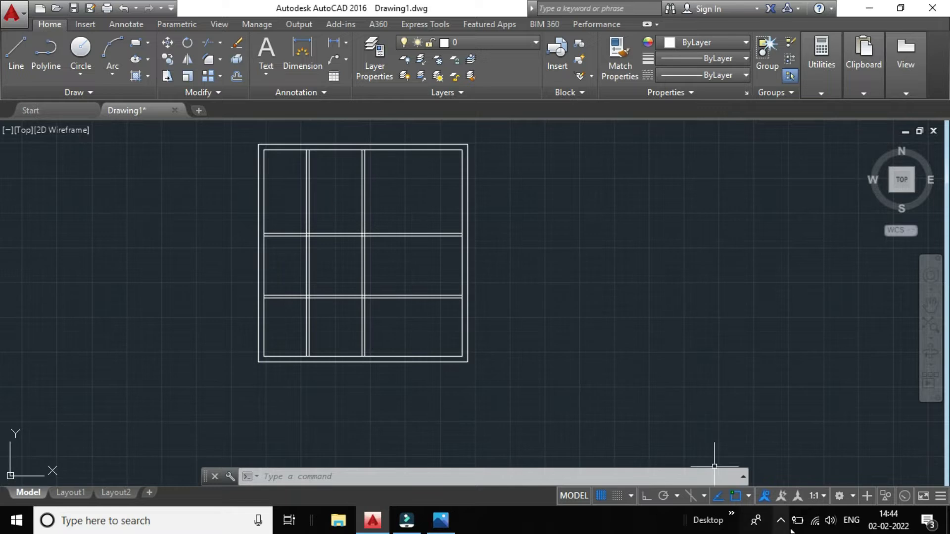
click(780, 521)
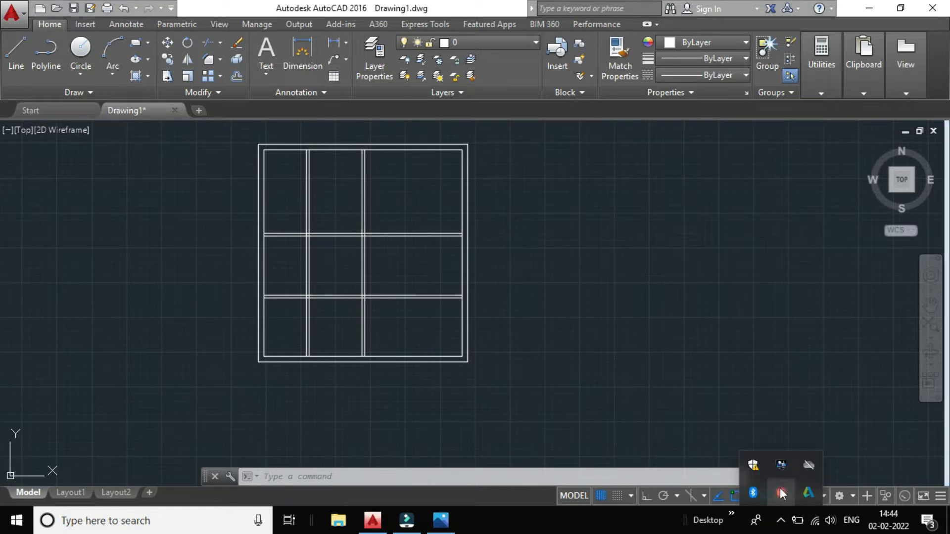
right_click(779, 487)
click(794, 497)
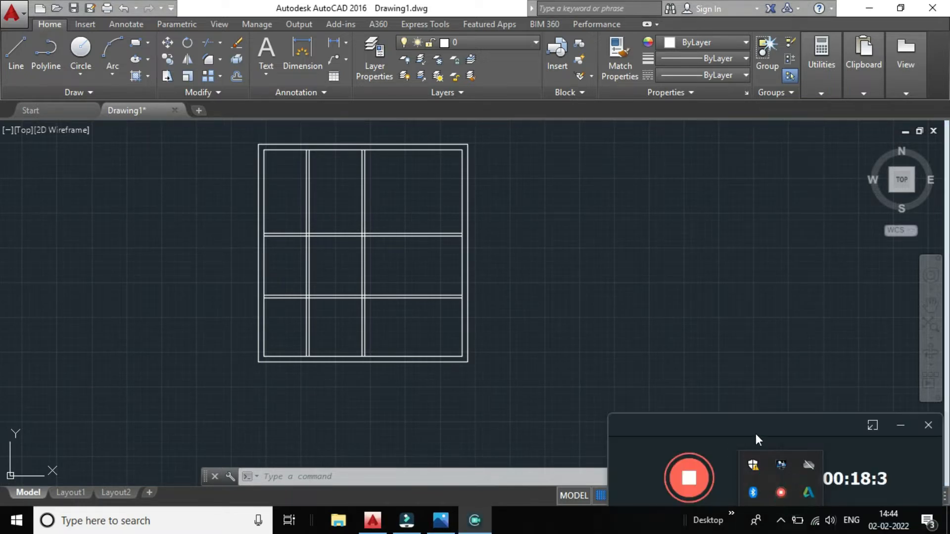
drag(775, 424, 723, 295)
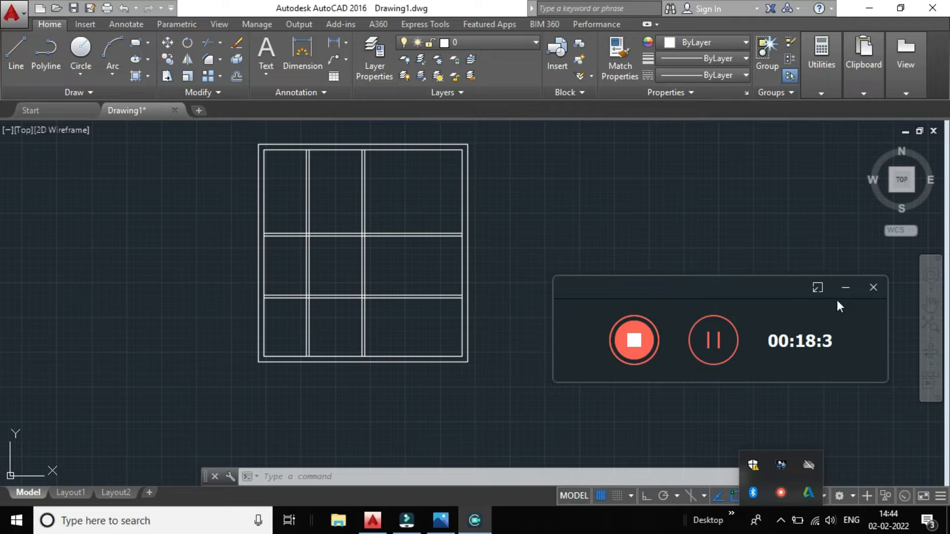
click(844, 288)
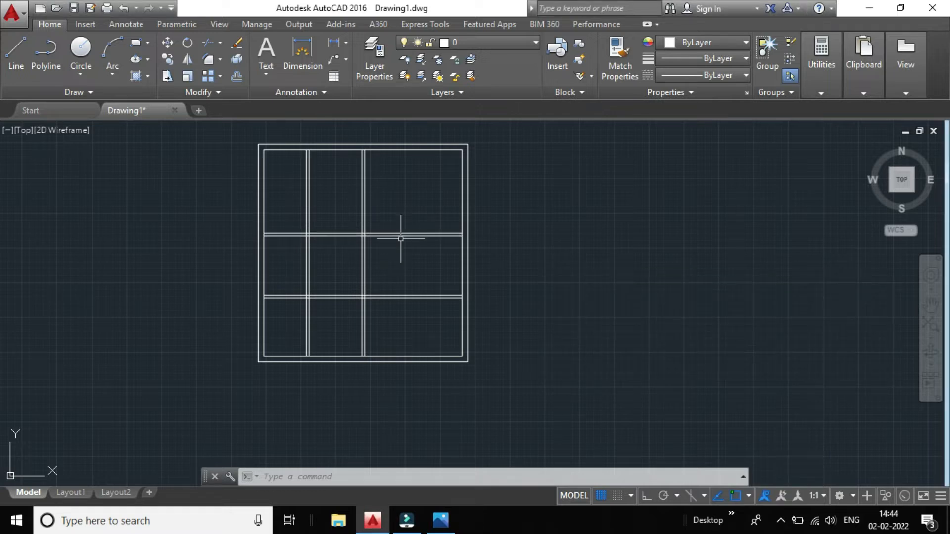
scroll(439, 279, up, 2)
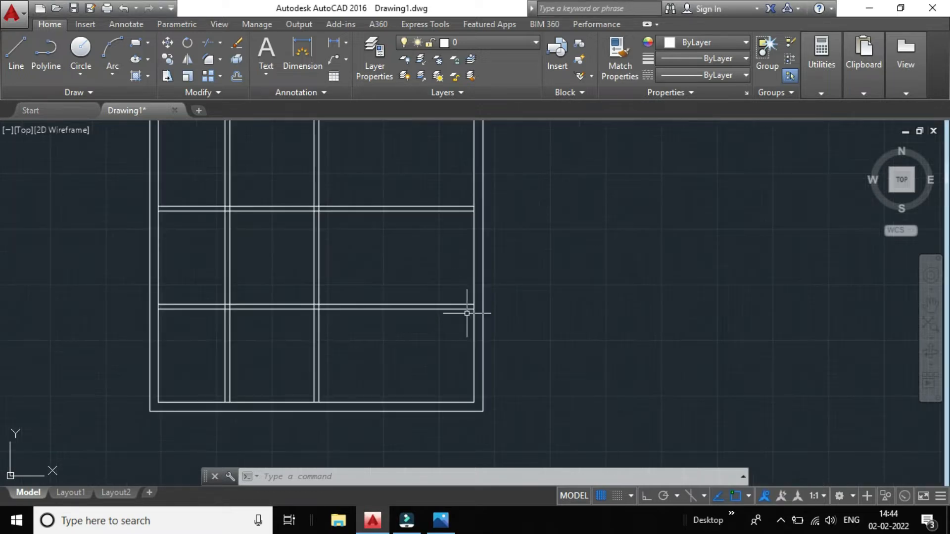
scroll(467, 313, down, 2)
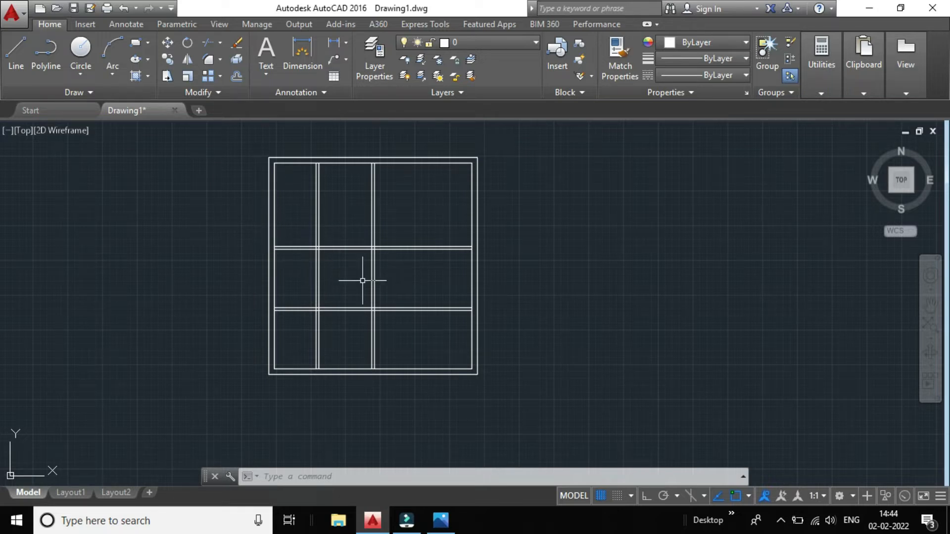
scroll(375, 279, up, 2)
scroll(374, 279, down, 2)
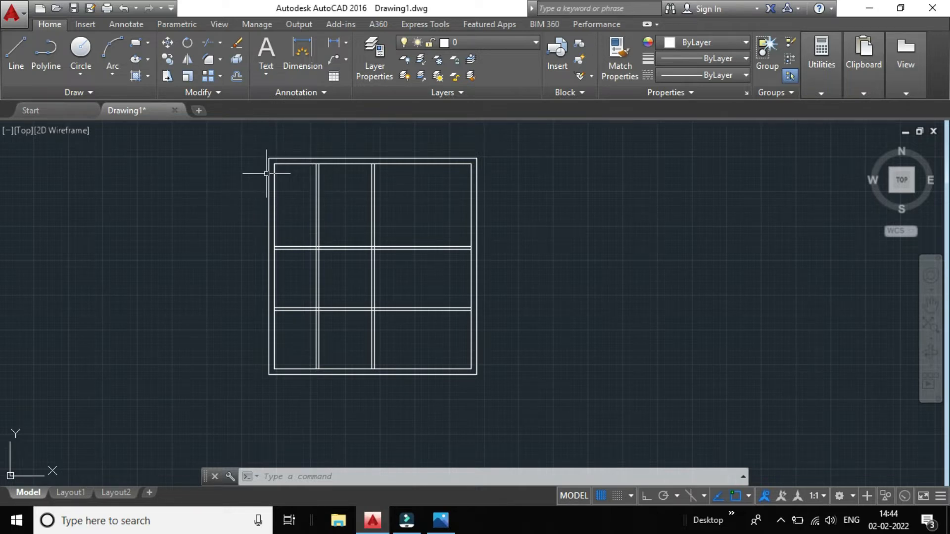
scroll(275, 176, up, 2)
scroll(277, 178, down, 2)
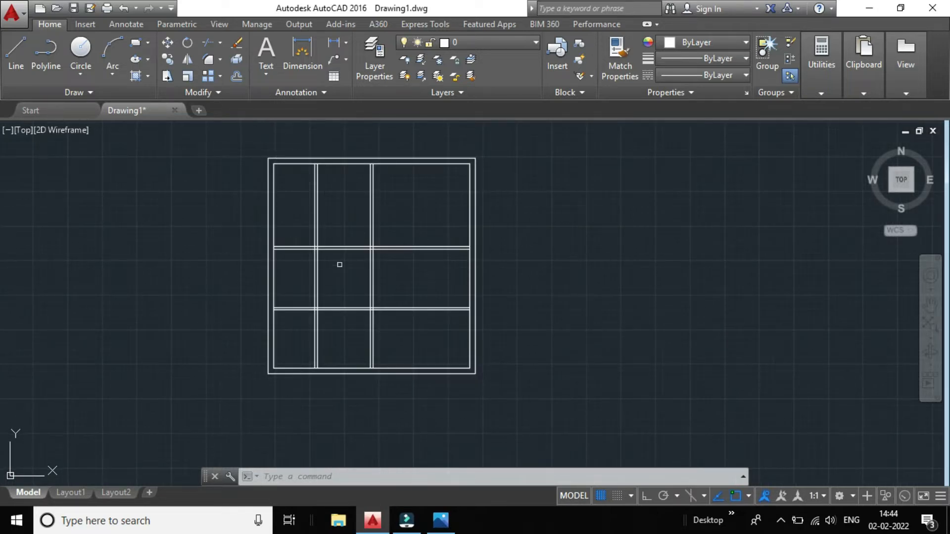
scroll(350, 271, up, 2)
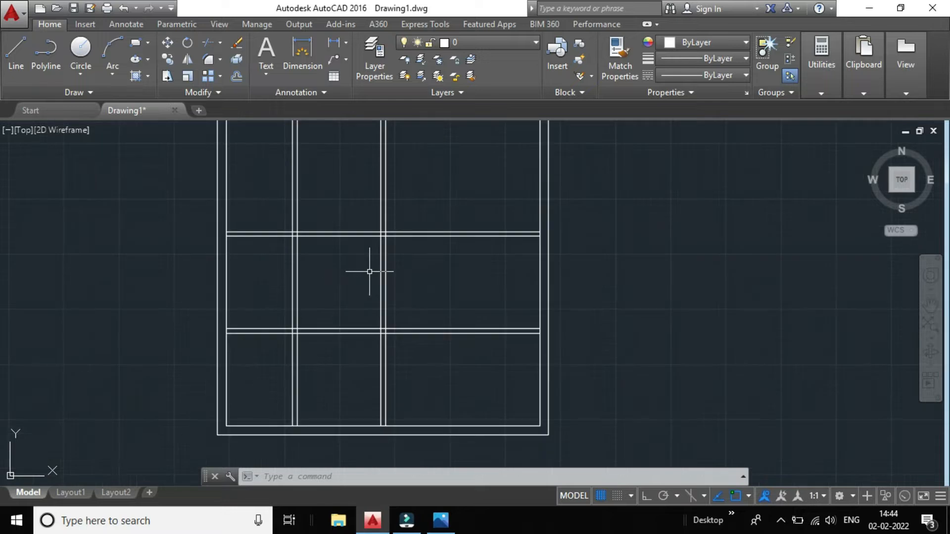
scroll(370, 272, down, 2)
middle_drag(546, 253, 522, 253)
scroll(327, 226, up, 2)
scroll(251, 283, down, 2)
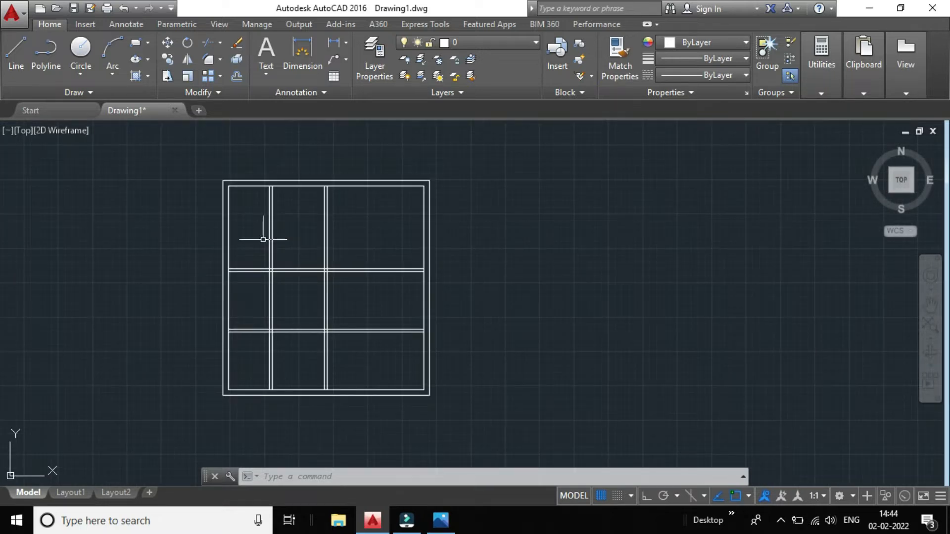
- Switch to Photos and examine the reference floor plan's room layout and dimensions
mouse_move(438, 520)
click(437, 468)
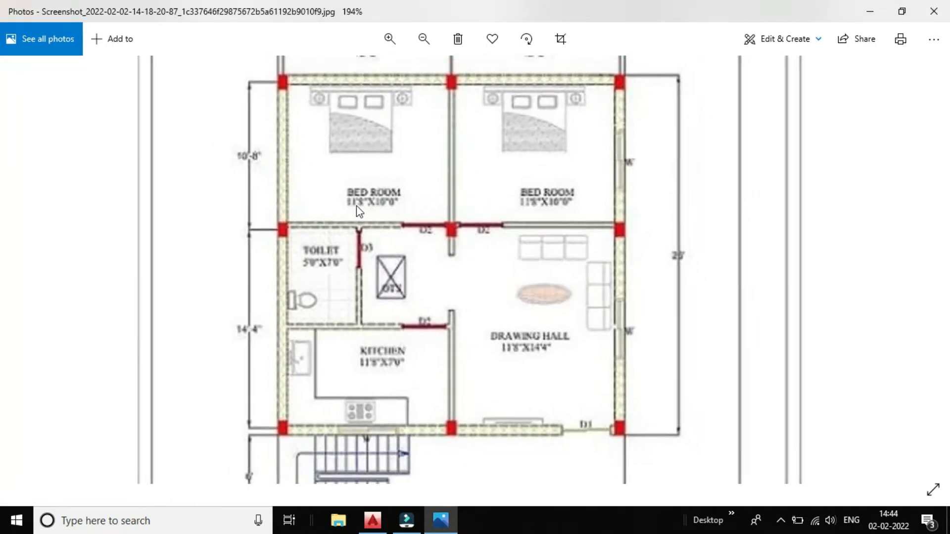
scroll(358, 205, down, 1)
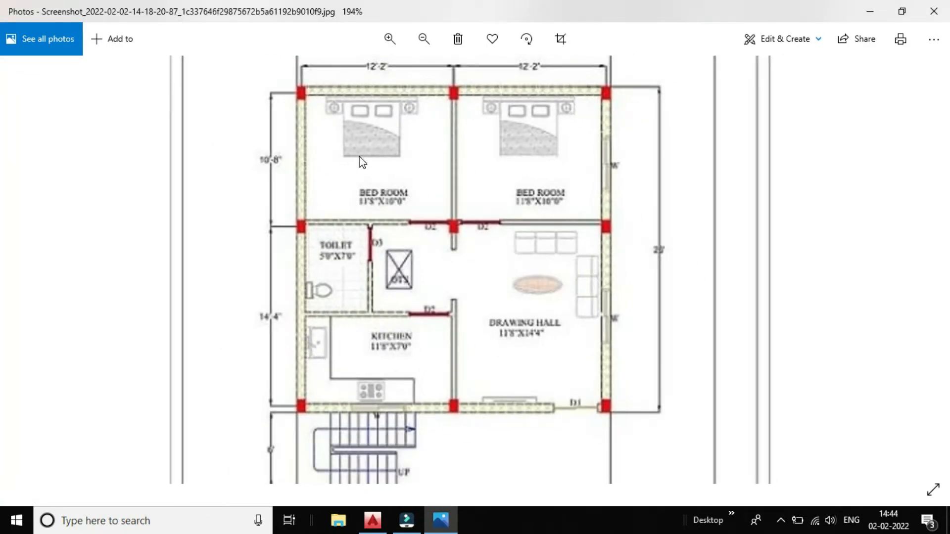
scroll(363, 163, down, 2)
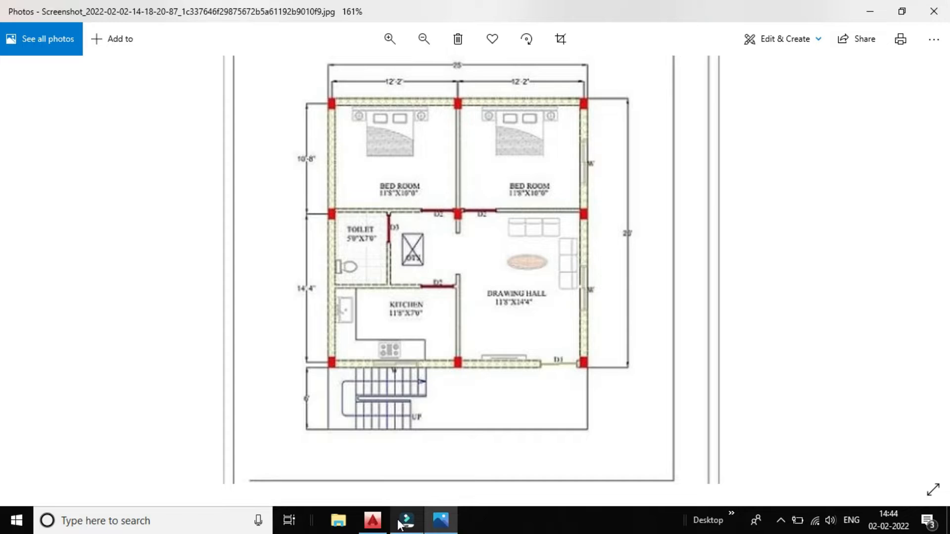
mouse_move(372, 521)
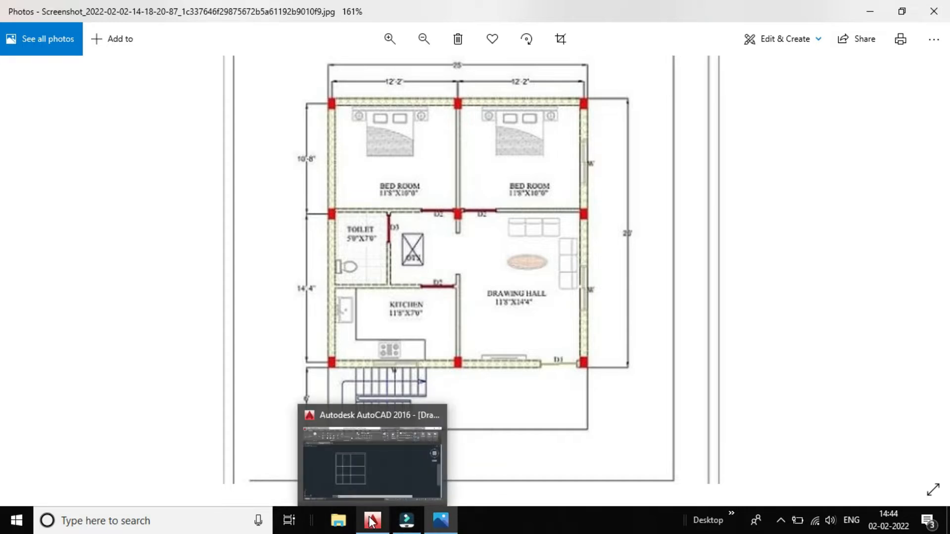
- Return to the AutoCAD drawing and examine the interior wall grid and its intersections
click(366, 467)
scroll(244, 250, up, 1)
scroll(291, 242, down, 1)
scroll(269, 207, up, 2)
scroll(286, 165, down, 2)
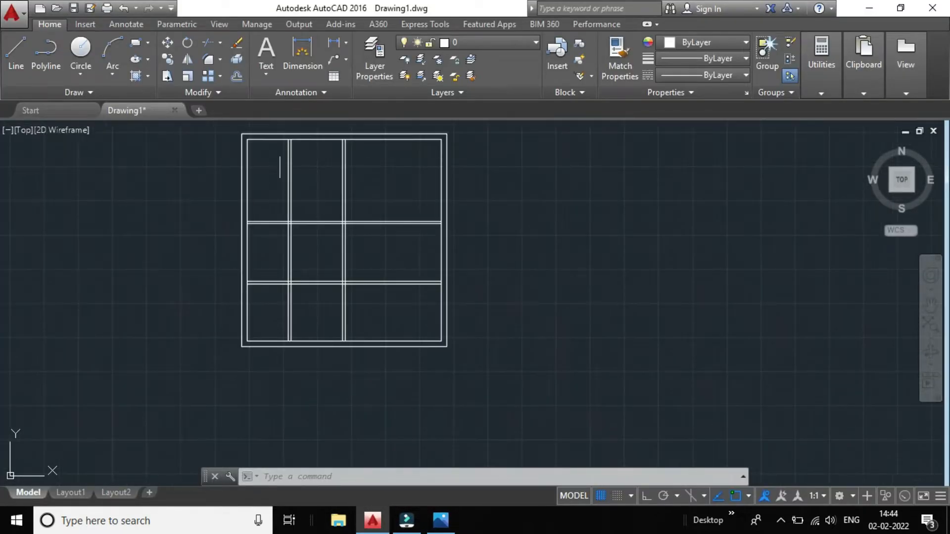
scroll(298, 164, up, 2)
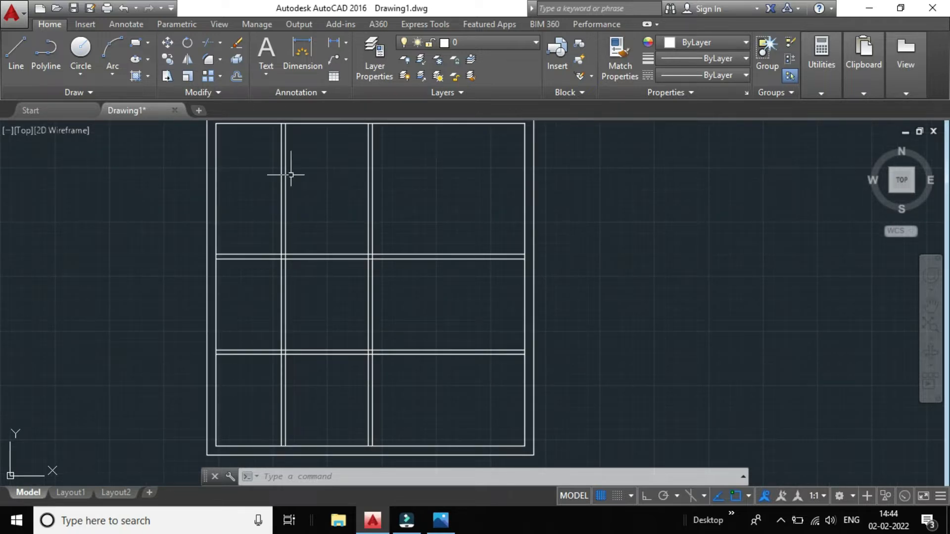
scroll(268, 188, down, 2)
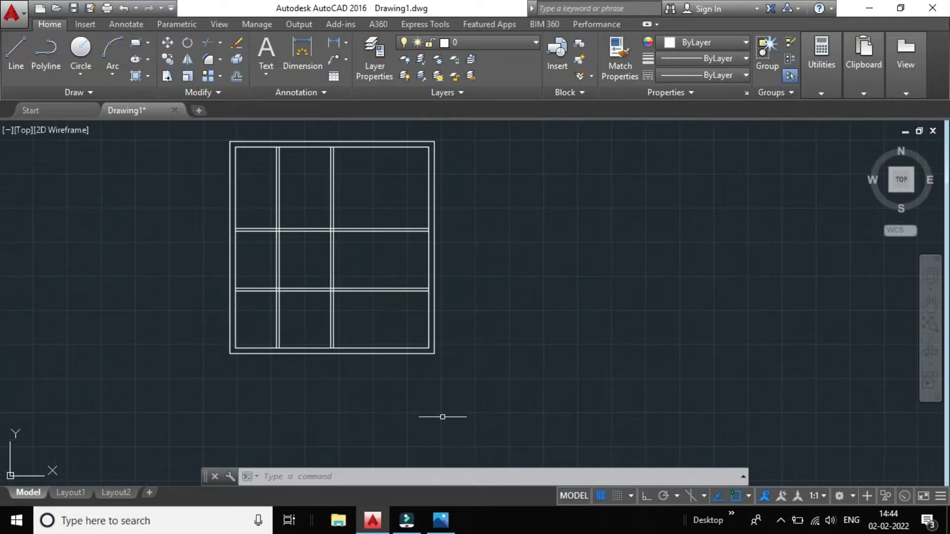
scroll(250, 196, up, 5)
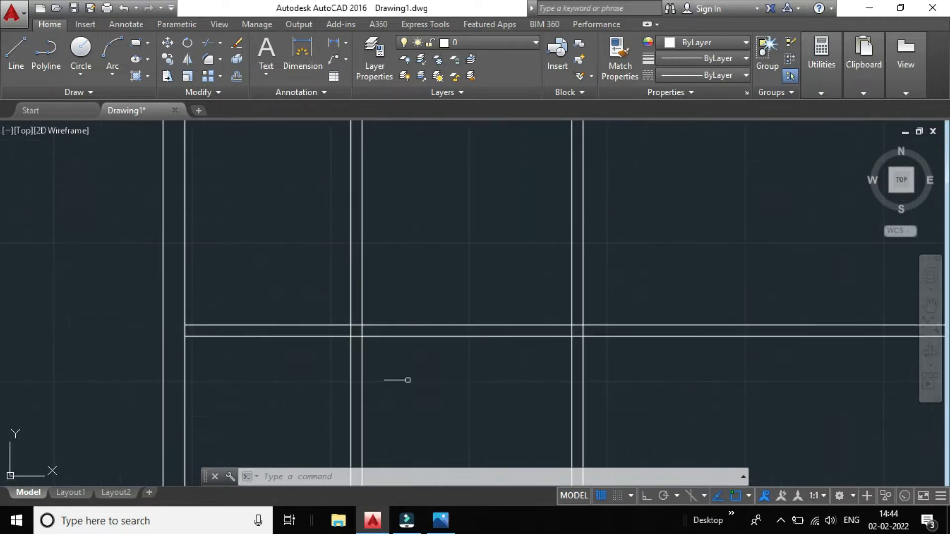
scroll(357, 333, down, 8)
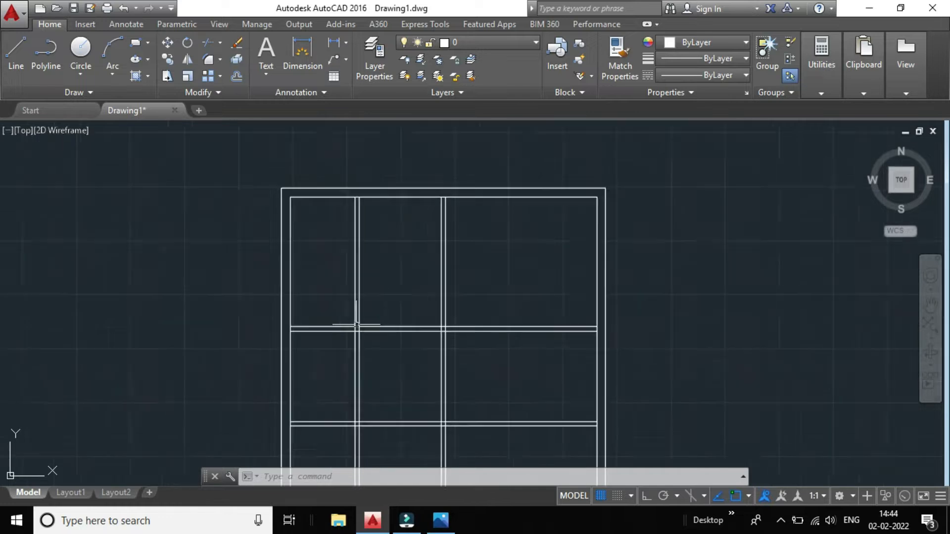
- Reopen the reference plan in Photos and check which interior walls separate the bedrooms, toilet, kitchen and hall
mouse_move(450, 524)
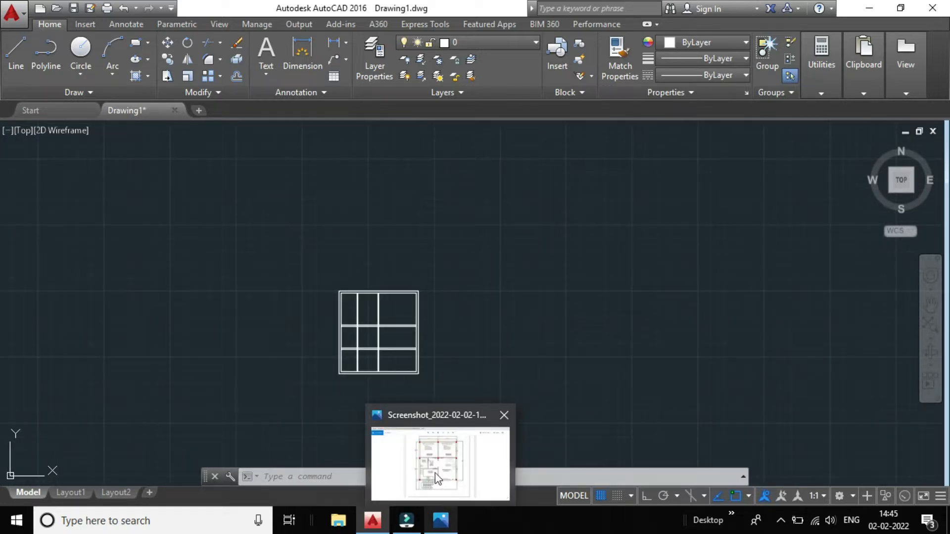
click(432, 459)
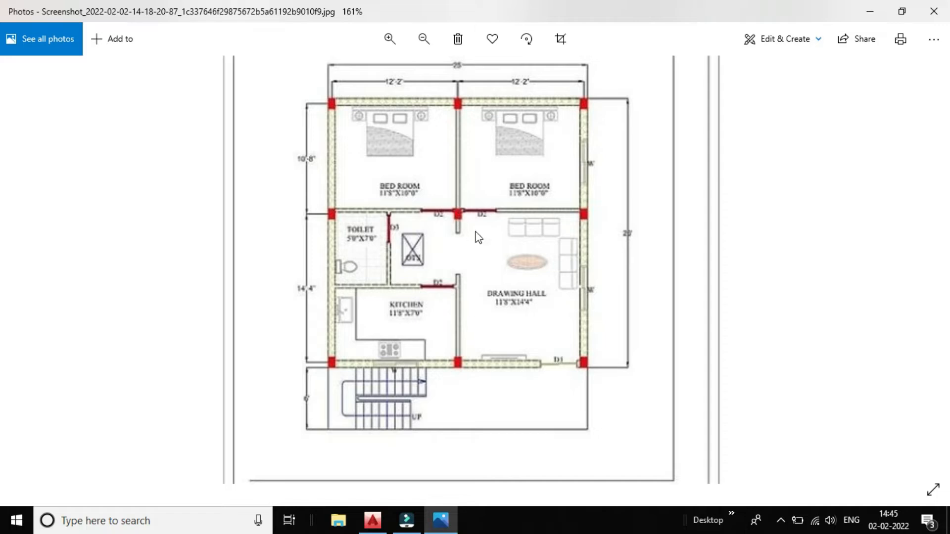
scroll(406, 213, down, 2)
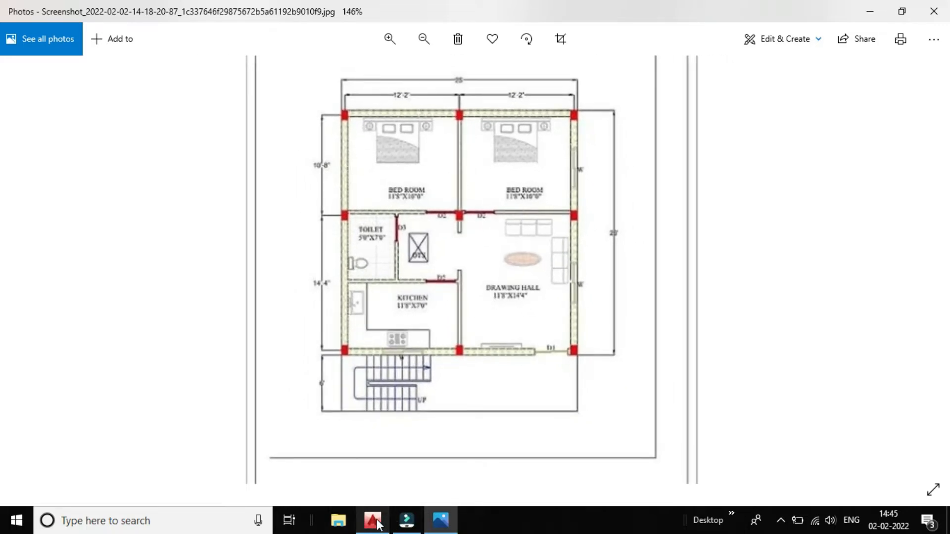
- Switch back to AutoCAD and inspect where the interior wall lines cross in comparison with the reference plan
mouse_move(377, 523)
click(378, 461)
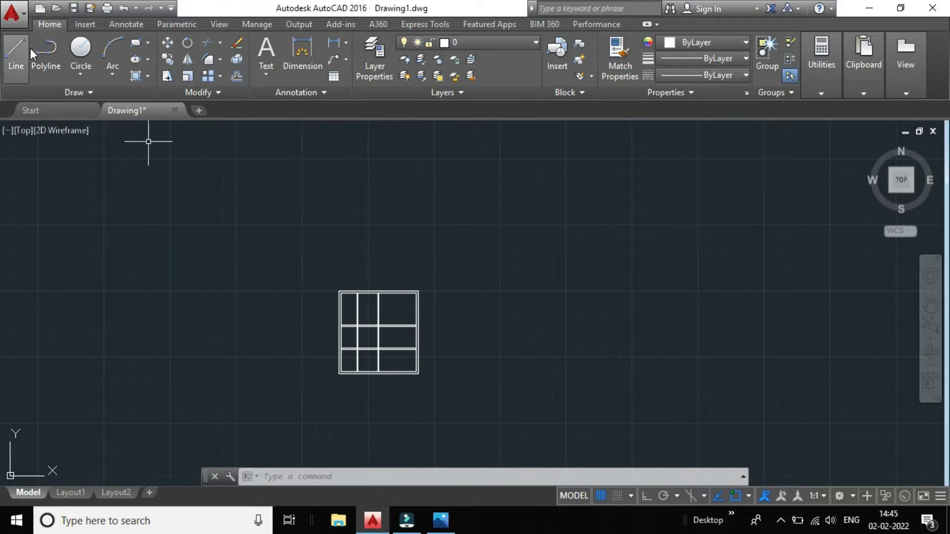
scroll(367, 315, up, 8)
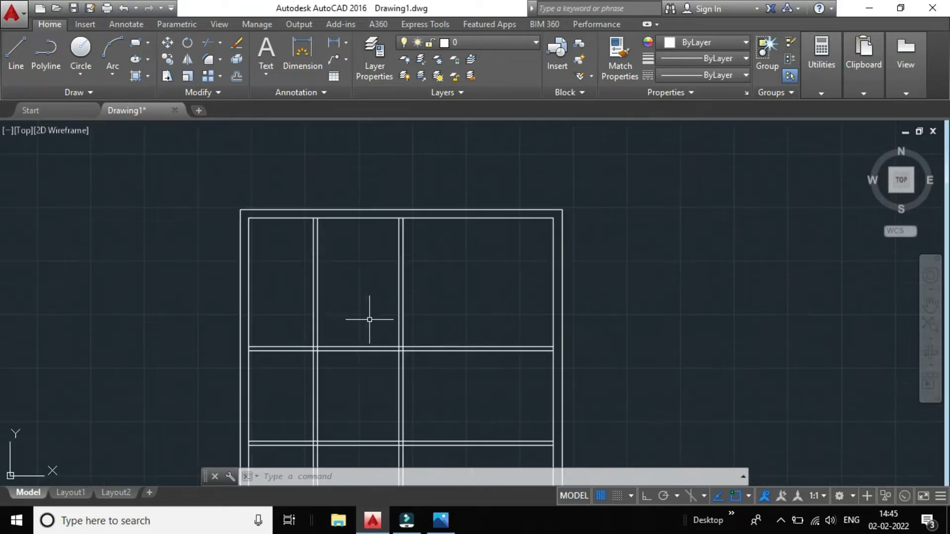
scroll(307, 318, down, 10)
scroll(307, 297, up, 5)
scroll(314, 196, up, 2)
scroll(314, 196, down, 4)
scroll(310, 218, up, 2)
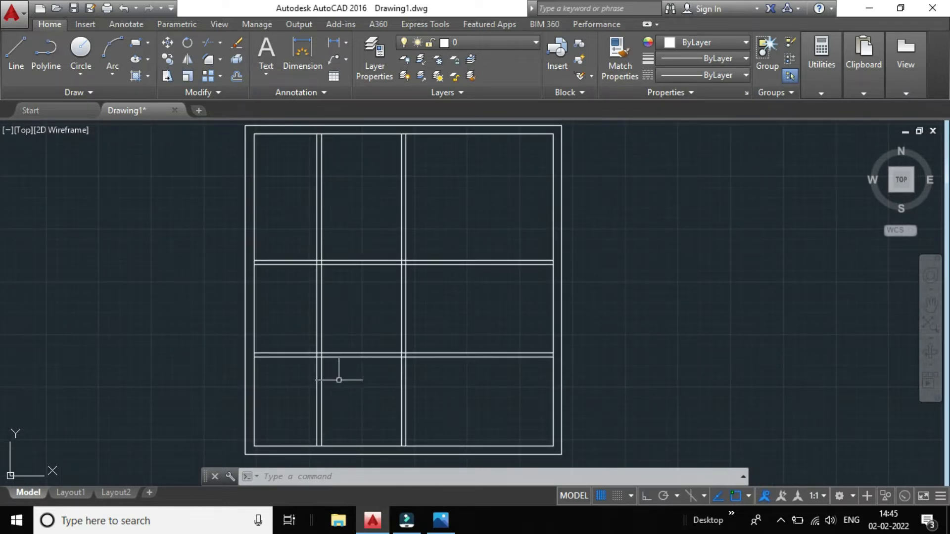
scroll(328, 398, down, 2)
scroll(325, 392, up, 4)
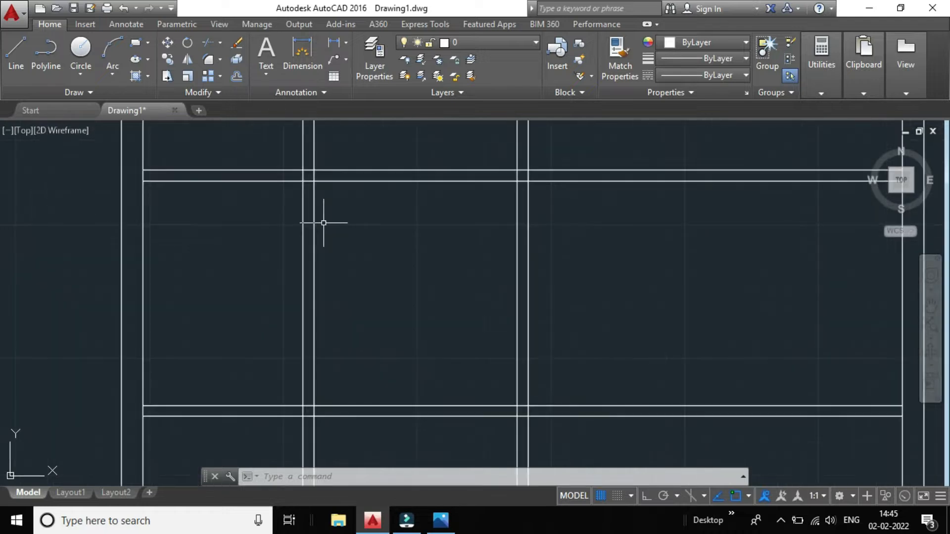
- Try to trim the left interior vertical wall lines where they cross the upper horizontal wall, and undo the trim
click(209, 43)
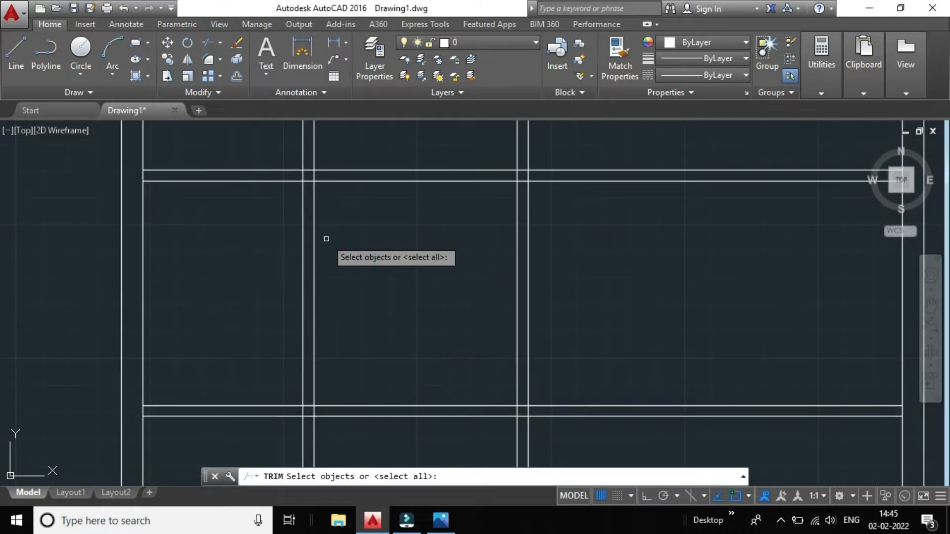
key(Return)
scroll(313, 170, up, 4)
scroll(322, 190, up, 2)
click(334, 183)
click(253, 174)
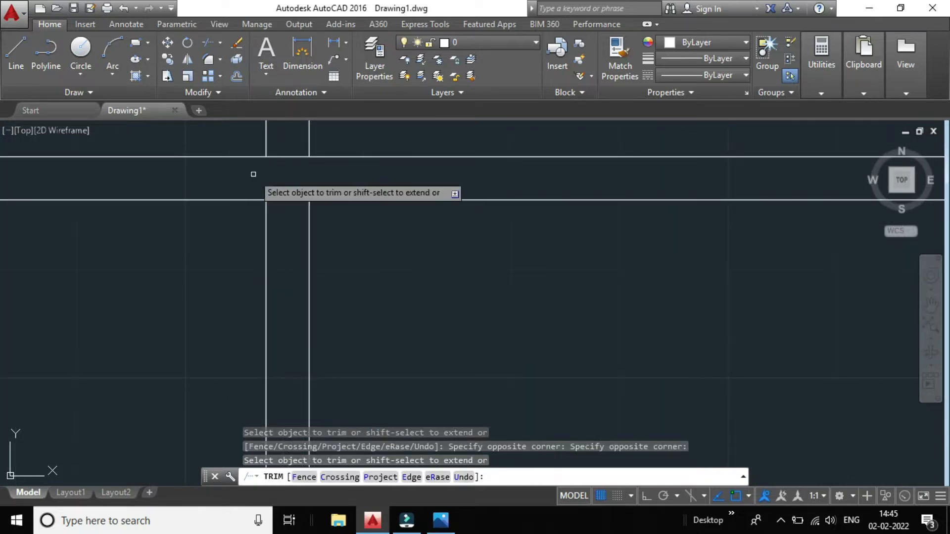
scroll(254, 175, down, 5)
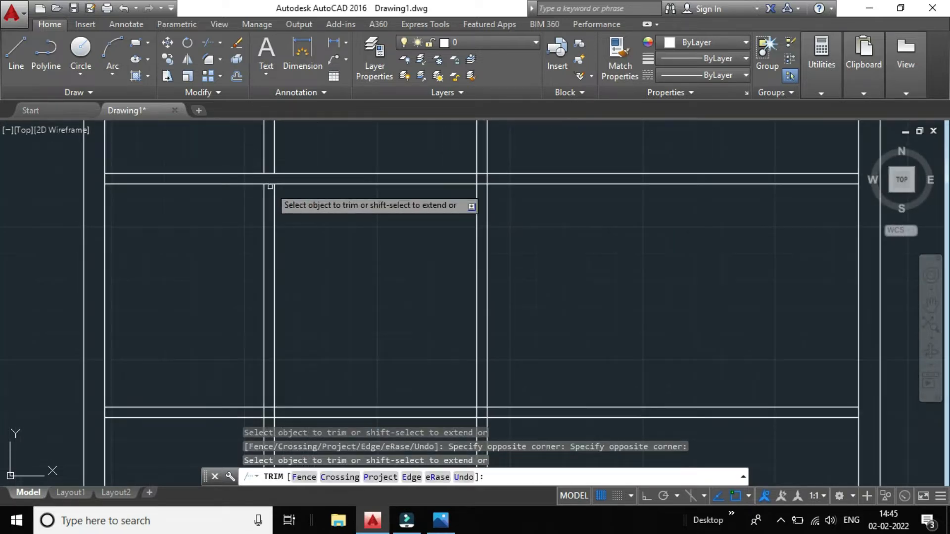
scroll(269, 187, up, 2)
scroll(272, 176, down, 3)
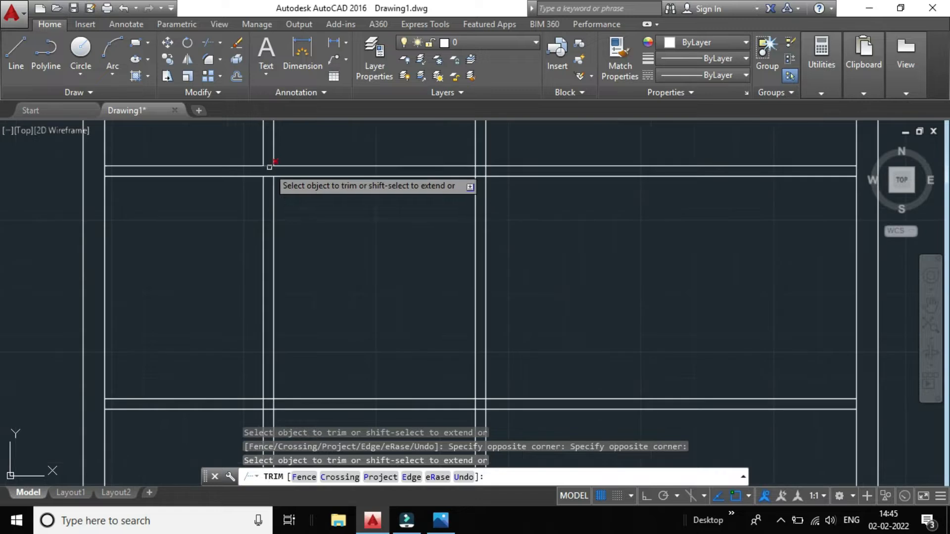
scroll(277, 182, up, 1)
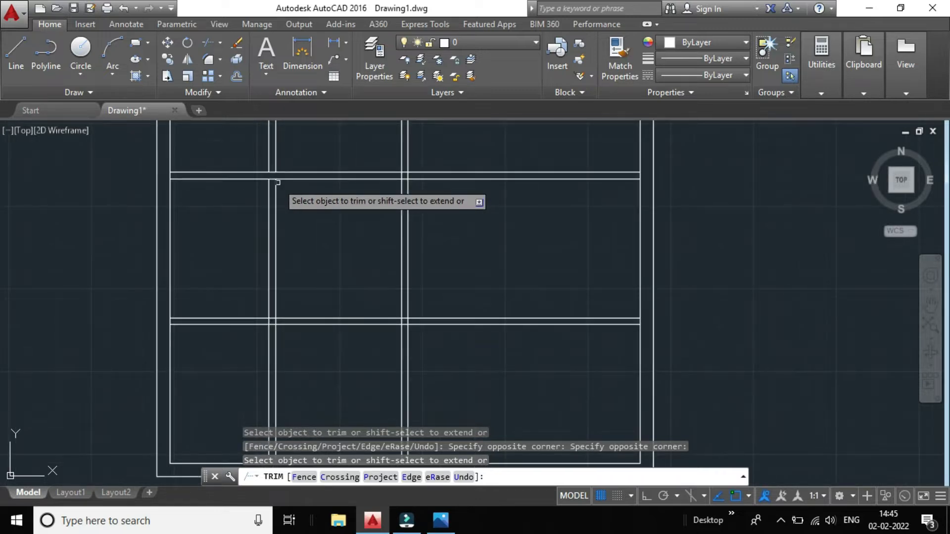
click(124, 8)
scroll(317, 185, up, 2)
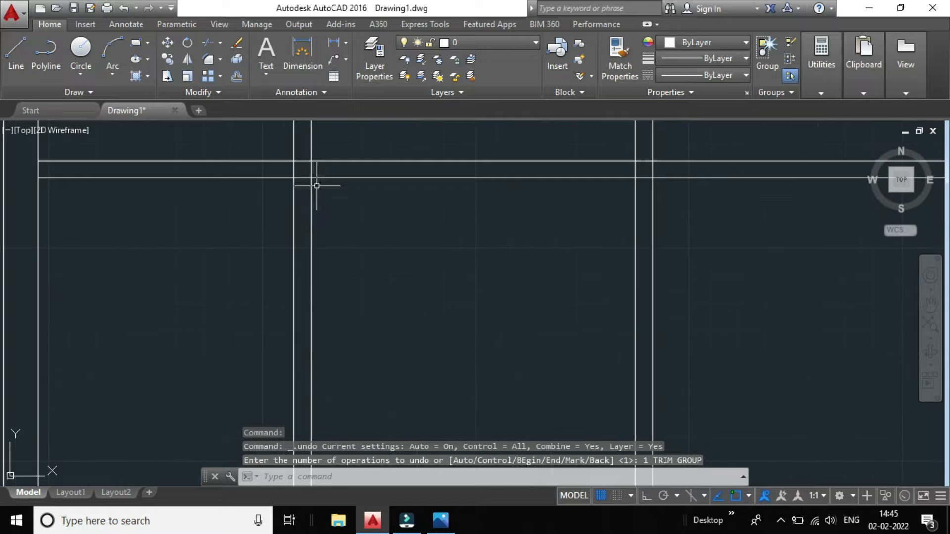
click(208, 42)
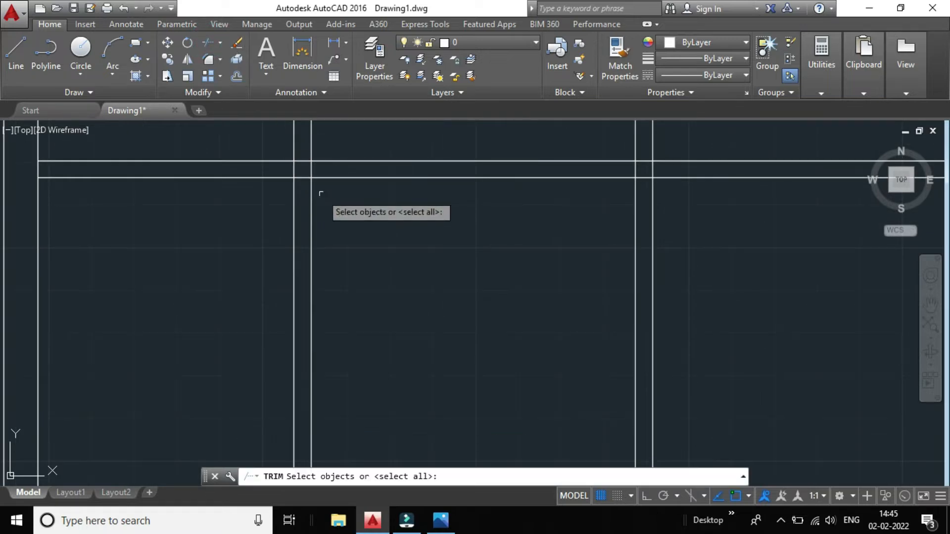
scroll(296, 155, up, 2)
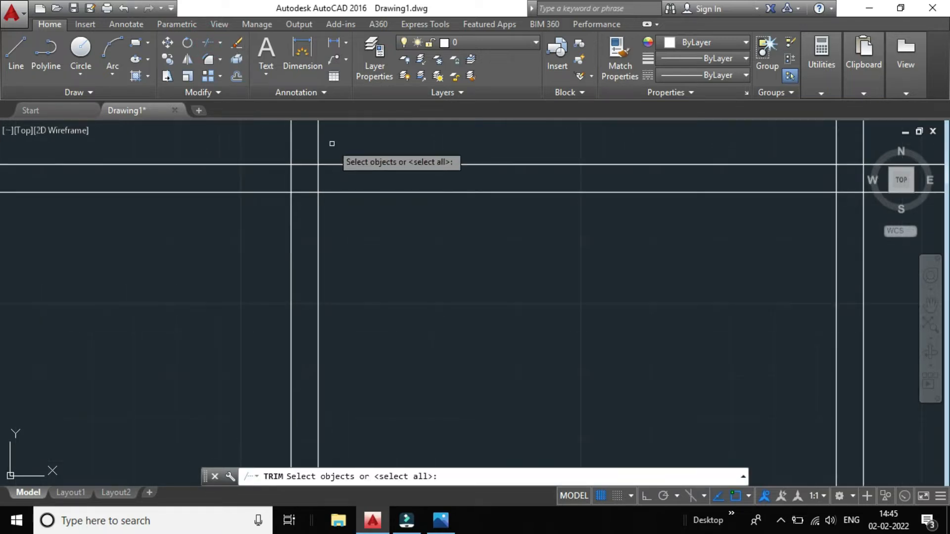
drag(341, 152, 288, 139)
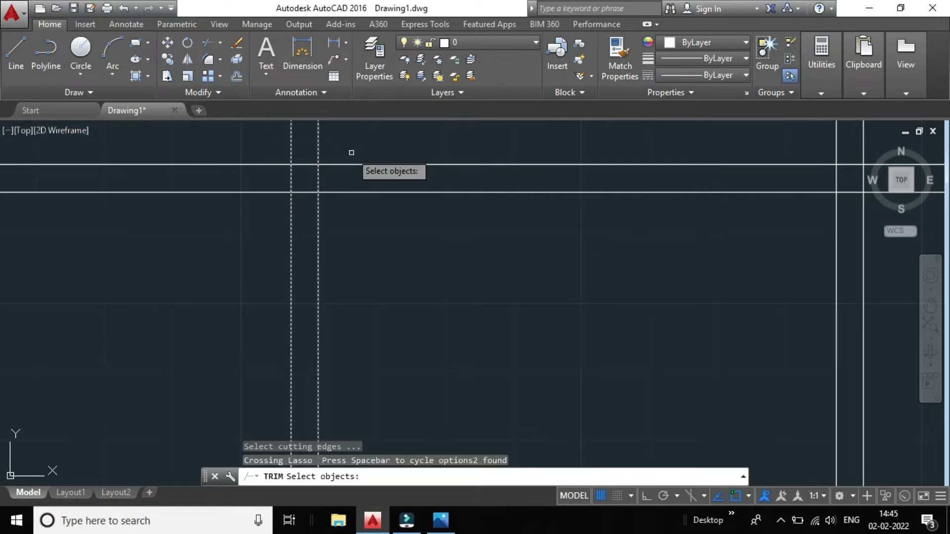
key(Escape)
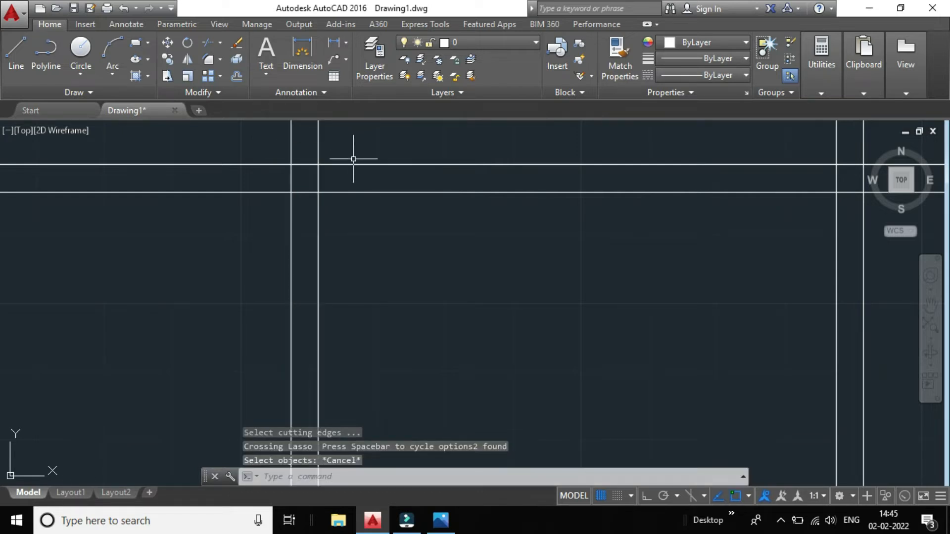
- Try to trim the left vertical wall's left line and the upper horizontal wall's lower line inside their crossing
click(208, 43)
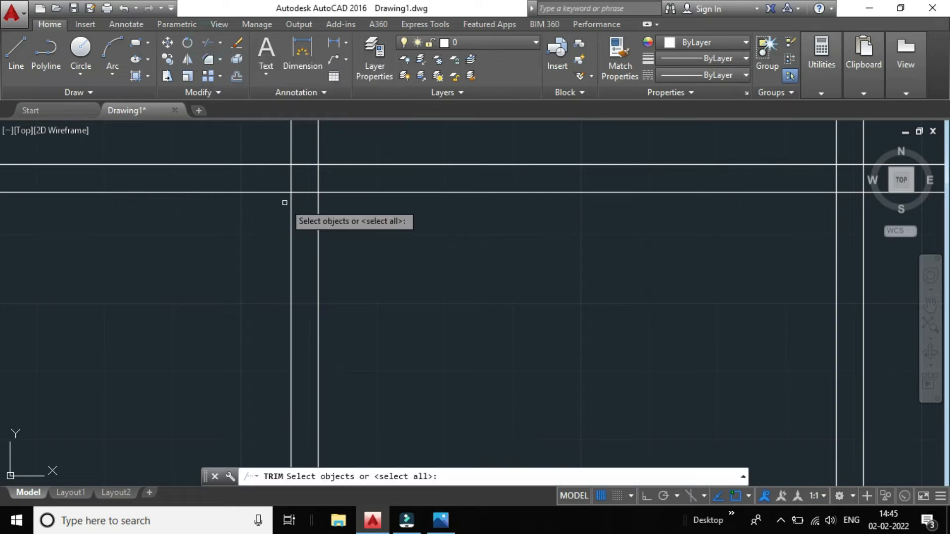
key(Return)
scroll(309, 163, up, 2)
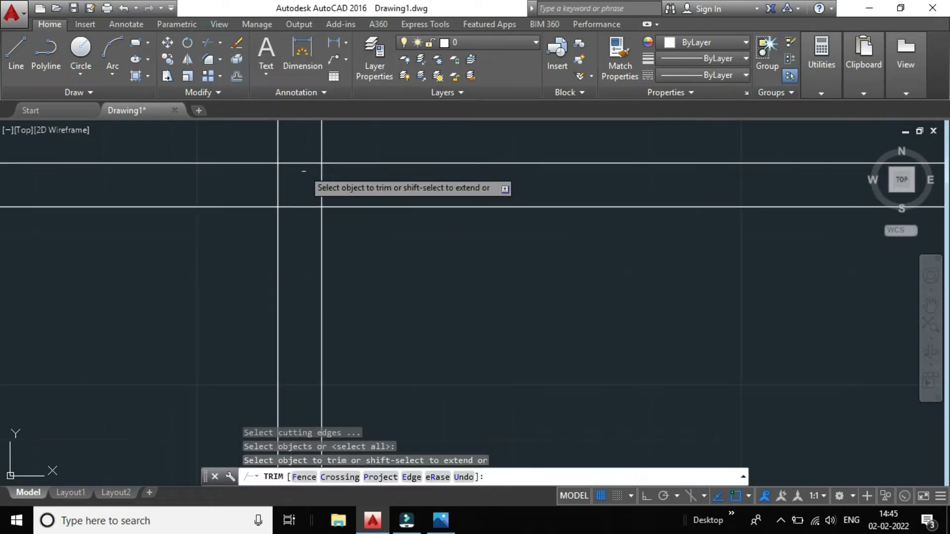
drag(293, 185, 254, 182)
click(251, 179)
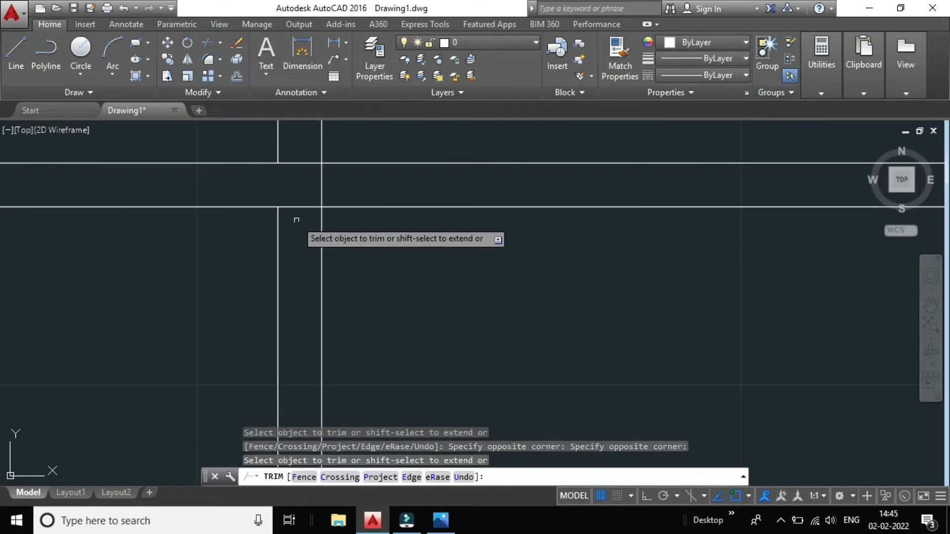
click(293, 208)
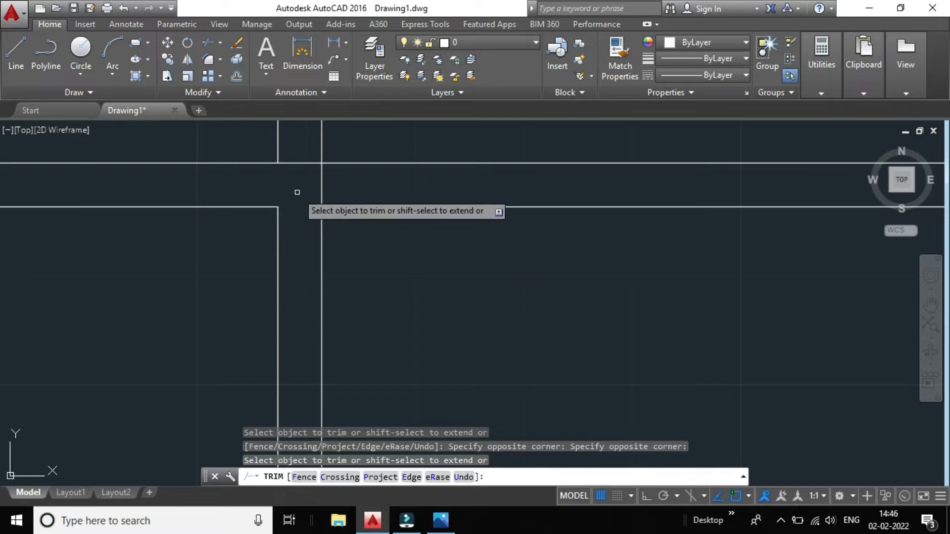
- Try to trim the left interior wall's double line above the upper horizontal wall with a crossing window
scroll(297, 193, down, 3)
drag(340, 142, 272, 142)
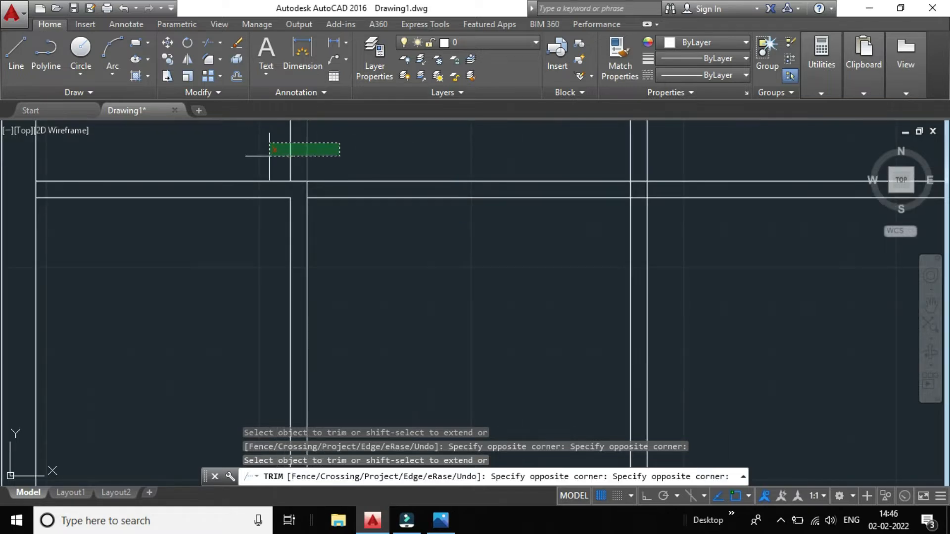
click(270, 156)
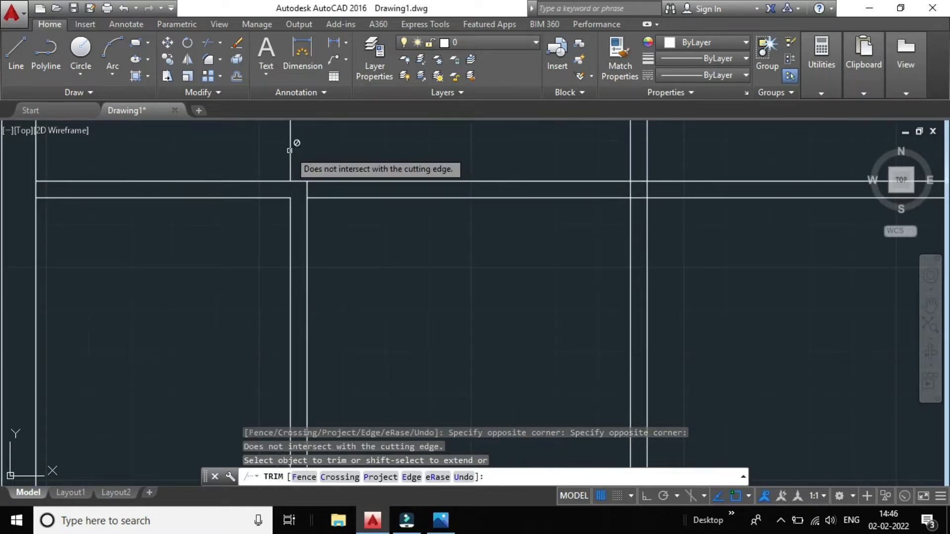
- Try to trim the left line of the left vertical wall and the upper line of the lower horizontal wall inside their crossing
scroll(292, 149, down, 4)
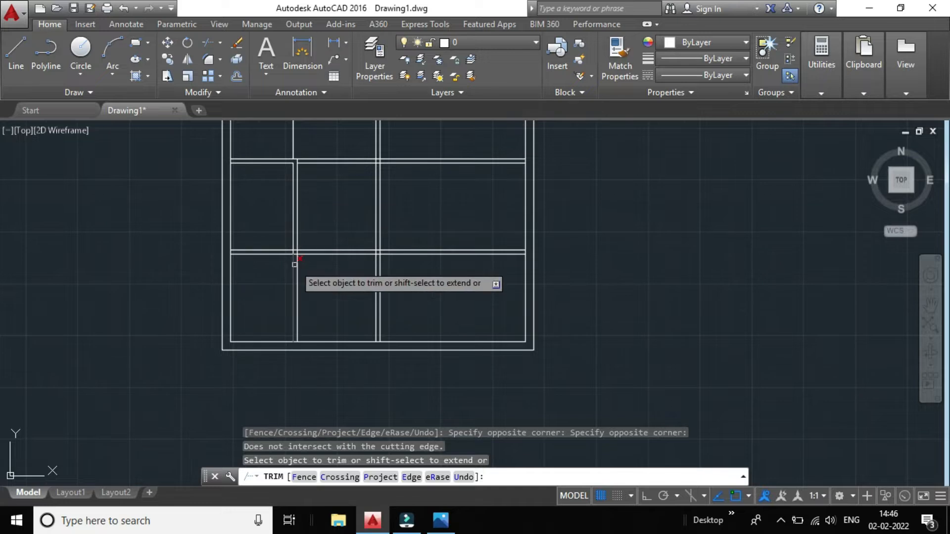
scroll(294, 265, up, 6)
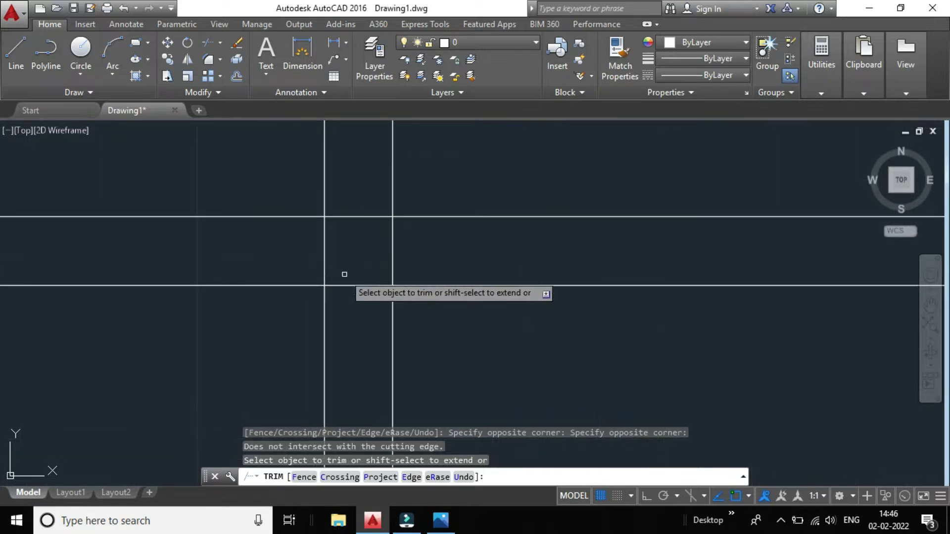
scroll(344, 265, down, 4)
scroll(319, 259, up, 4)
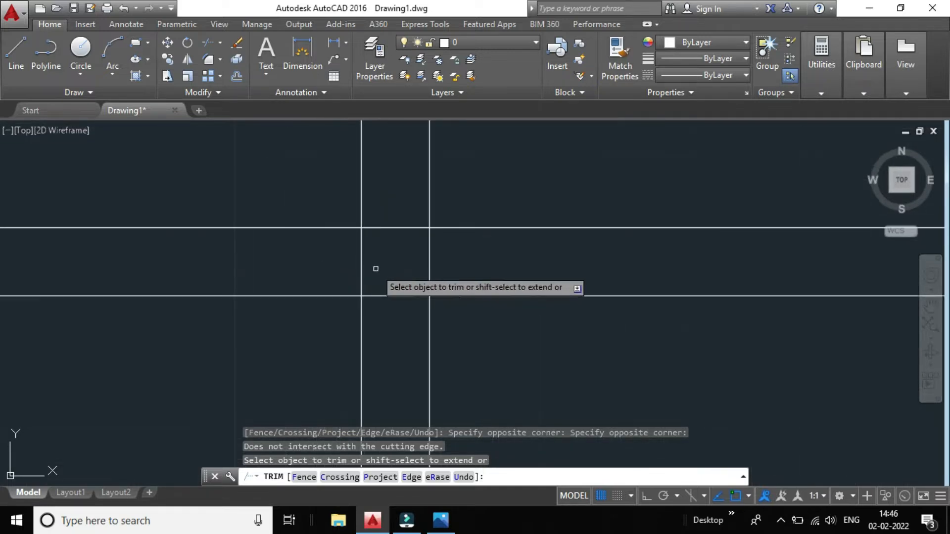
scroll(376, 268, up, 2)
scroll(365, 269, down, 2)
click(327, 257)
click(375, 276)
click(387, 198)
click(390, 233)
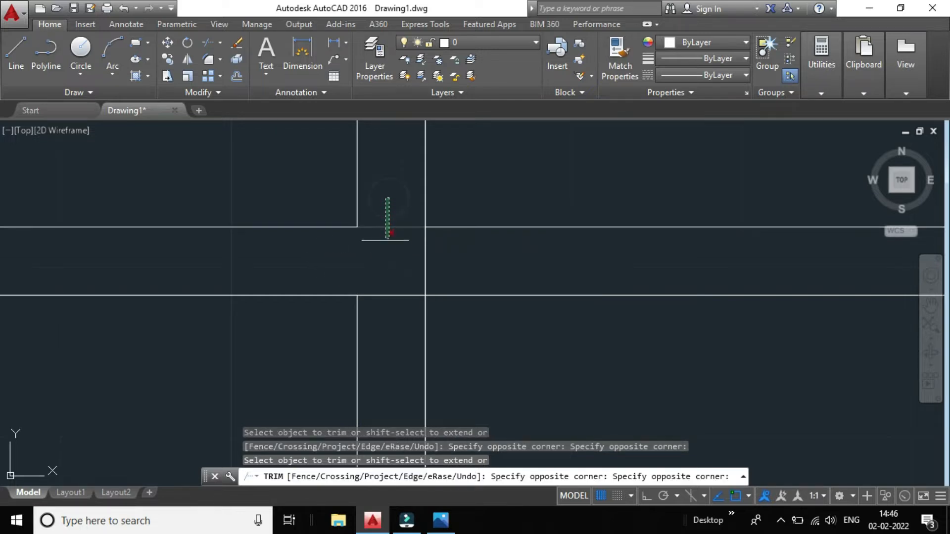
- Try to trim the left interior wall's double line below the lower horizontal wall with a crossing window
scroll(427, 250, down, 5)
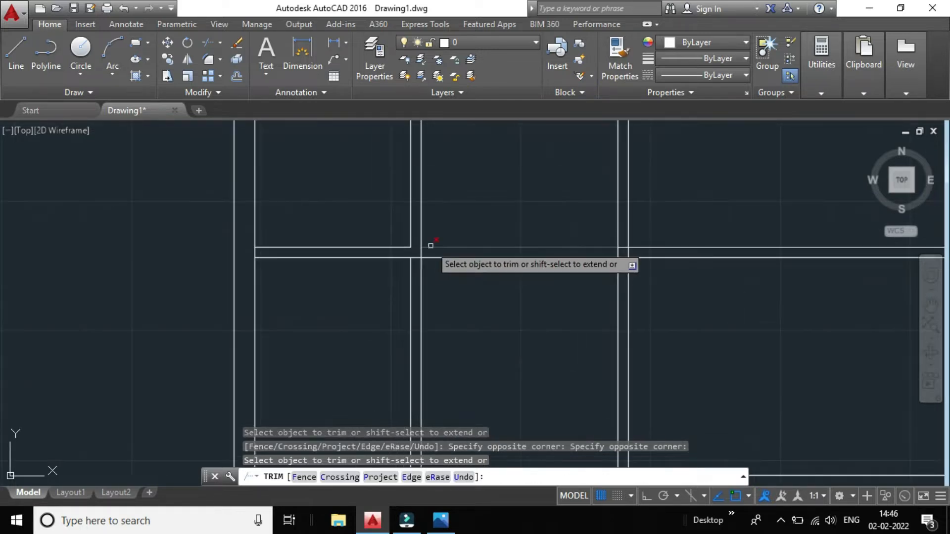
scroll(430, 245, down, 2)
scroll(490, 272, down, 2)
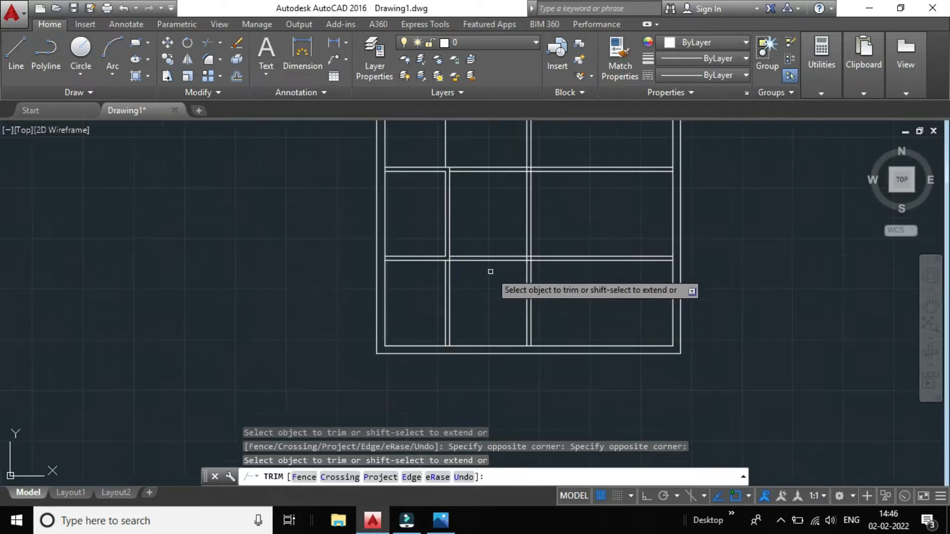
scroll(472, 291, up, 2)
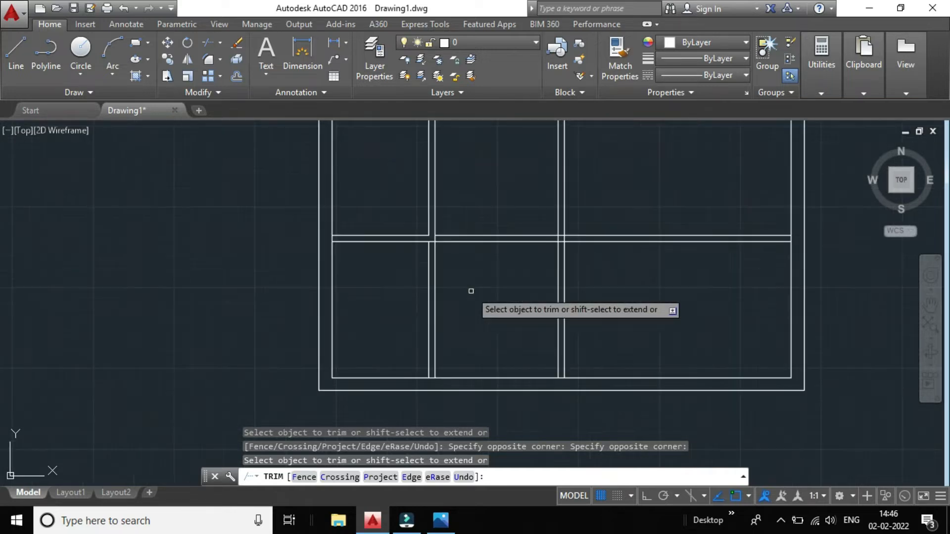
click(431, 301)
click(417, 288)
scroll(470, 297, down, 4)
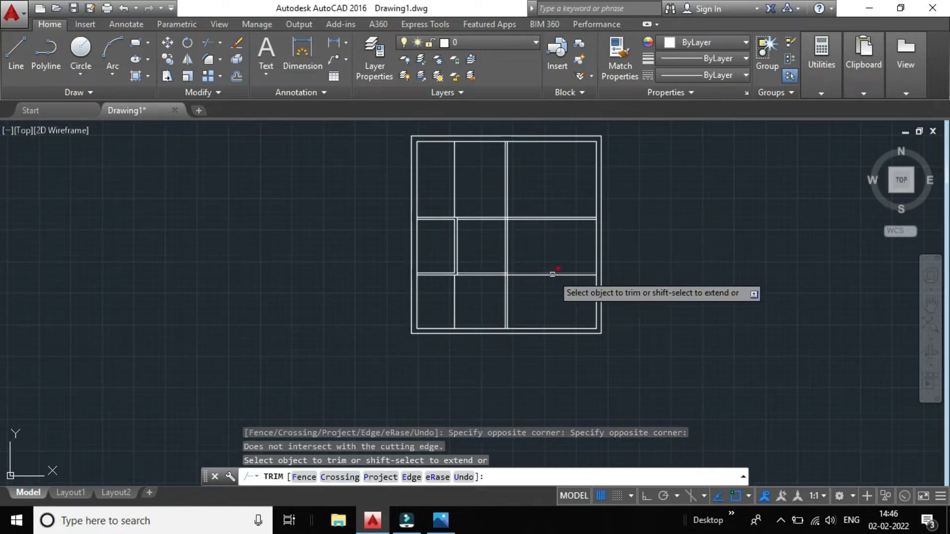
- Try to trim the middle interior vertical wall lines between the two horizontal walls
scroll(553, 273, up, 2)
scroll(495, 237, up, 2)
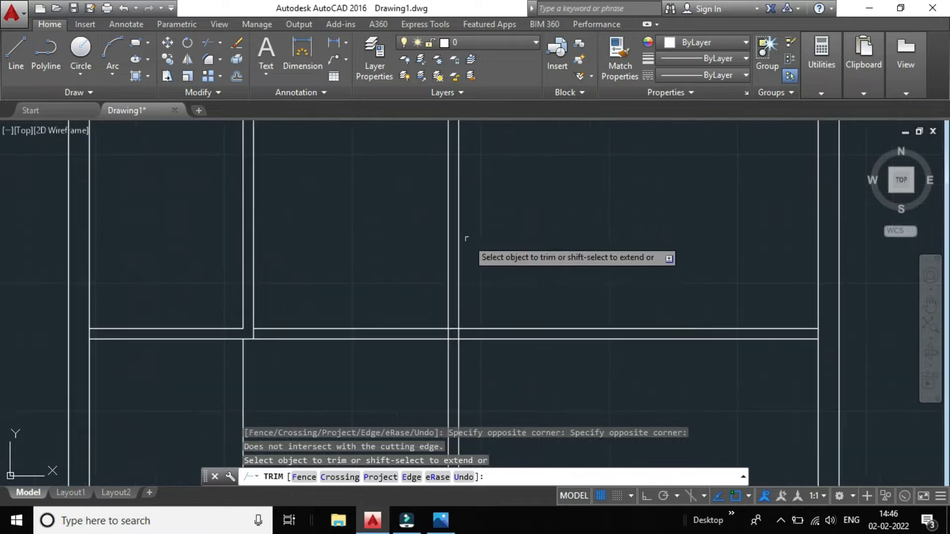
scroll(467, 251, down, 1)
scroll(462, 246, down, 1)
scroll(450, 242, up, 1)
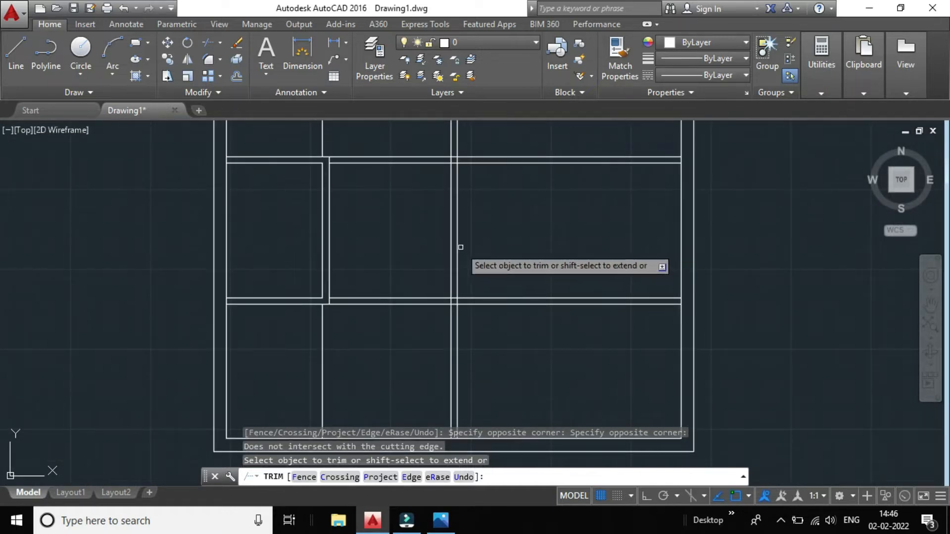
scroll(472, 255, up, 1)
click(490, 267)
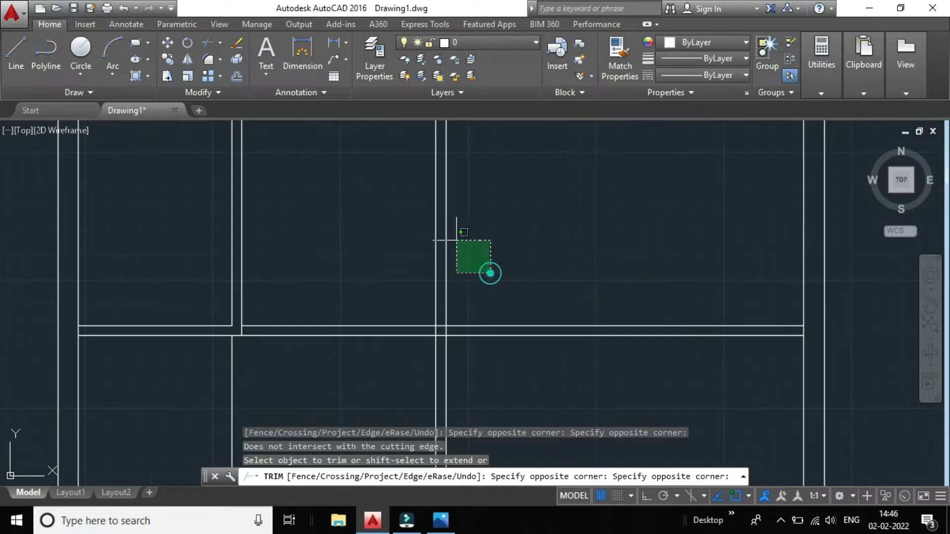
click(416, 204)
scroll(483, 239, down, 2)
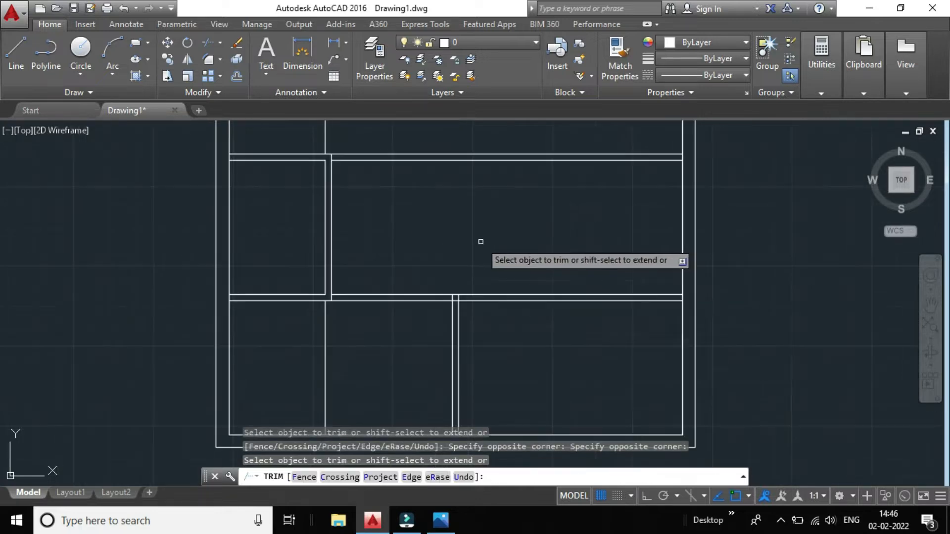
- Try to trim the lower horizontal wall lines from the middle vertical wall to the right outer wall
click(548, 346)
click(478, 245)
scroll(515, 278, down, 2)
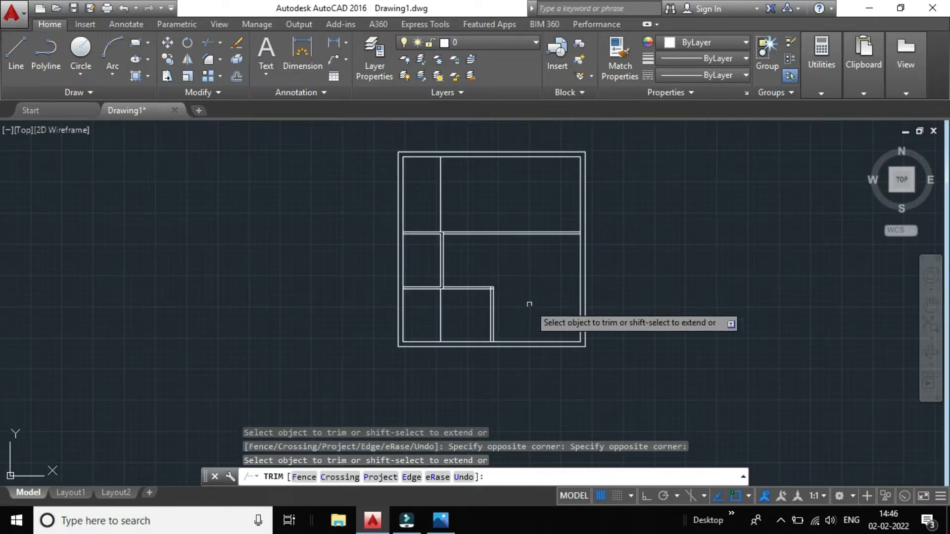
scroll(495, 274, up, 1)
scroll(519, 250, down, 2)
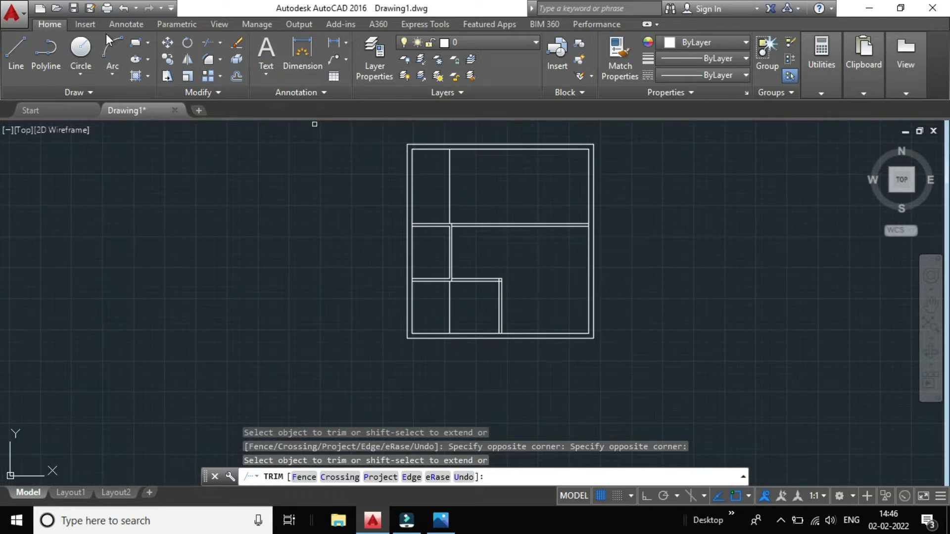
- Undo the whole group of wall trims to restore the full interior wall grid
click(125, 7)
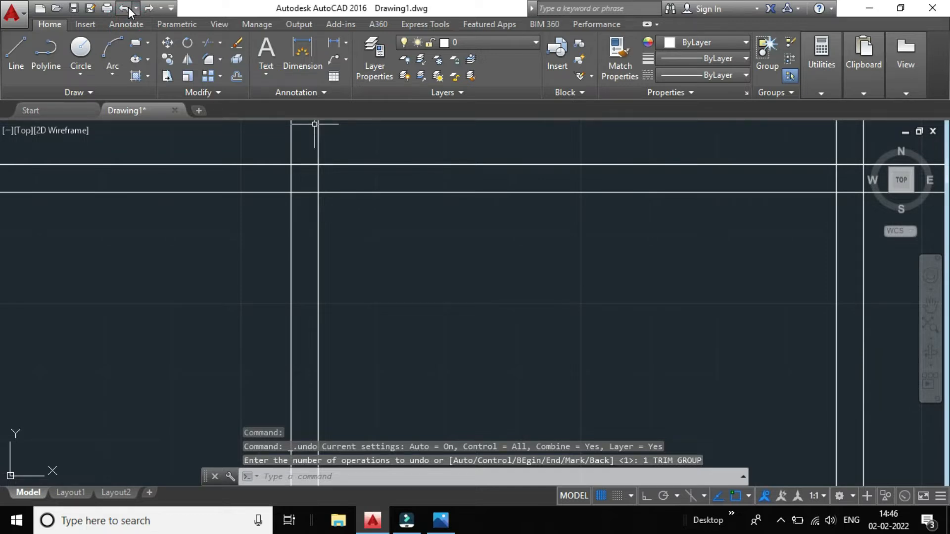
click(124, 7)
scroll(547, 332, down, 4)
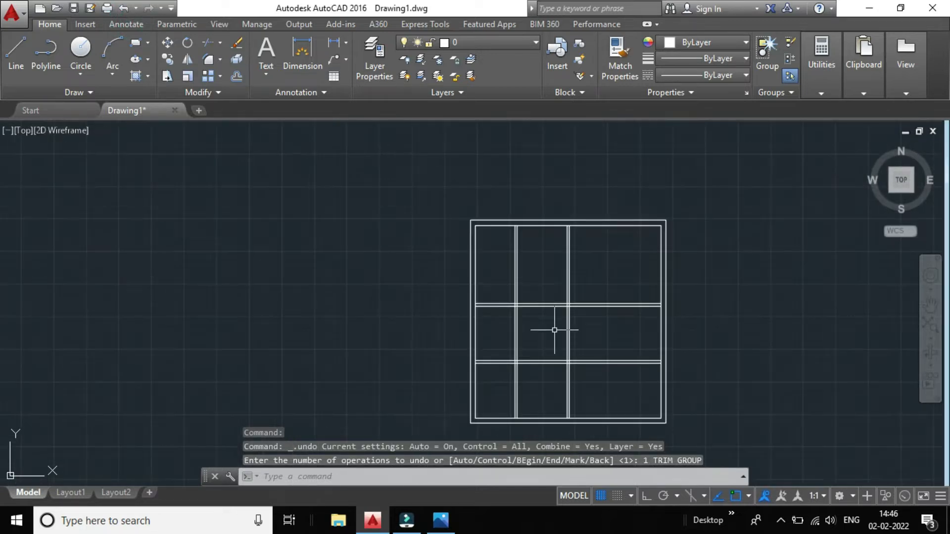
scroll(583, 347, down, 2)
scroll(600, 396, up, 2)
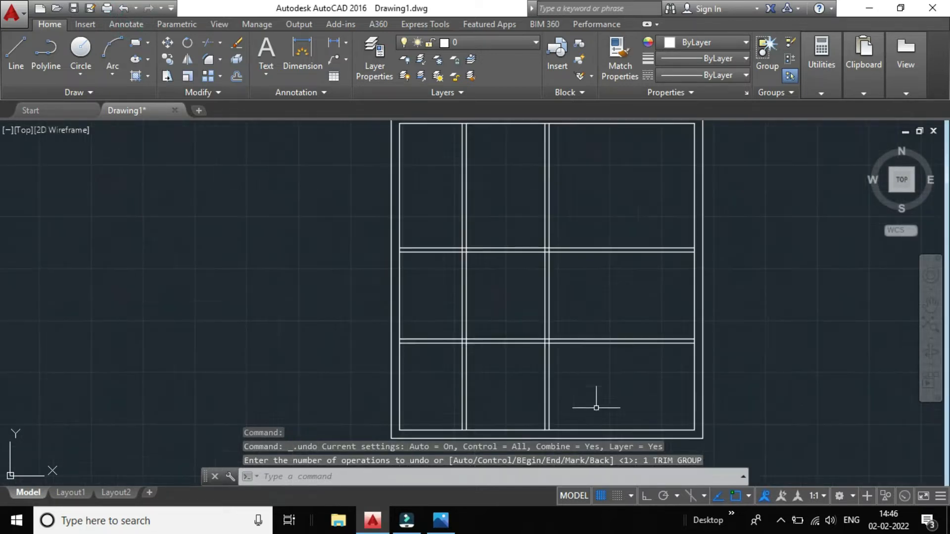
- Trim the middle interior vertical wall lines between the upper and lower horizontal walls, using all objects as cutting edges
click(204, 43)
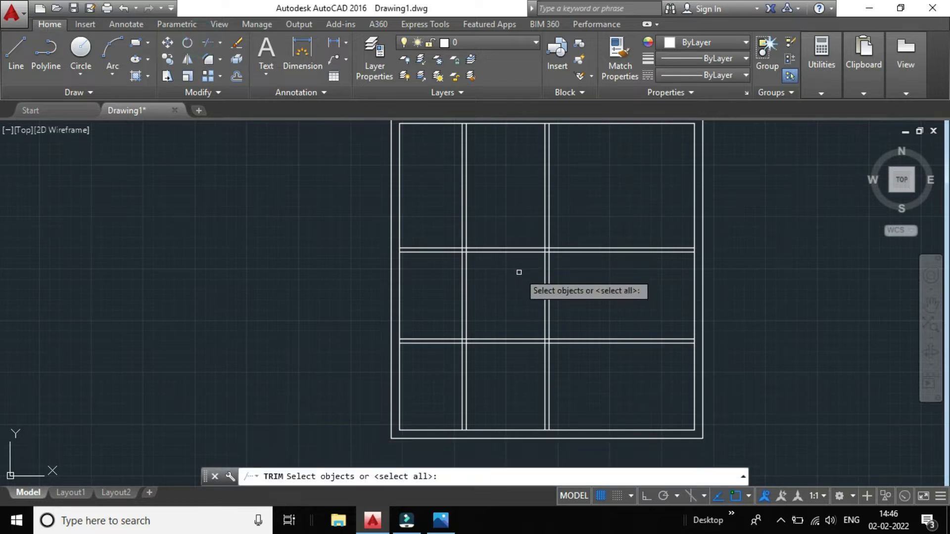
key(Return)
click(585, 304)
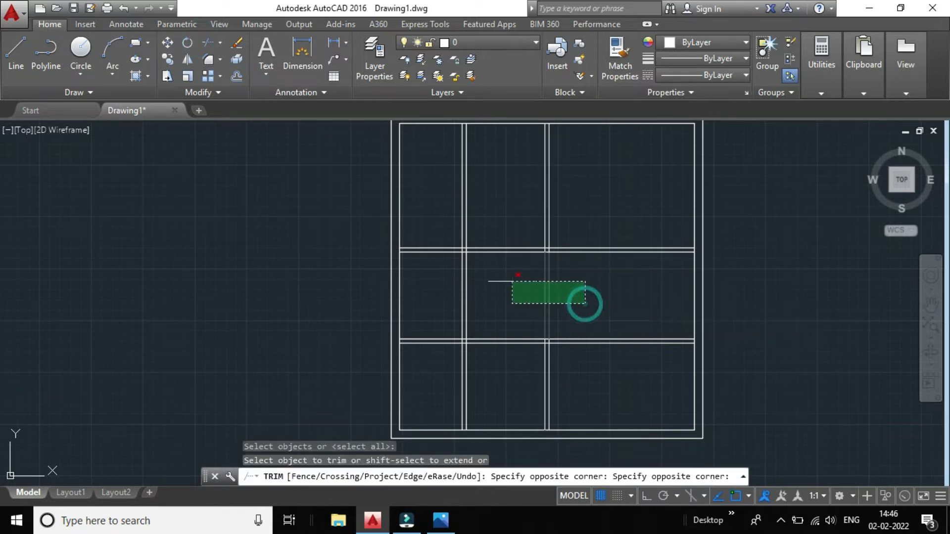
click(512, 281)
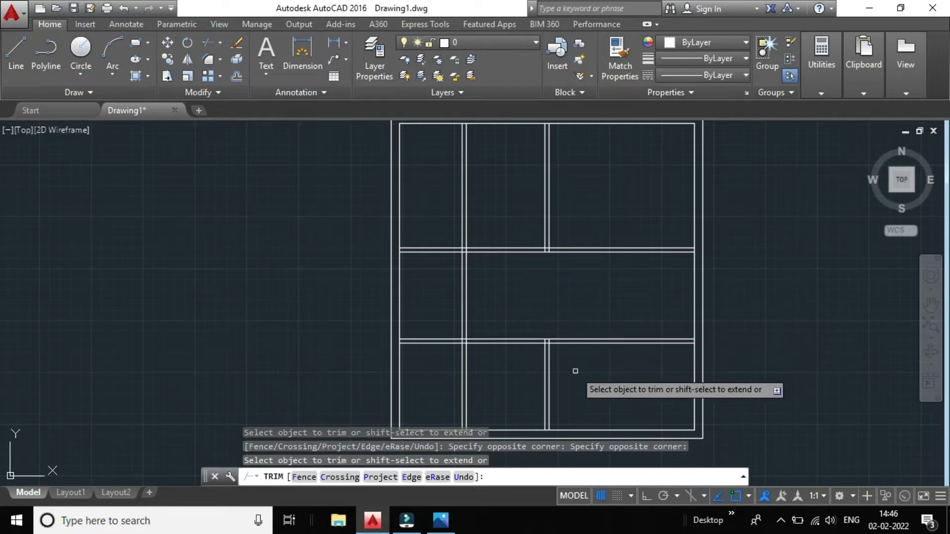
- Trim the lower horizontal wall lines between the middle vertical wall and the right outer wall
scroll(575, 371, down, 2)
click(614, 372)
click(595, 335)
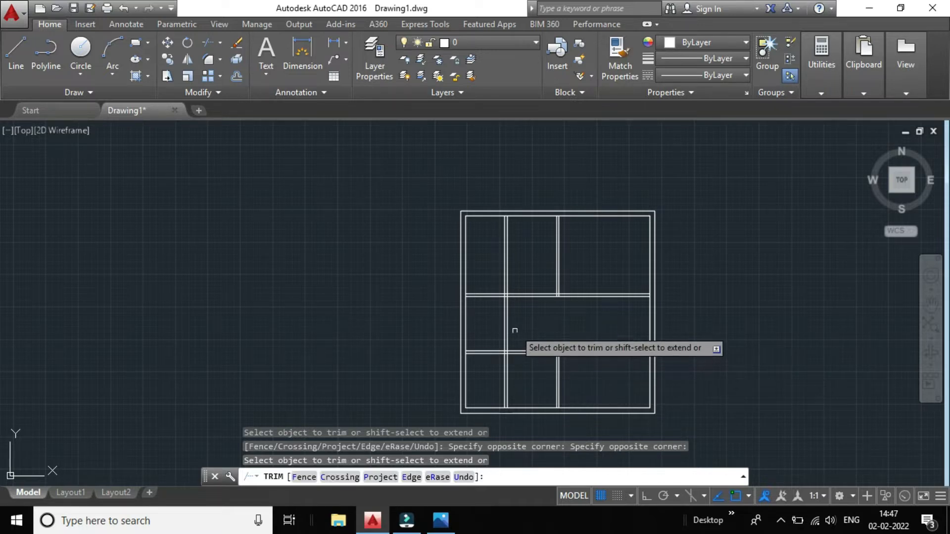
- Trim both lines of the left interior vertical wall below the lower horizontal wall
scroll(523, 372, up, 2)
scroll(523, 371, up, 1)
scroll(522, 371, down, 2)
scroll(520, 389, up, 3)
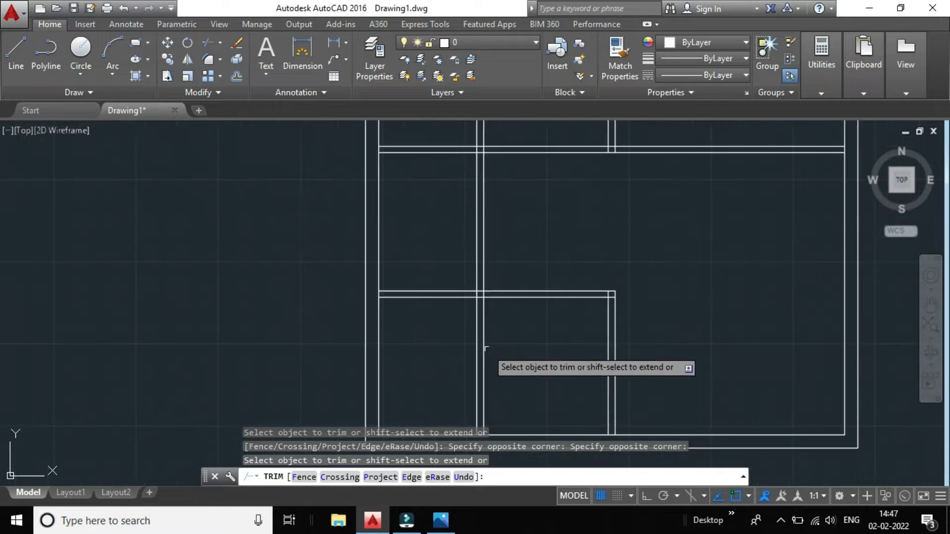
scroll(475, 292, up, 4)
scroll(475, 293, up, 3)
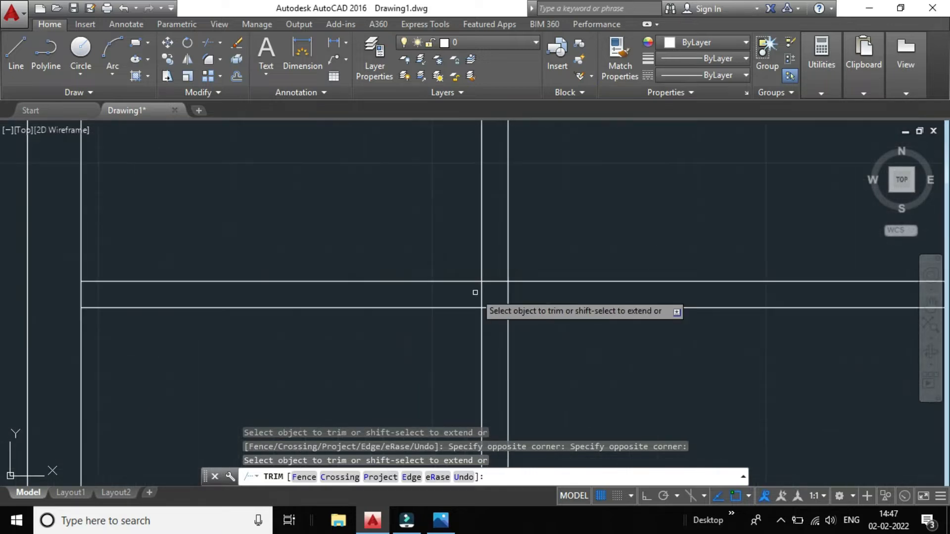
scroll(475, 292, down, 3)
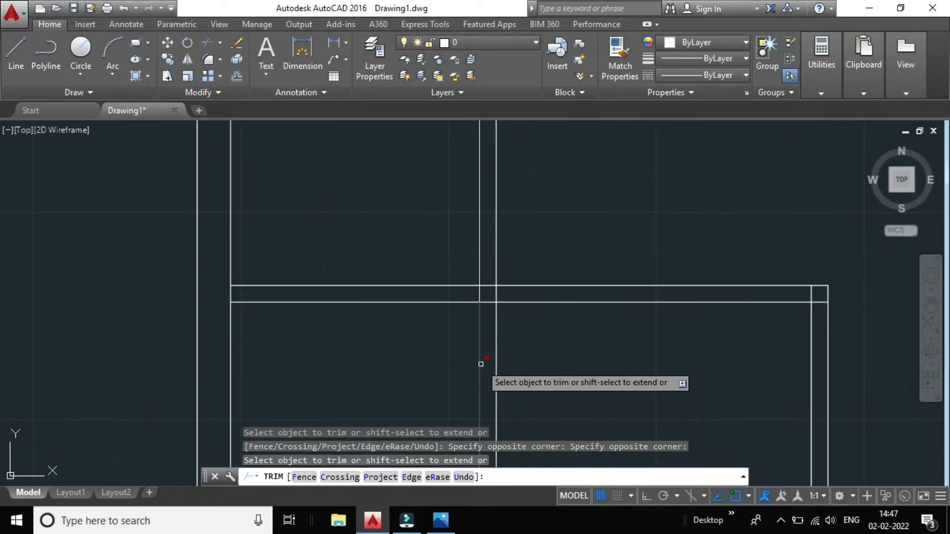
click(529, 398)
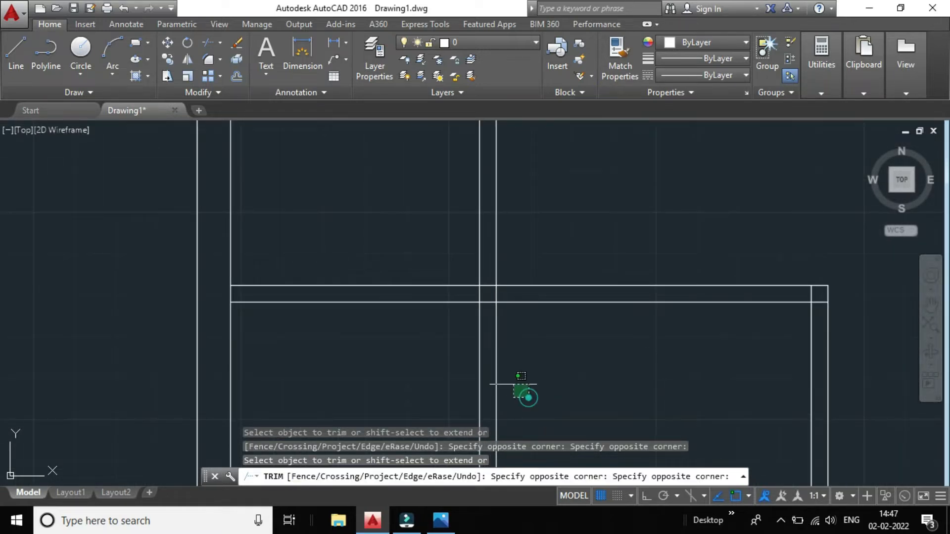
click(458, 354)
- Trim the left wall line stub and the horizontal line segment crossing the junction of the left interior wall with the lower horizontal wall
scroll(482, 297, up, 8)
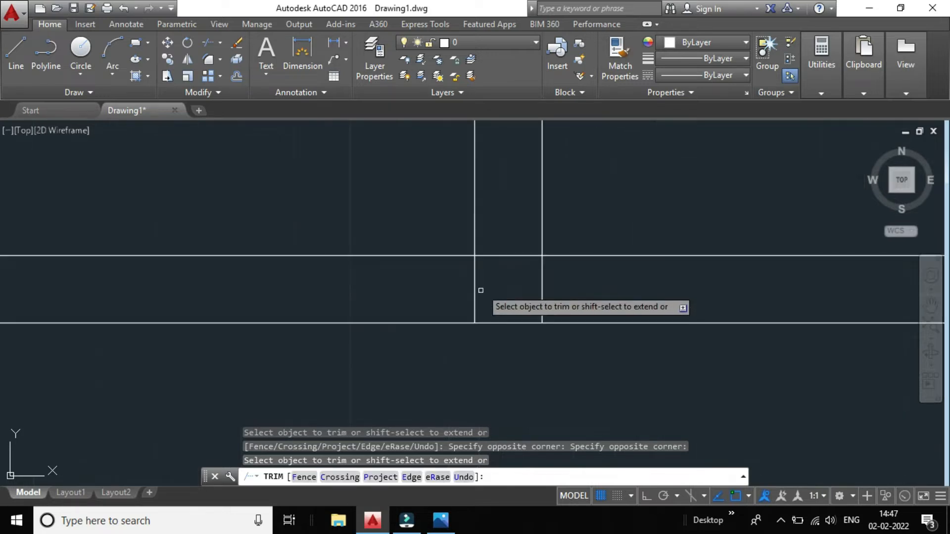
click(502, 303)
click(430, 284)
click(508, 267)
click(498, 226)
scroll(497, 229, down, 5)
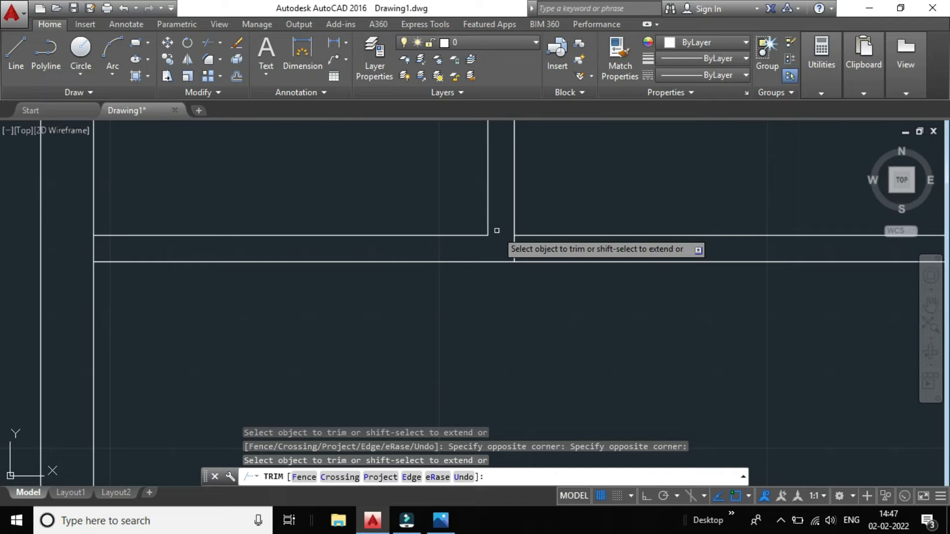
- Trim the left interior vertical wall above the upper horizontal wall and clear the crossing lines at their junction
click(518, 134)
click(478, 131)
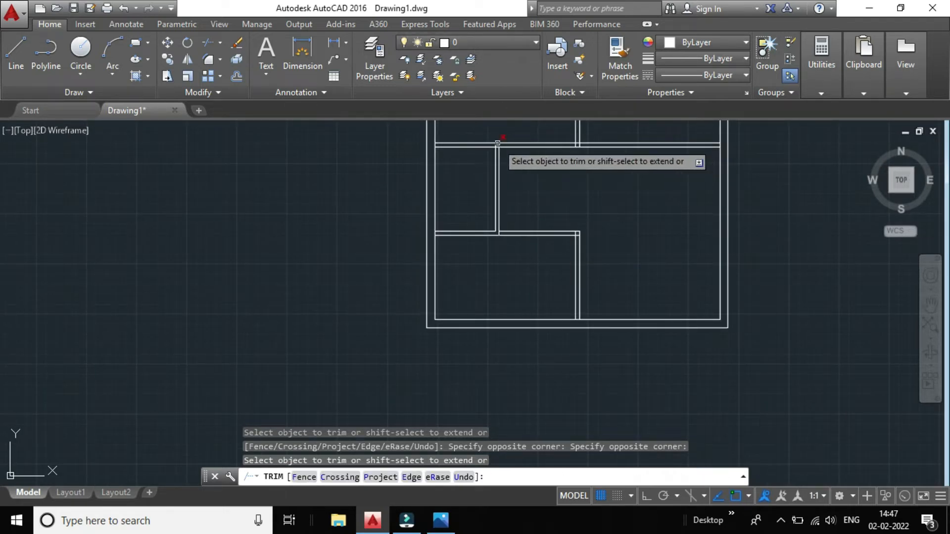
scroll(500, 146, up, 5)
click(488, 196)
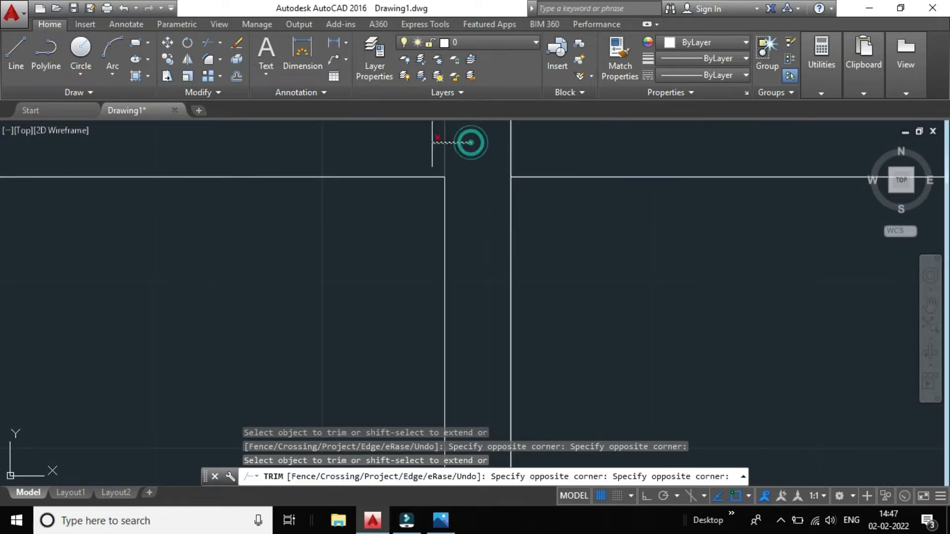
click(427, 147)
scroll(447, 163, down, 8)
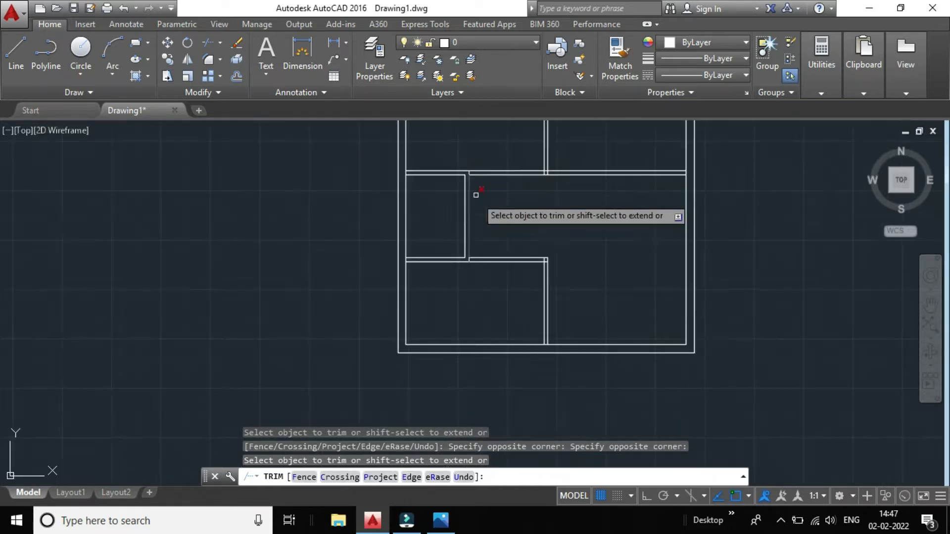
- Switch to the reference plan in Photos, examine the toilet, kitchen and drawing hall walls, and return to AutoCAD
scroll(446, 239, up, 1)
scroll(556, 297, down, 4)
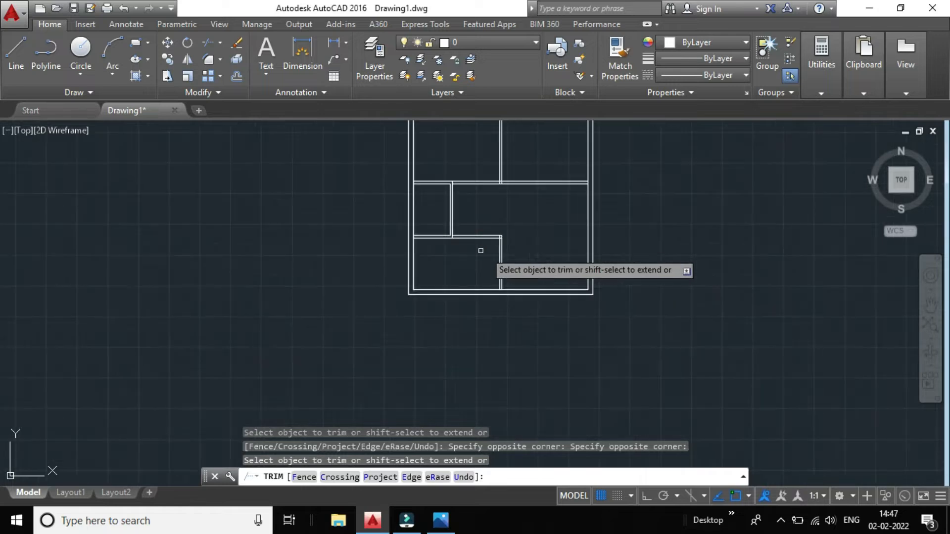
scroll(525, 202, down, 2)
scroll(525, 168, up, 6)
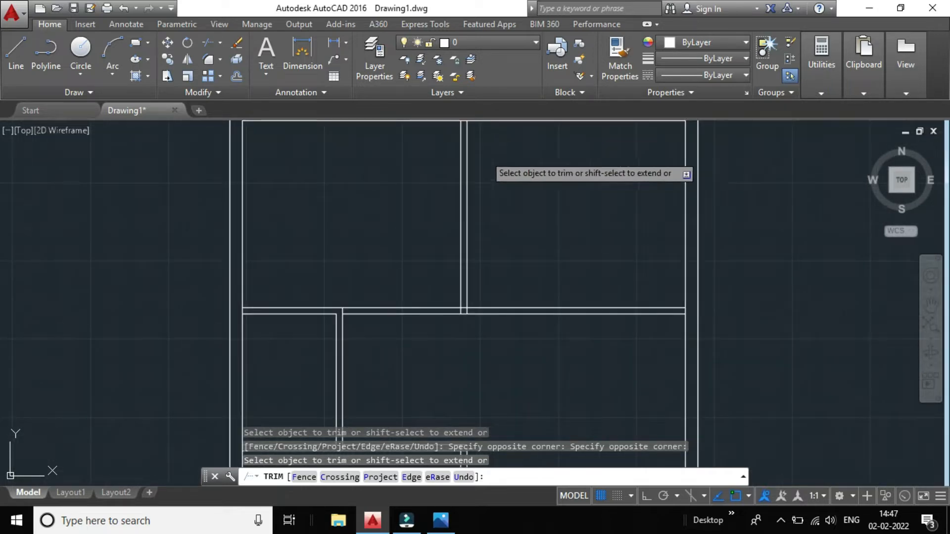
scroll(494, 155, down, 2)
scroll(483, 173, down, 2)
scroll(445, 238, up, 5)
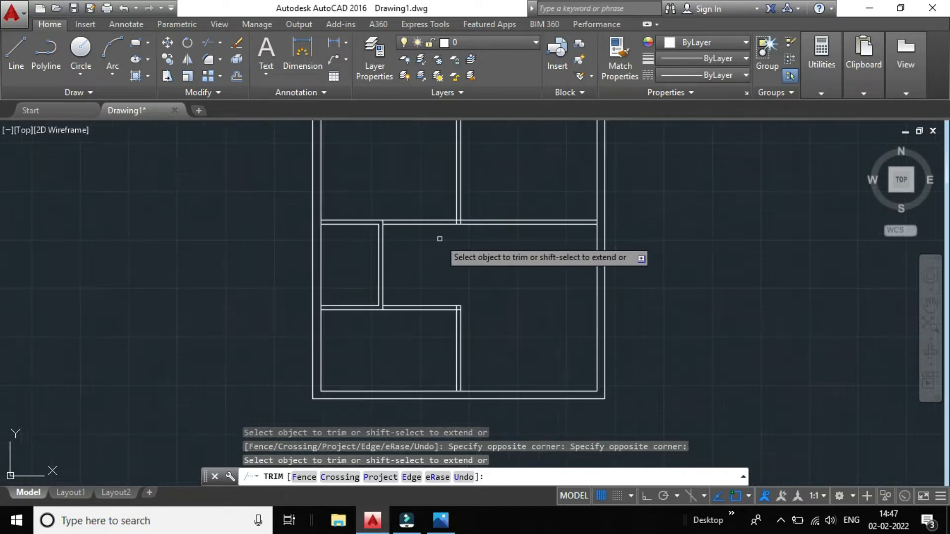
scroll(462, 249, down, 3)
mouse_move(445, 523)
click(443, 466)
scroll(417, 342, up, 5)
scroll(329, 173, down, 3)
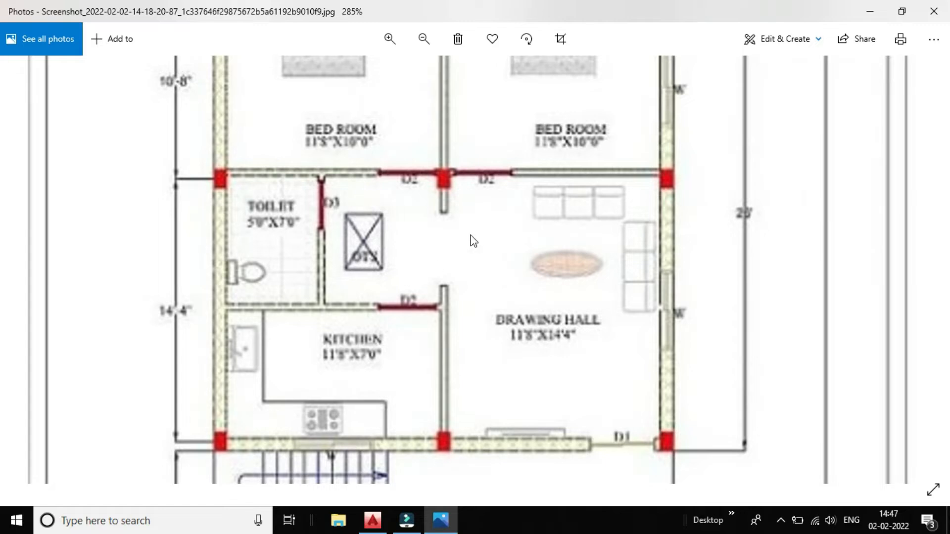
scroll(441, 268, down, 4)
scroll(482, 105, up, 1)
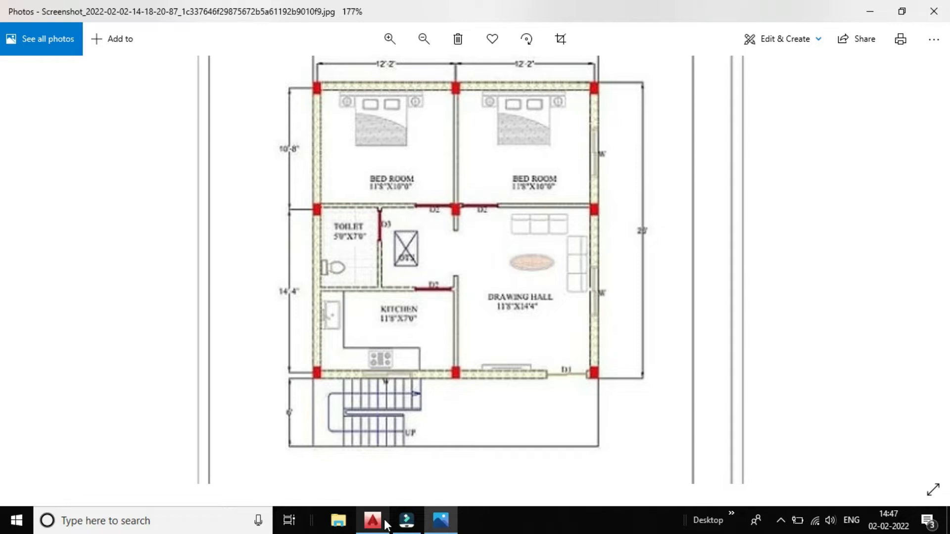
mouse_move(386, 524)
click(374, 455)
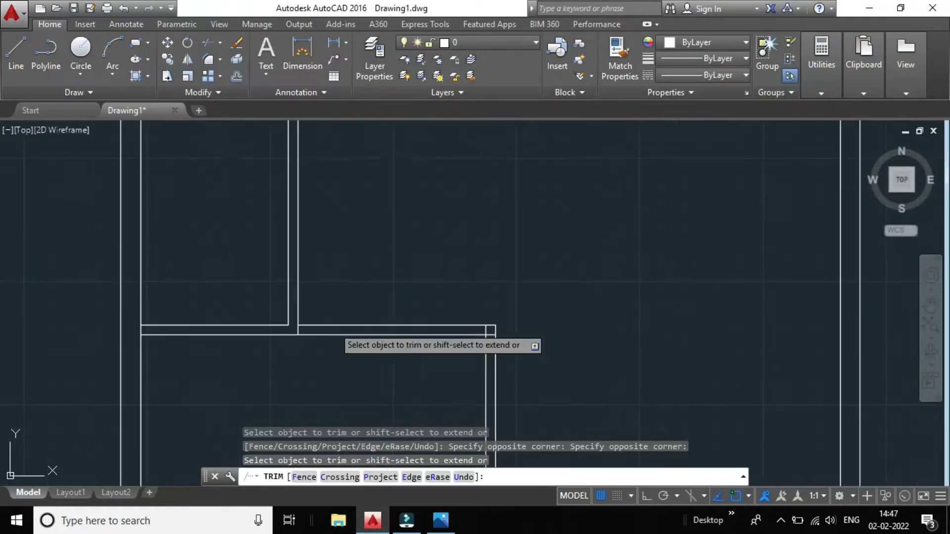
- Trim the remaining line stubs where the left interior vertical wall meets the upper and lower horizontal walls, and end the trimming
scroll(305, 321, down, 3)
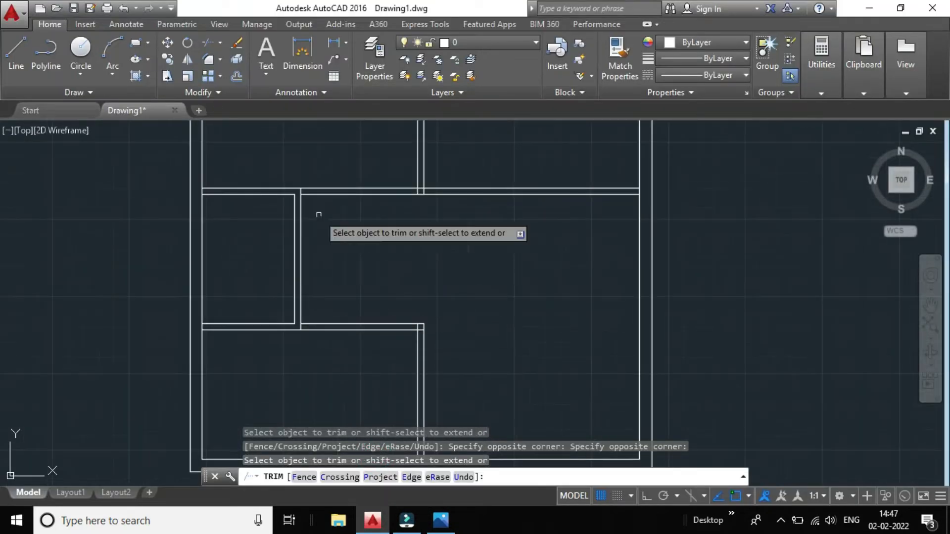
scroll(310, 191, up, 5)
scroll(310, 190, up, 5)
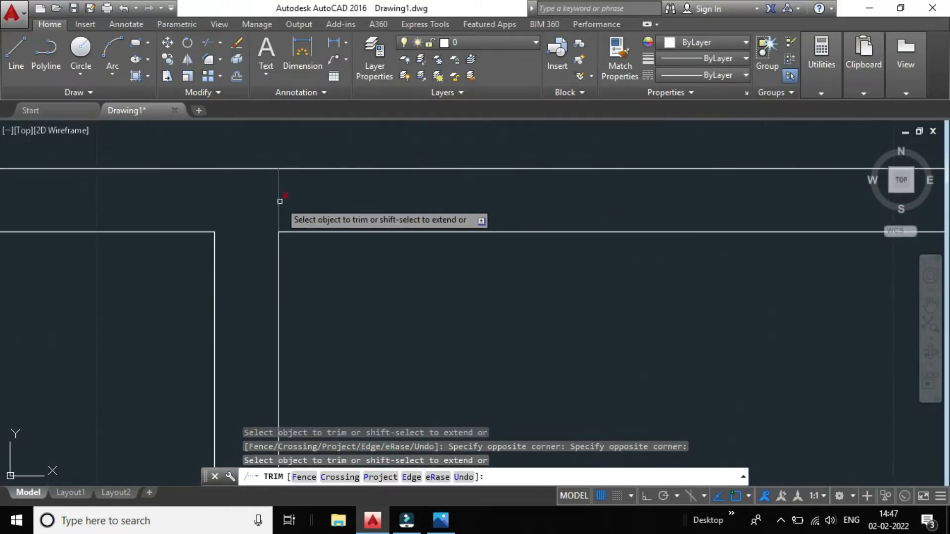
scroll(280, 201, down, 10)
scroll(283, 300, up, 2)
scroll(284, 299, up, 5)
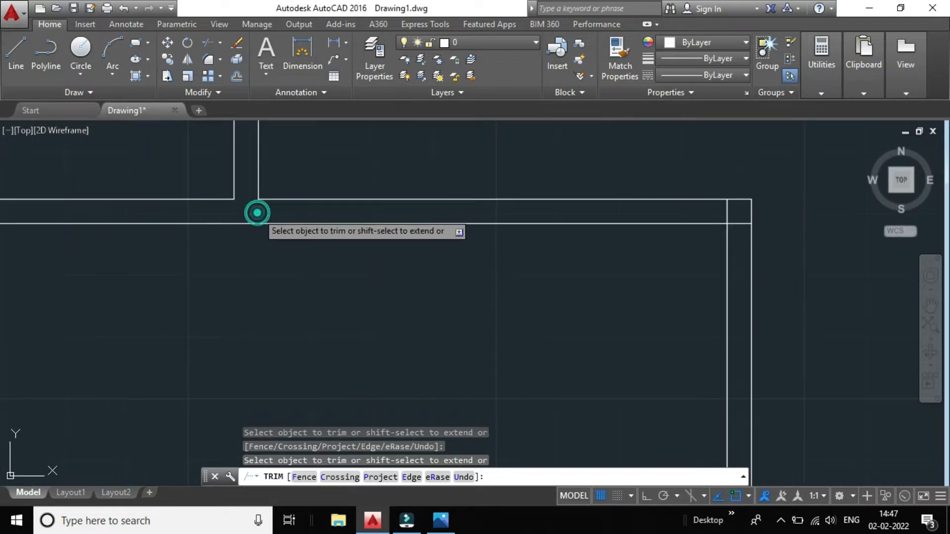
scroll(373, 213, down, 9)
scroll(455, 205, up, 5)
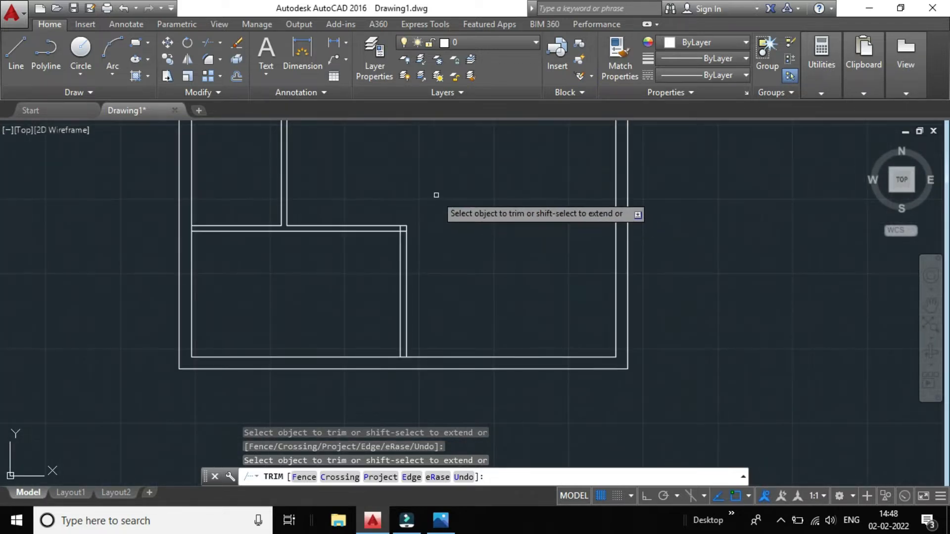
scroll(422, 333, down, 6)
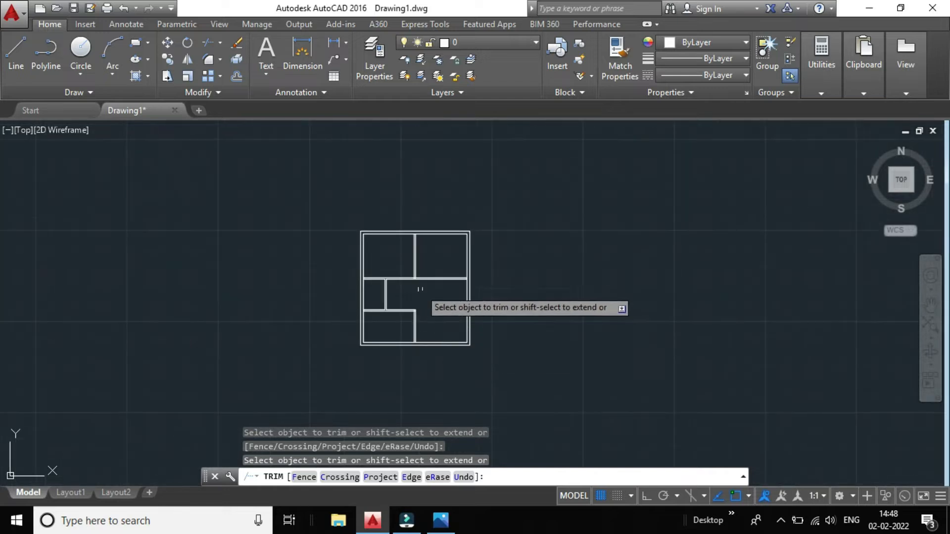
scroll(425, 303, up, 6)
scroll(517, 253, down, 4)
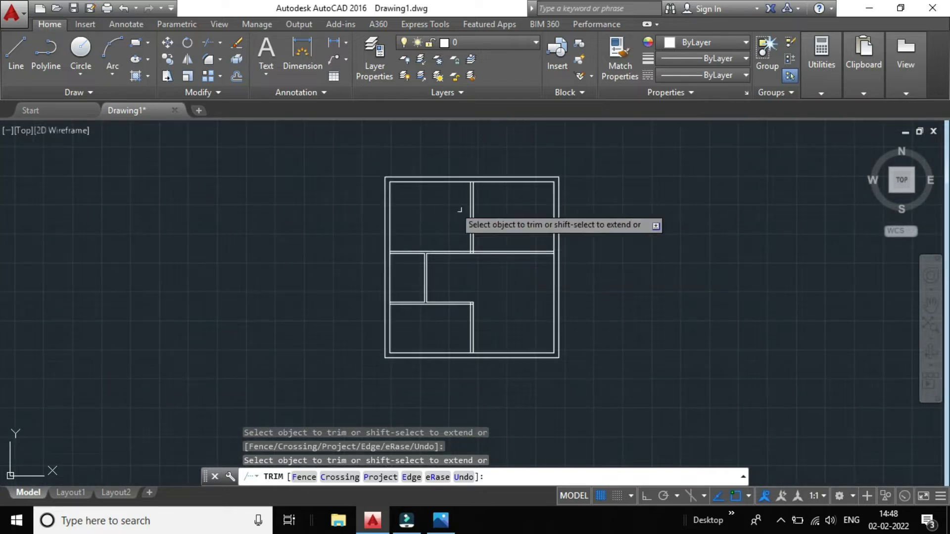
scroll(429, 179, up, 2)
key(Escape)
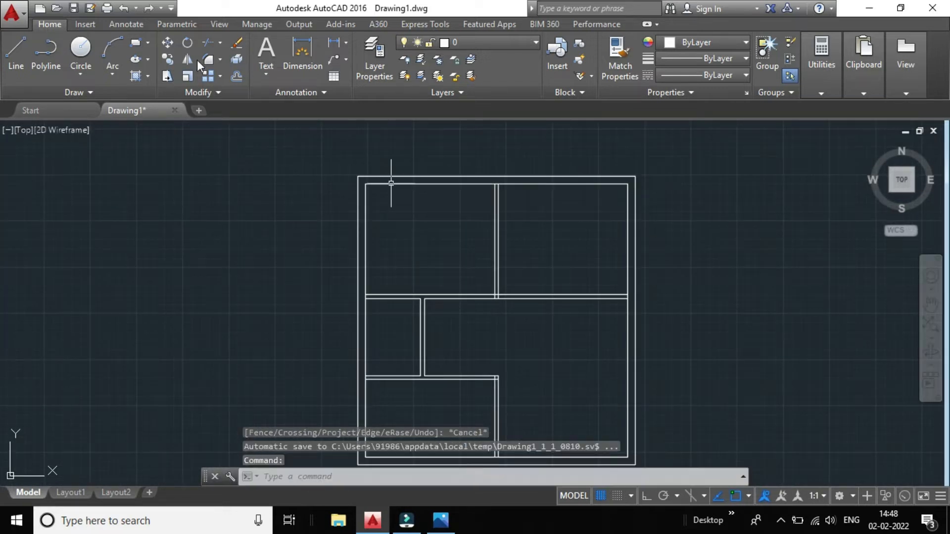
- Extend the middle wall lines and the upper inner corner lines to the outer wall outline, using all objects as boundaries
click(220, 42)
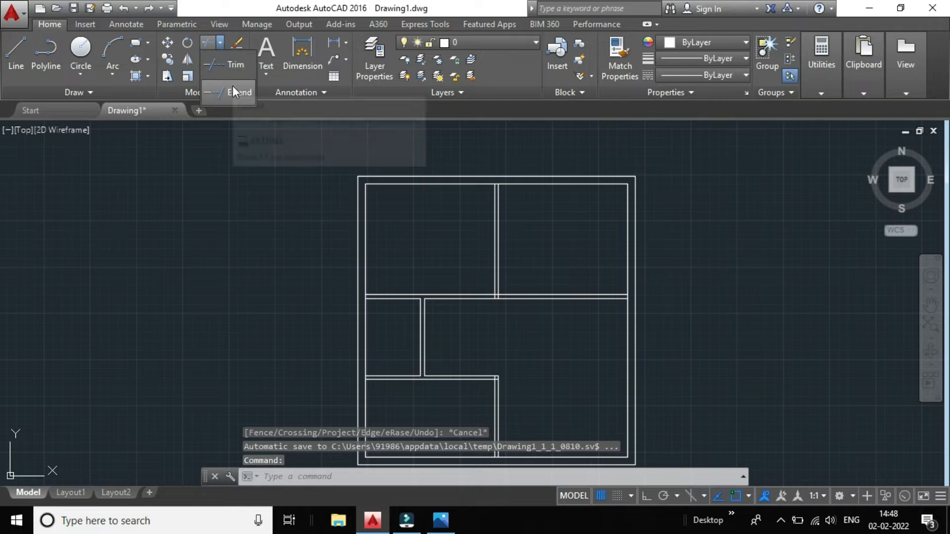
click(233, 90)
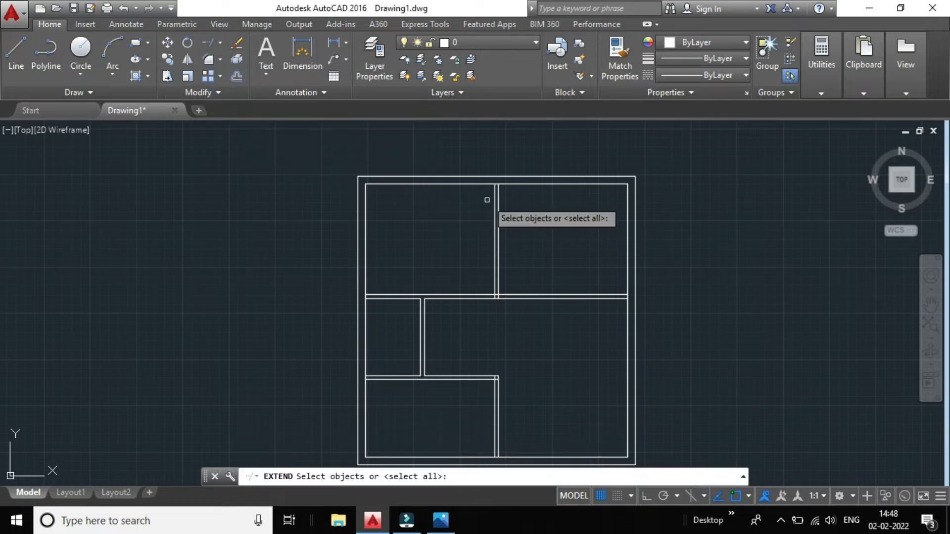
key(Return)
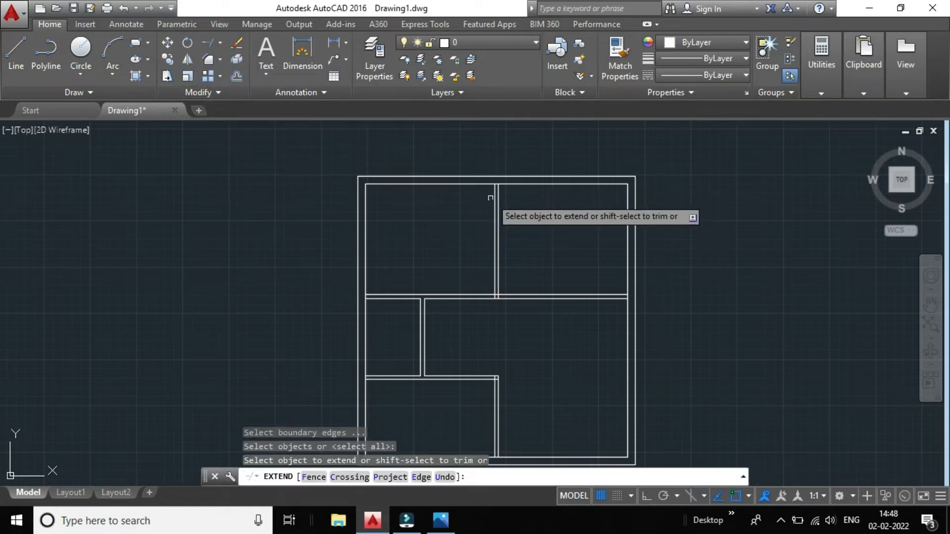
scroll(494, 193, up, 4)
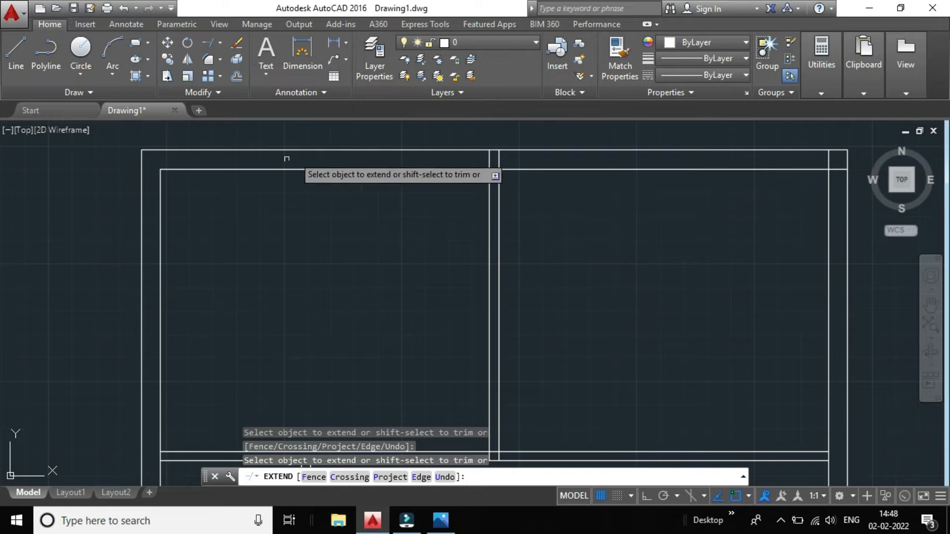
click(169, 170)
click(160, 181)
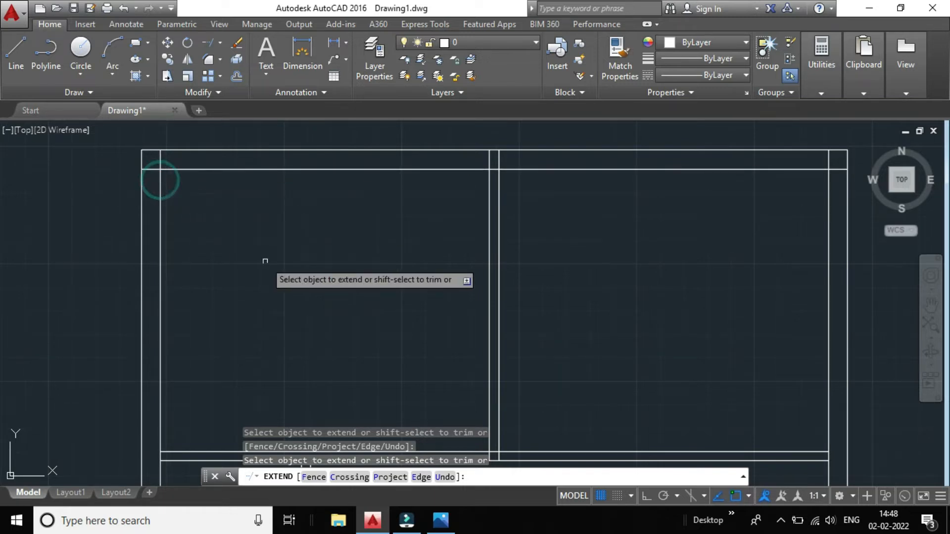
- Extend the inner lines at the lower-left corner, the lower horizontal wall and the lower middle vertical wall to the outer outline
scroll(264, 259, down, 3)
scroll(245, 327, up, 5)
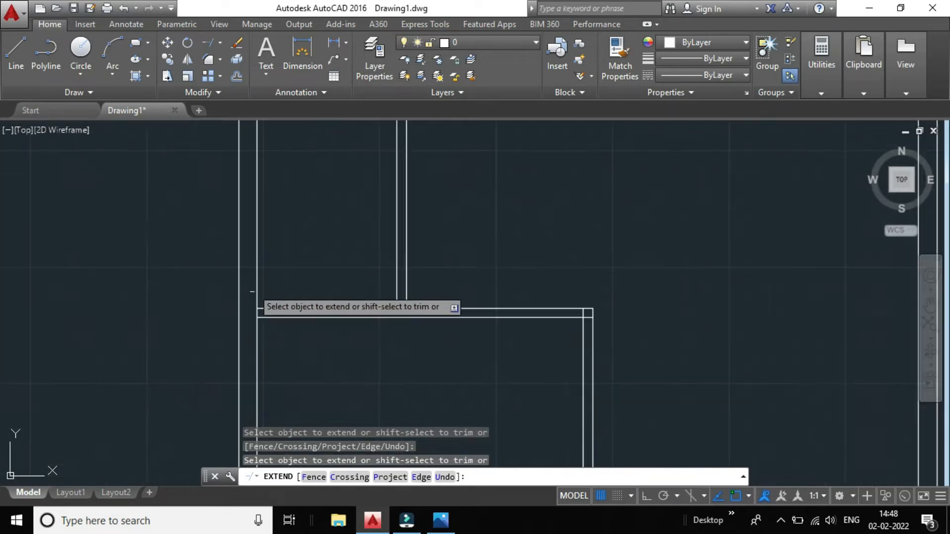
scroll(278, 337, down, 3)
scroll(279, 346, up, 4)
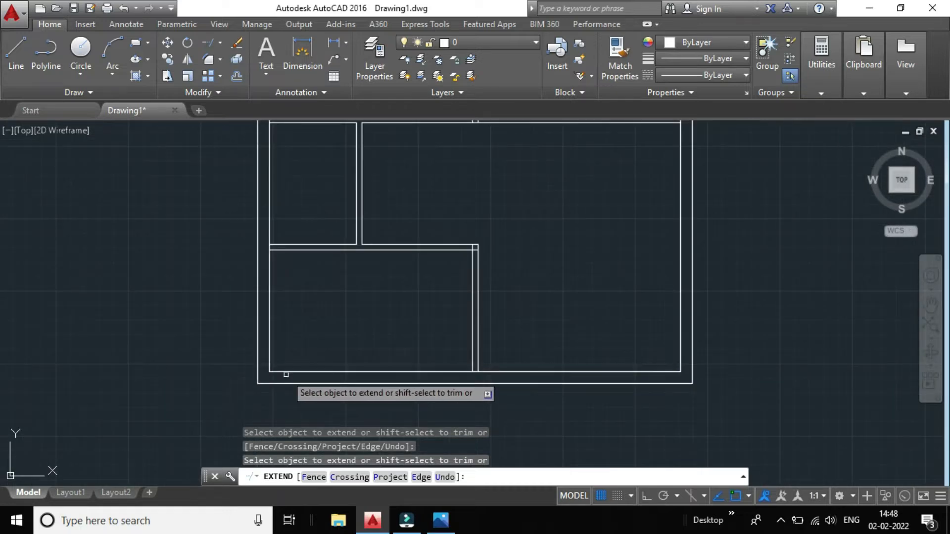
click(278, 372)
click(269, 359)
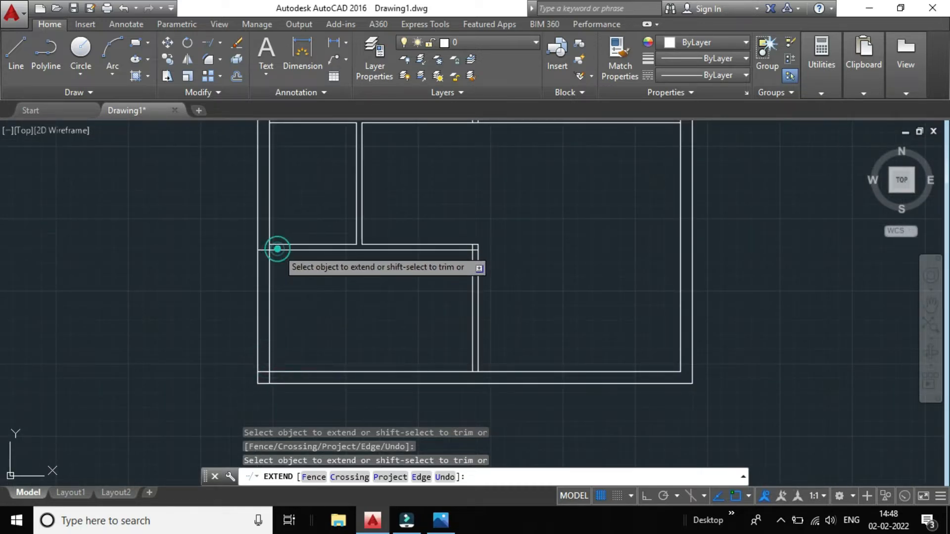
click(276, 250)
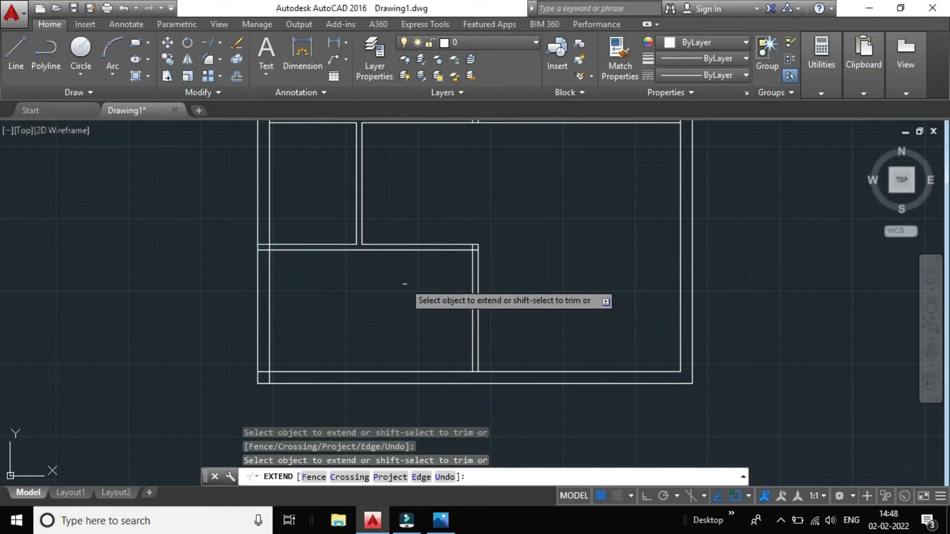
click(471, 356)
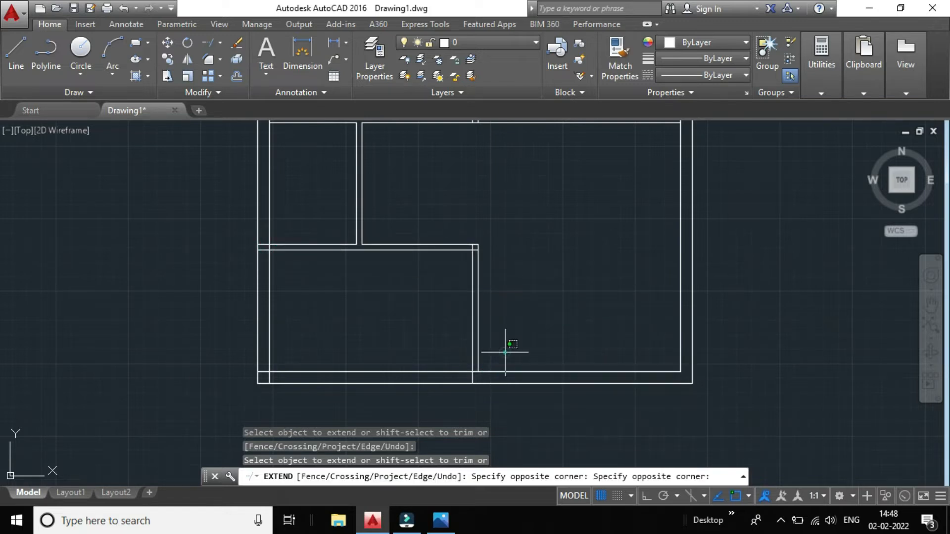
click(474, 346)
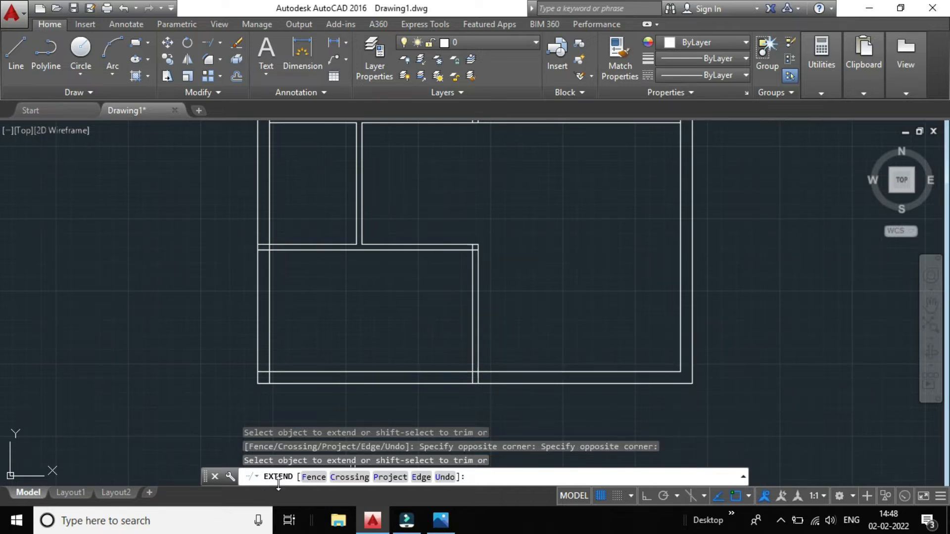
- Extend the inner lines at the plan's lower-right corner to the outer wall outline with a fence selection
click(313, 477)
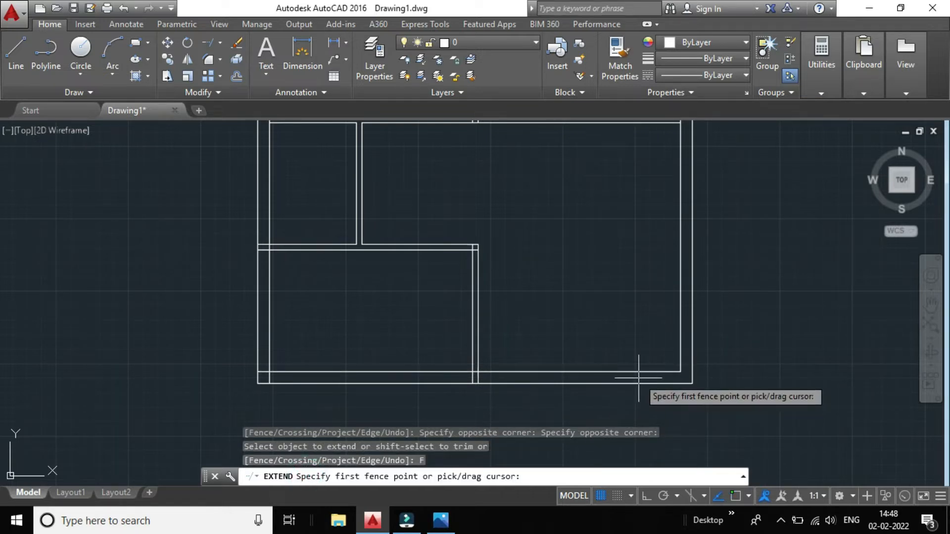
drag(638, 380, 638, 354)
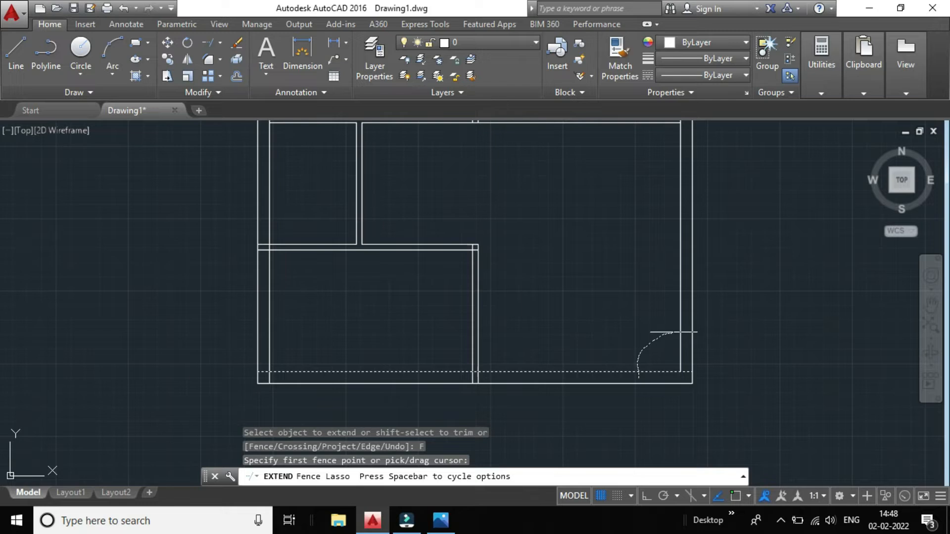
drag(684, 333, 651, 375)
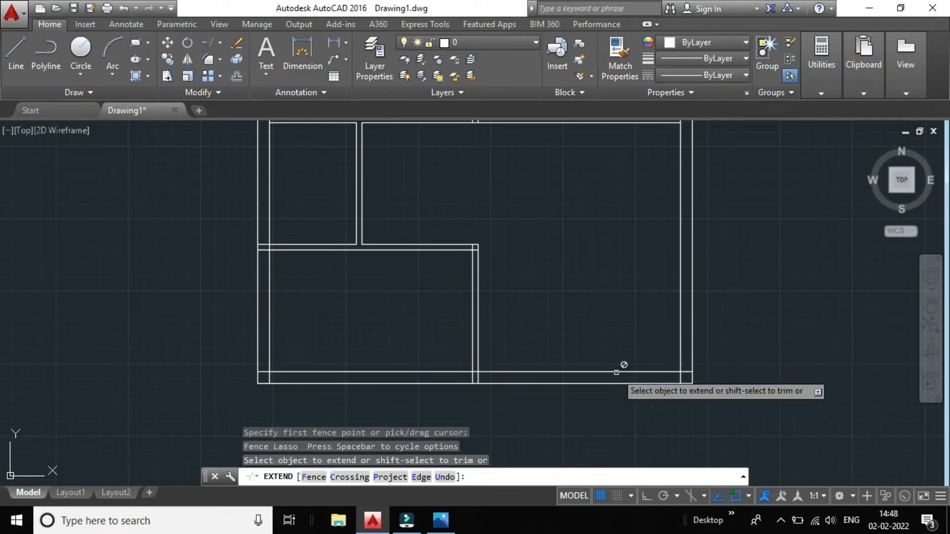
- Extend both lines of the upper horizontal interior wall to the left outer wall outline with a fence selection
scroll(617, 372, down, 5)
scroll(591, 250, up, 3)
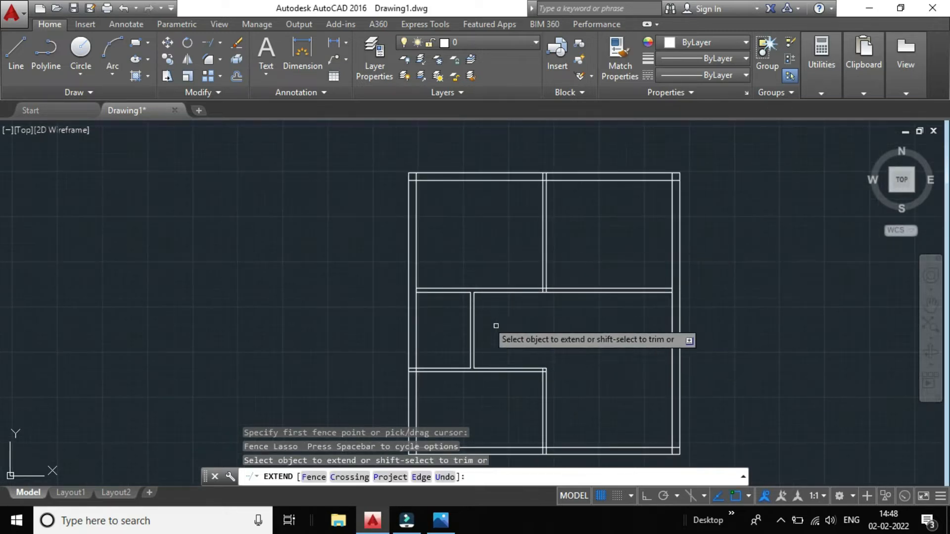
scroll(475, 312, up, 2)
scroll(388, 274, up, 2)
scroll(416, 299, up, 2)
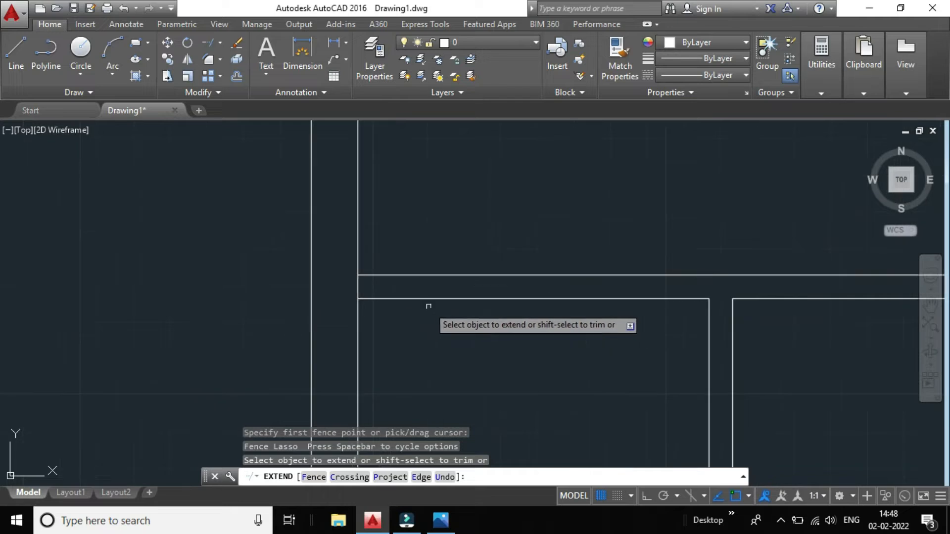
click(316, 477)
drag(415, 275, 489, 336)
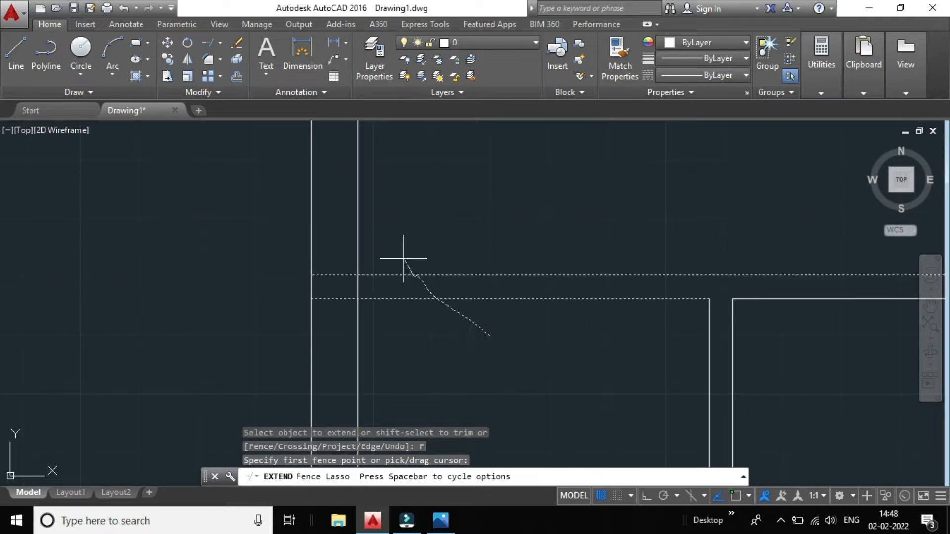
drag(403, 257, 496, 282)
- Extend the right ends of the upper horizontal interior wall's lines to the right outer wall outline with a fence selection
scroll(486, 272, down, 6)
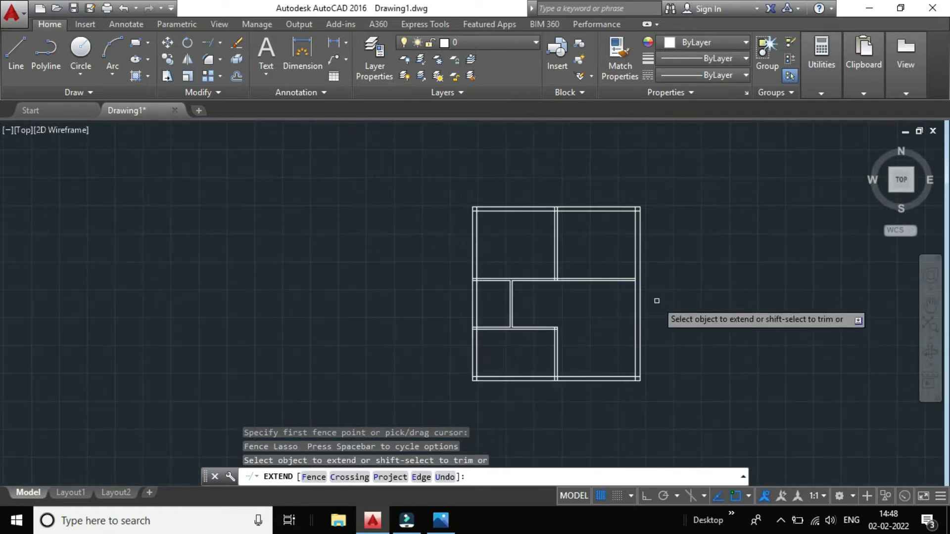
scroll(657, 300, up, 5)
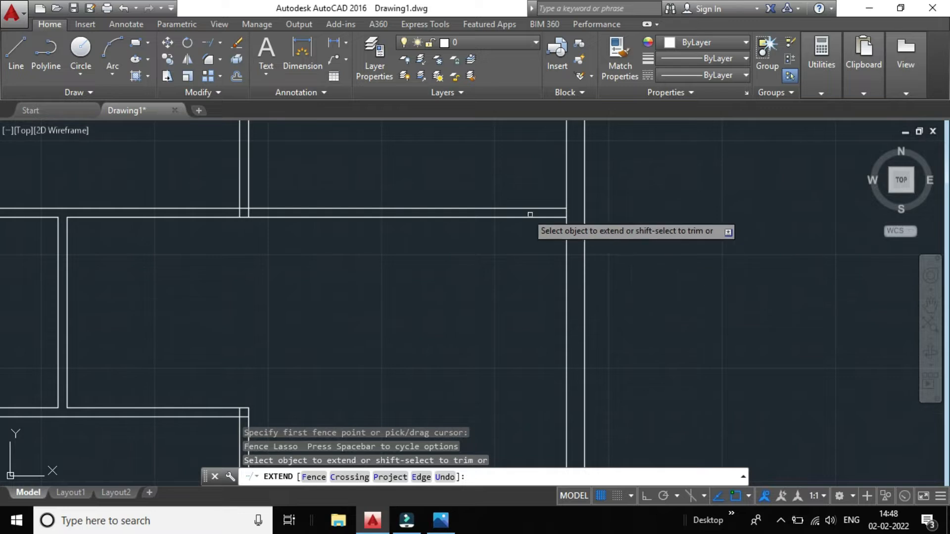
click(316, 476)
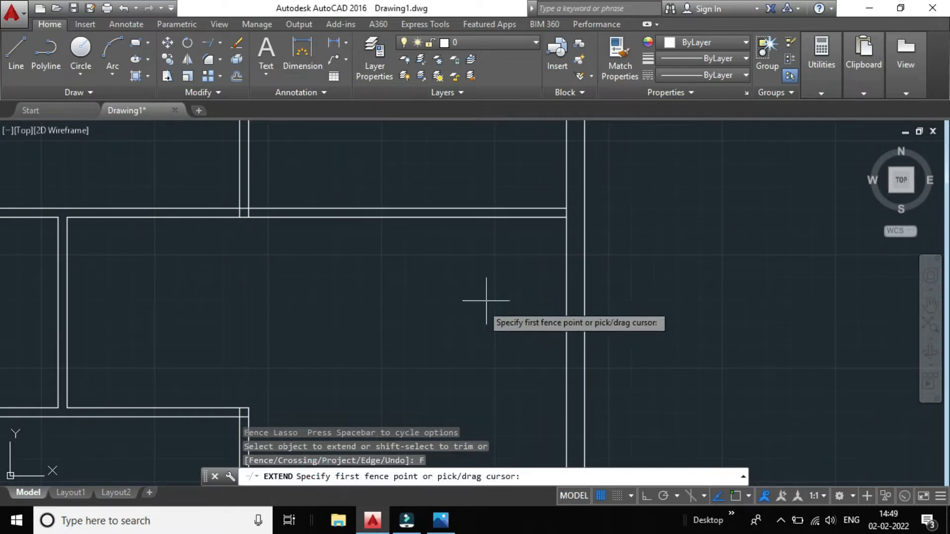
mouse_move(534, 244)
mouse_down()
mouse_move(492, 193)
mouse_move(511, 187)
mouse_up()
- Inspect the extended wall junctions and the overall floor plan for lines that do not reach the outer outline
scroll(518, 267, down, 5)
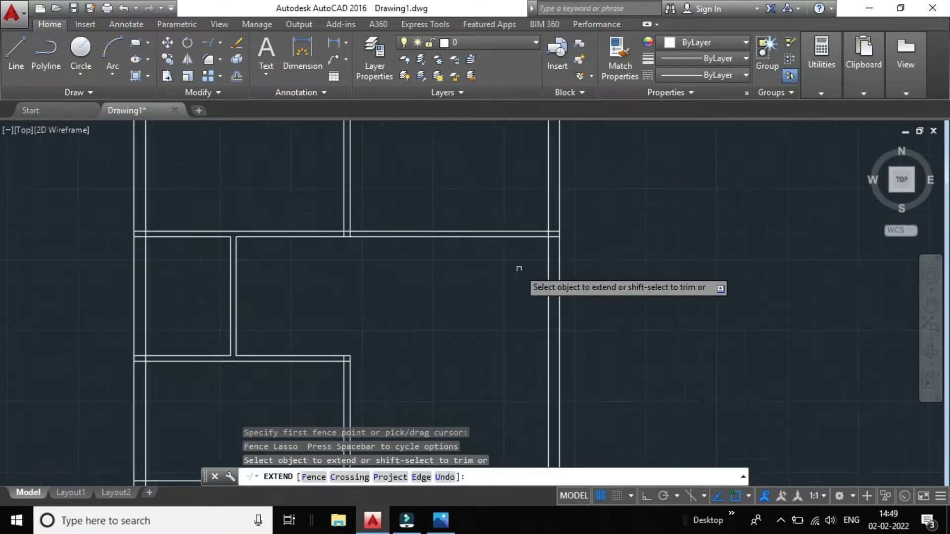
scroll(394, 225, up, 4)
scroll(477, 204, up, 2)
scroll(479, 204, down, 5)
scroll(470, 280, up, 6)
scroll(391, 220, down, 5)
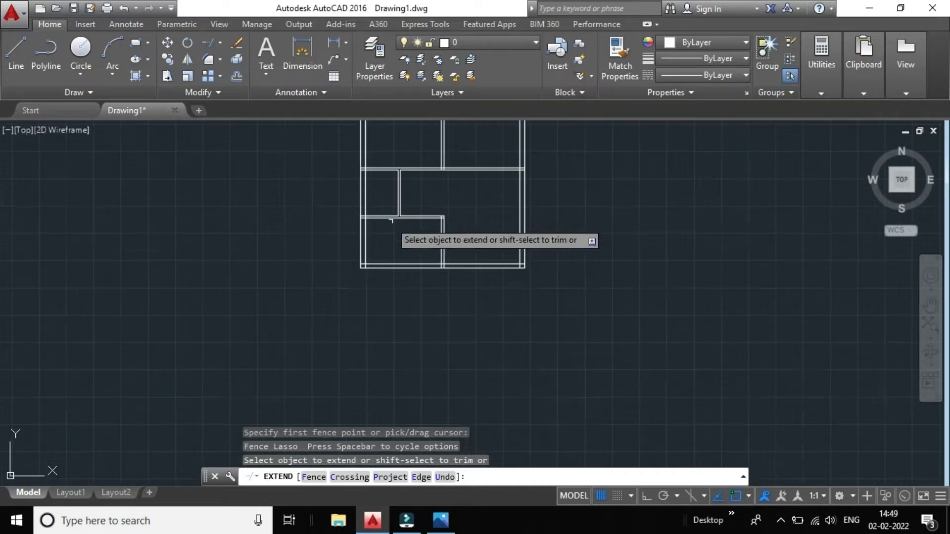
middle_drag(574, 209, 579, 277)
scroll(445, 244, up, 2)
scroll(437, 240, down, 2)
scroll(448, 283, up, 3)
scroll(448, 283, down, 2)
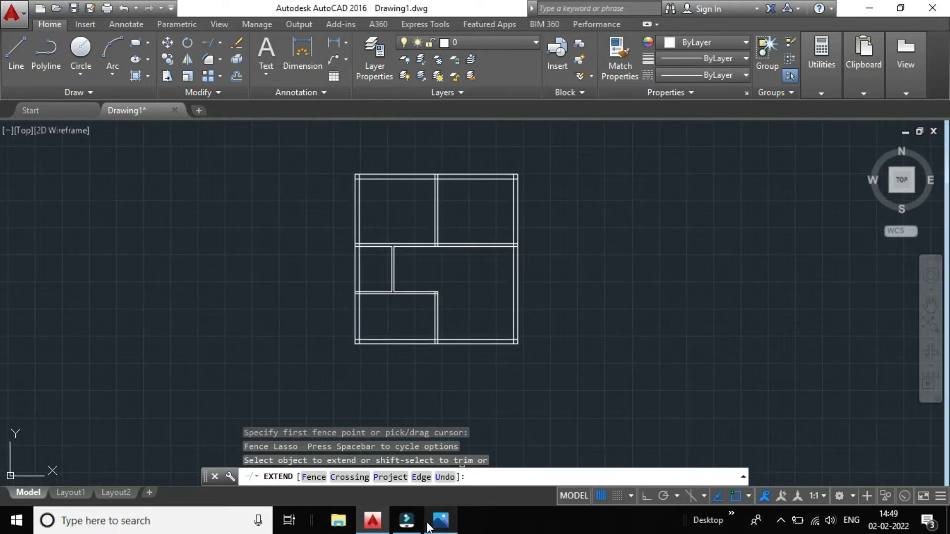
- Switch to the reference plan in Photos, examine the wall junctions around the toilet, kitchen and drawing hall, and return to AutoCAD
mouse_move(438, 527)
click(441, 478)
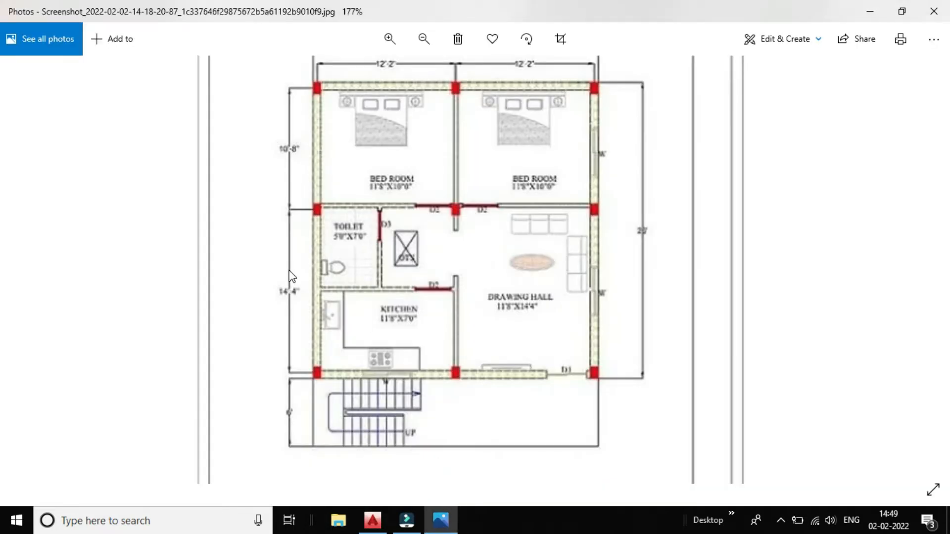
scroll(291, 271, up, 1)
scroll(272, 208, up, 2)
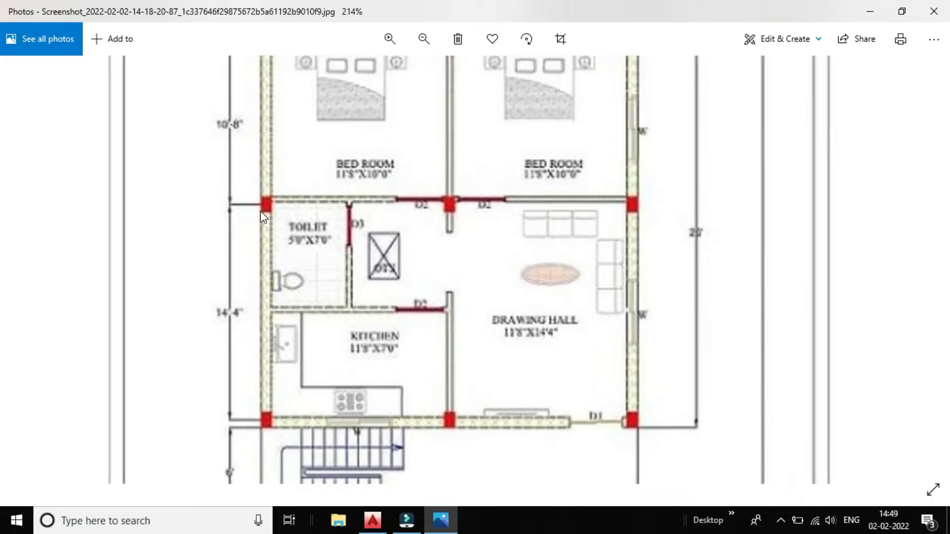
scroll(277, 216, down, 3)
scroll(320, 298, up, 2)
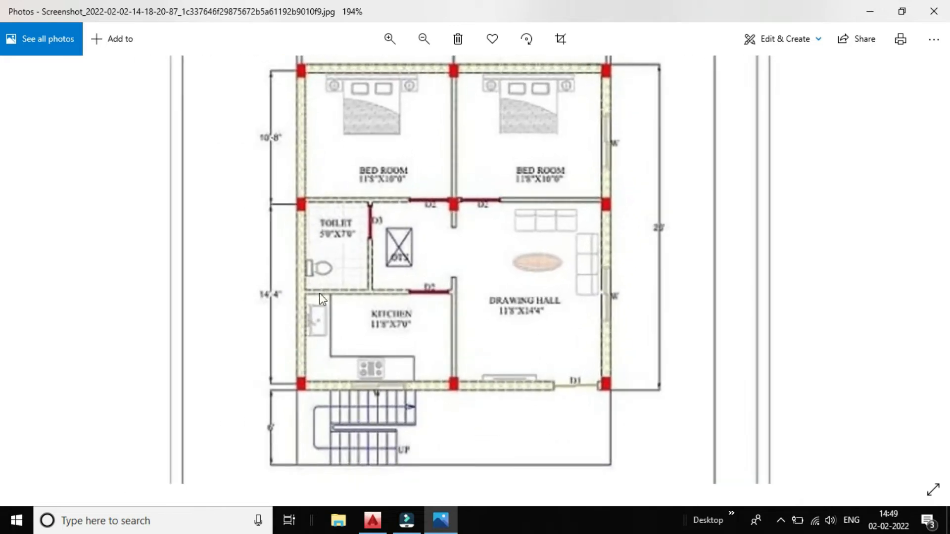
scroll(302, 286, up, 1)
scroll(294, 292, down, 3)
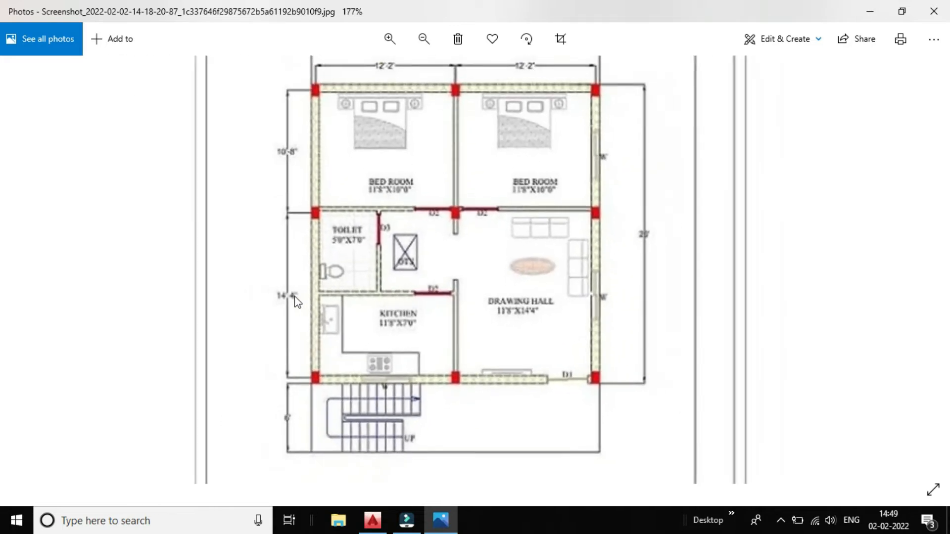
scroll(356, 282, down, 1)
scroll(445, 247, up, 1)
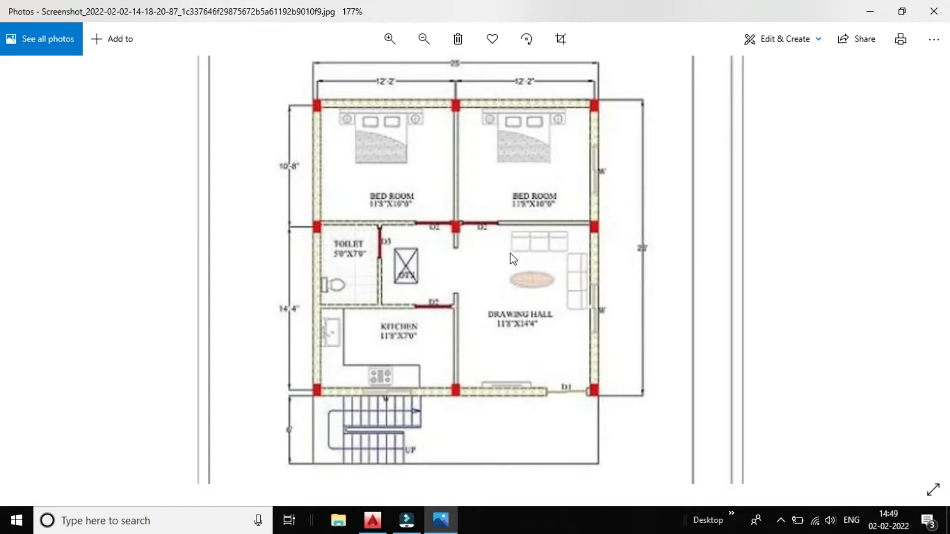
scroll(385, 288, down, 1)
scroll(461, 361, down, 1)
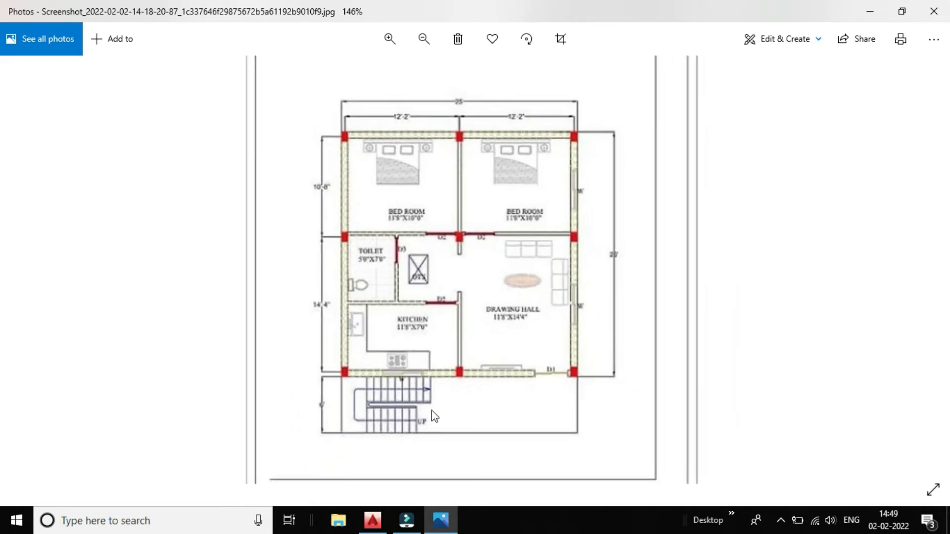
scroll(438, 404, up, 1)
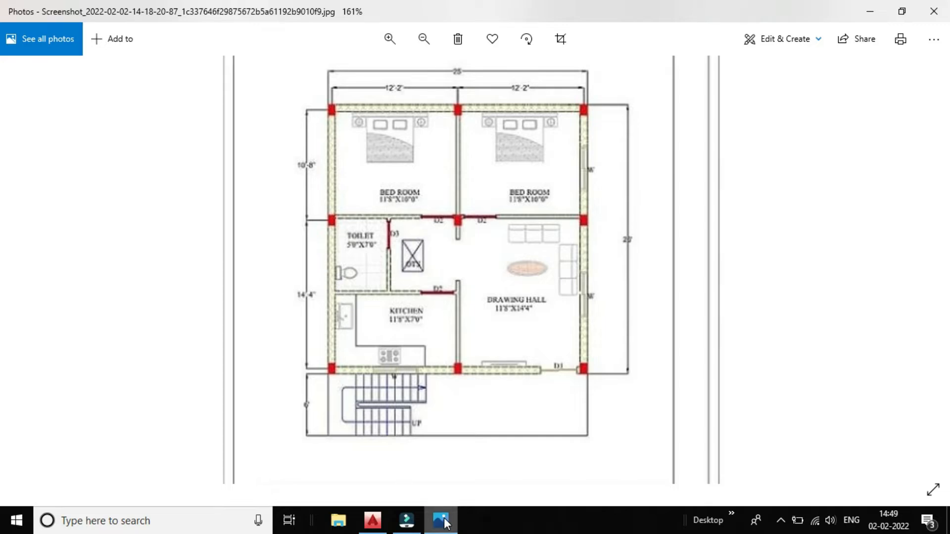
mouse_move(369, 527)
click(372, 477)
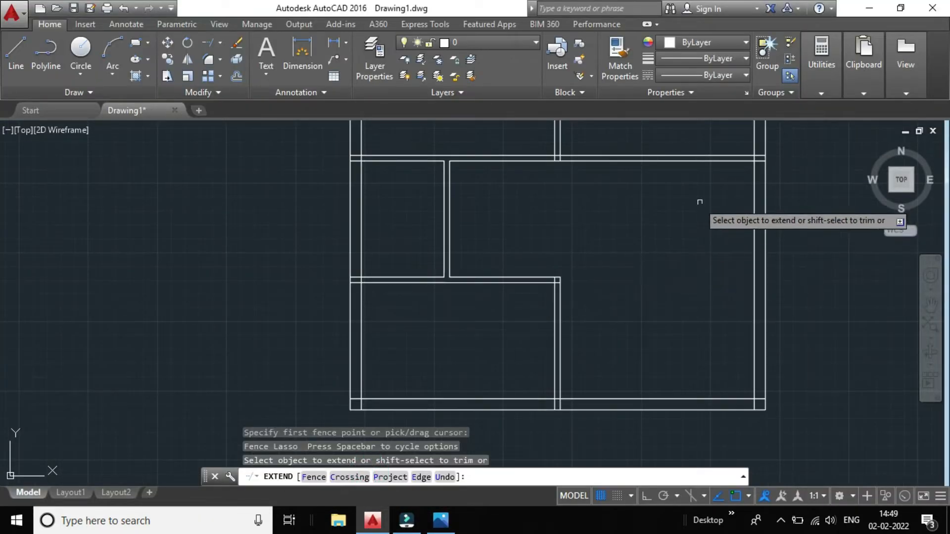
scroll(366, 285, up, 1)
scroll(384, 277, down, 3)
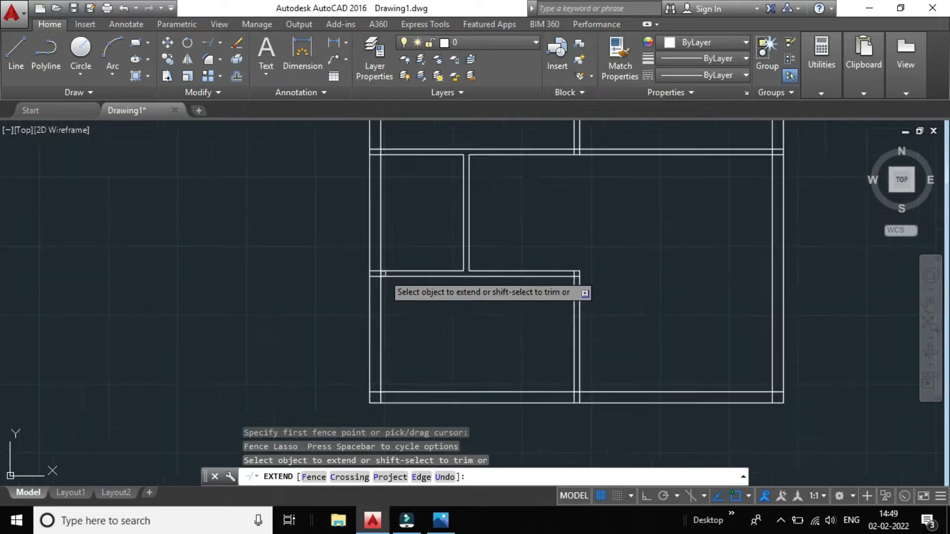
scroll(386, 265, up, 4)
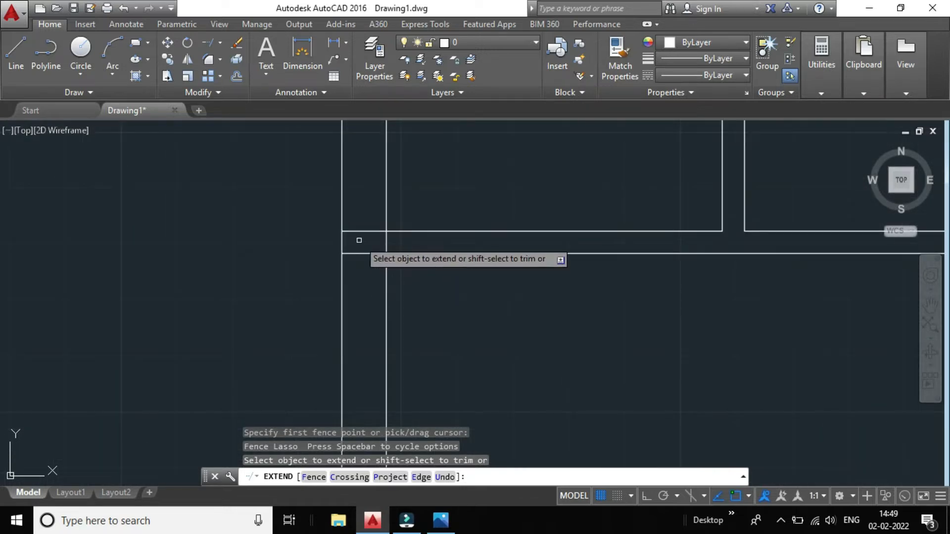
click(364, 230)
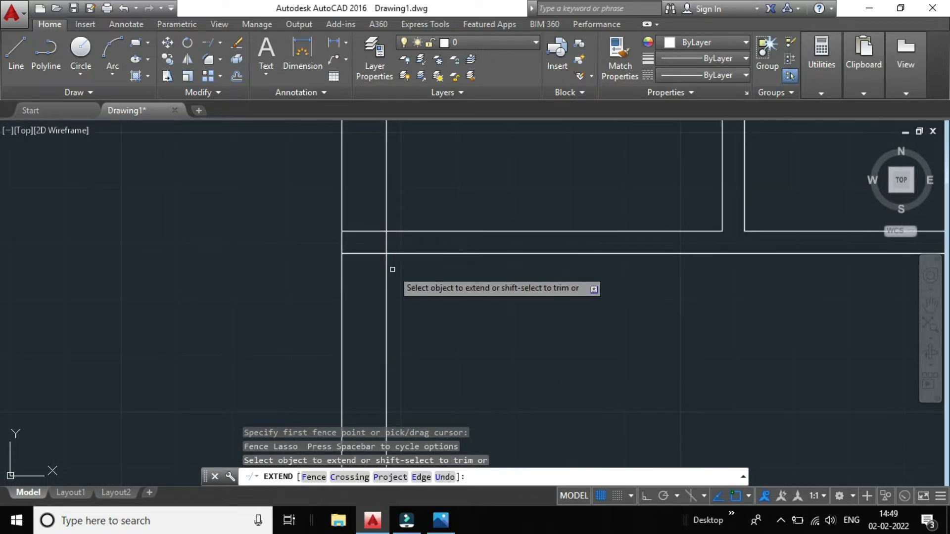
key(Escape)
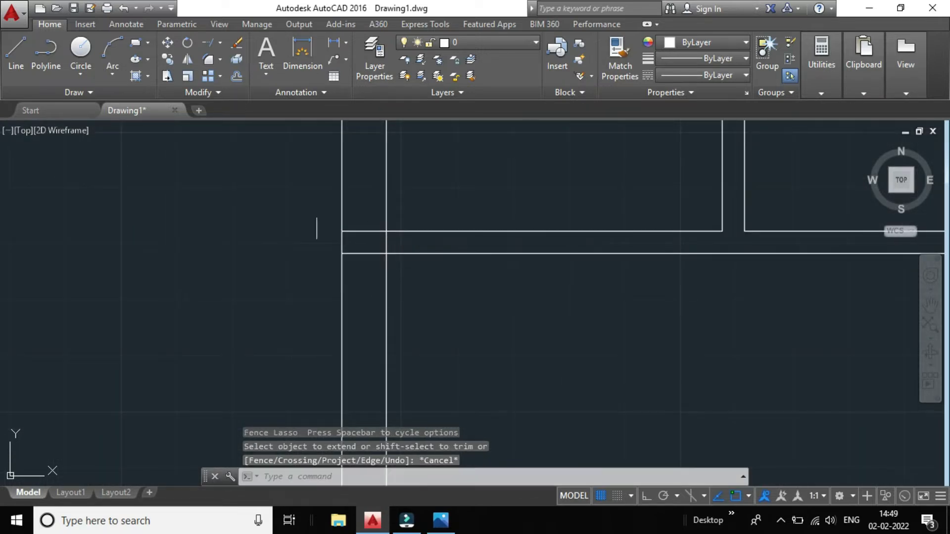
click(206, 43)
key(Return)
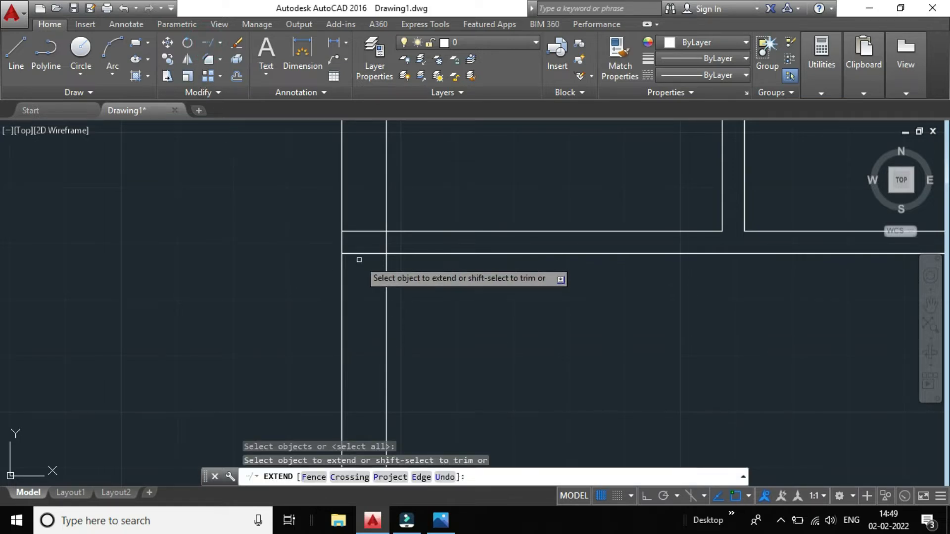
drag(365, 264, 365, 237)
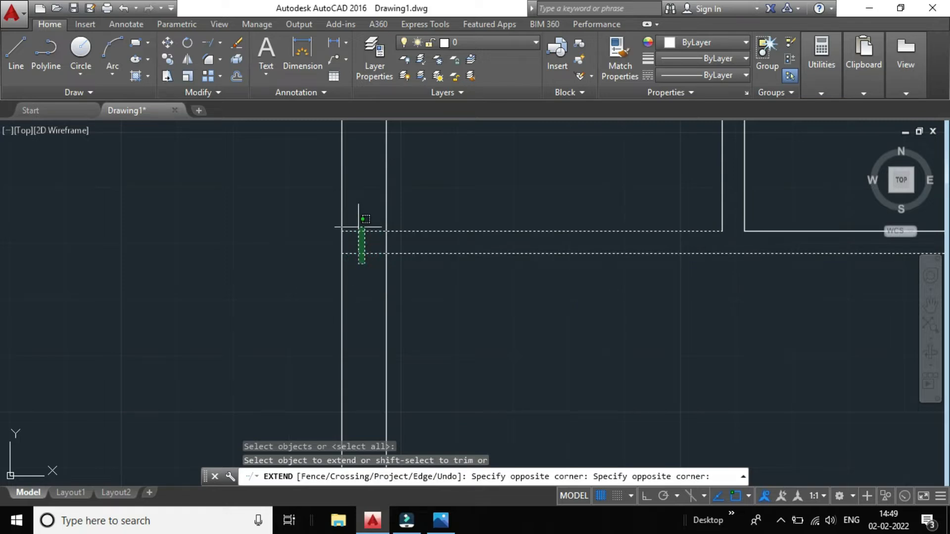
click(366, 261)
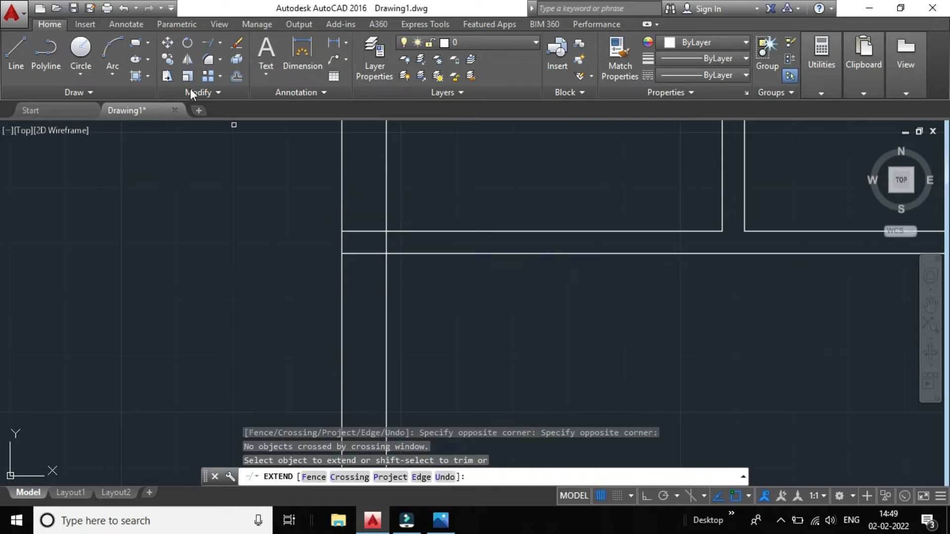
- Trim the lower horizontal interior wall's two line ends inside the left outer wall, using all objects as cutting edges
click(207, 46)
click(220, 44)
click(229, 69)
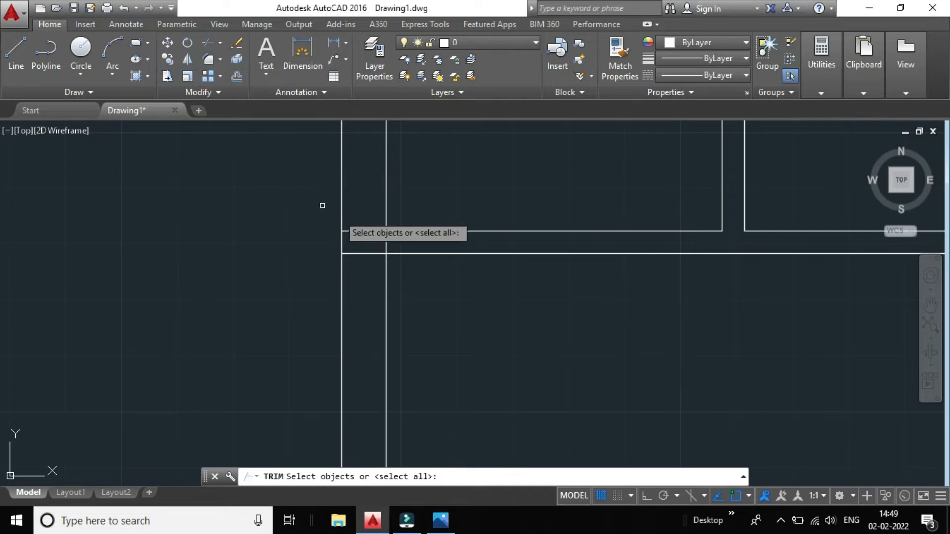
key(Return)
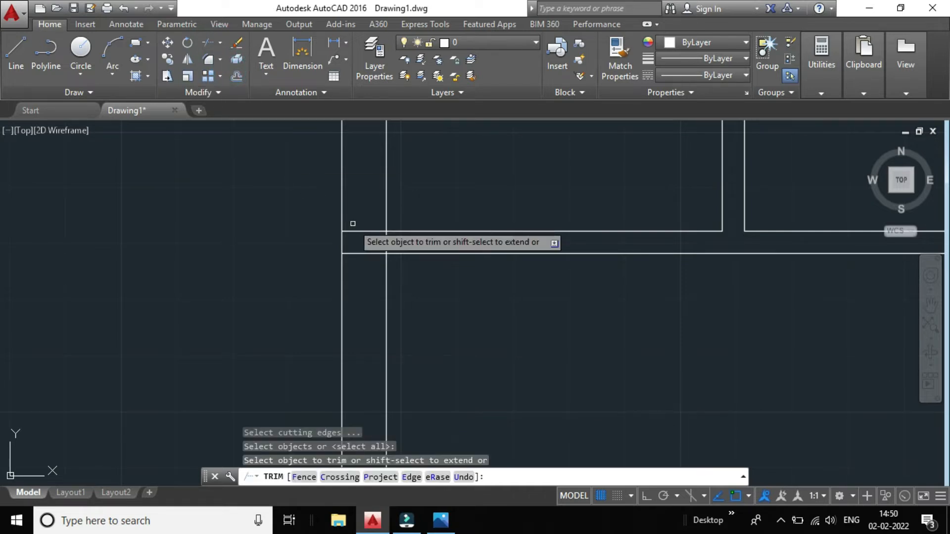
click(372, 268)
click(359, 212)
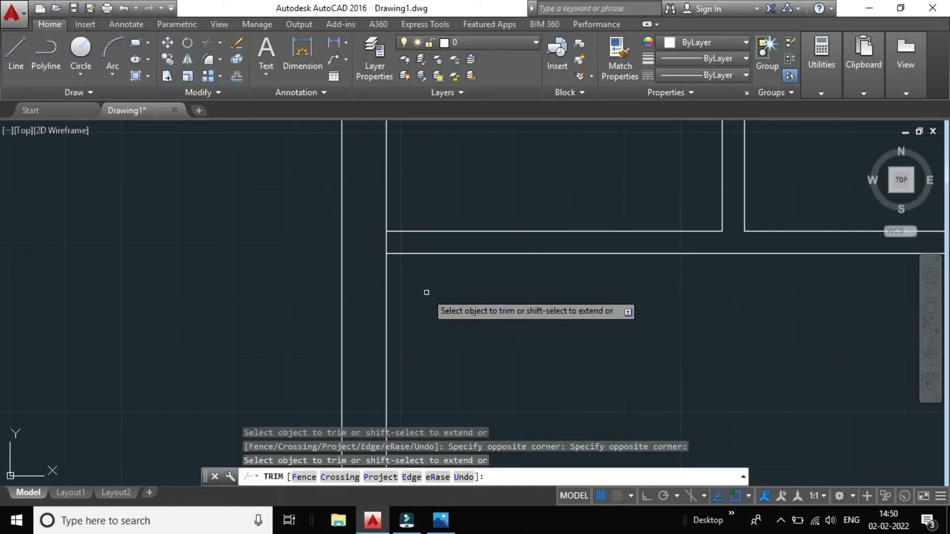
- Trim the left outer wall's inner line between the two lines of the lower horizontal interior wall
scroll(427, 292, down, 3)
scroll(447, 274, up, 6)
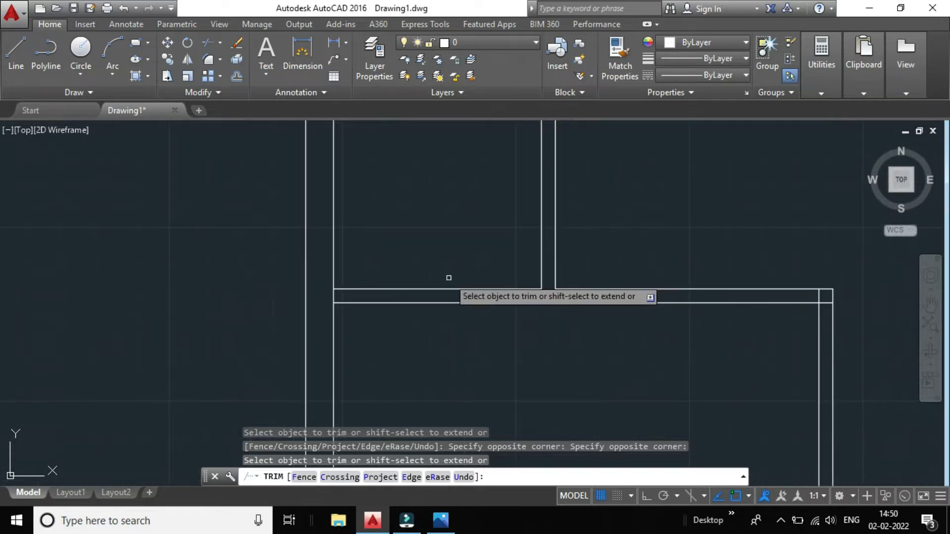
click(414, 242)
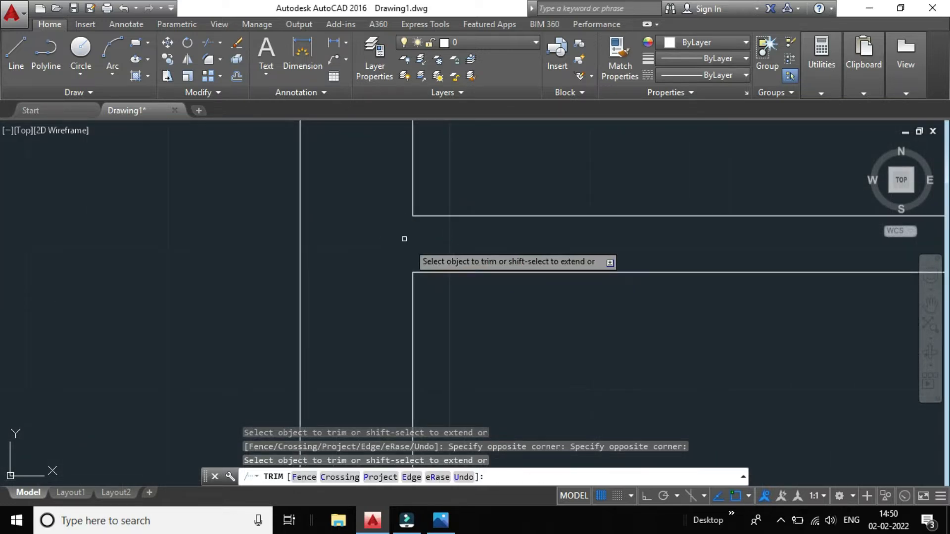
scroll(426, 260, down, 5)
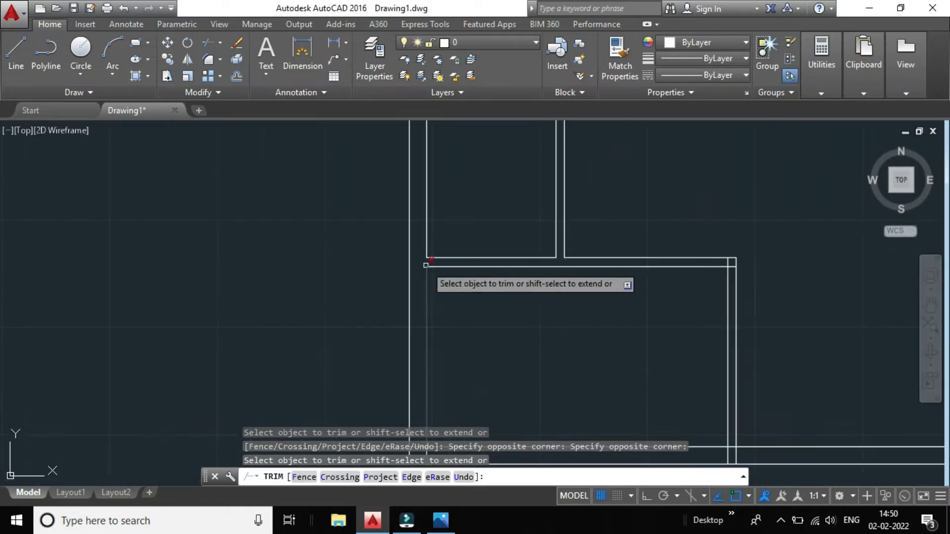
scroll(440, 236, up, 4)
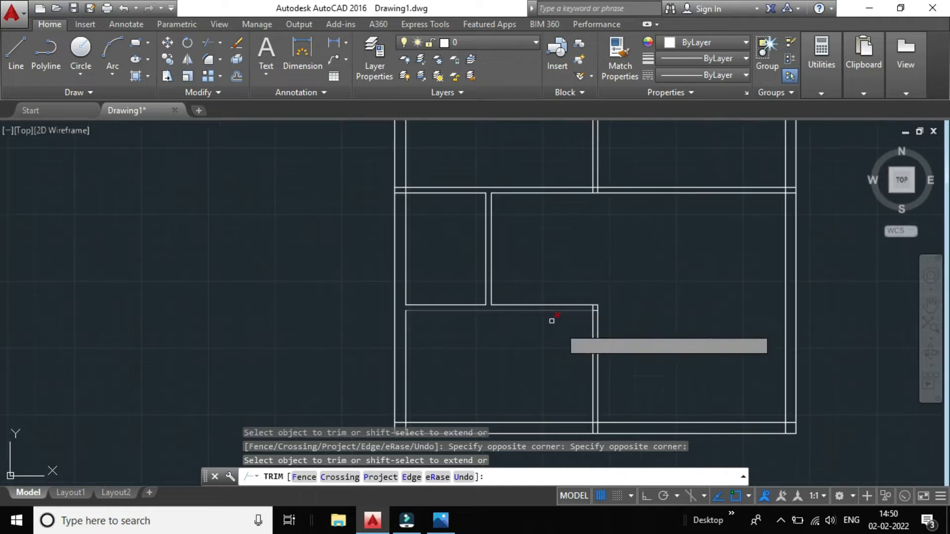
scroll(554, 329, down, 4)
scroll(693, 367, up, 4)
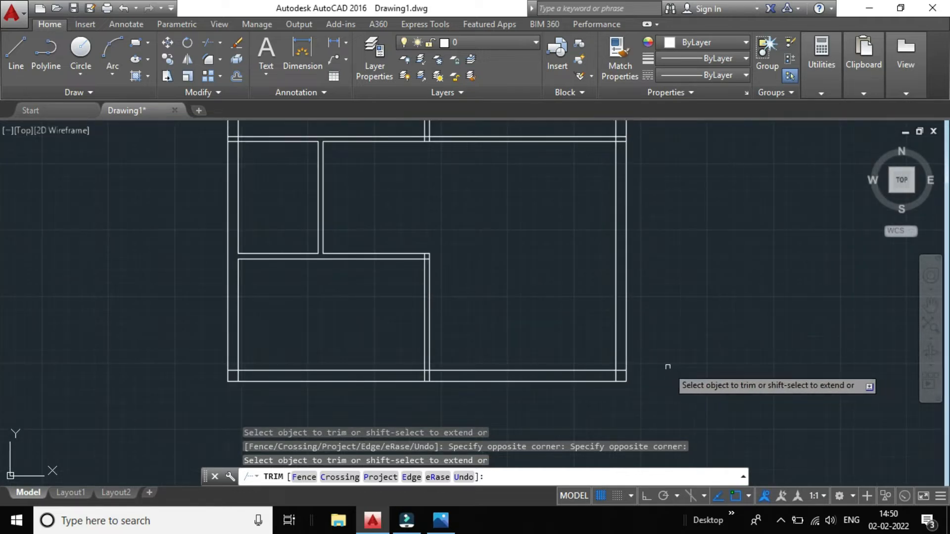
- Examine the overall plan and the upper horizontal interior wall's junction with the right outer wall, leaving the Trim command
scroll(653, 363, down, 2)
scroll(623, 301, up, 5)
scroll(630, 239, down, 5)
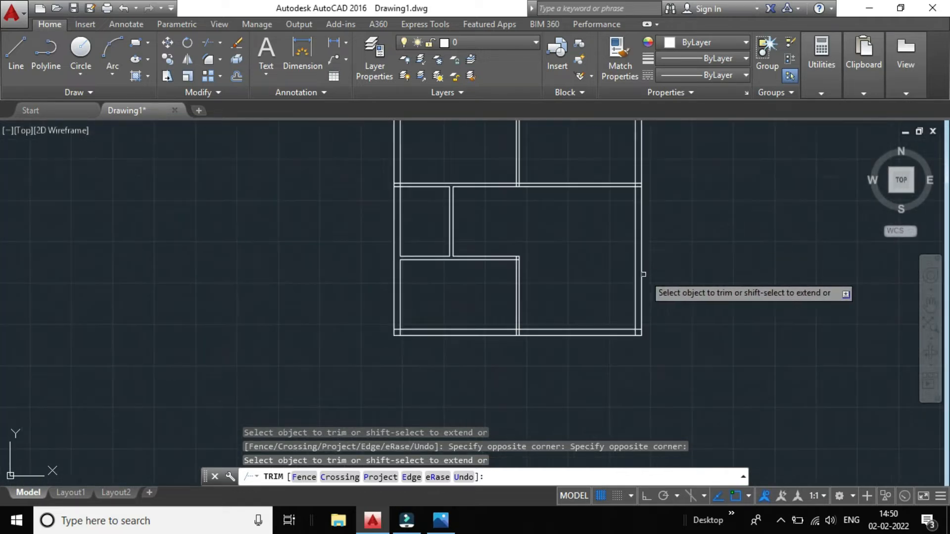
mouse_move(725, 322)
middle_down()
mouse_move(686, 345)
mouse_move(564, 356)
middle_up()
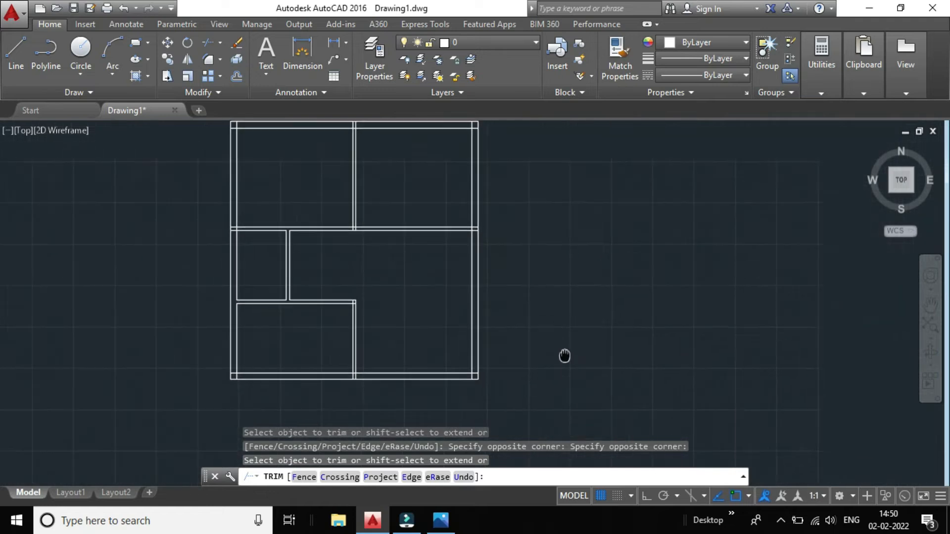
scroll(520, 218, down, 3)
scroll(505, 259, up, 3)
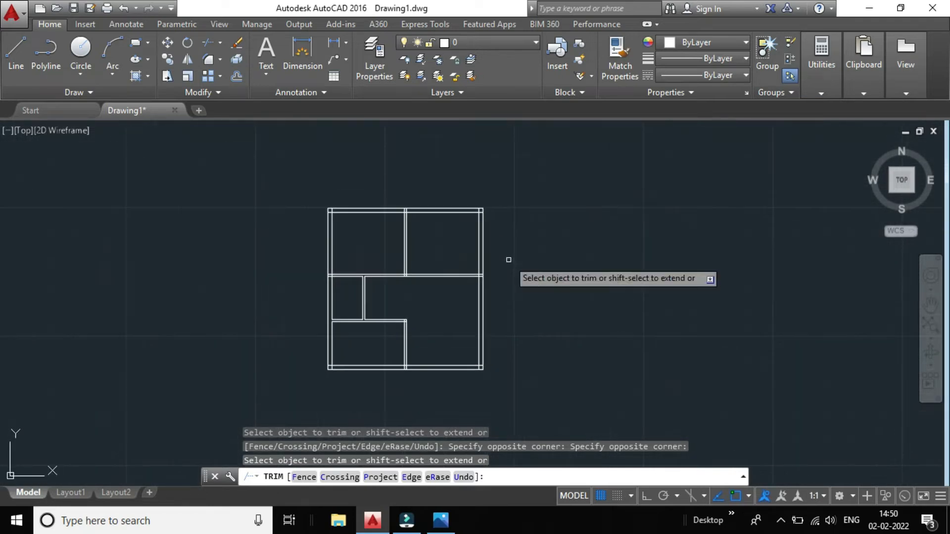
scroll(497, 259, up, 5)
scroll(407, 329, down, 5)
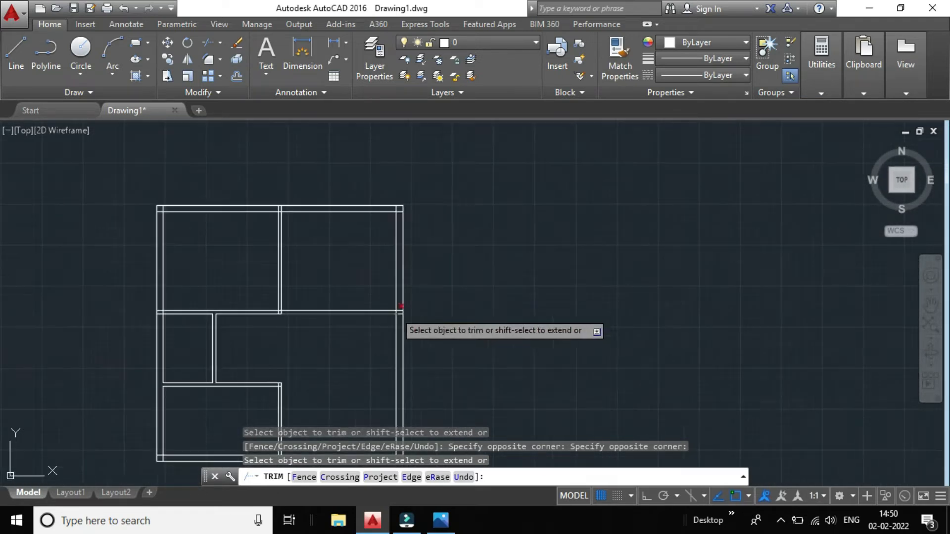
scroll(391, 293, up, 2)
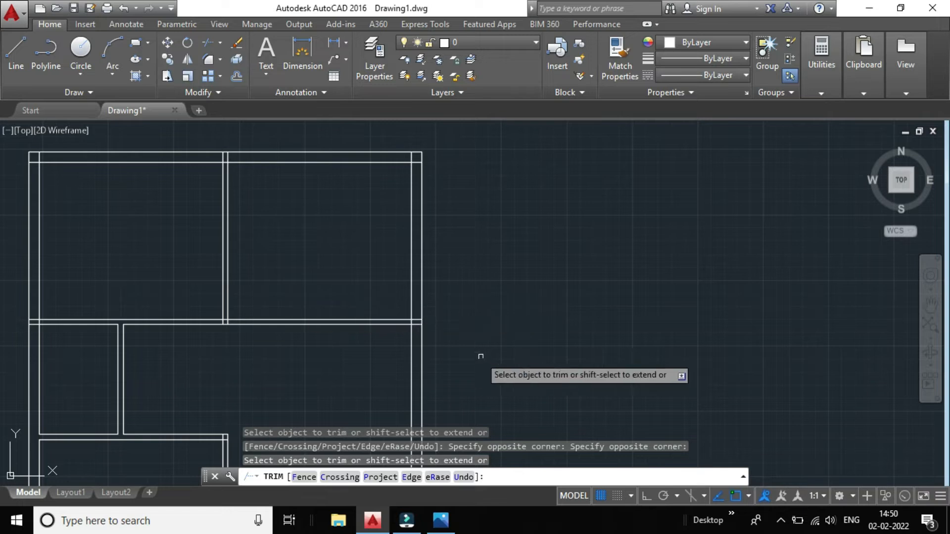
scroll(433, 334, down, 2)
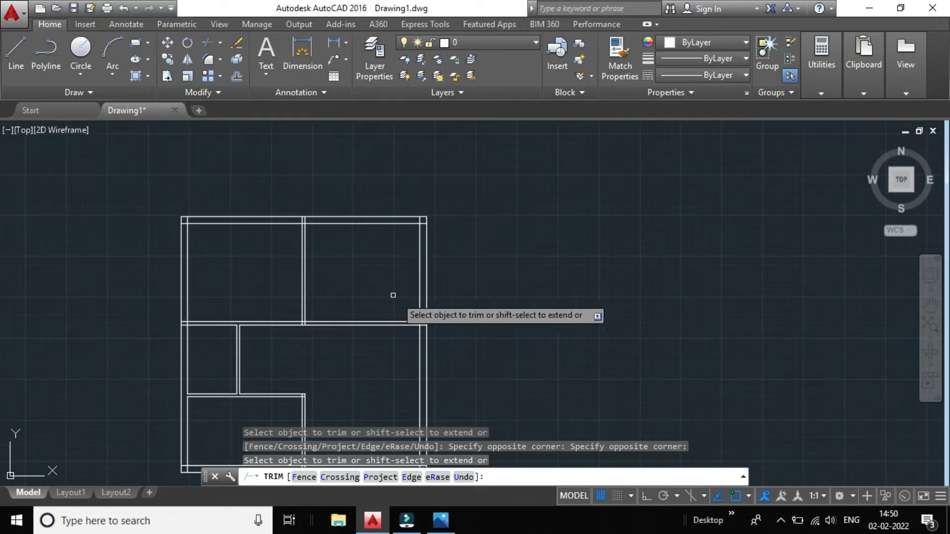
scroll(425, 328, up, 4)
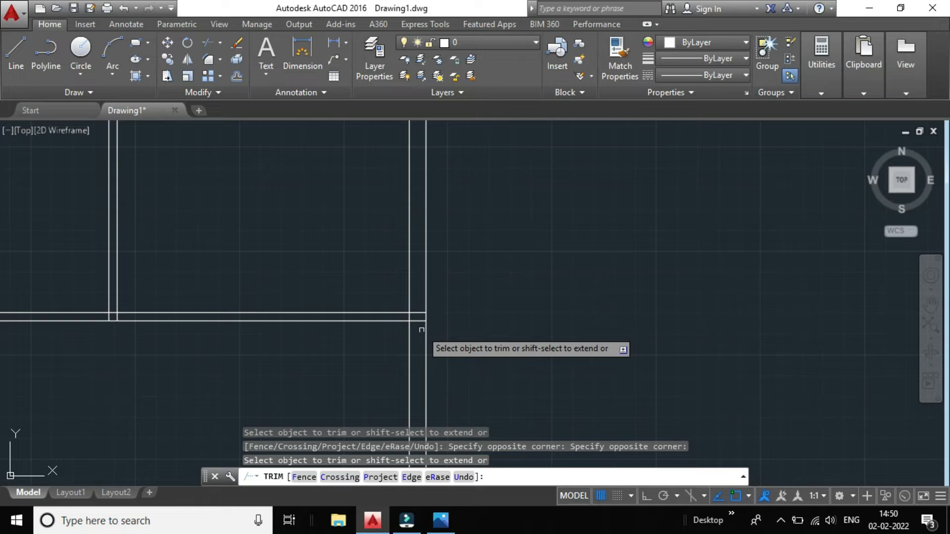
scroll(421, 330, up, 2)
key(Escape)
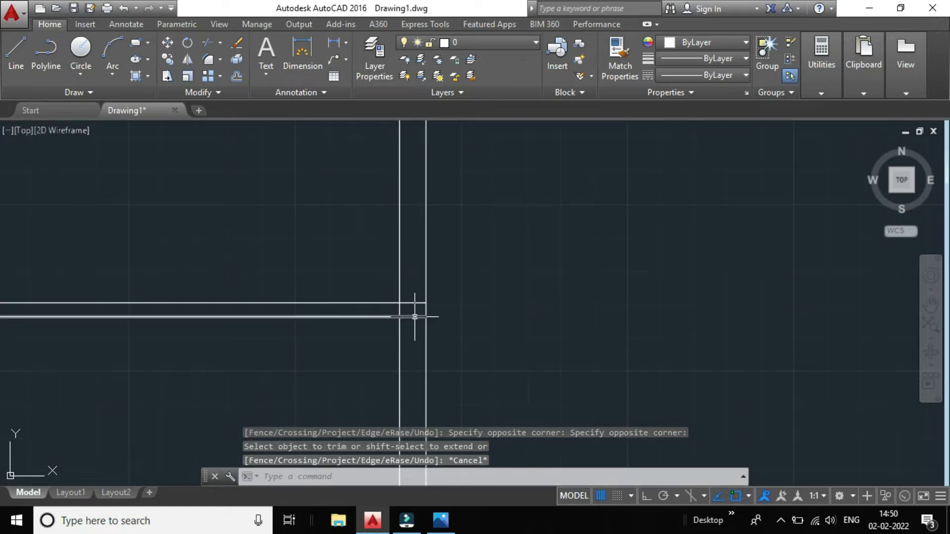
scroll(445, 316, down, 6)
scroll(430, 308, up, 4)
scroll(430, 308, up, 2)
scroll(451, 318, up, 3)
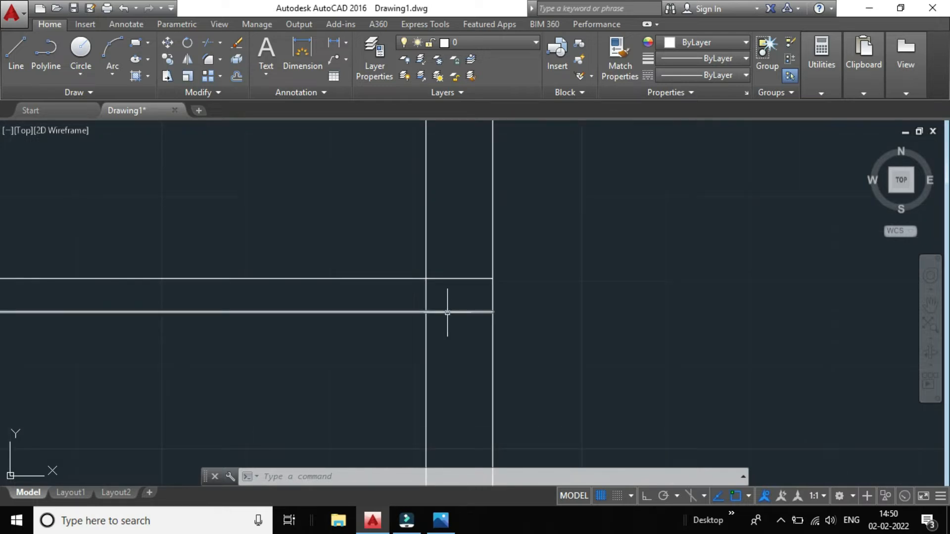
- Try to explode the upper horizontal interior wall's lines and the right line of the upper vertical interior wall
scroll(447, 313, up, 2)
scroll(448, 313, down, 5)
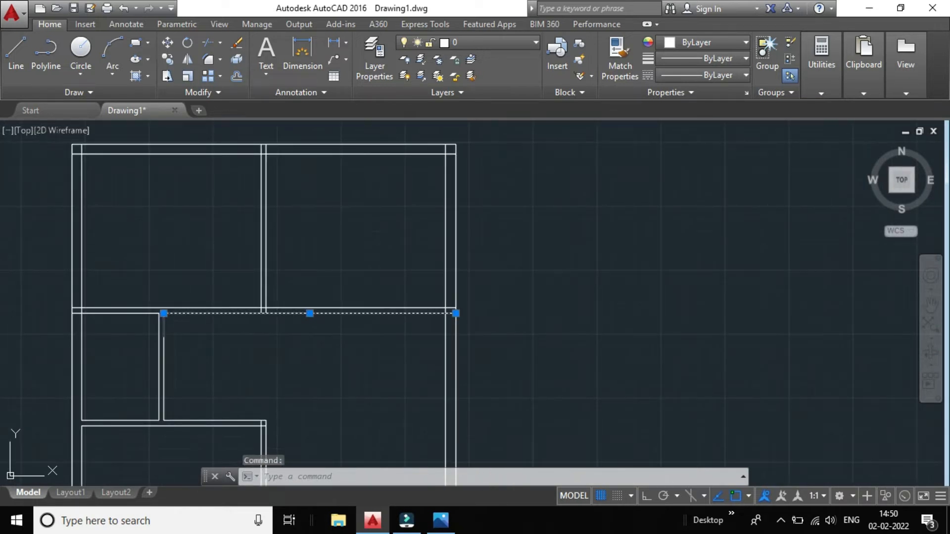
scroll(131, 317, up, 2)
scroll(105, 317, down, 2)
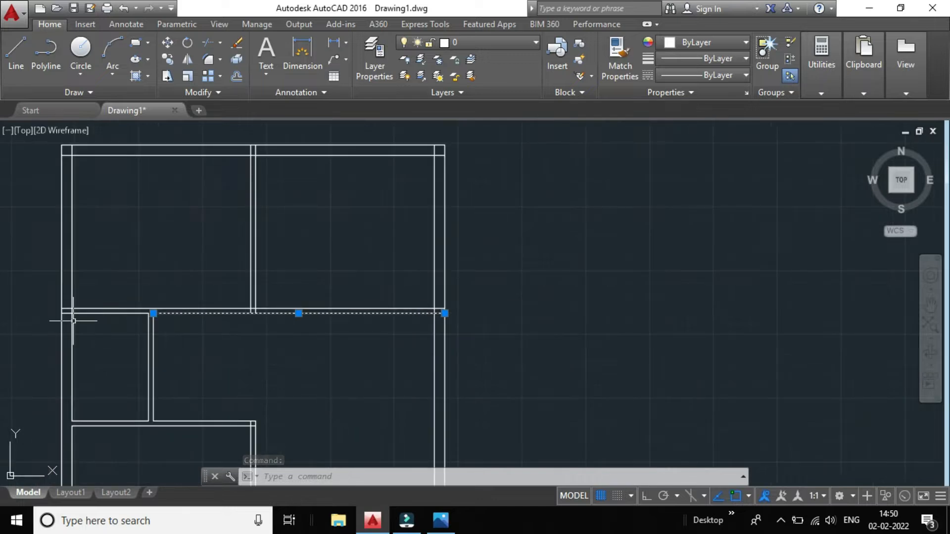
scroll(73, 320, up, 2)
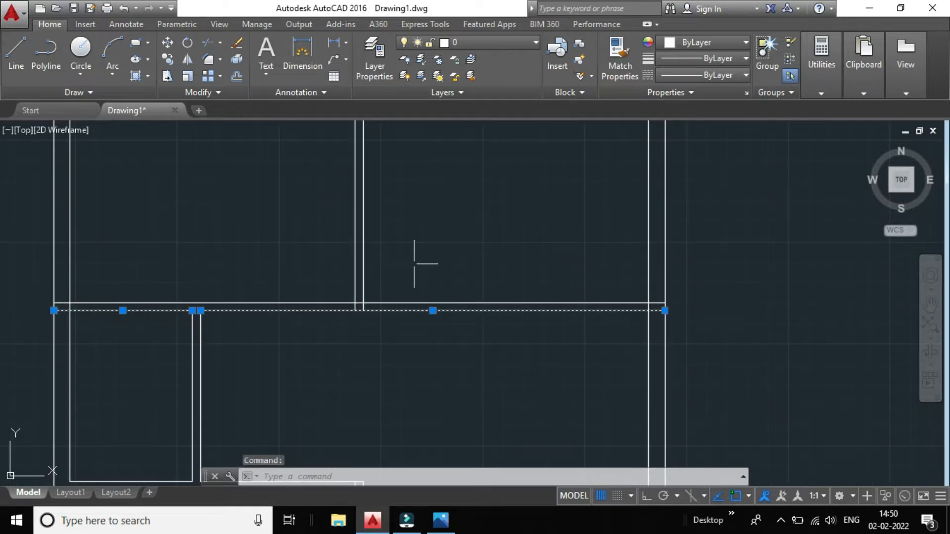
scroll(414, 264, down, 3)
scroll(398, 177, up, 6)
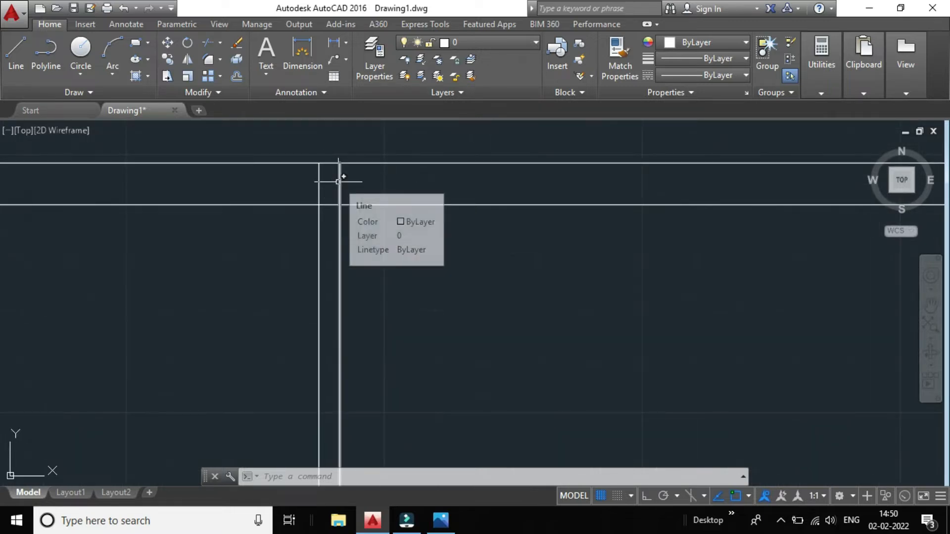
click(339, 182)
scroll(400, 207, down, 6)
scroll(400, 207, down, 2)
scroll(403, 205, up, 2)
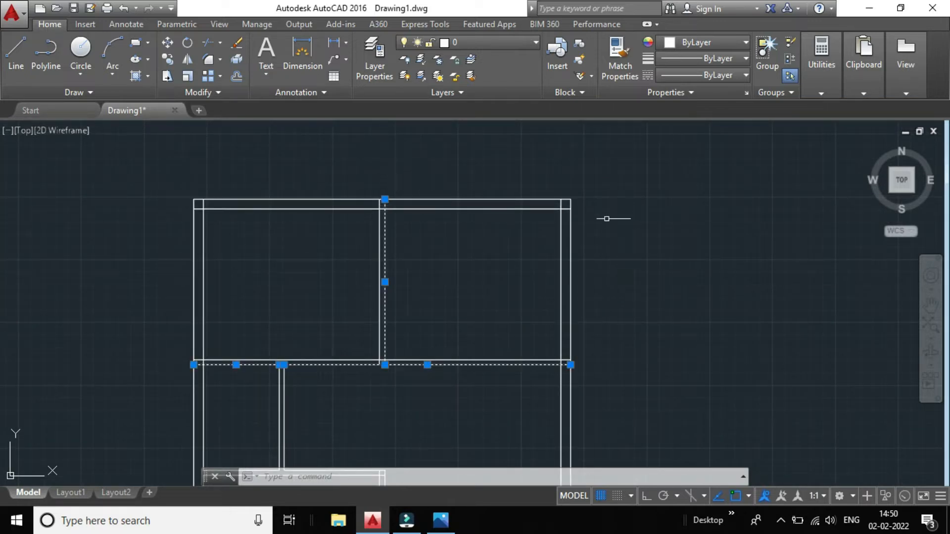
scroll(576, 201, up, 5)
scroll(536, 197, down, 5)
scroll(545, 195, up, 3)
scroll(544, 199, down, 3)
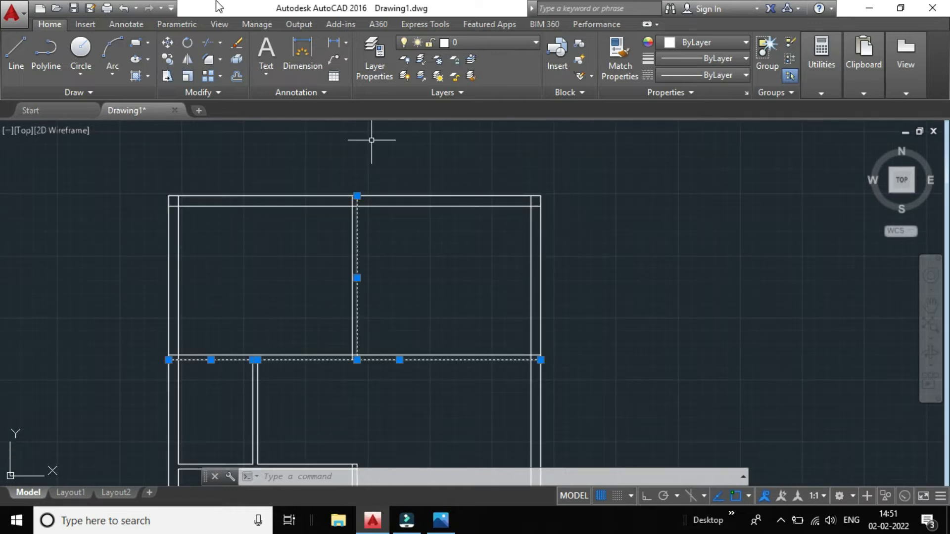
click(236, 59)
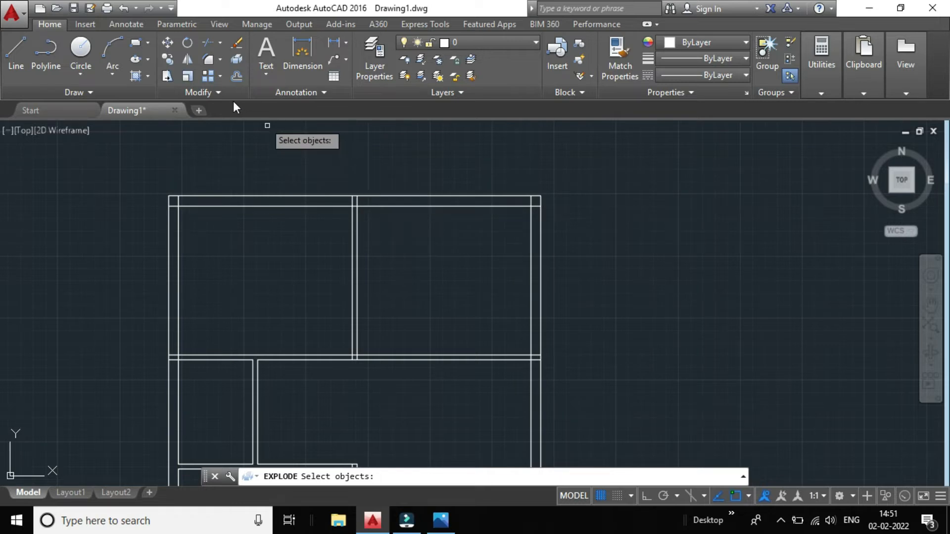
click(357, 217)
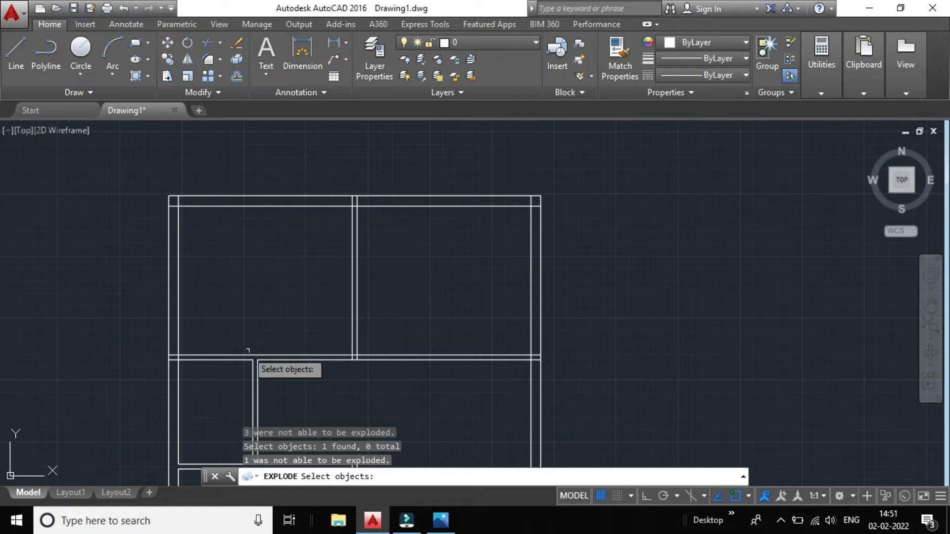
click(214, 355)
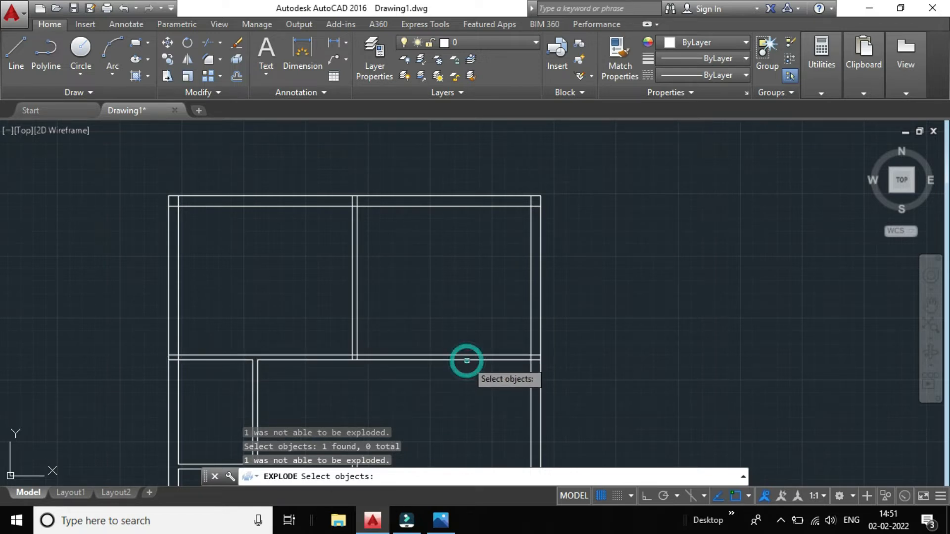
scroll(550, 370, up, 4)
scroll(505, 362, down, 2)
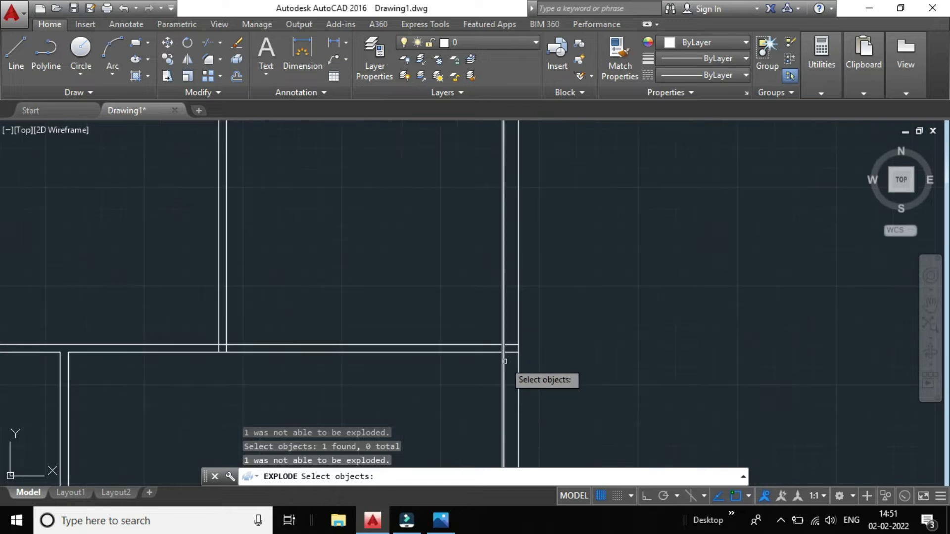
key(Return)
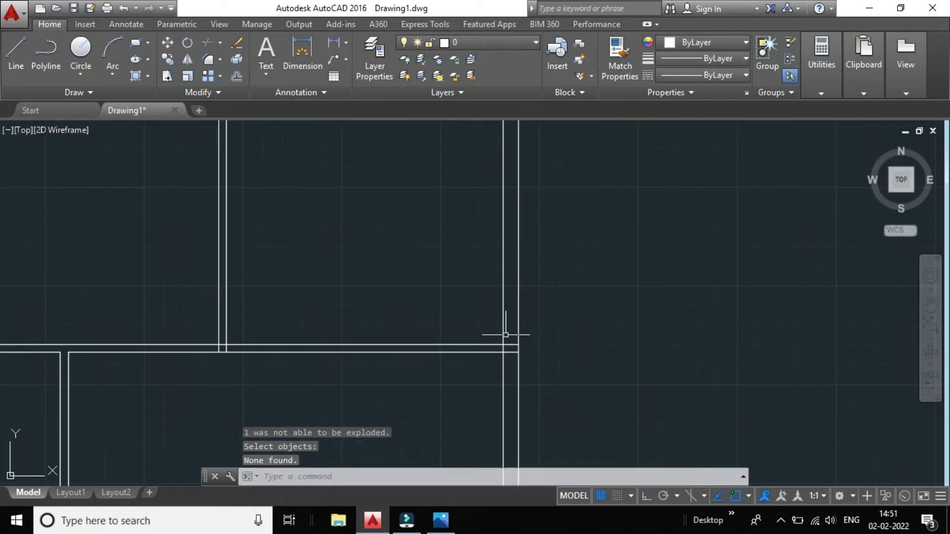
- Trim both ends of the upper horizontal interior wall's lower line inside the outer walls, using all objects as cutting edges
scroll(491, 345, up, 4)
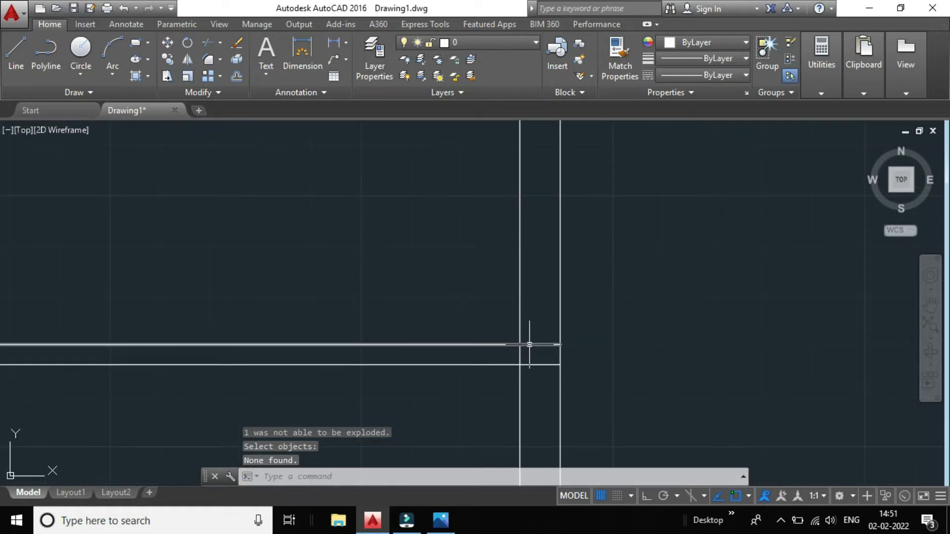
scroll(542, 365, up, 4)
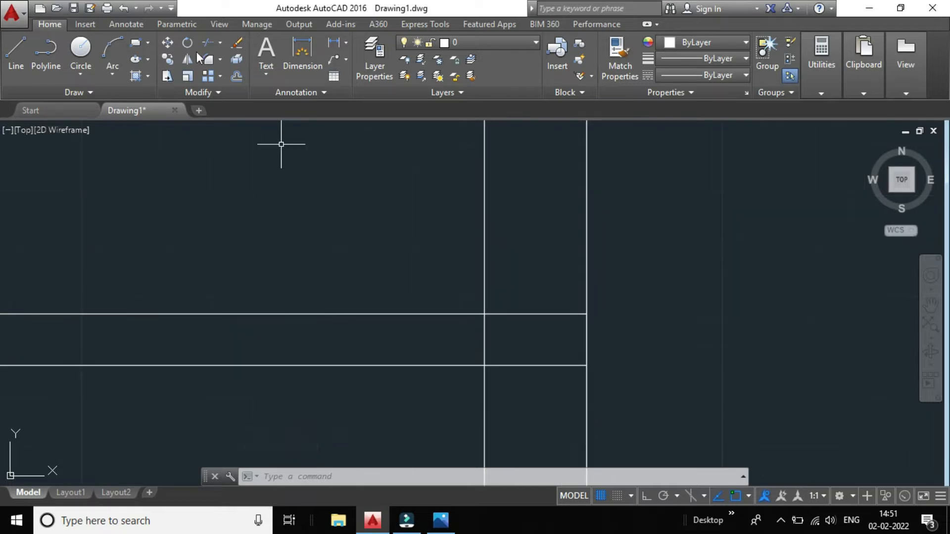
click(207, 43)
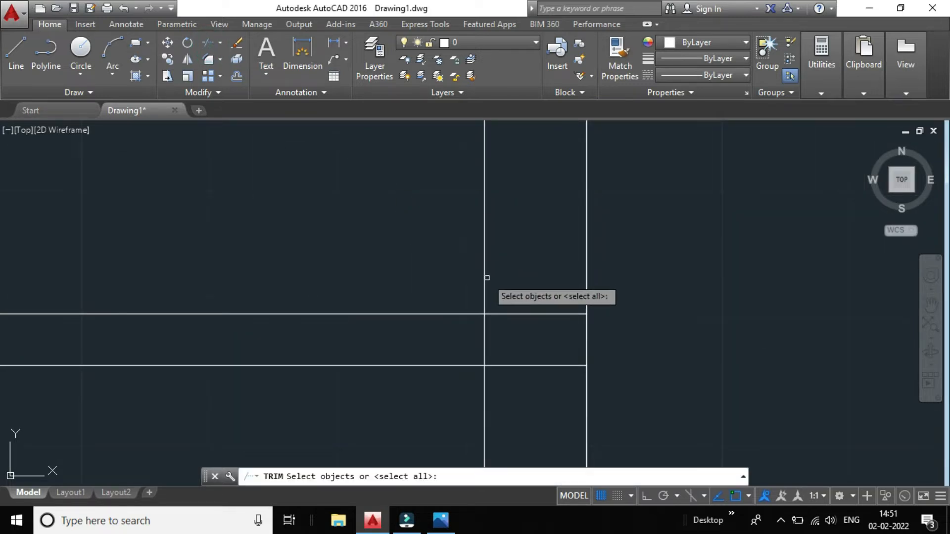
key(Return)
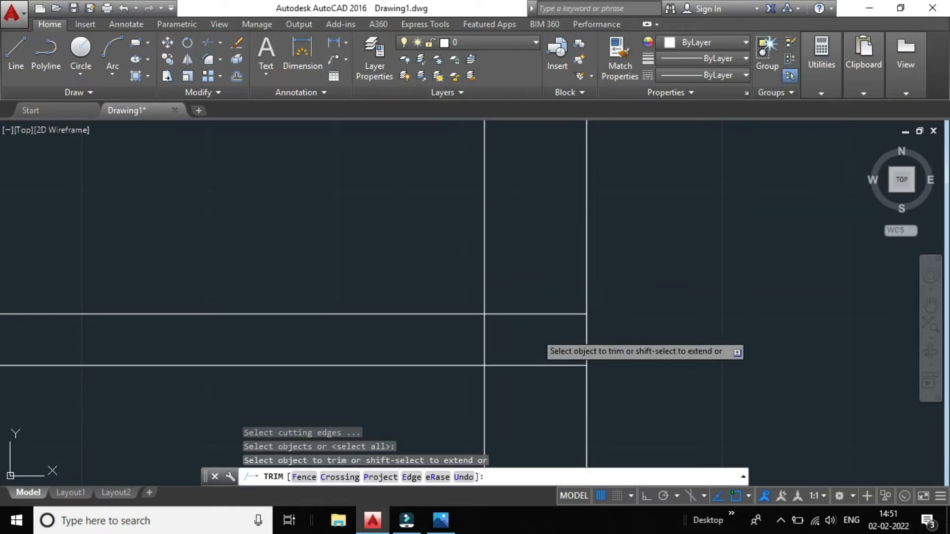
click(540, 368)
scroll(540, 366, down, 4)
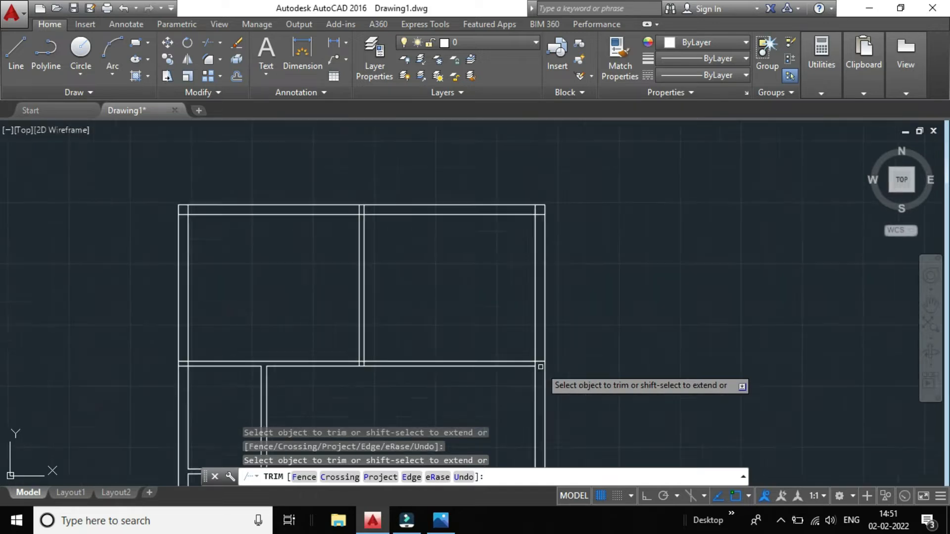
scroll(260, 310, down, 4)
scroll(319, 356, up, 5)
scroll(317, 374, down, 4)
scroll(319, 385, up, 4)
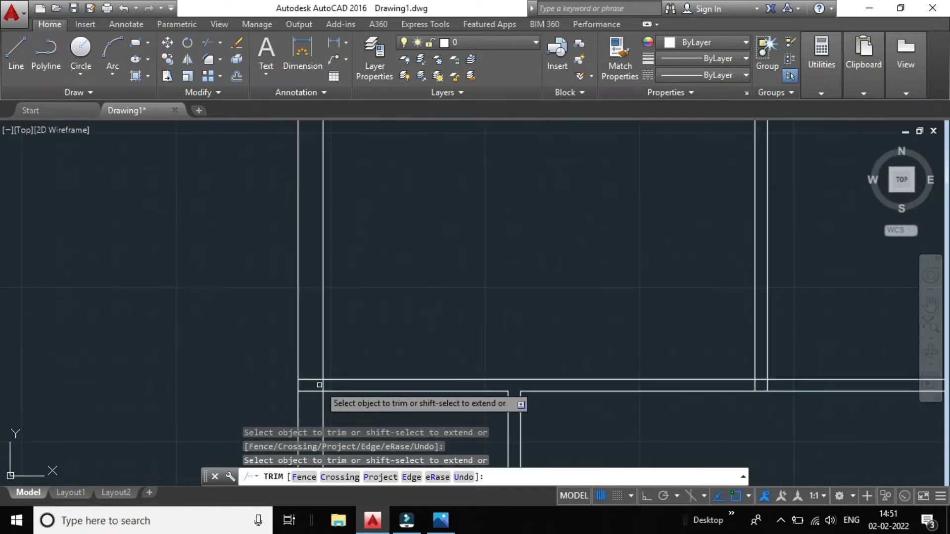
scroll(420, 369, down, 4)
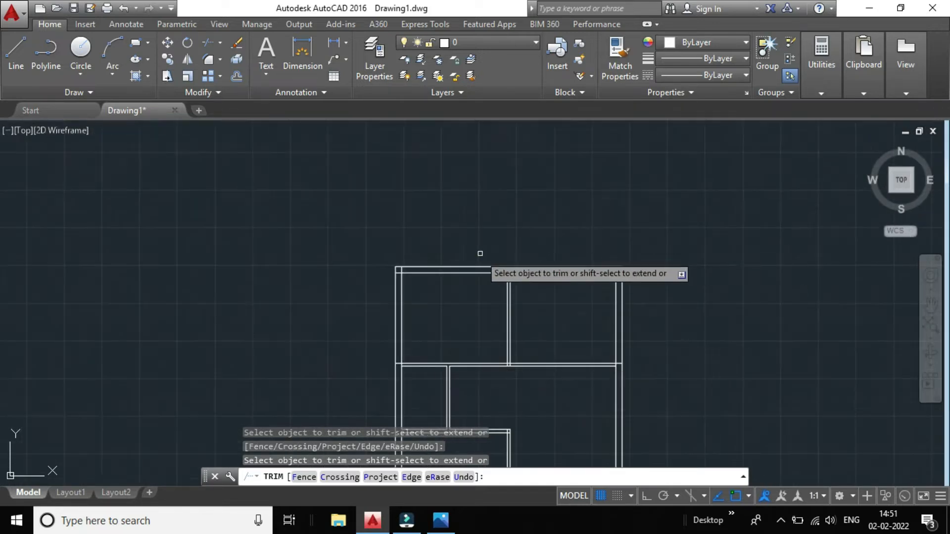
- Trim the upper vertical interior wall's right line between the top outer wall's two lines and end the Trim command
scroll(568, 295, up, 8)
click(595, 302)
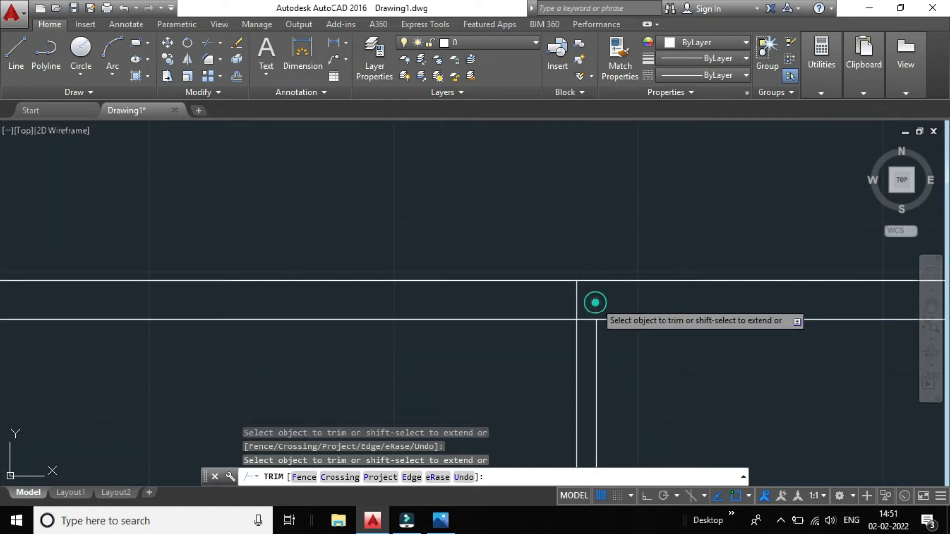
scroll(595, 303, down, 3)
scroll(618, 321, down, 4)
scroll(638, 346, up, 3)
scroll(641, 351, down, 6)
scroll(678, 386, up, 6)
key(Escape)
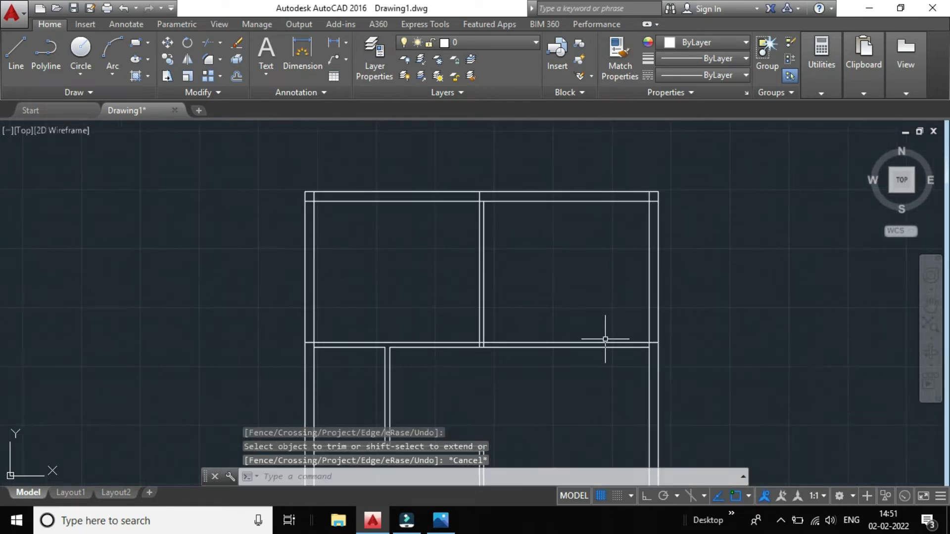
- Try to explode the left line of the upper vertical interior wall
click(480, 216)
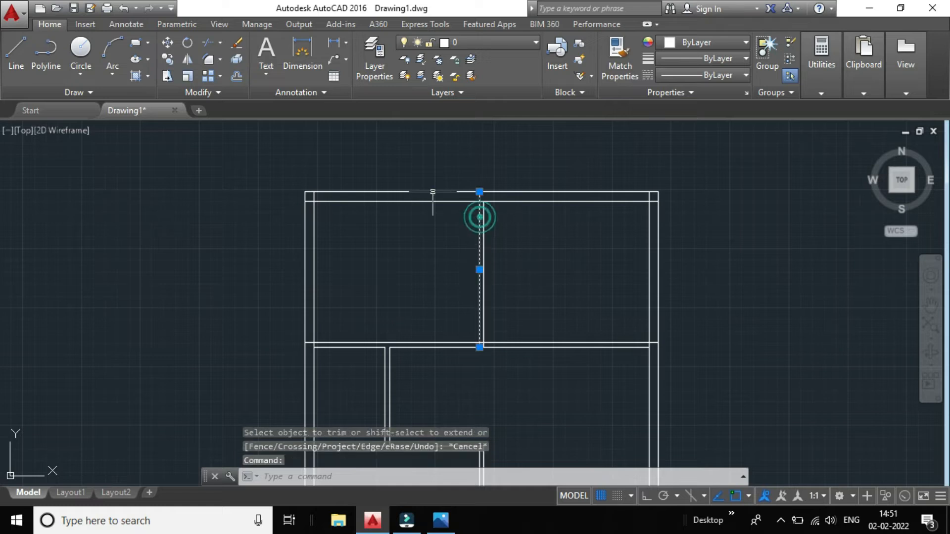
click(235, 59)
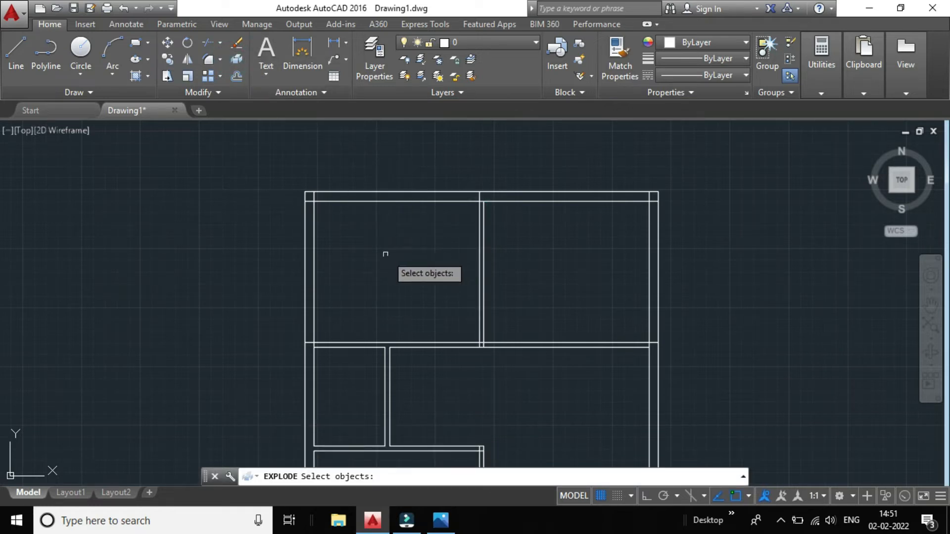
click(479, 234)
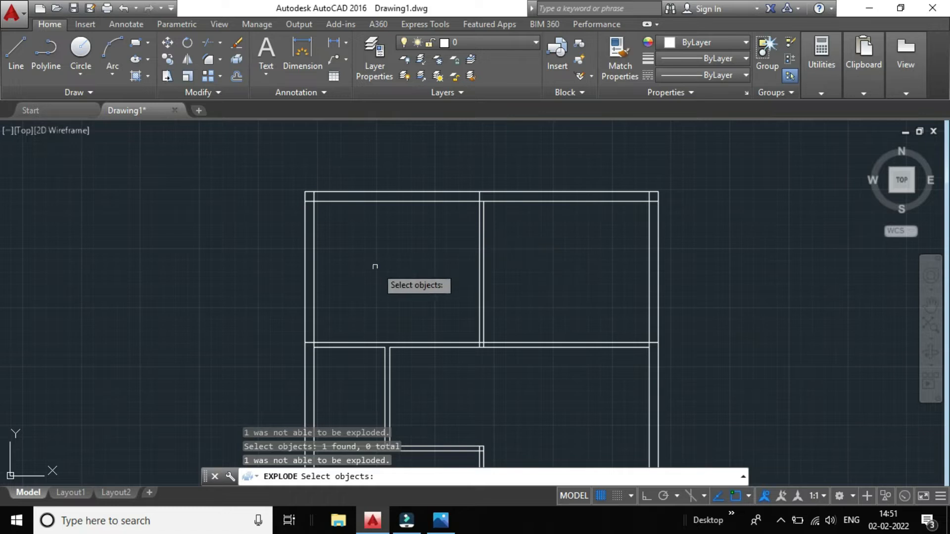
key(Escape)
scroll(489, 198, up, 7)
scroll(497, 165, down, 5)
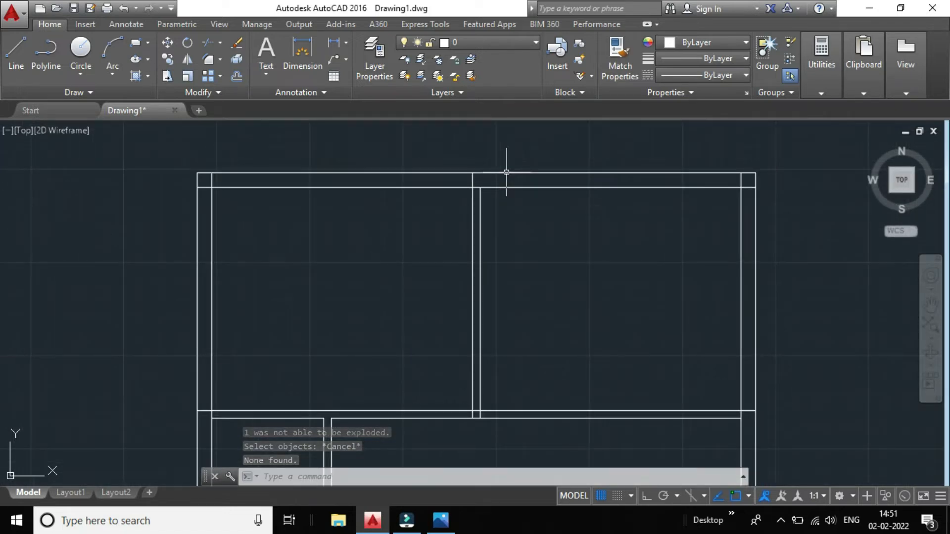
scroll(506, 172, up, 4)
scroll(341, 163, down, 3)
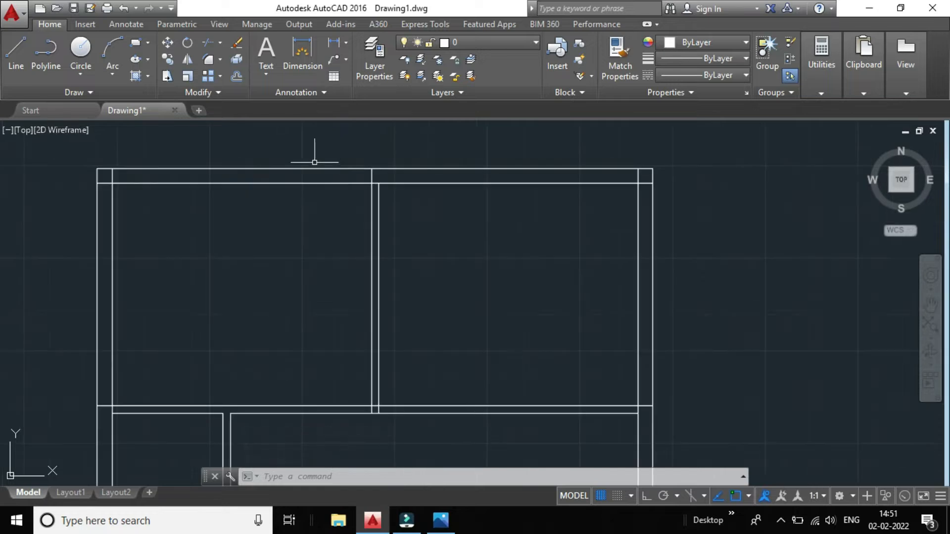
click(18, 47)
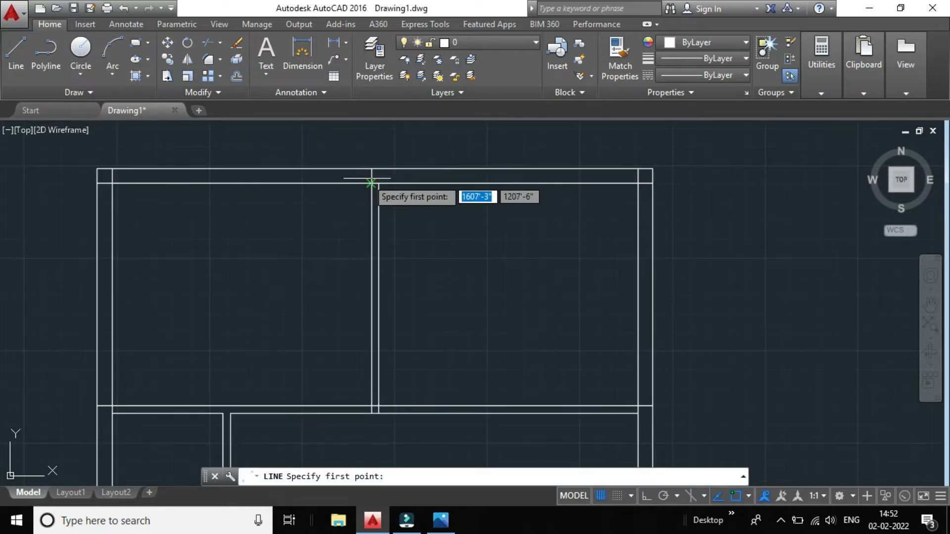
key(Escape)
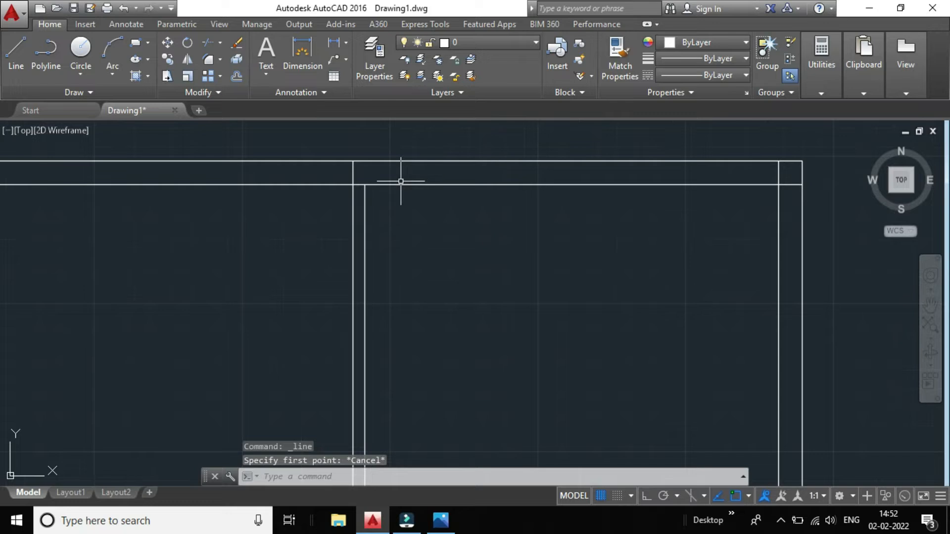
- Measure the right outer wall's thickness at its upper corner with a linear dimension, without placing the dimension
scroll(655, 186, up, 2)
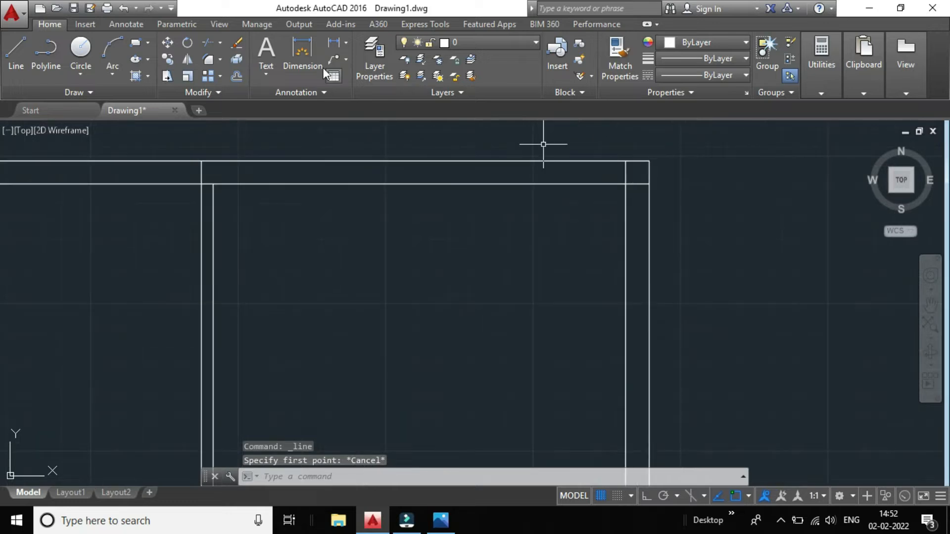
click(326, 41)
scroll(628, 164, up, 2)
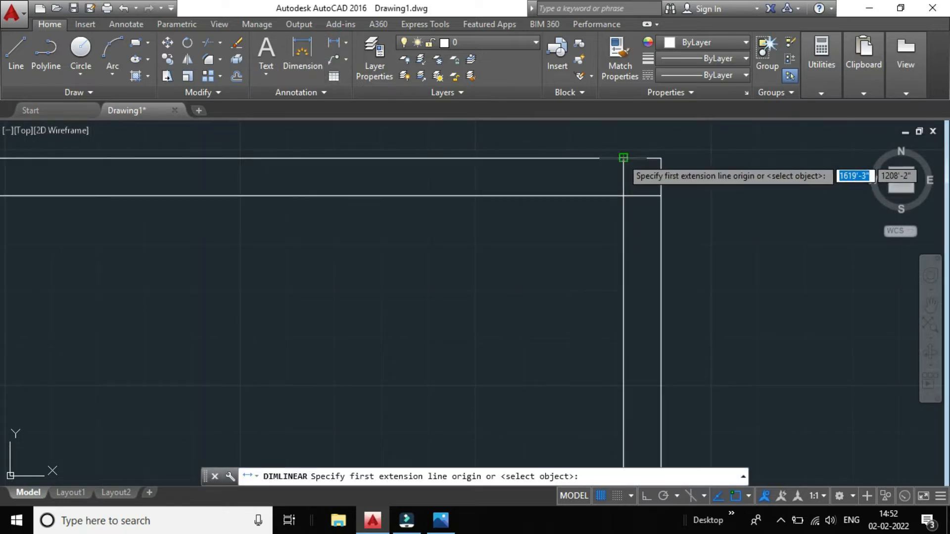
click(623, 158)
click(661, 158)
scroll(660, 148, down, 8)
scroll(660, 150, up, 2)
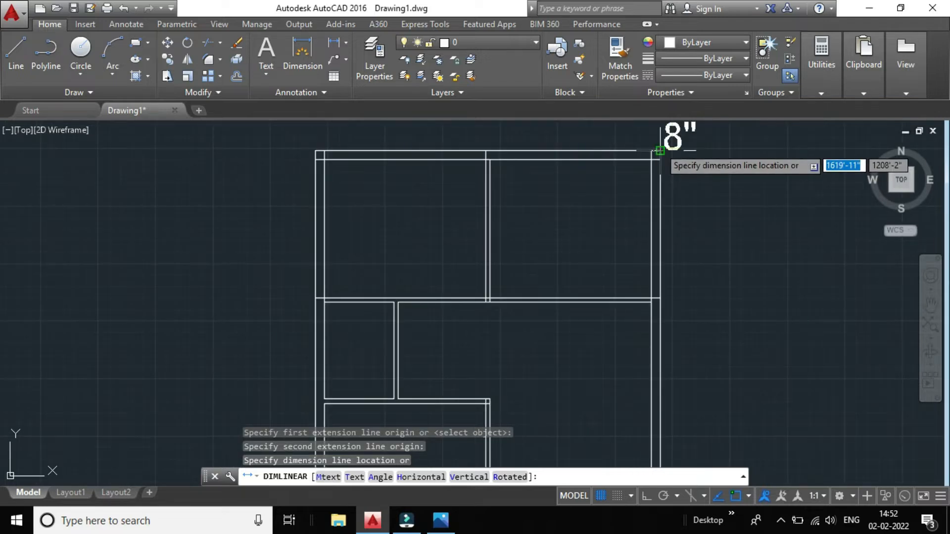
scroll(659, 150, up, 2)
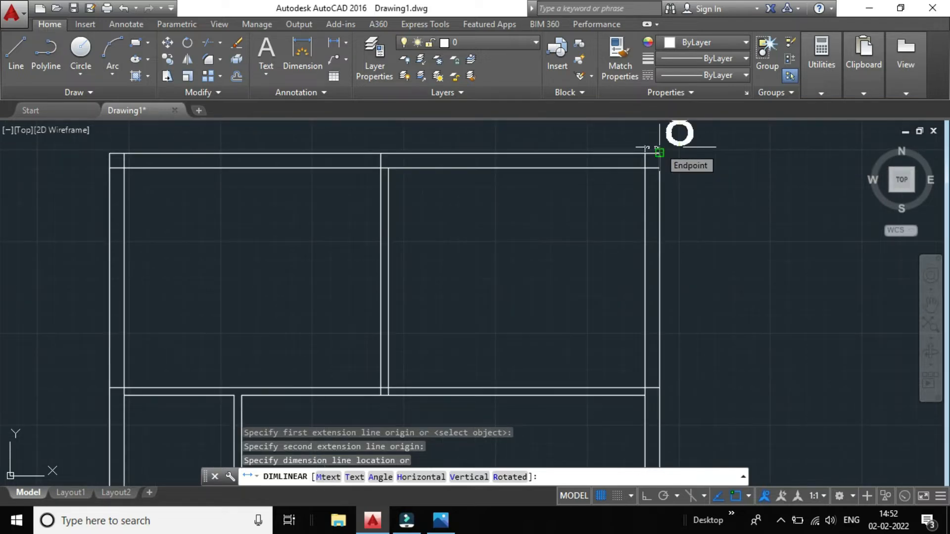
scroll(658, 146, down, 2)
key(Escape)
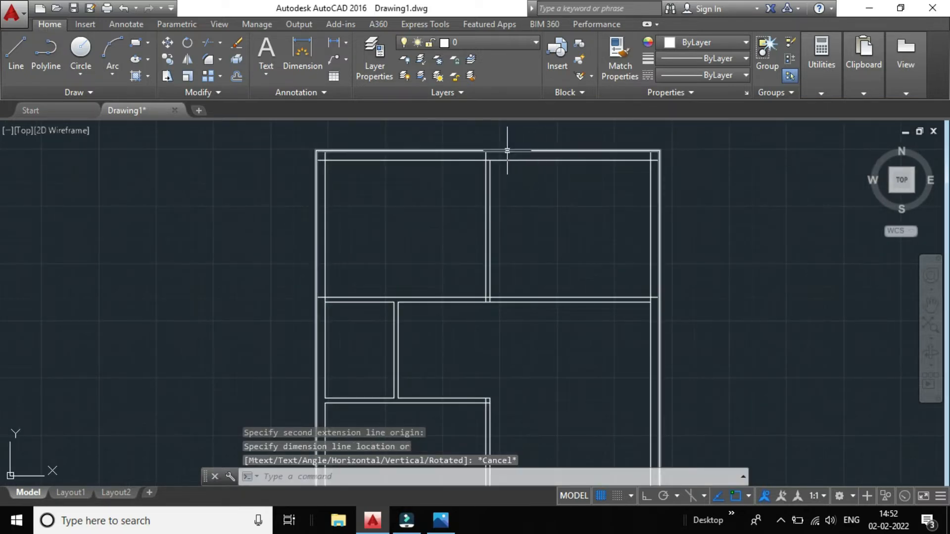
- Offset the left line of the upper vertical interior wall 8" to the right
scroll(485, 149, up, 4)
scroll(485, 149, up, 2)
scroll(394, 167, up, 3)
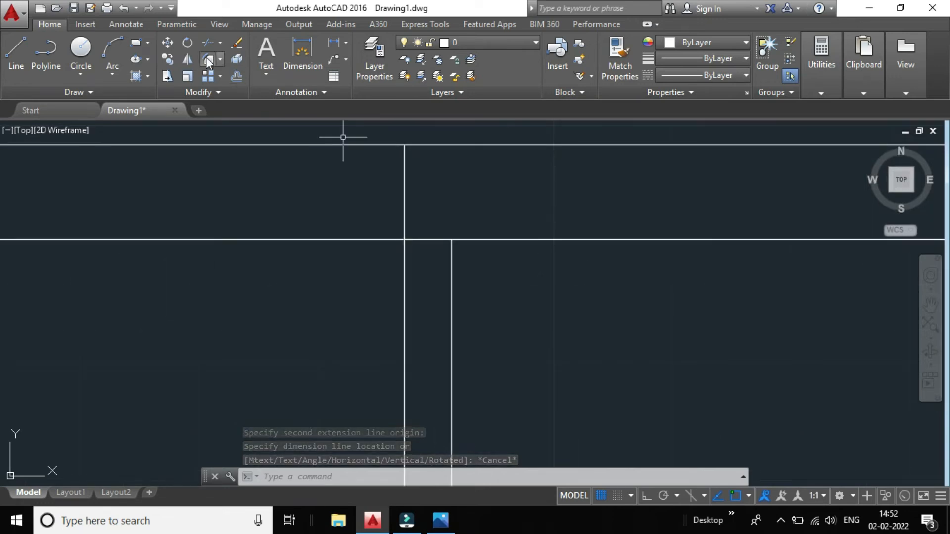
click(237, 77)
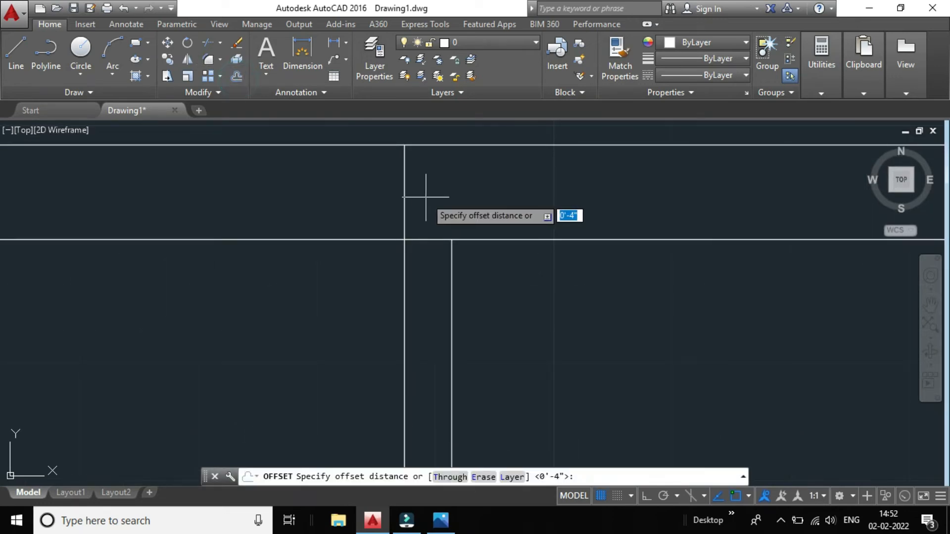
text(8")
key(Return)
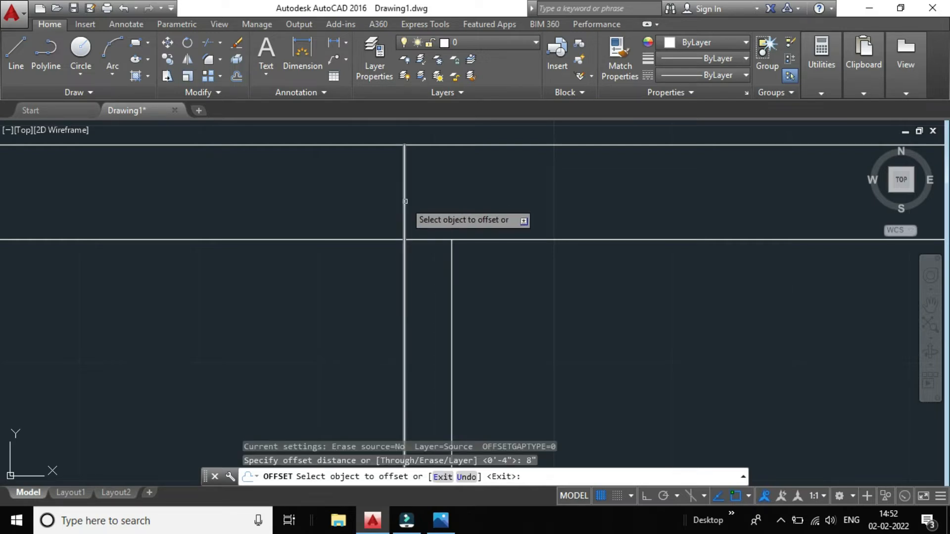
click(405, 201)
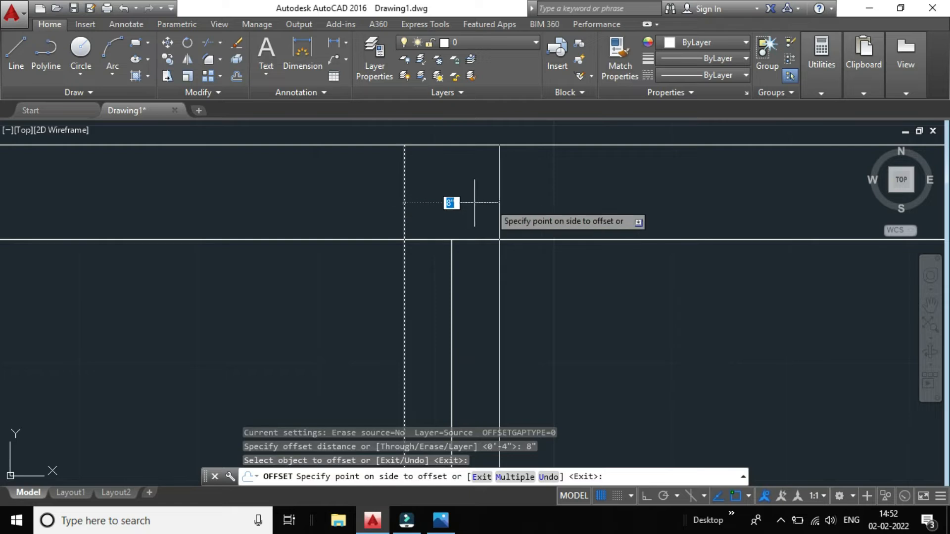
click(473, 201)
scroll(473, 203, down, 5)
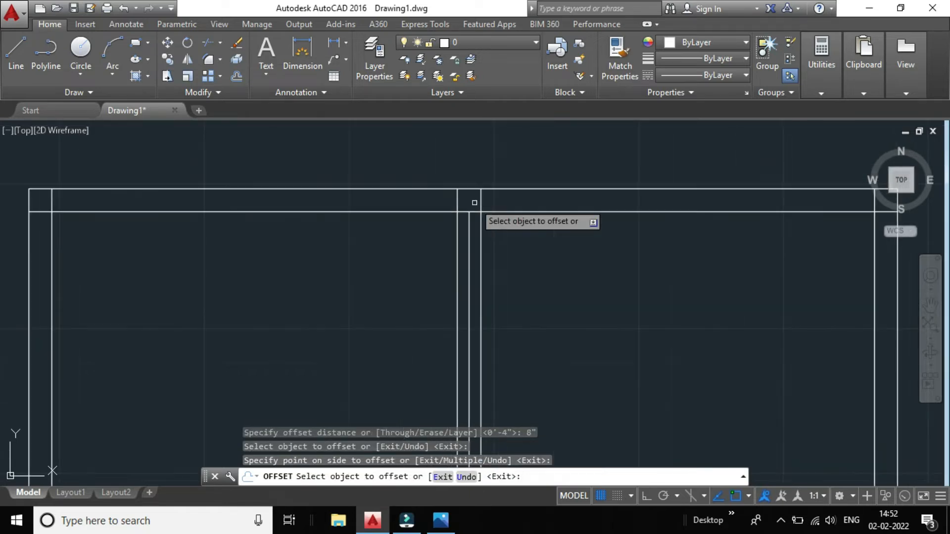
- Offset the upper line of the upper horizontal interior wall 8" downward and end the Offset command
scroll(580, 301, up, 6)
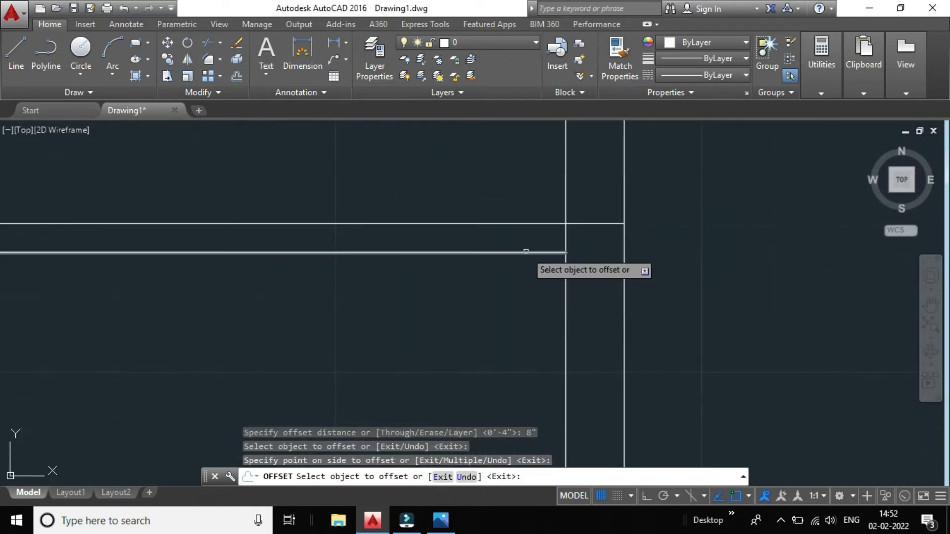
click(532, 223)
click(533, 294)
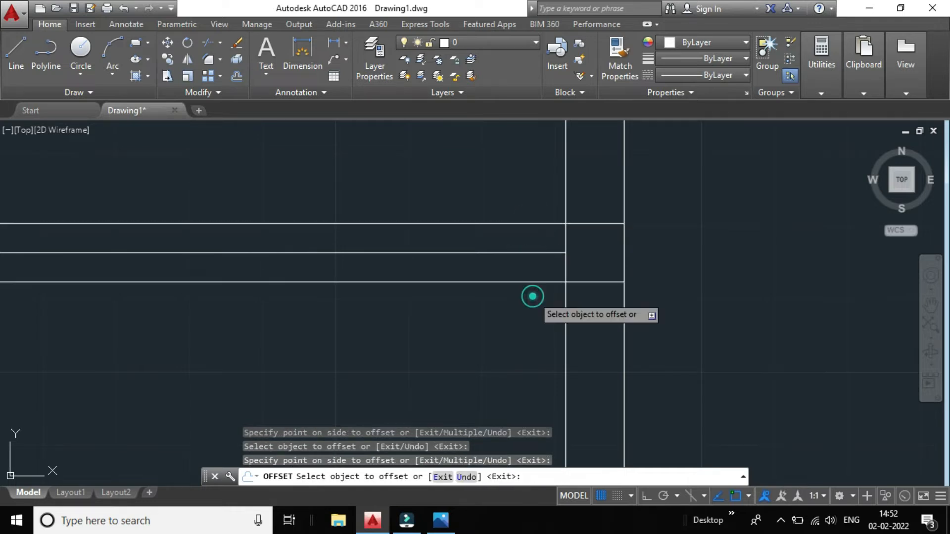
scroll(532, 297, down, 5)
scroll(163, 308, up, 3)
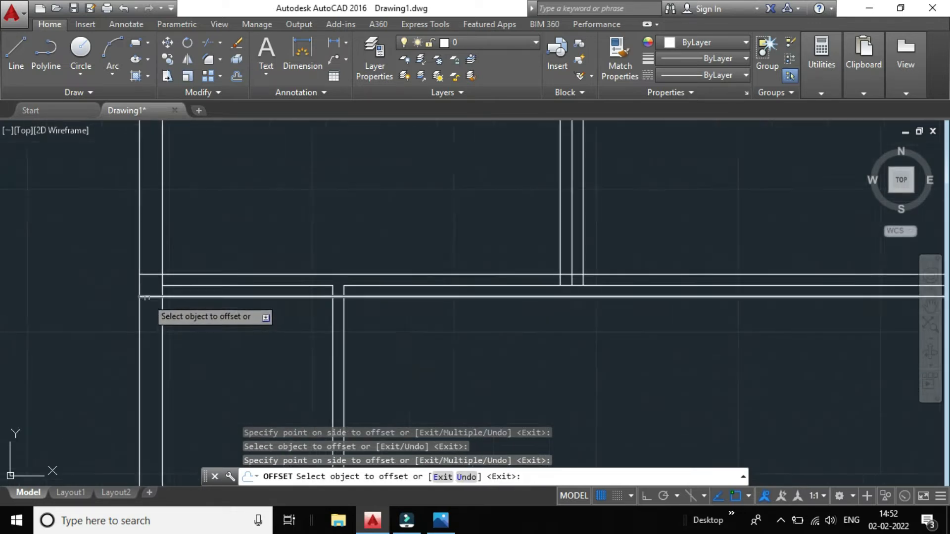
scroll(412, 289, down, 4)
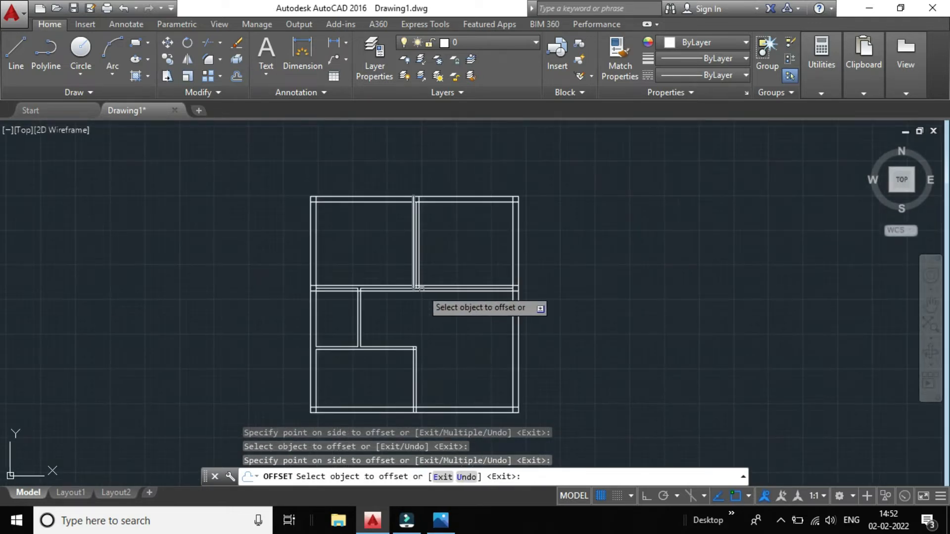
scroll(443, 271, up, 4)
key(Escape)
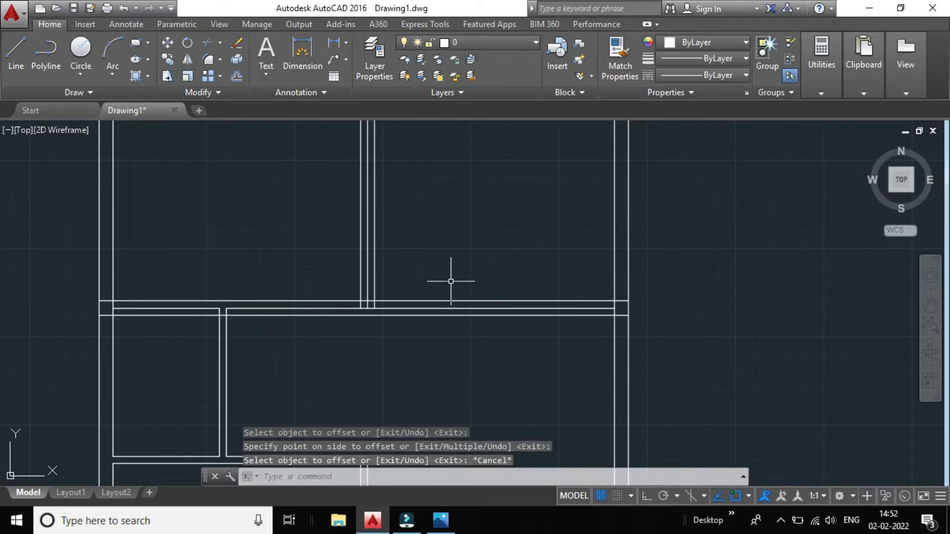
- Try to explode the new 8" offset line below the upper horizontal interior wall
scroll(134, 330, up, 4)
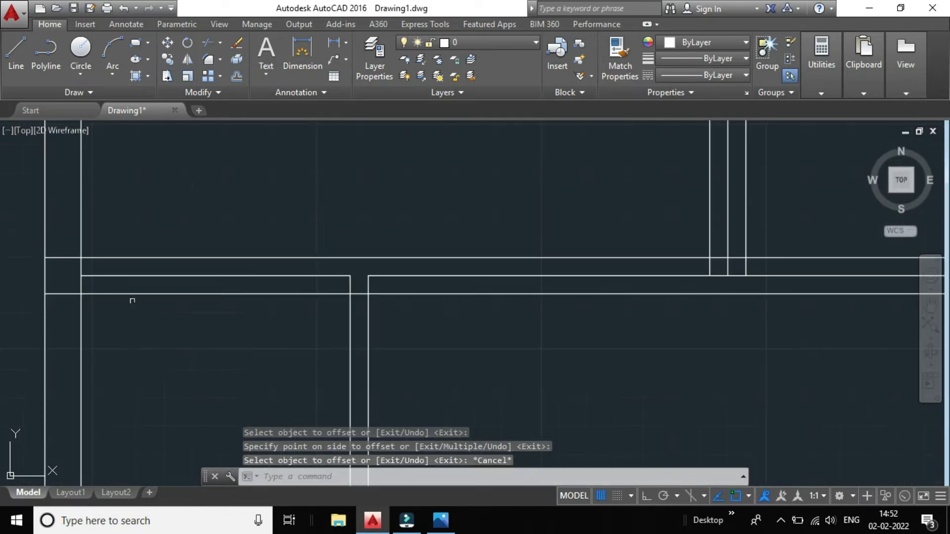
click(134, 293)
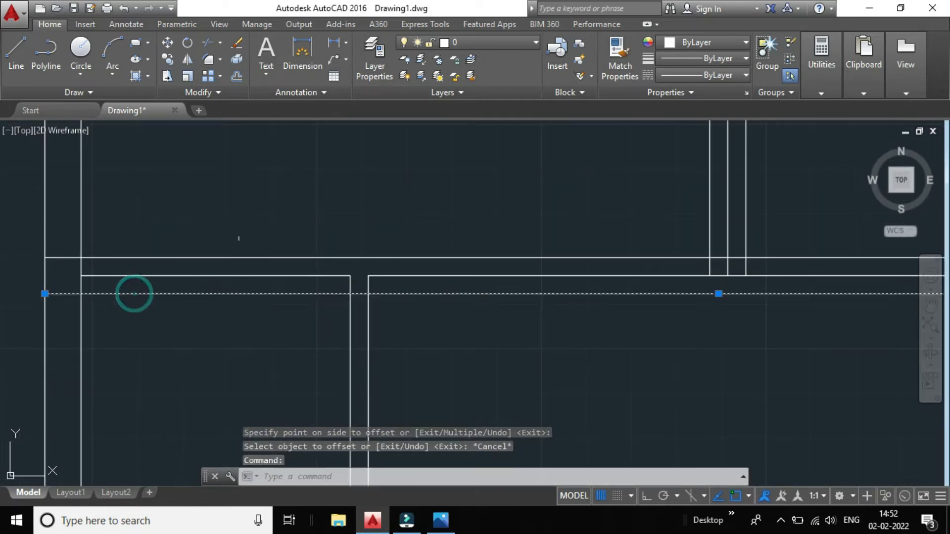
click(235, 59)
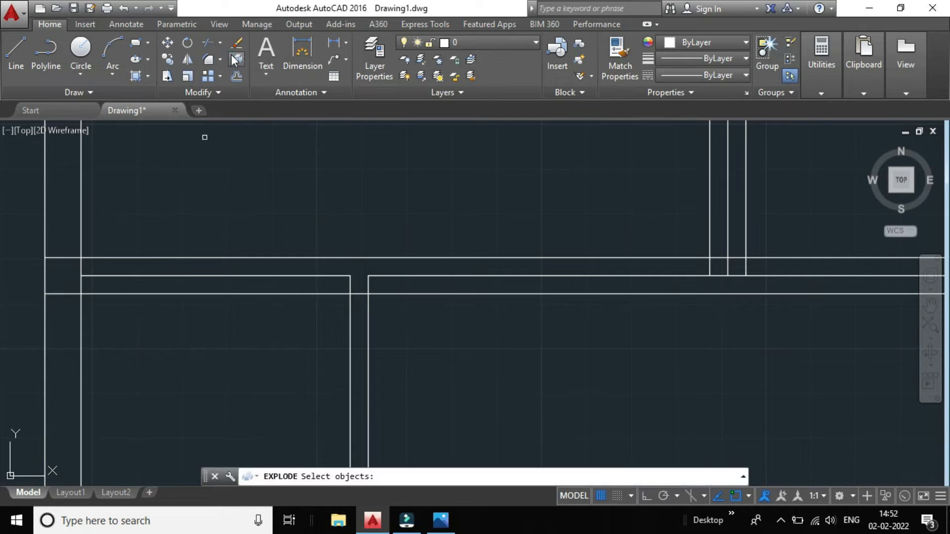
click(251, 293)
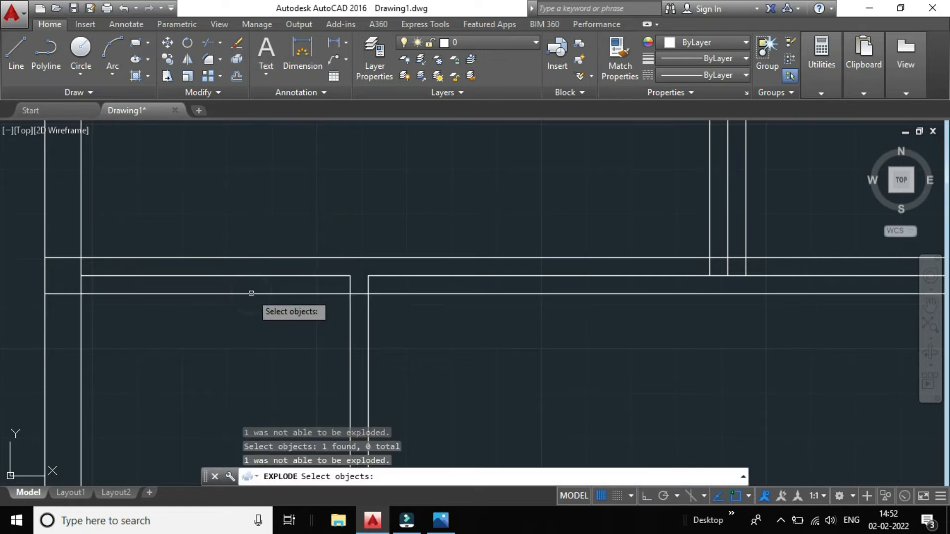
key(Escape)
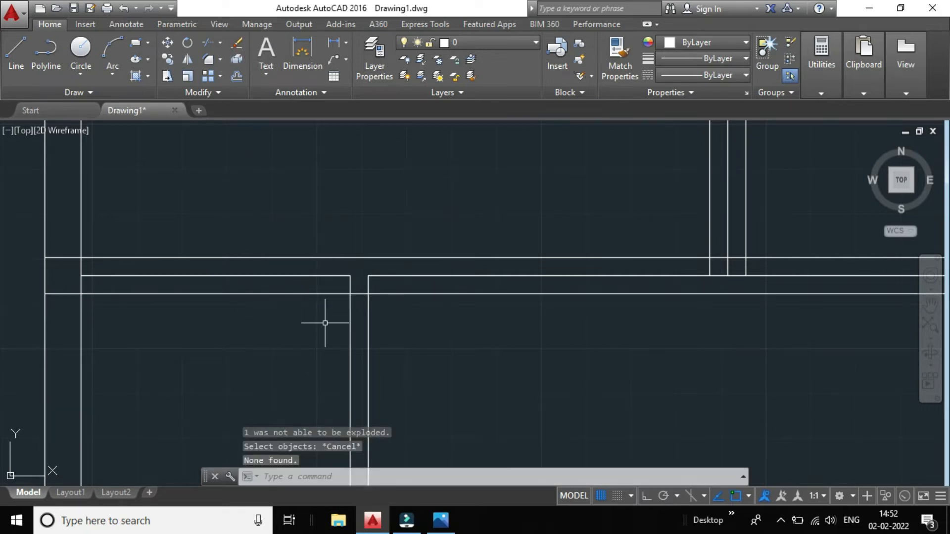
- Trim the new horizontal offset line between the outer walls' inner lines, using all objects as cutting edges
scroll(545, 339, down, 4)
scroll(587, 328, up, 3)
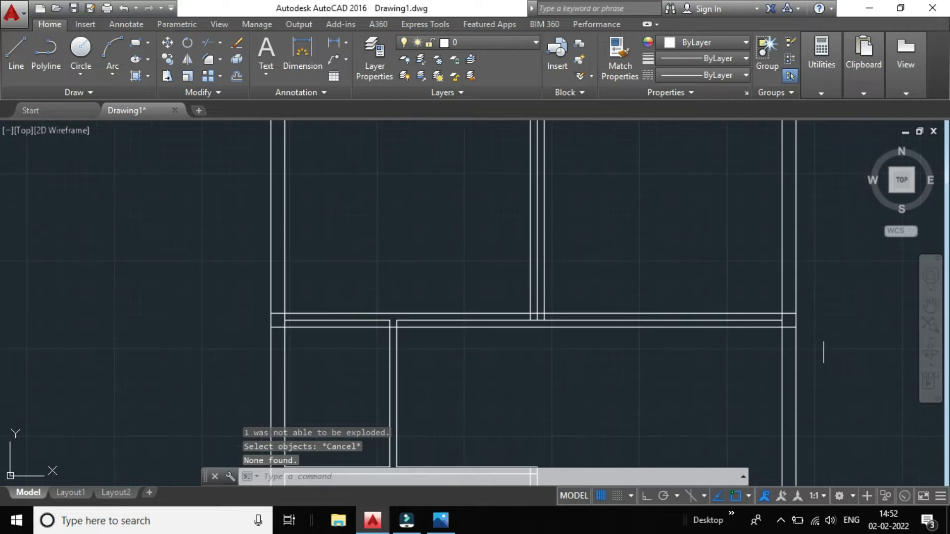
scroll(803, 339, up, 2)
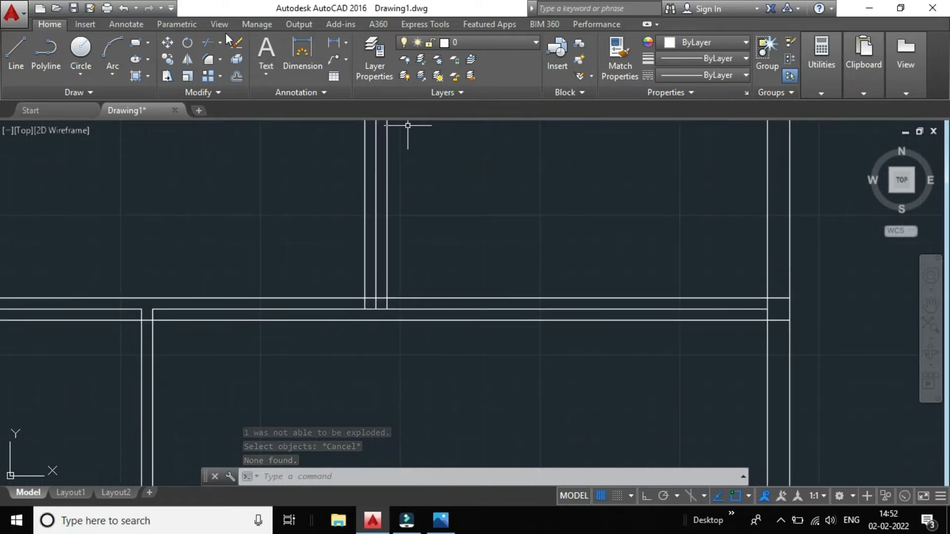
click(207, 42)
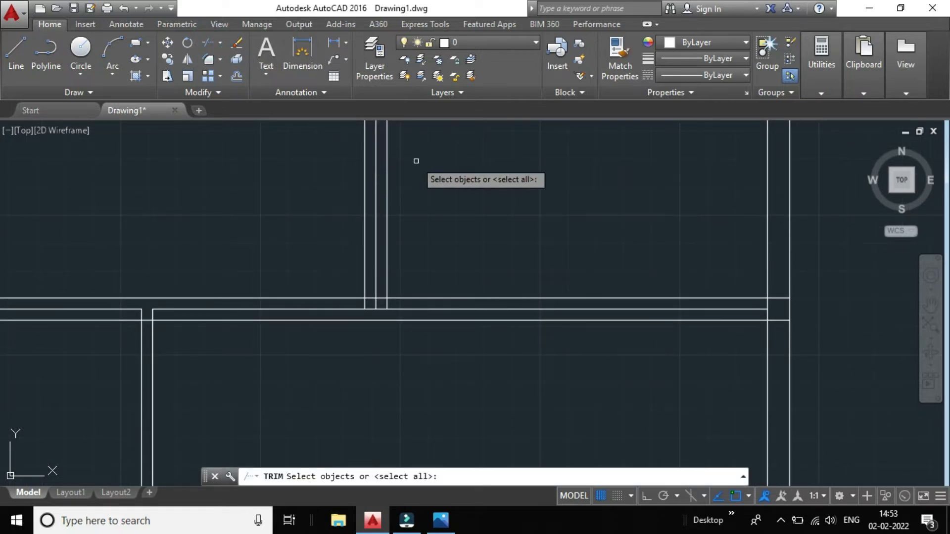
key(Return)
scroll(460, 277, down, 2)
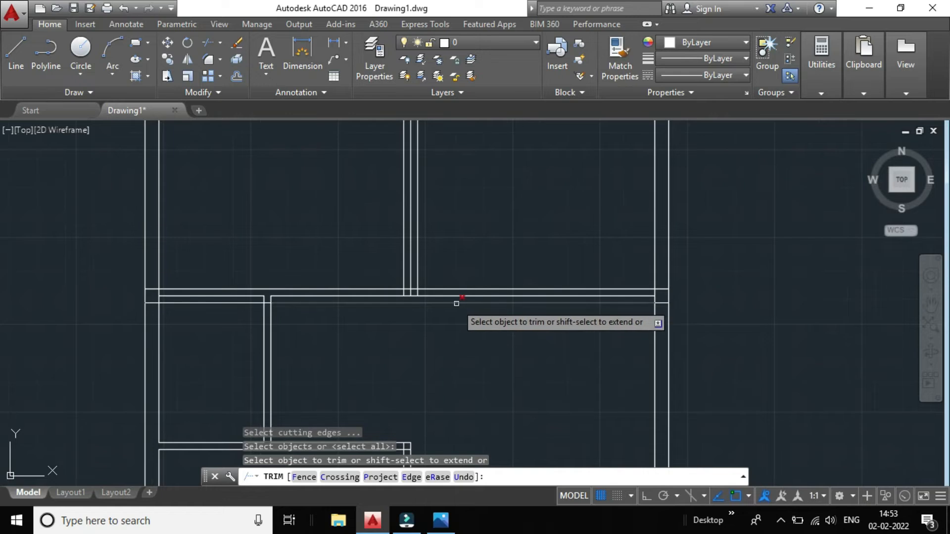
scroll(262, 303, up, 3)
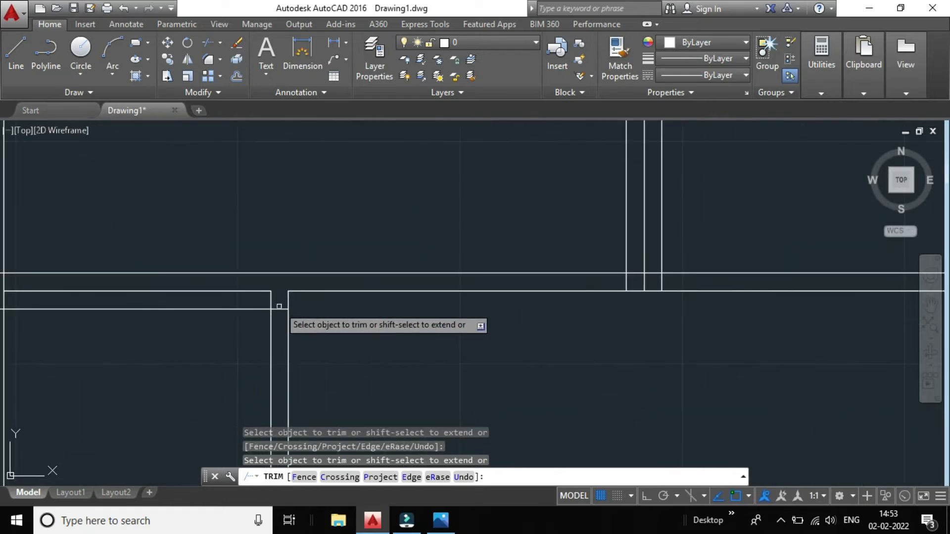
click(279, 307)
click(246, 310)
scroll(244, 310, down, 3)
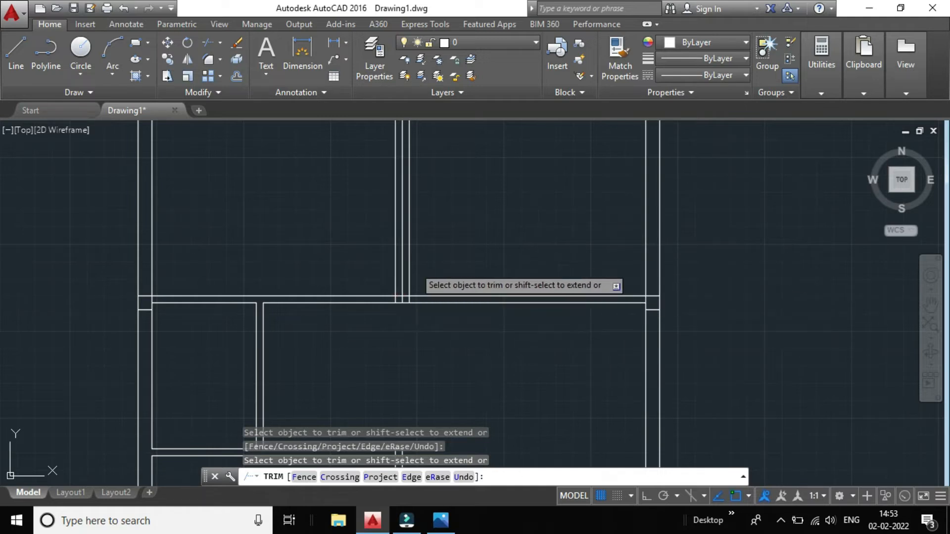
- Trim the new vertical offset line from the upper horizontal interior wall up to the top outer wall's inner line
scroll(416, 296, up, 5)
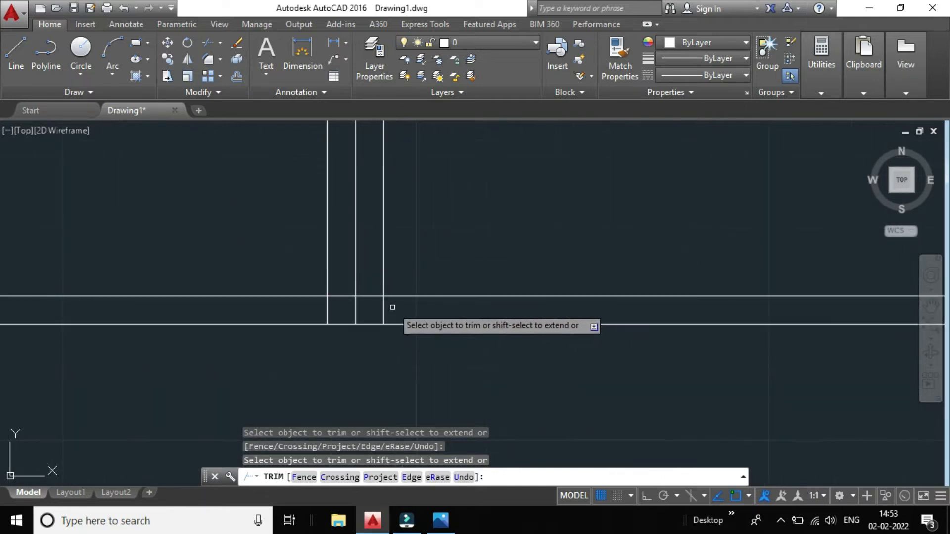
click(410, 257)
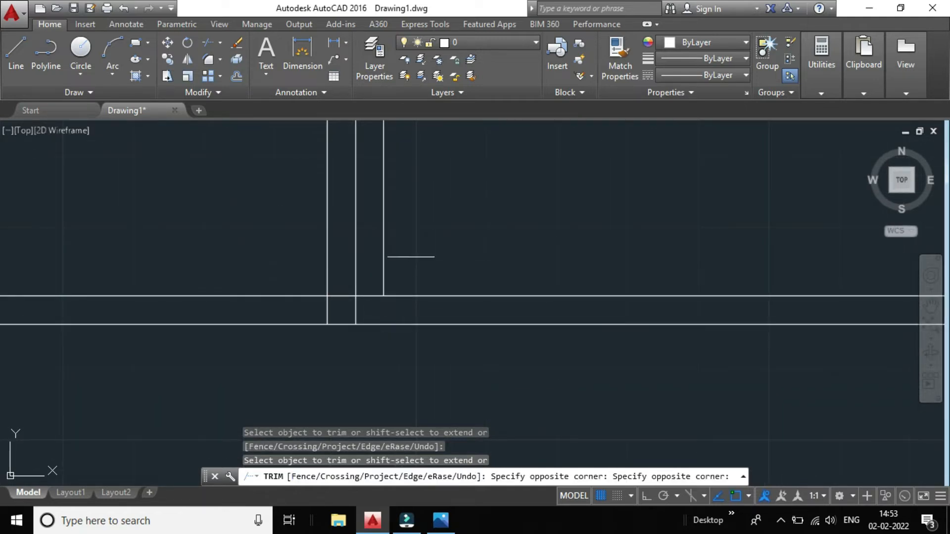
click(375, 242)
scroll(381, 257, down, 6)
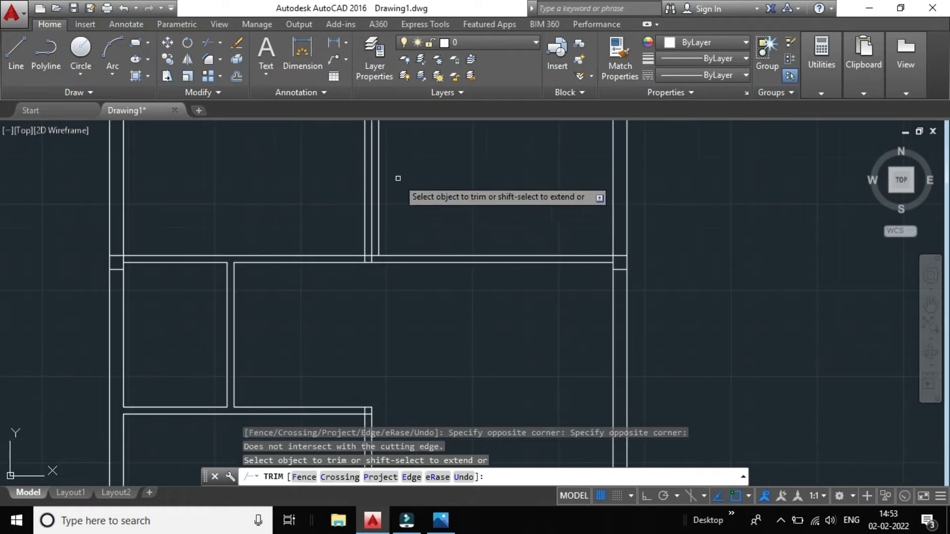
scroll(432, 189, up, 3)
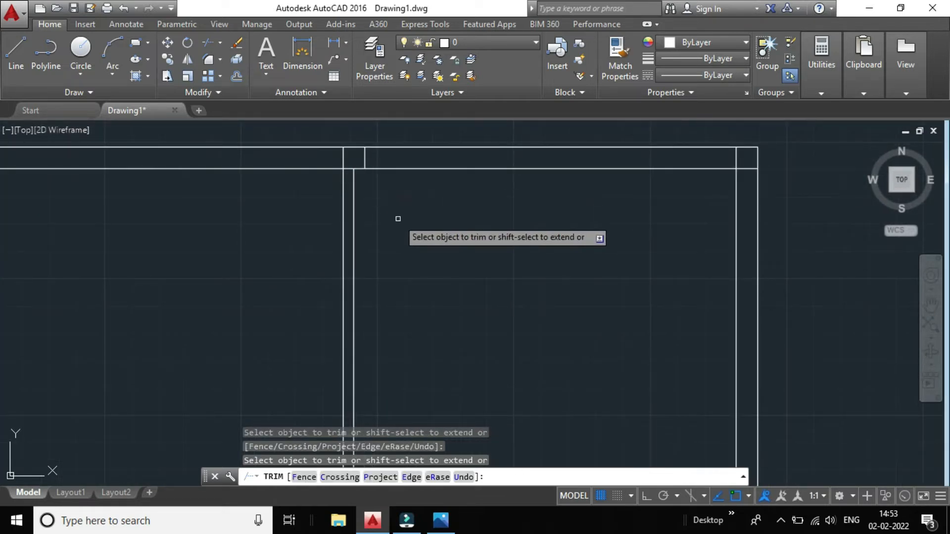
scroll(398, 219, down, 3)
scroll(322, 277, up, 4)
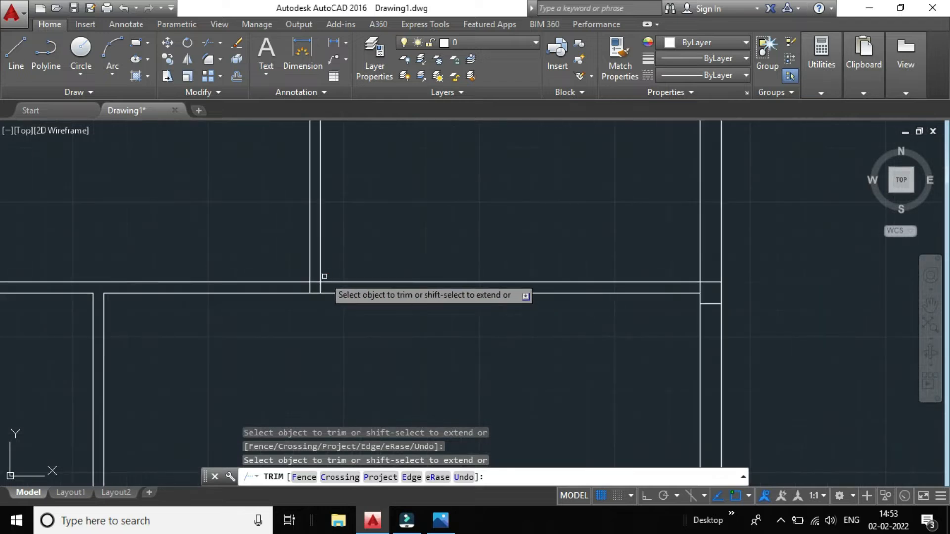
- Inspect the interior wall junctions along the top, middle and bottom outer walls, and end the Trim command
scroll(324, 277, down, 4)
scroll(341, 196, up, 4)
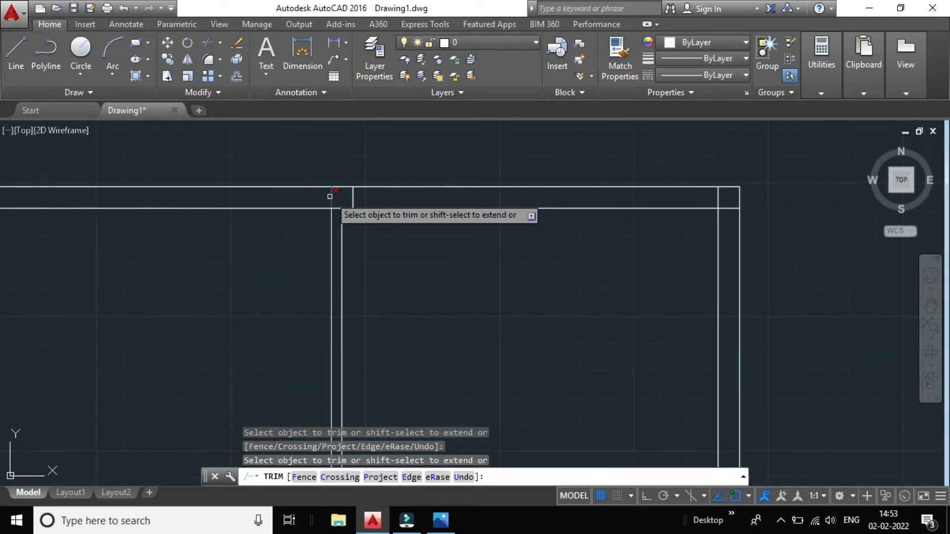
scroll(330, 196, down, 3)
scroll(324, 200, up, 3)
scroll(363, 205, down, 3)
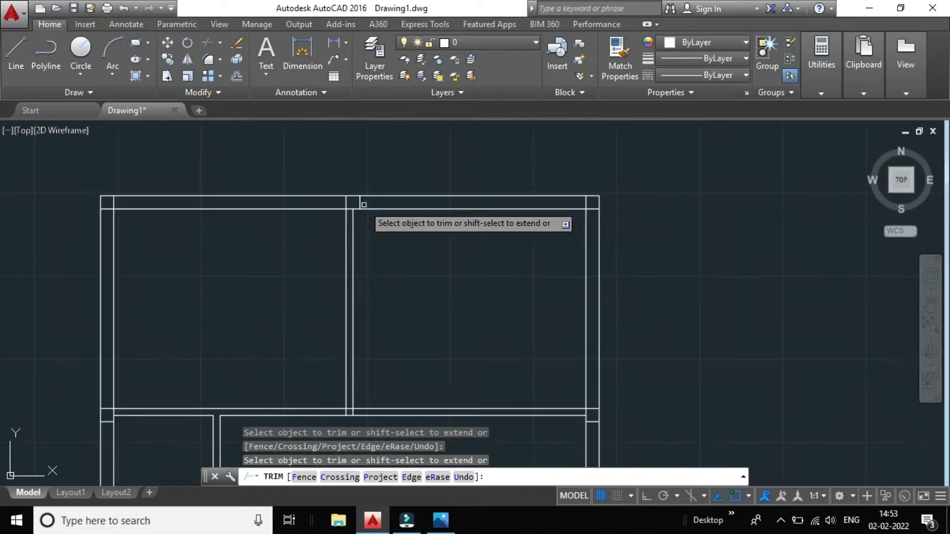
scroll(364, 204, down, 2)
scroll(512, 333, down, 4)
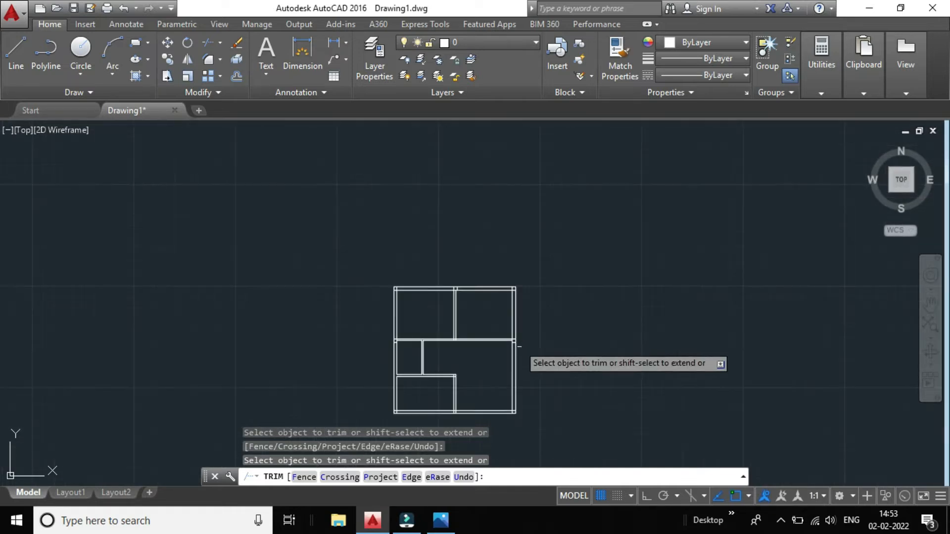
scroll(519, 346, up, 3)
middle_drag(520, 354, 563, 262)
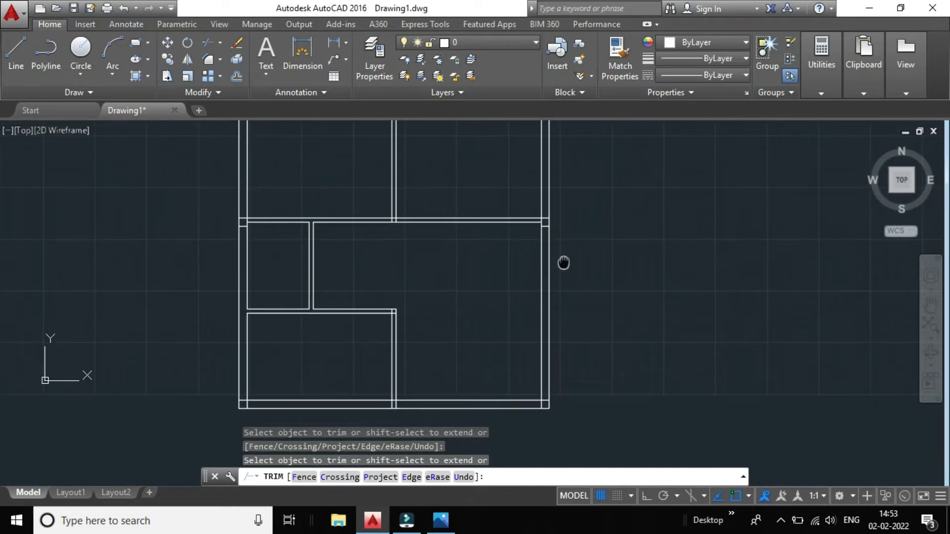
scroll(400, 418, up, 2)
scroll(399, 415, up, 2)
scroll(357, 377, down, 2)
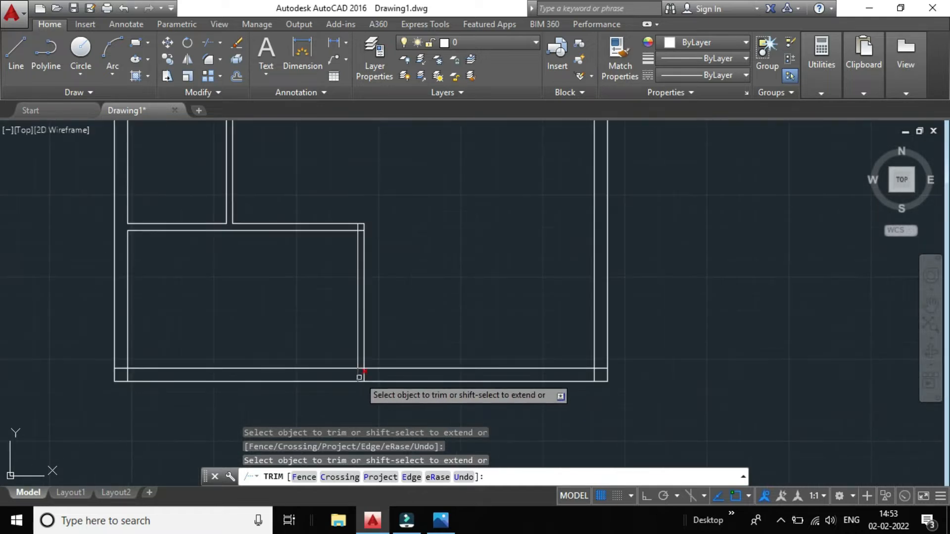
key(Escape)
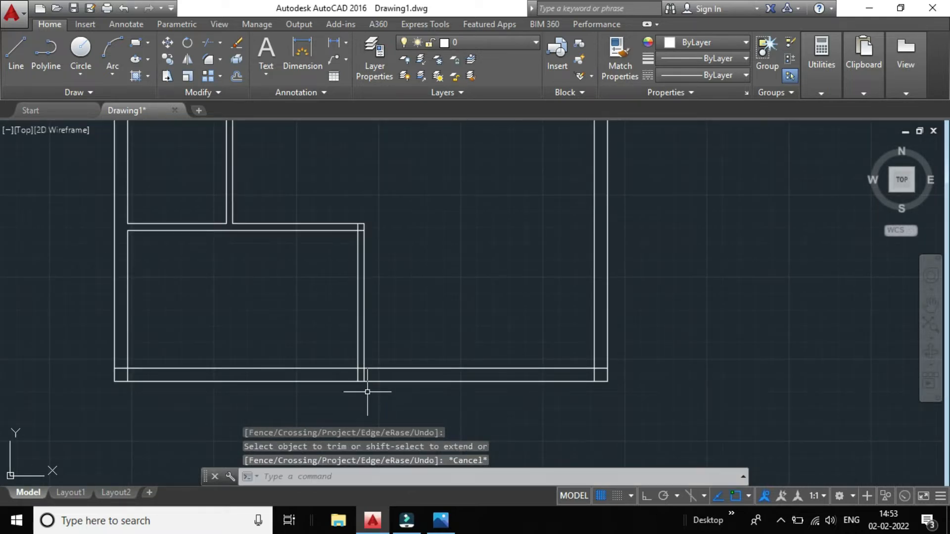
- Trim the lower vertical interior wall's right line between the bottom outer wall's two lines, using all objects as cutting edges
scroll(367, 392, up, 2)
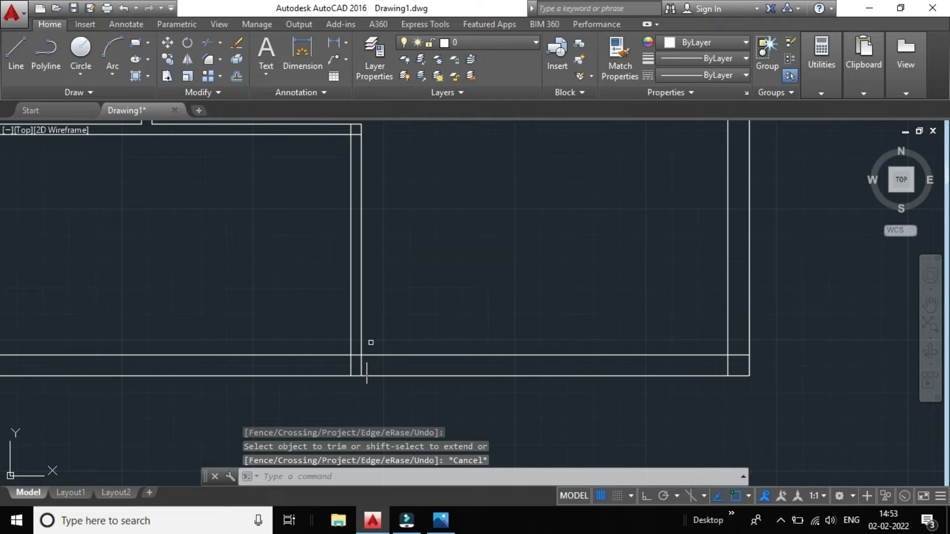
click(206, 41)
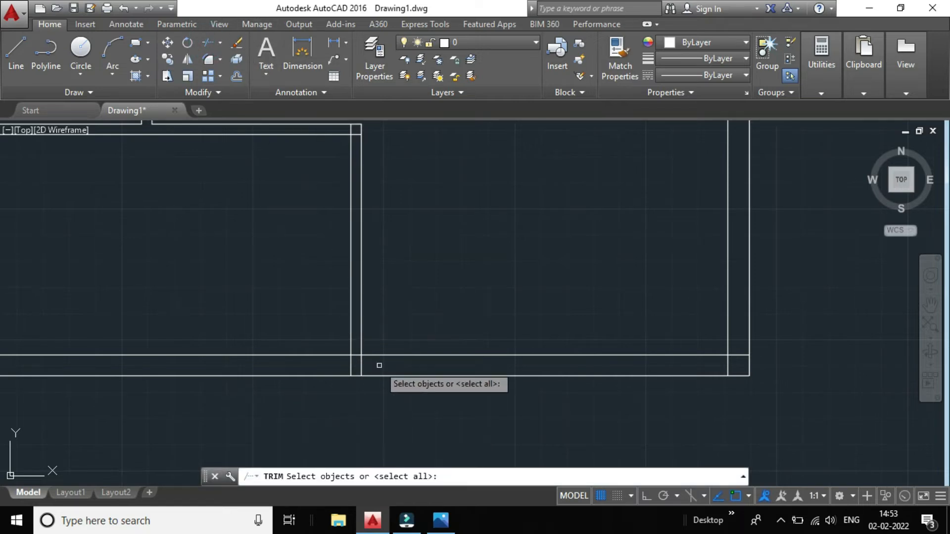
scroll(378, 365, up, 4)
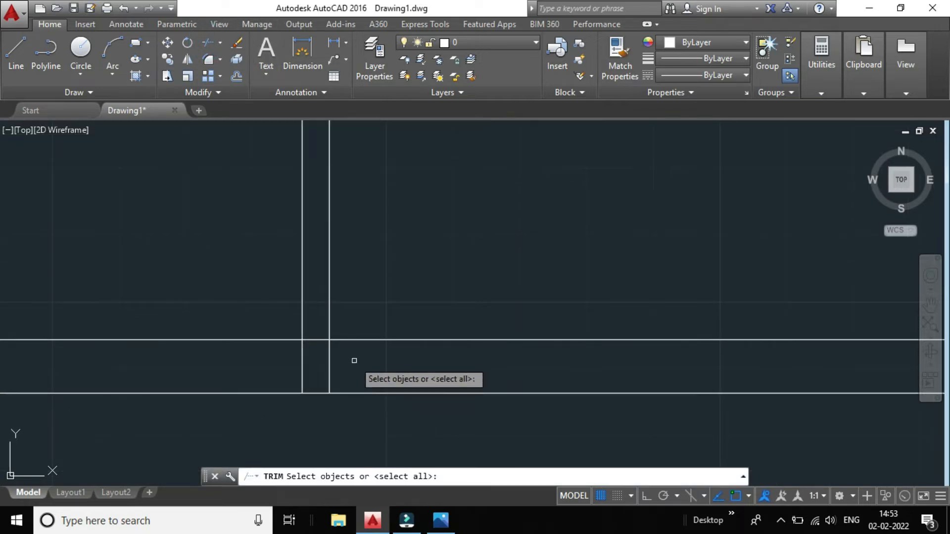
key(Return)
click(329, 362)
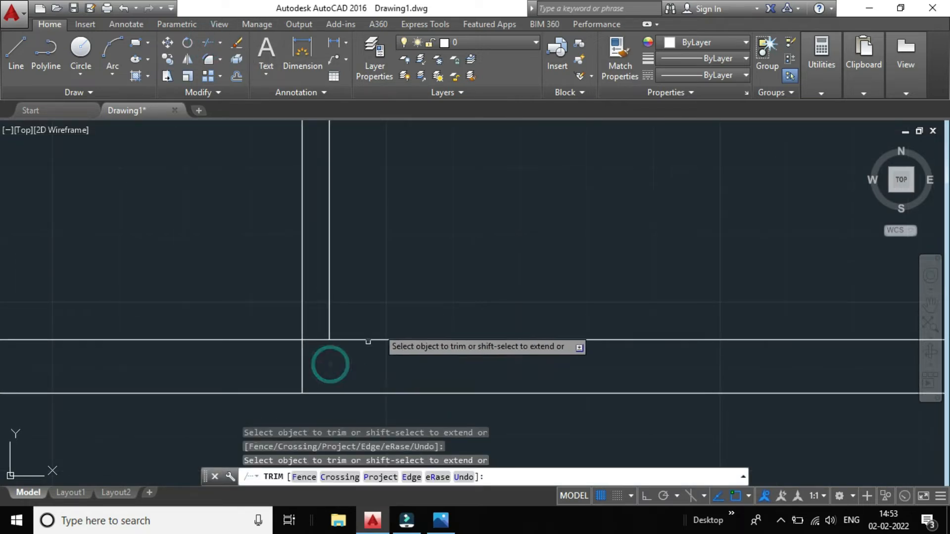
key(Escape)
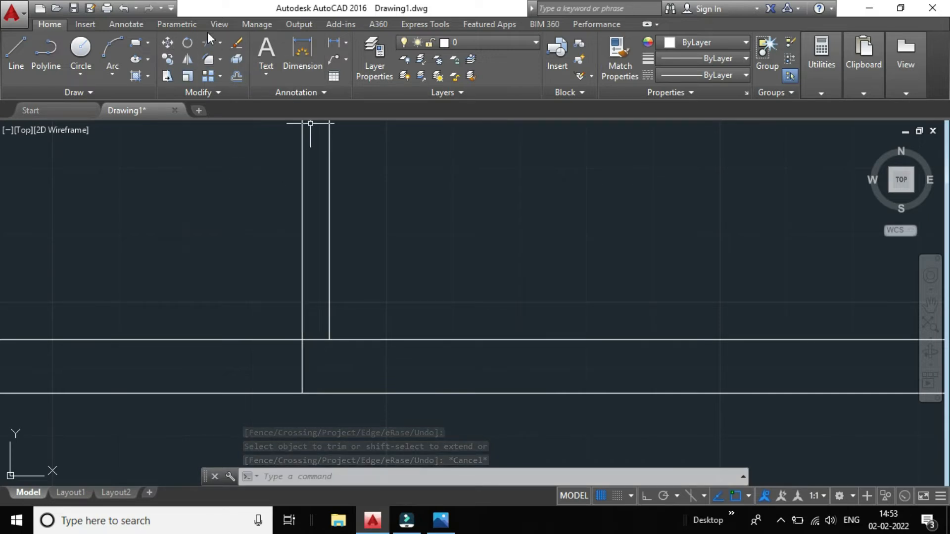
- With Ortho on, draw a vertical line about 1'-2" long from the trimmed line's lower end down past the bottom outer wall
click(16, 50)
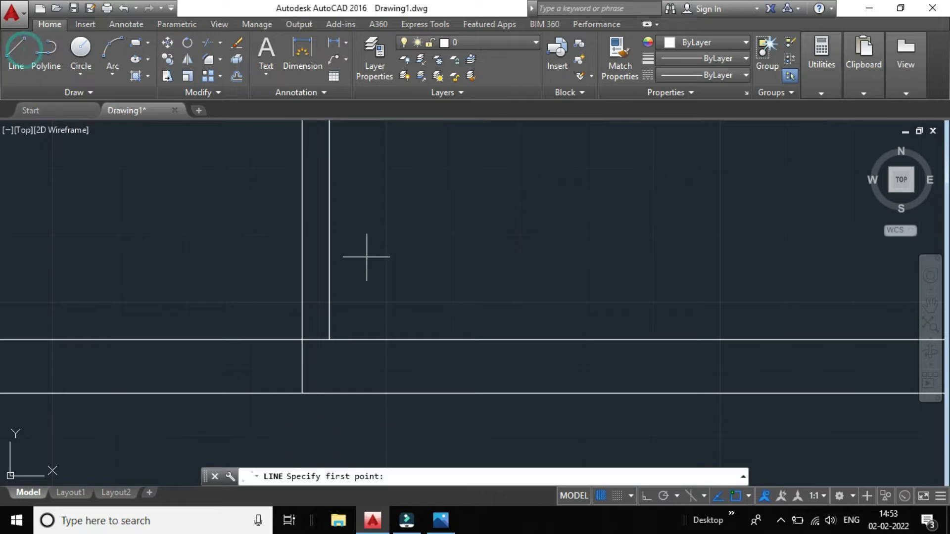
click(329, 340)
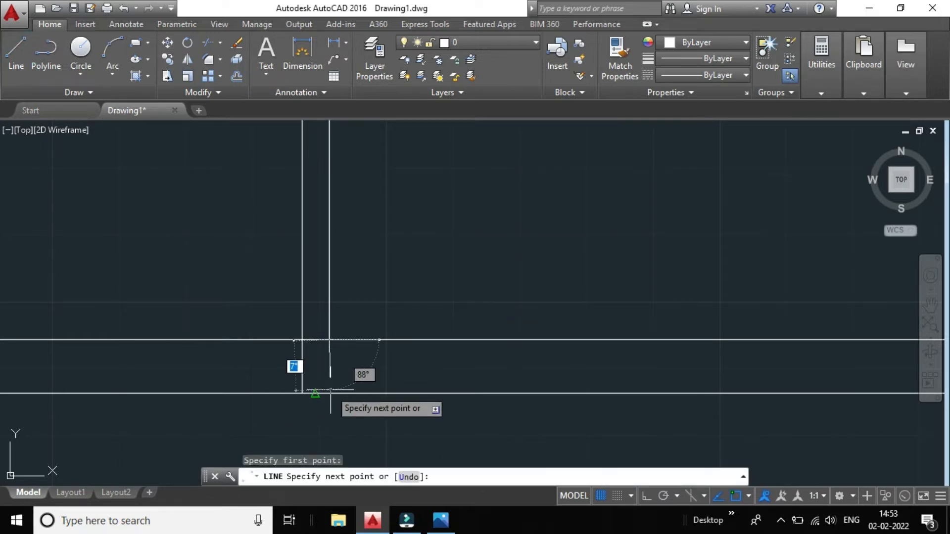
key(F8)
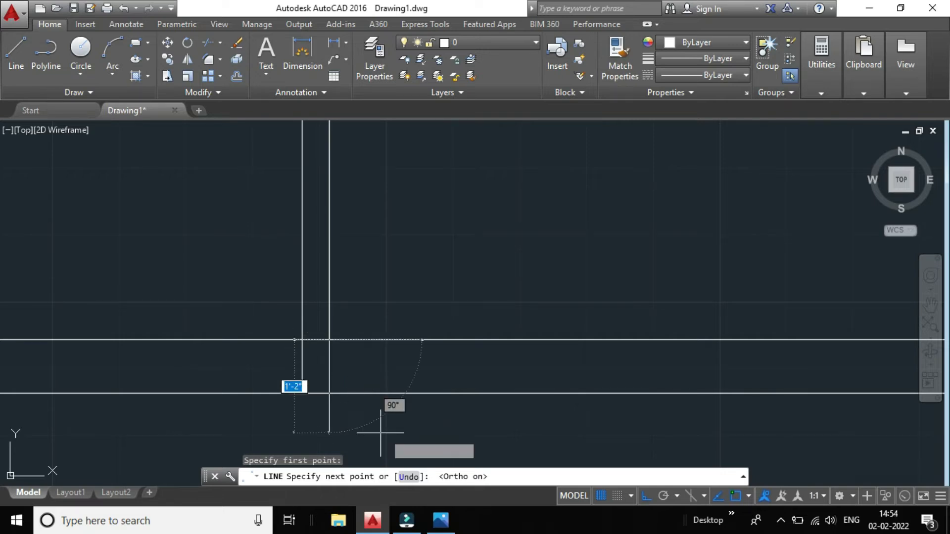
key(Escape)
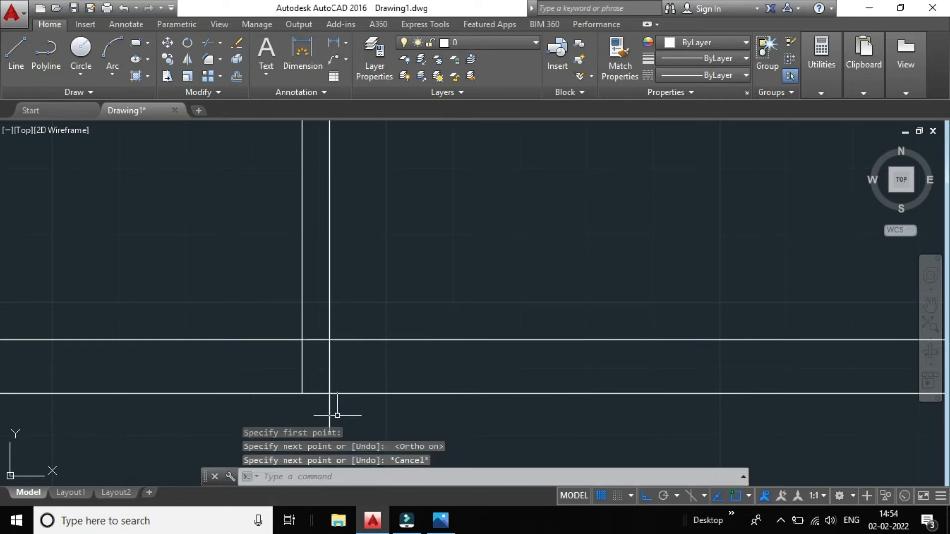
- Trim the new vertical line's overhang below the bottom outer wall, using all objects as cutting edges
scroll(339, 406, down, 2)
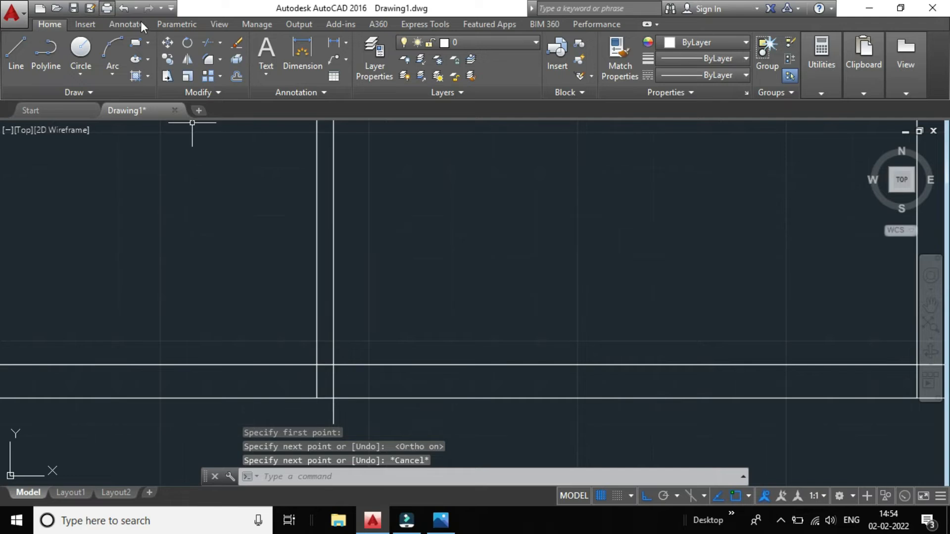
click(205, 43)
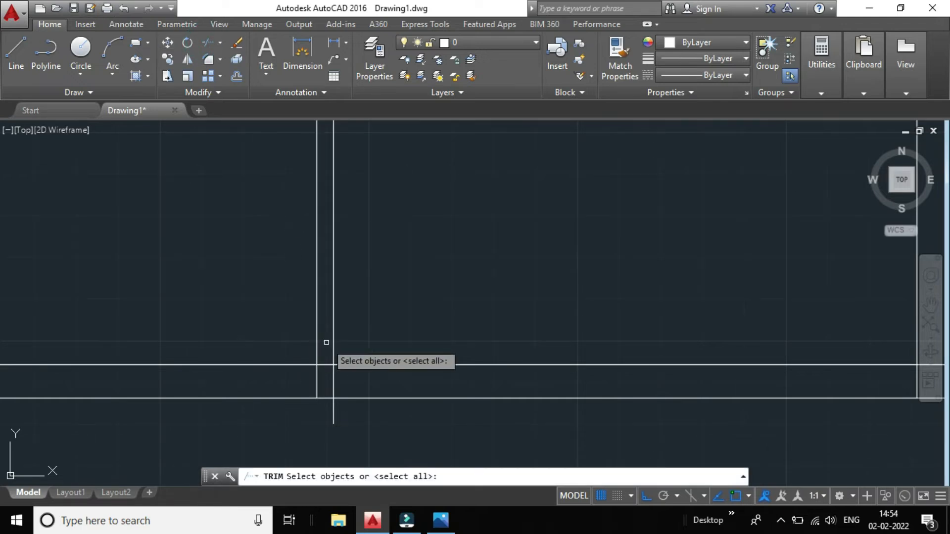
key(Return)
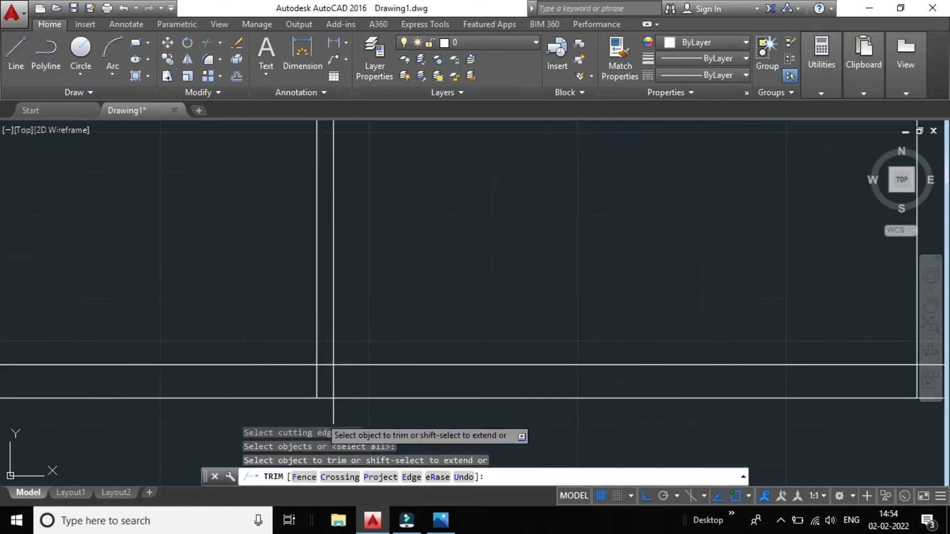
- Trim the end of the interior partition line that overhangs below the outer wall's lower line
click(332, 410)
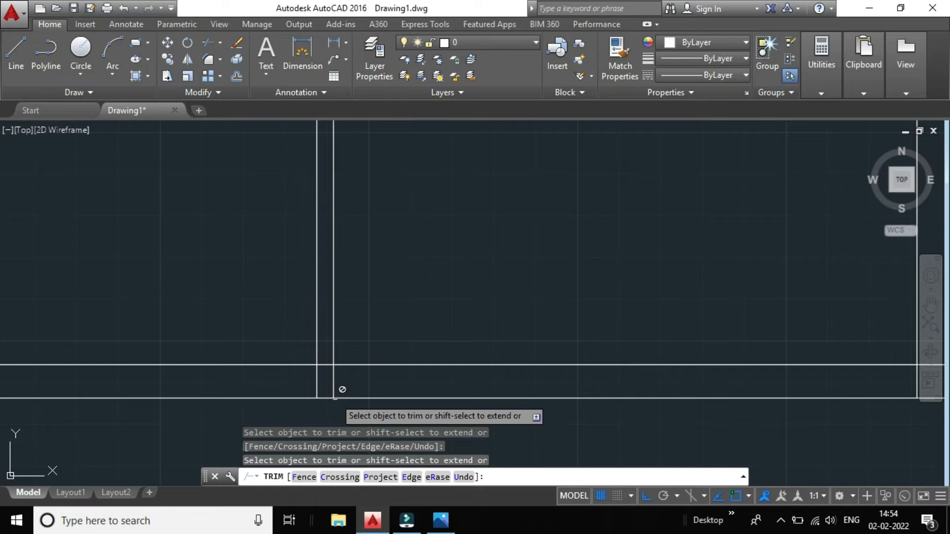
key(Escape)
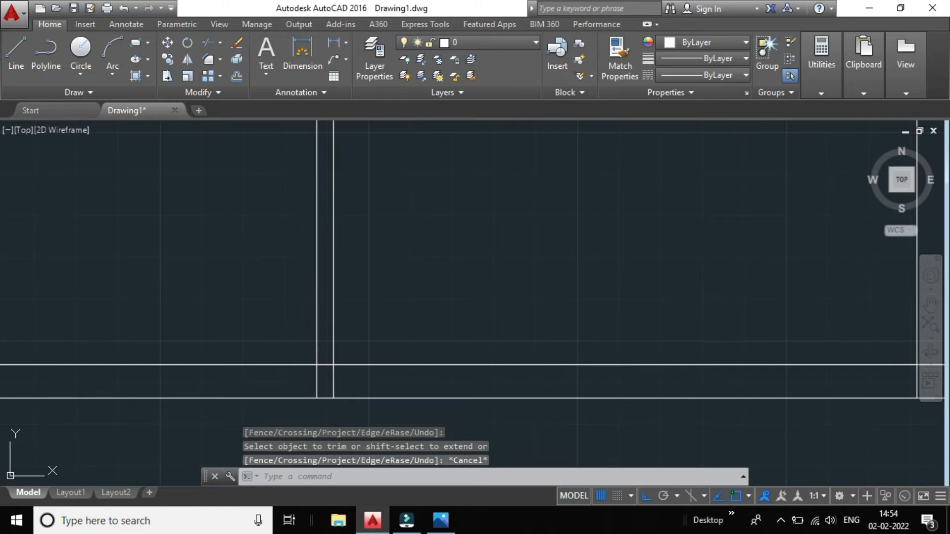
click(333, 381)
click(236, 75)
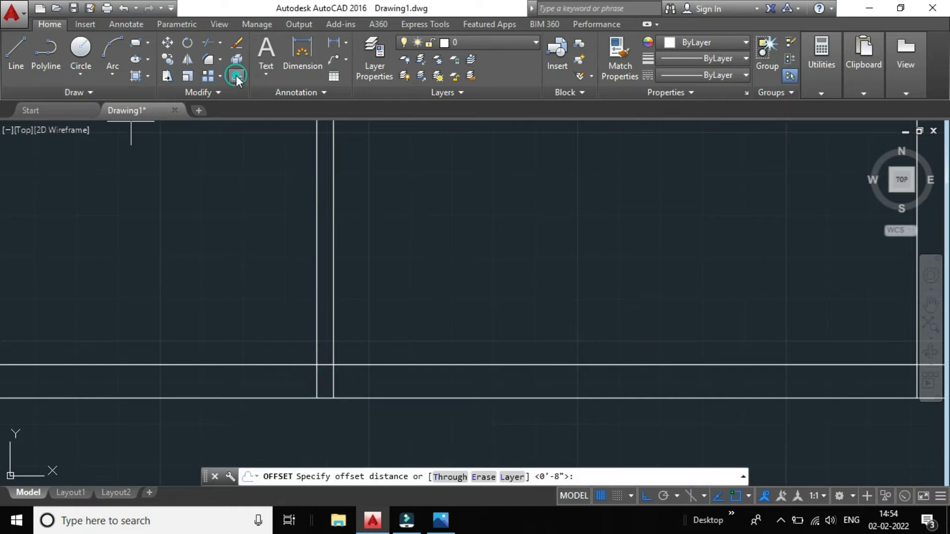
key(Escape)
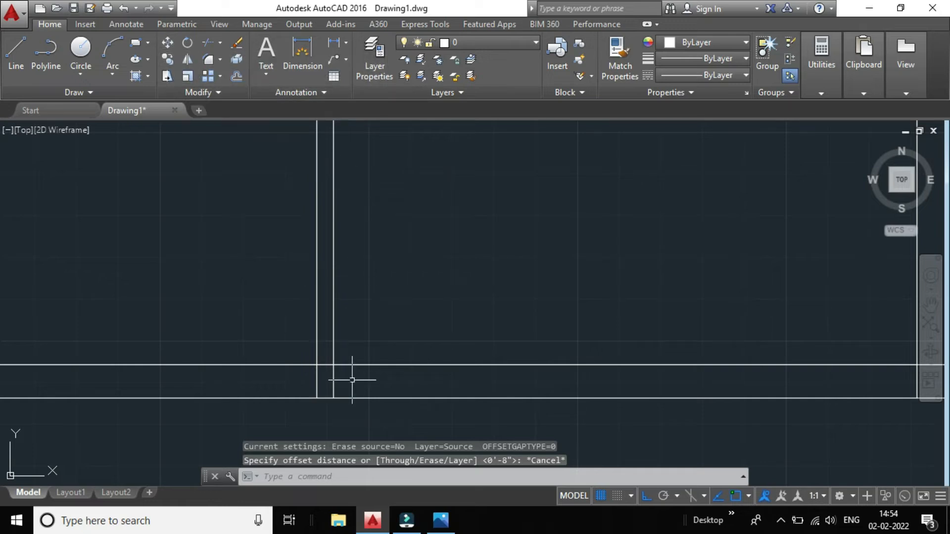
- Try to move the short vertical line inside the lower outer wall, below the kitchen partition's outer face, by 4" from its upper endpoint
click(334, 380)
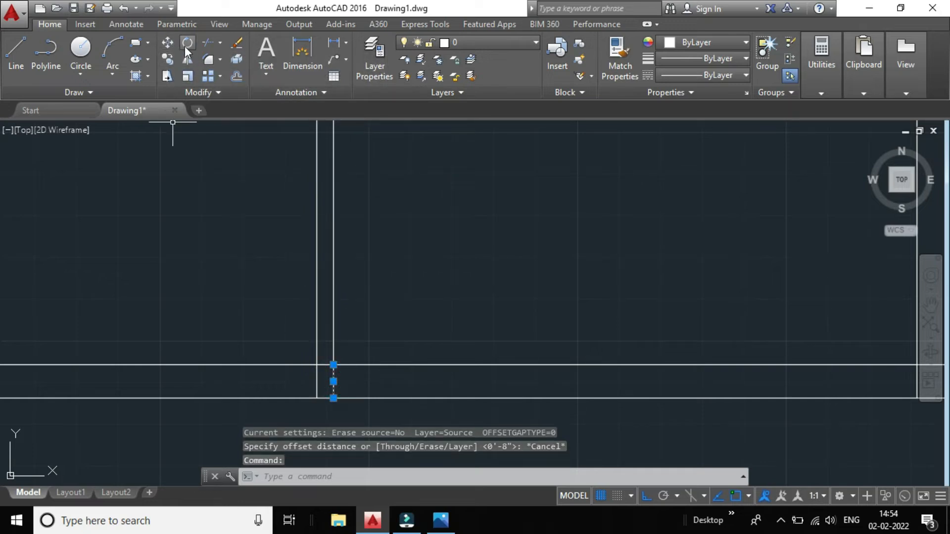
click(169, 42)
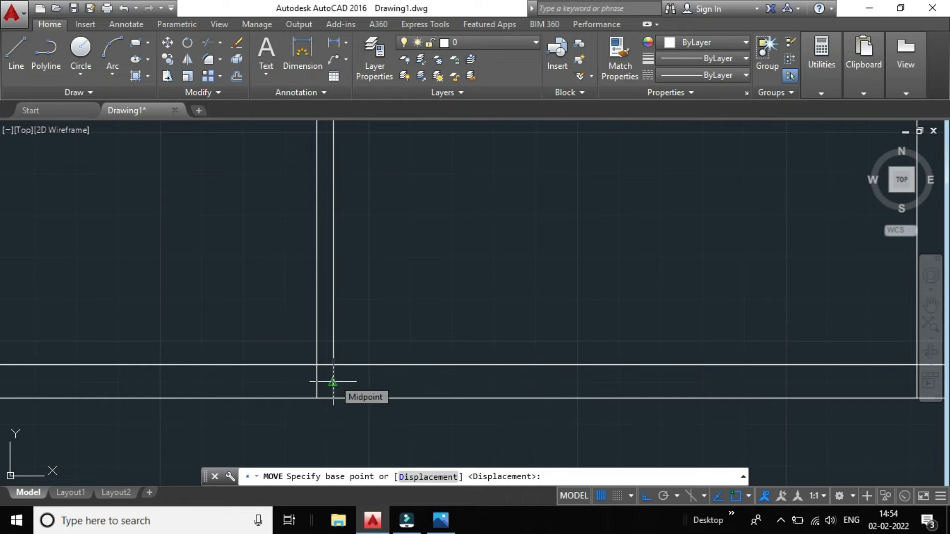
click(333, 365)
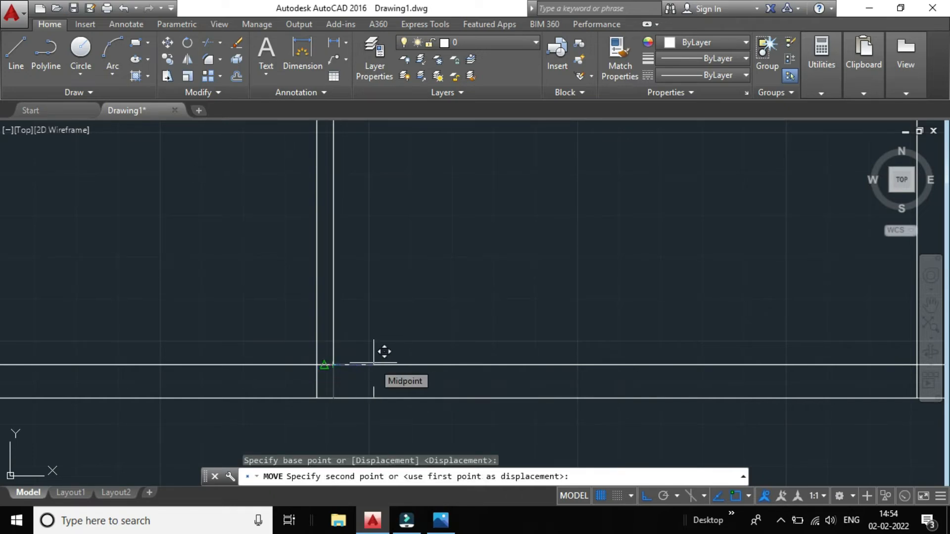
text(4)
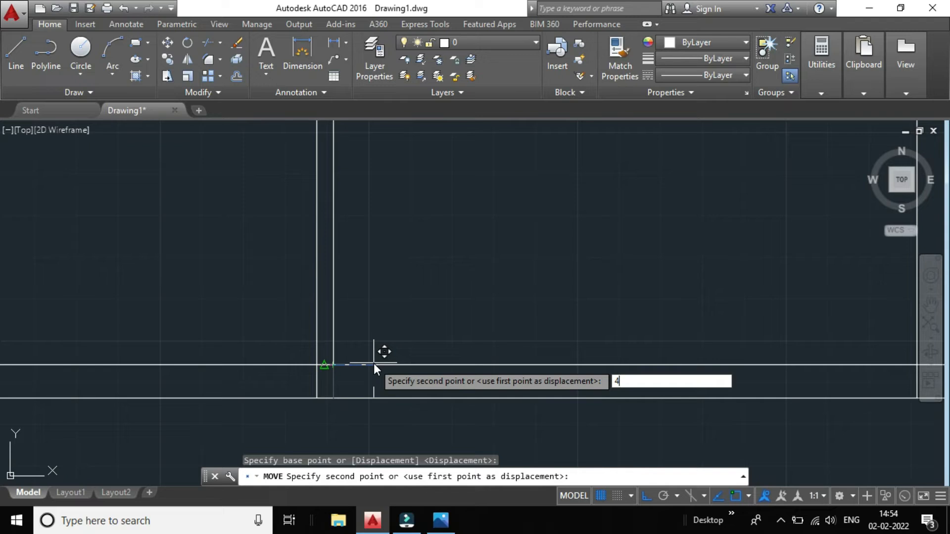
text(")
key(Return)
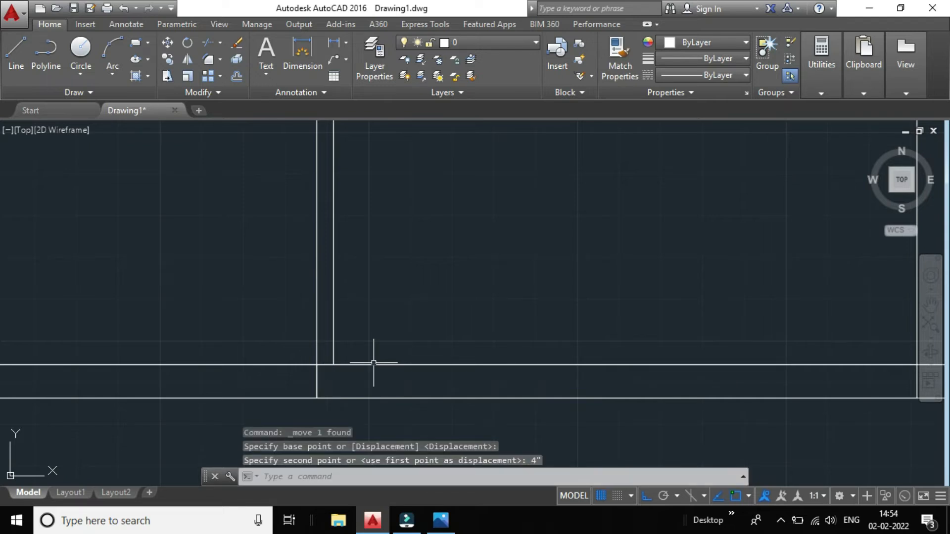
- Undo the 4" move of the short vertical line inside the lower outer wall
scroll(454, 379, down, 4)
scroll(454, 380, up, 3)
scroll(445, 379, up, 2)
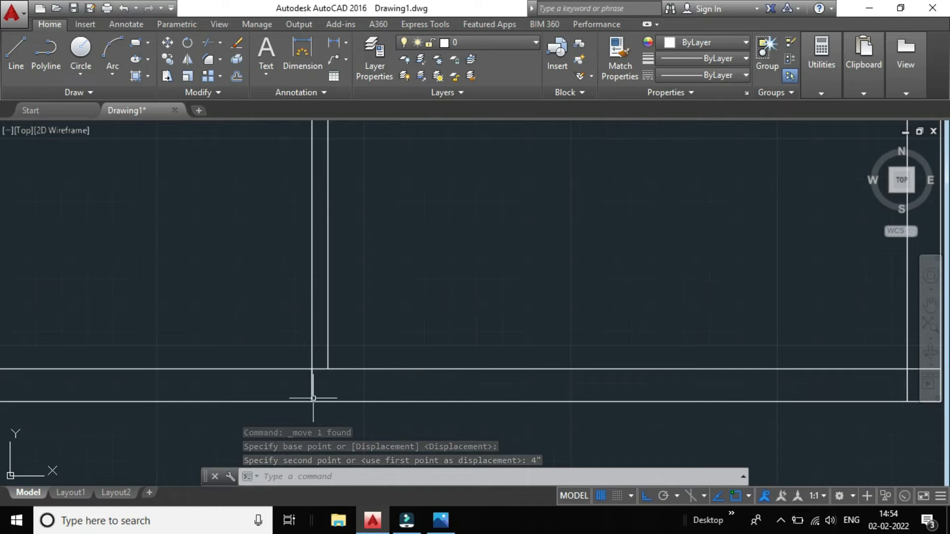
scroll(321, 396, down, 2)
scroll(324, 396, up, 5)
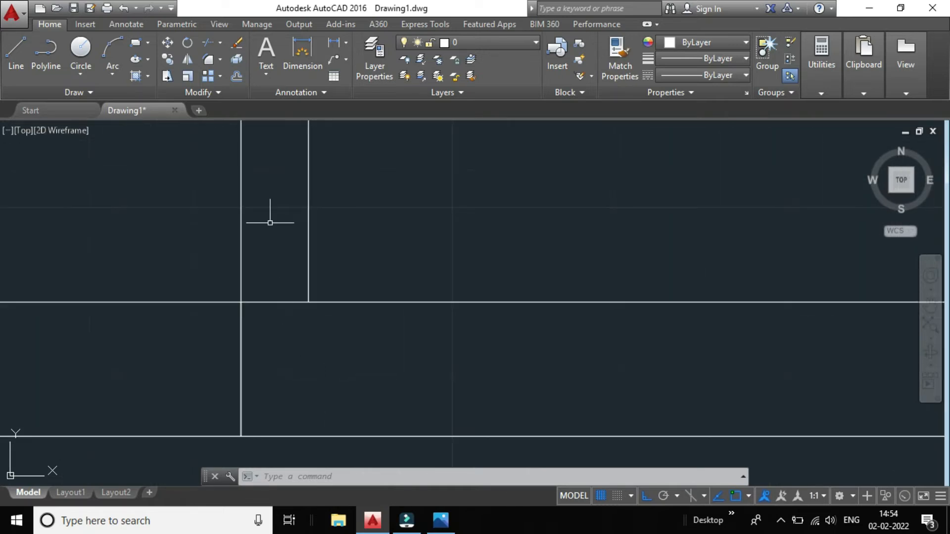
click(120, 8)
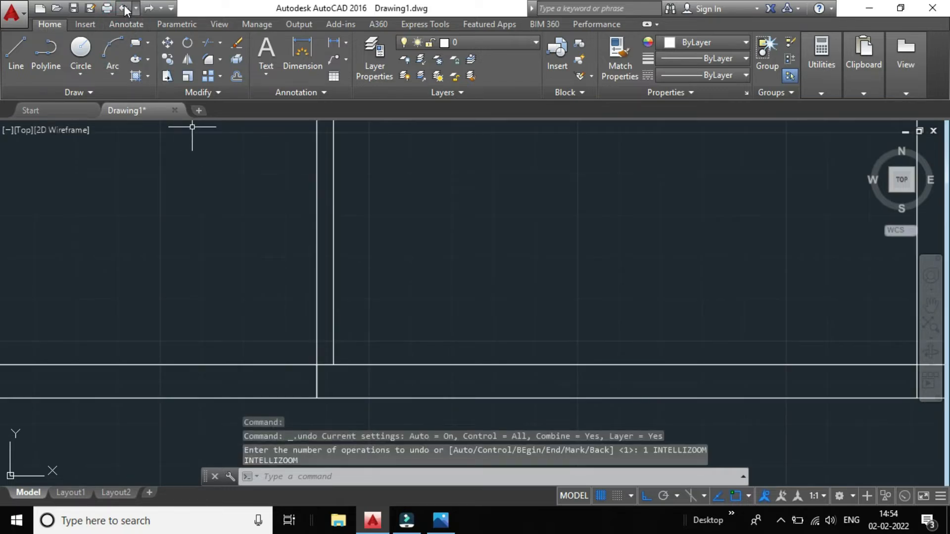
click(122, 8)
- Offset the short vertical line inside the lower outer wall 4" to the right, toward the large room
scroll(351, 380, down, 2)
click(340, 407)
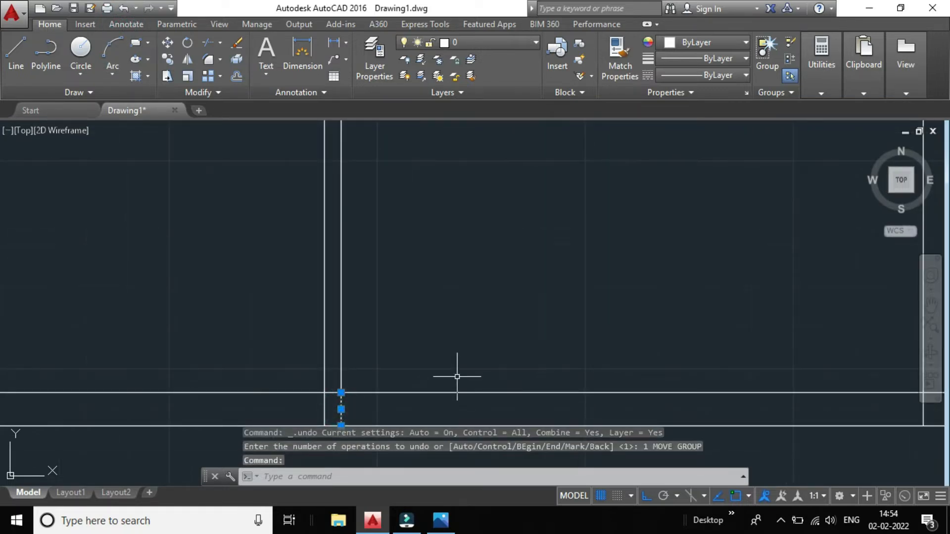
scroll(367, 357, down, 2)
scroll(386, 390, up, 1)
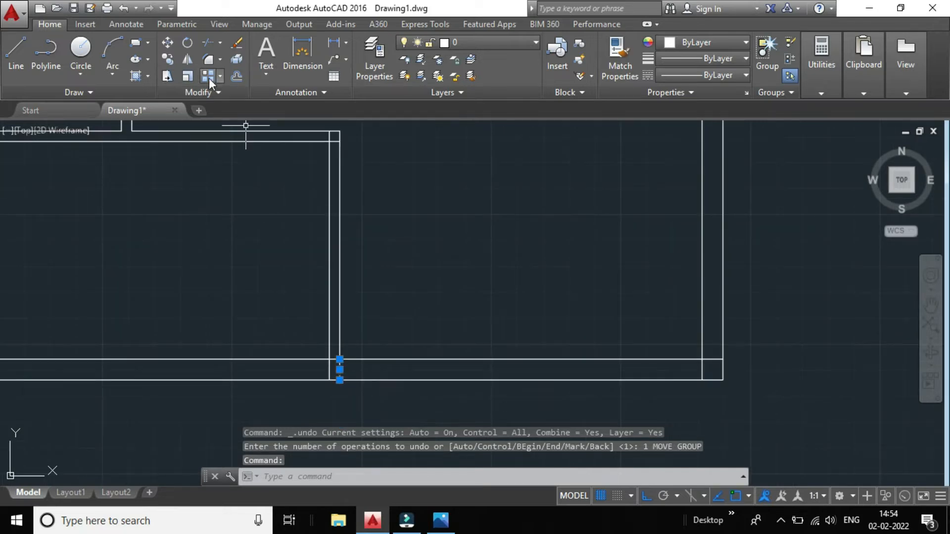
click(236, 75)
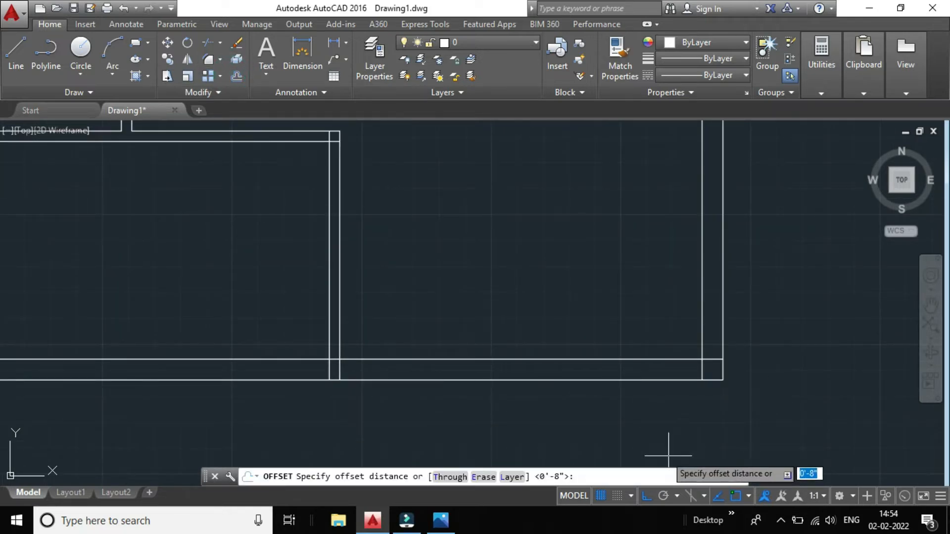
text(4)
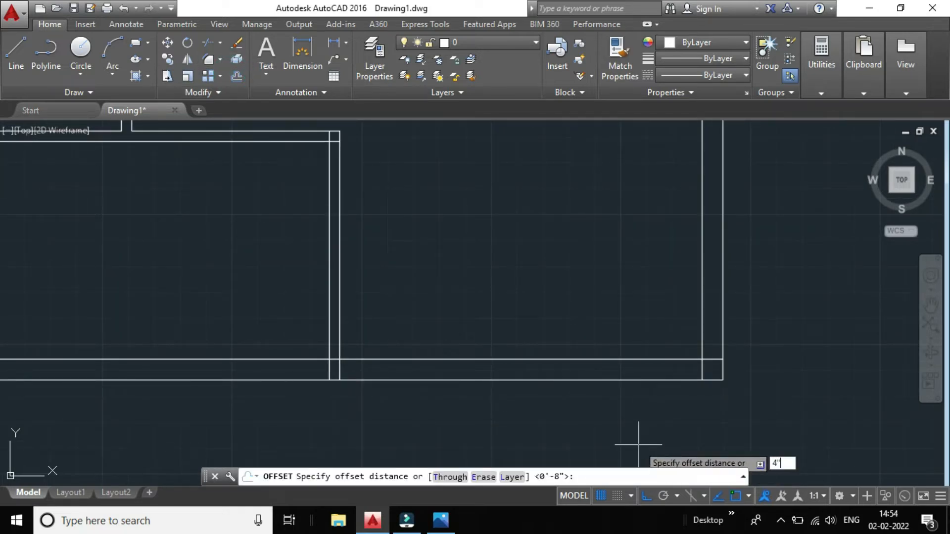
key(Return)
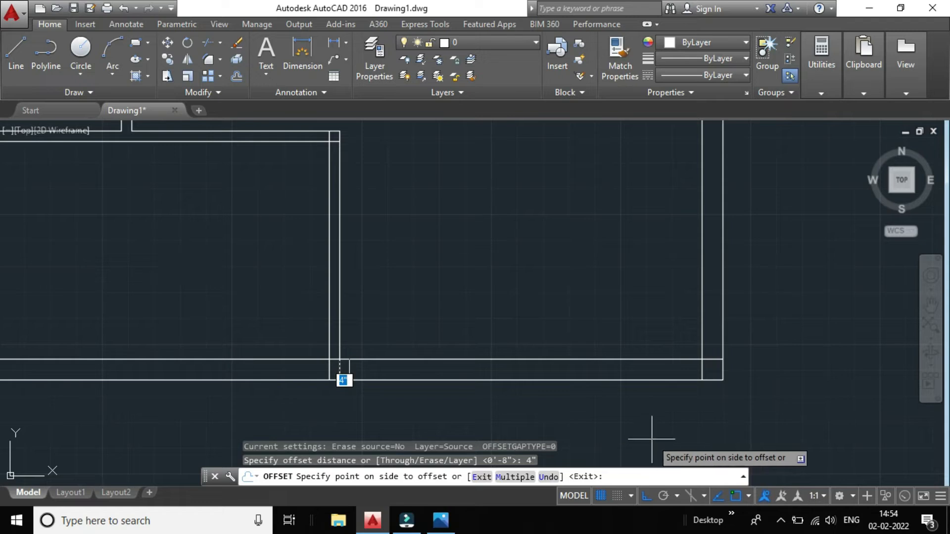
click(354, 370)
key(Escape)
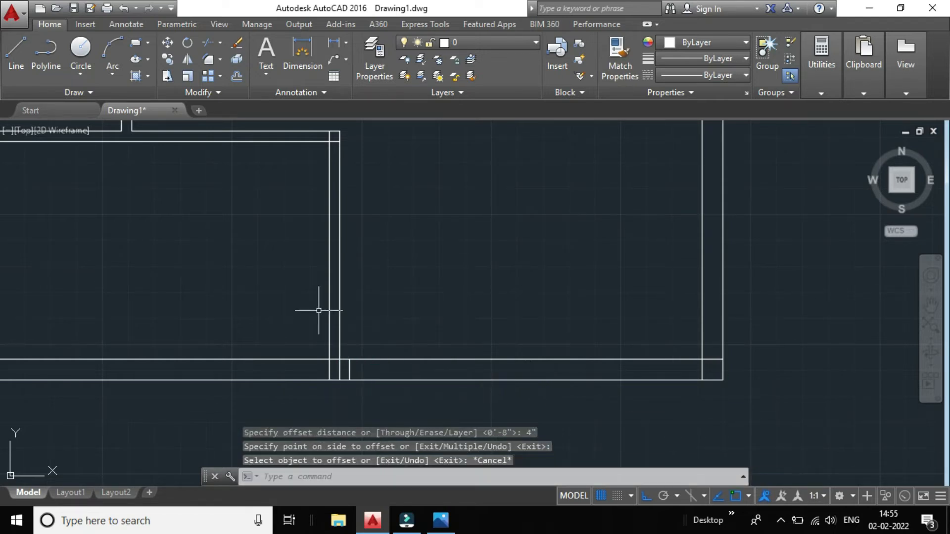
- Try to trim the original short vertical line between the two faces of the lower outer wall, using all objects as cutting edges
click(204, 44)
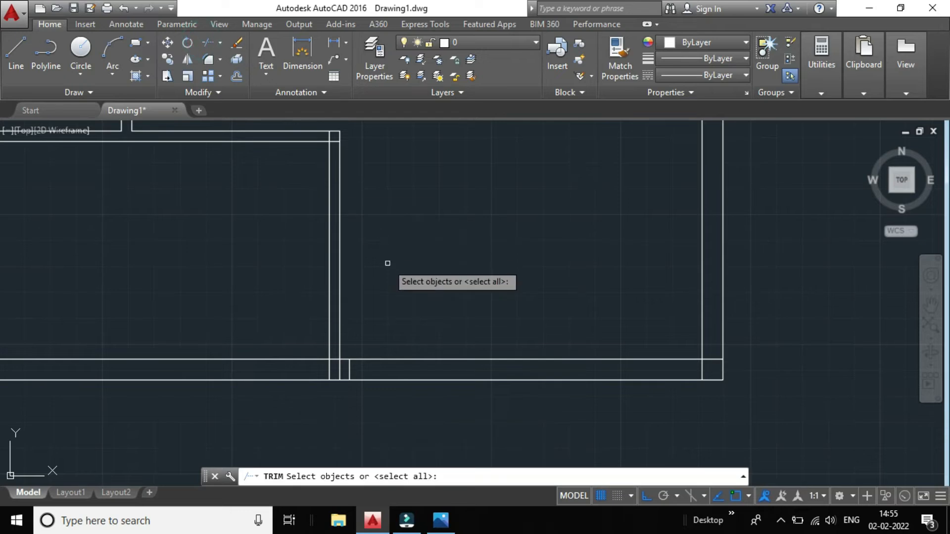
key(Return)
scroll(351, 367, up, 4)
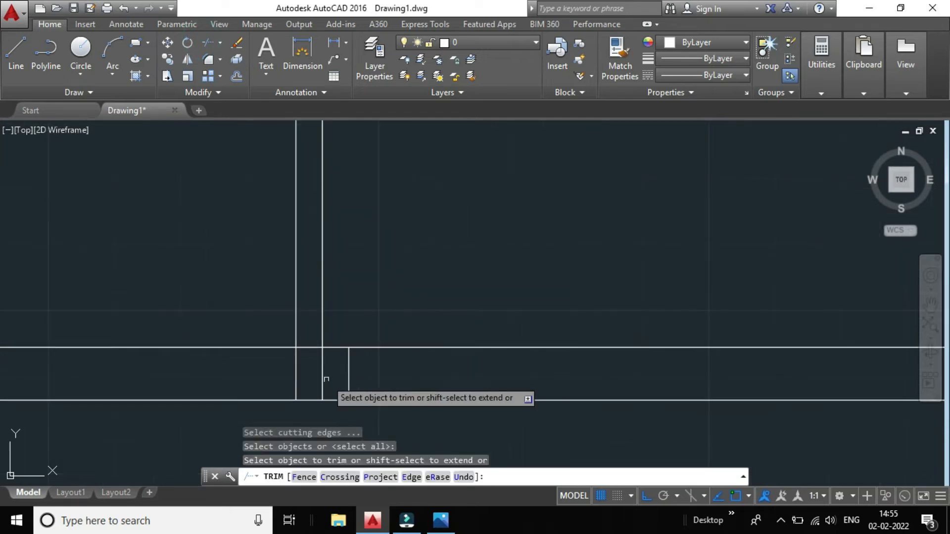
click(322, 379)
scroll(322, 379, down, 5)
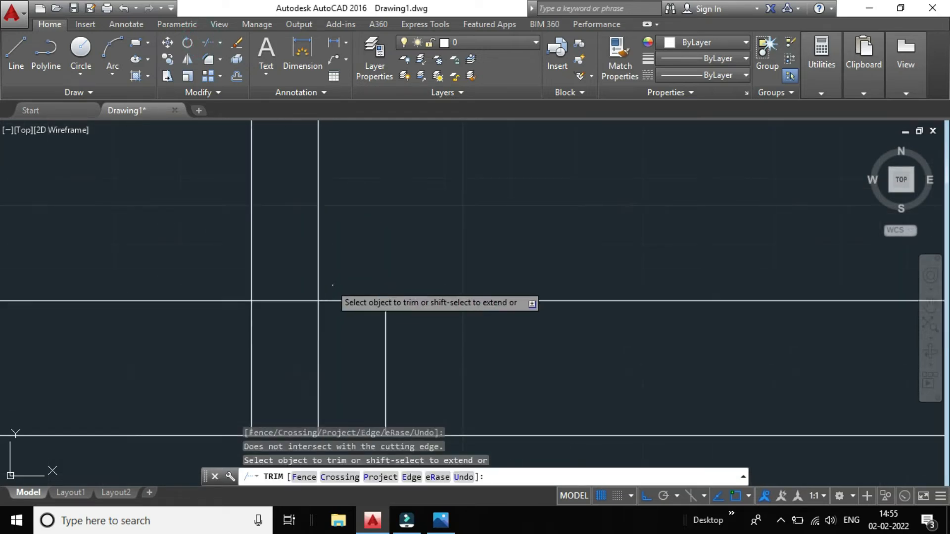
scroll(339, 286, up, 6)
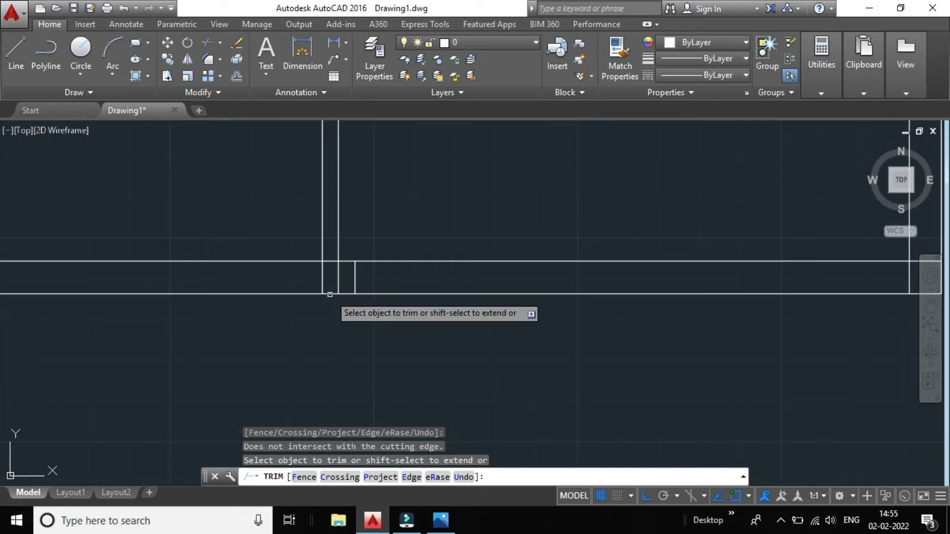
click(338, 282)
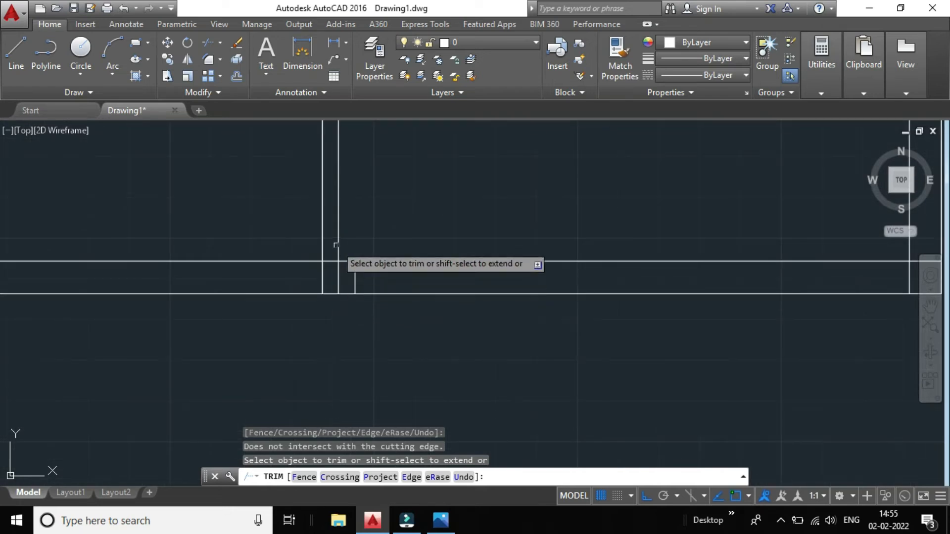
key(Escape)
- Delete the original short vertical line inside the lower outer wall, keeping its offset copy
click(338, 273)
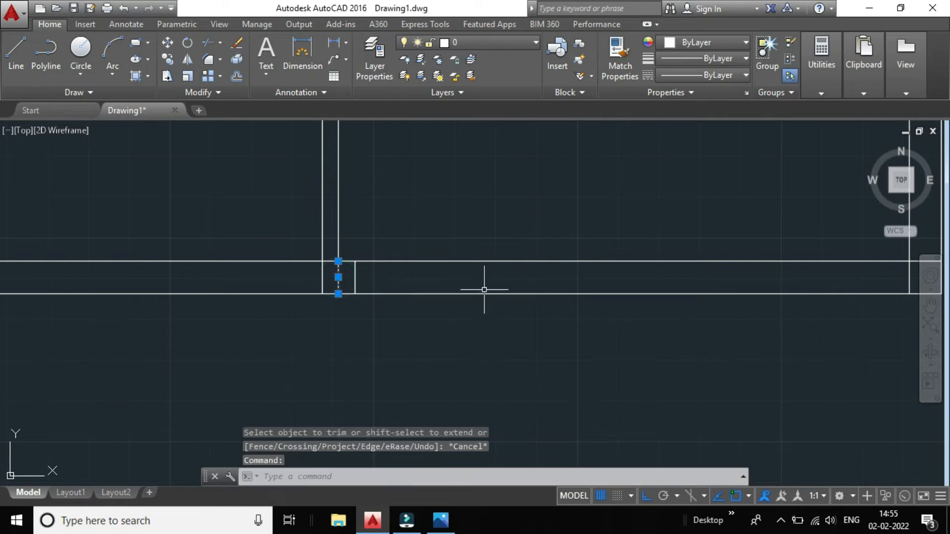
key(Delete)
- Examine the whole floor plan, checking the outer walls, the partitions and the short lines at the wall junctions
scroll(371, 285, down, 8)
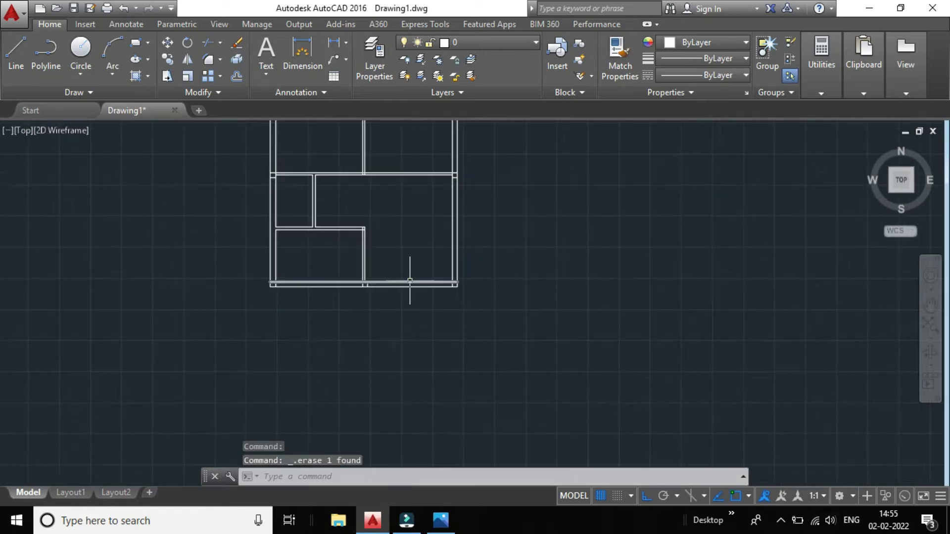
middle_drag(492, 258, 479, 342)
scroll(351, 394, up, 6)
scroll(356, 381, down, 4)
scroll(426, 419, up, 2)
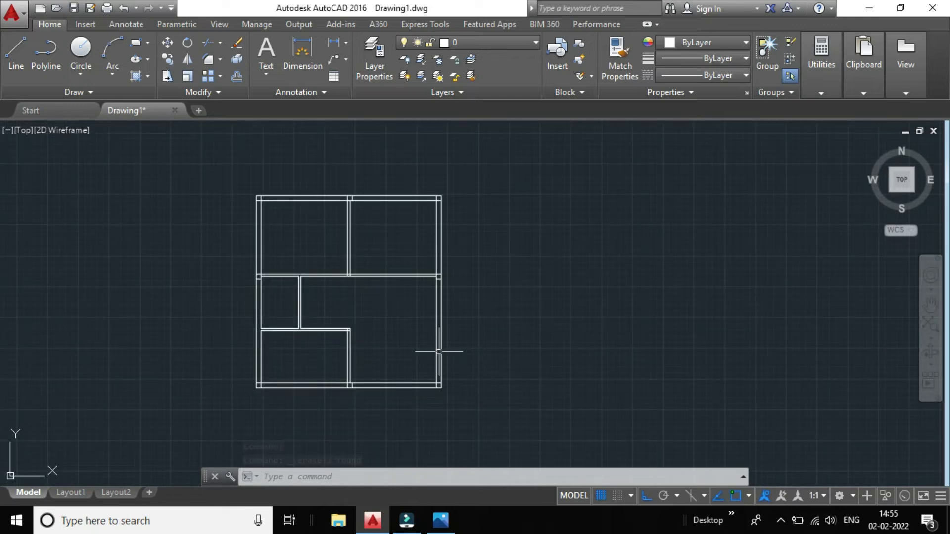
scroll(437, 350, up, 2)
middle_drag(240, 303, 260, 318)
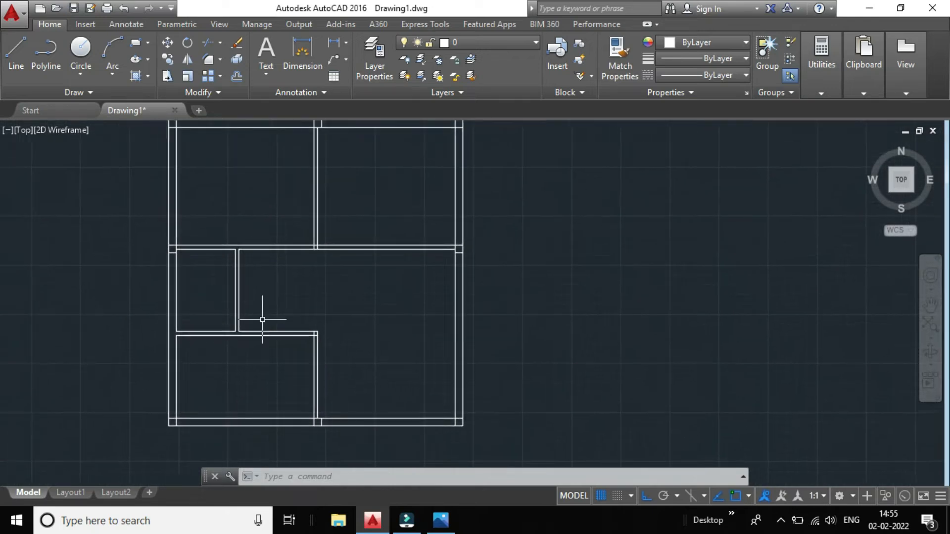
scroll(261, 318, down, 2)
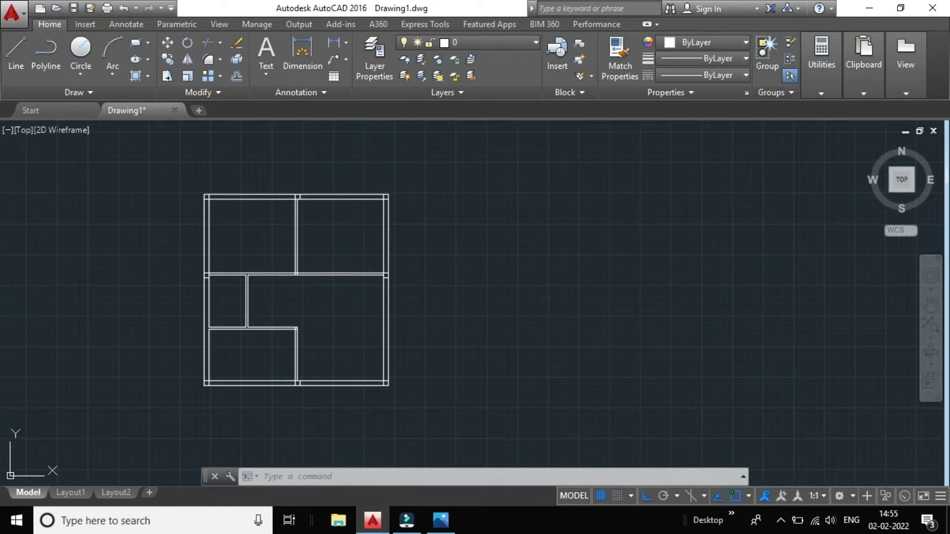
- Switch to the reference floor plan image in Photos and examine its columns, room layout, doors and windows
mouse_move(440, 521)
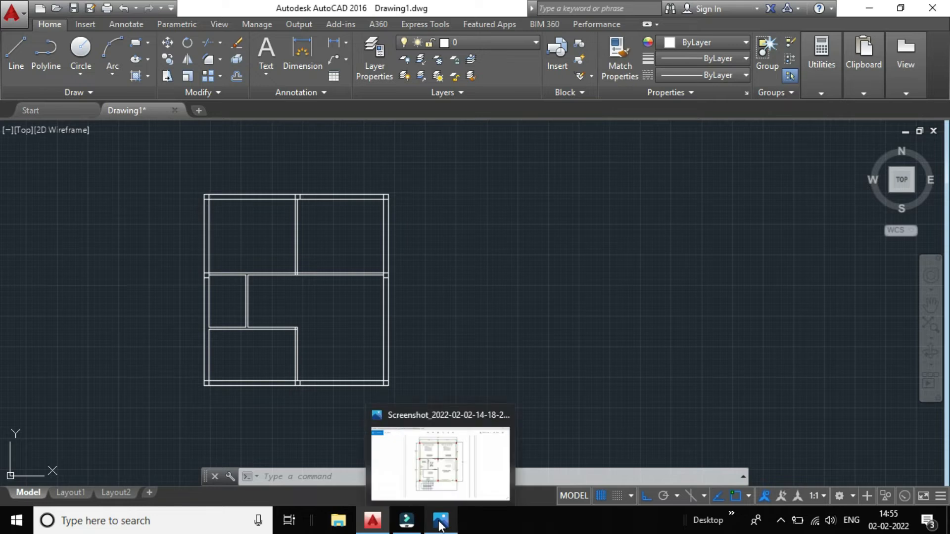
click(432, 478)
scroll(327, 310, up, 3)
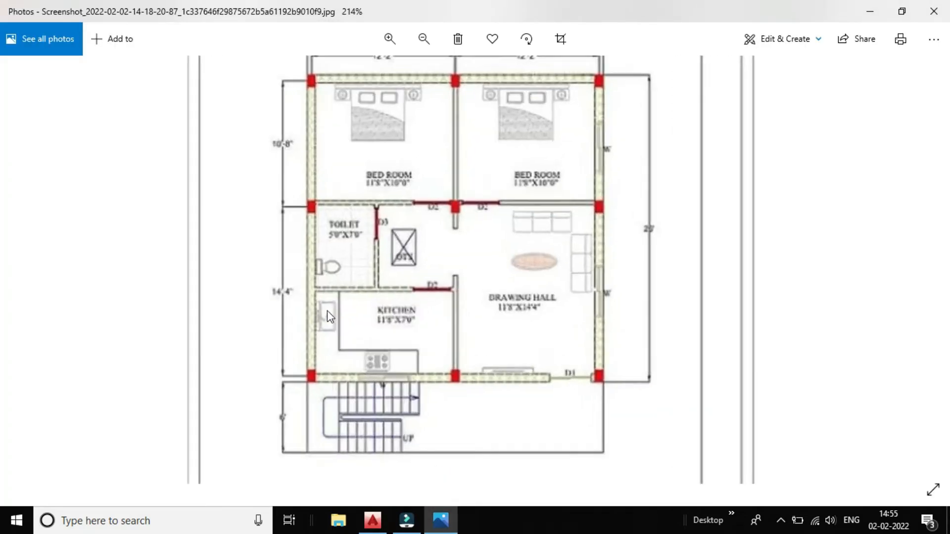
scroll(266, 271, down, 3)
scroll(497, 342, down, 2)
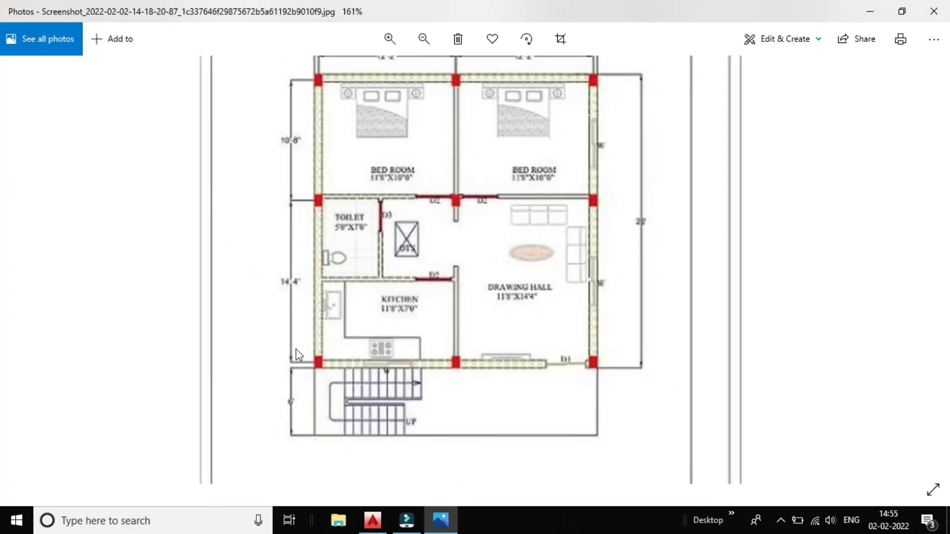
scroll(434, 340, up, 2)
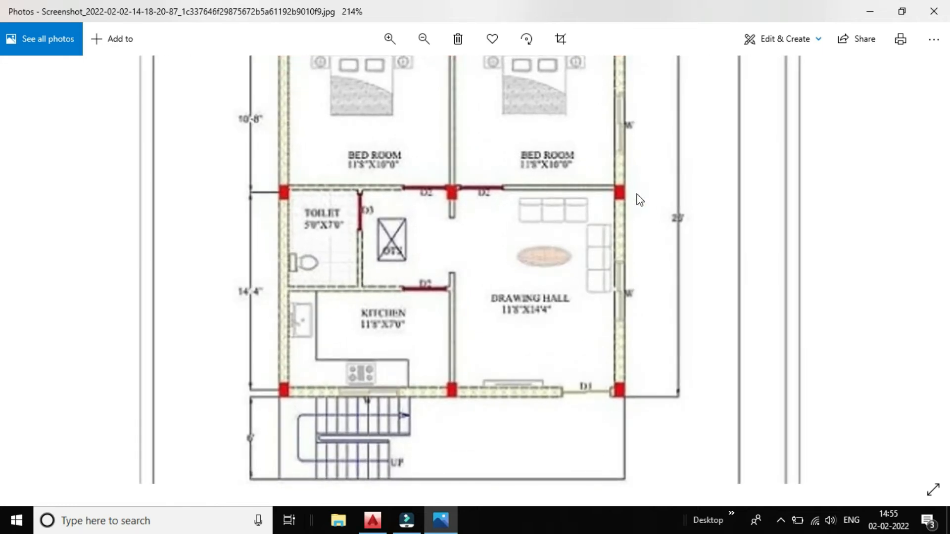
scroll(487, 225, down, 2)
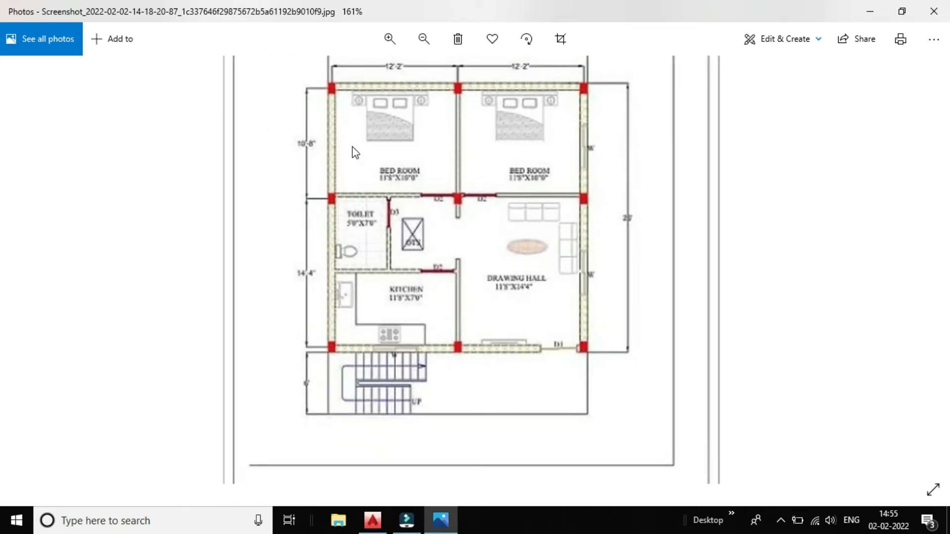
scroll(364, 167, down, 1)
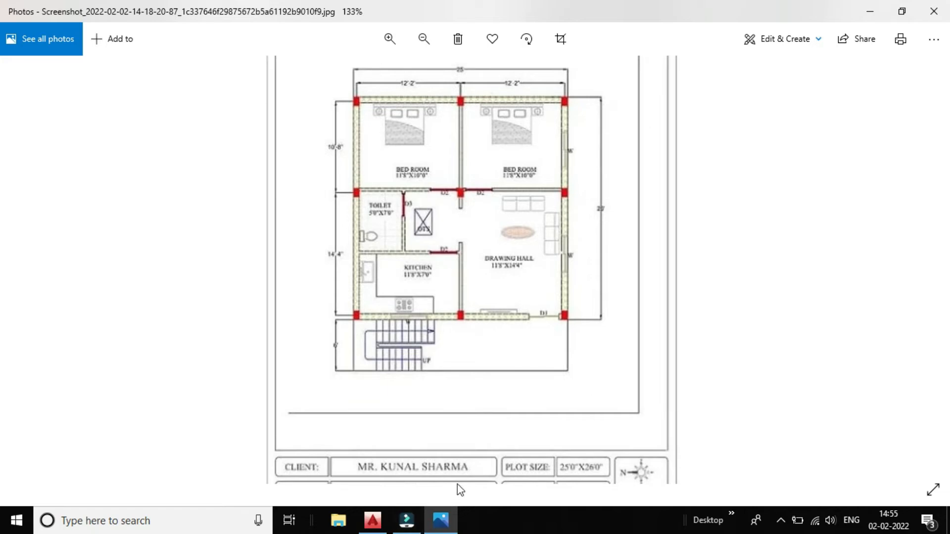
mouse_move(394, 525)
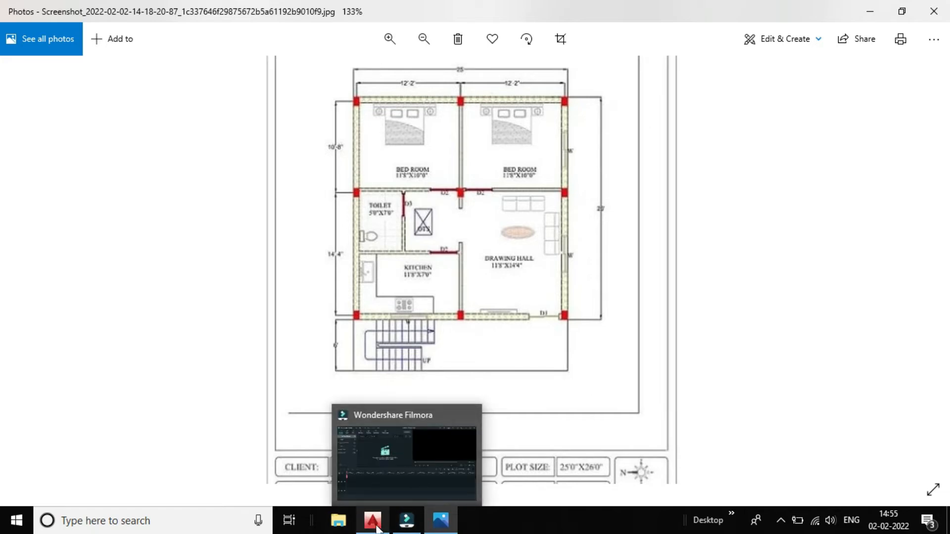
- Compare the AutoCAD drawing with the reference plan in Photos, examining the central wall between the dining area and drawing hall
click(363, 477)
scroll(312, 230, up, 2)
scroll(311, 263, down, 4)
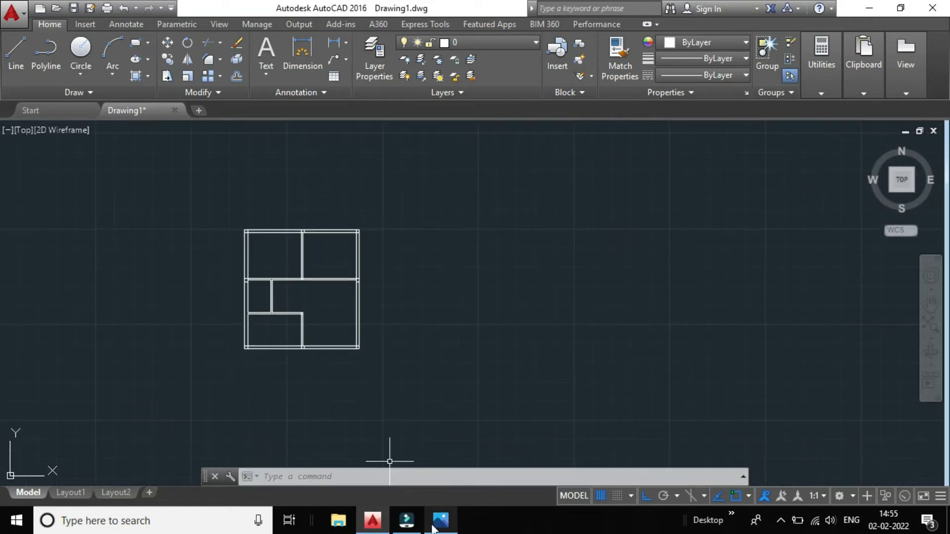
mouse_move(440, 520)
click(421, 470)
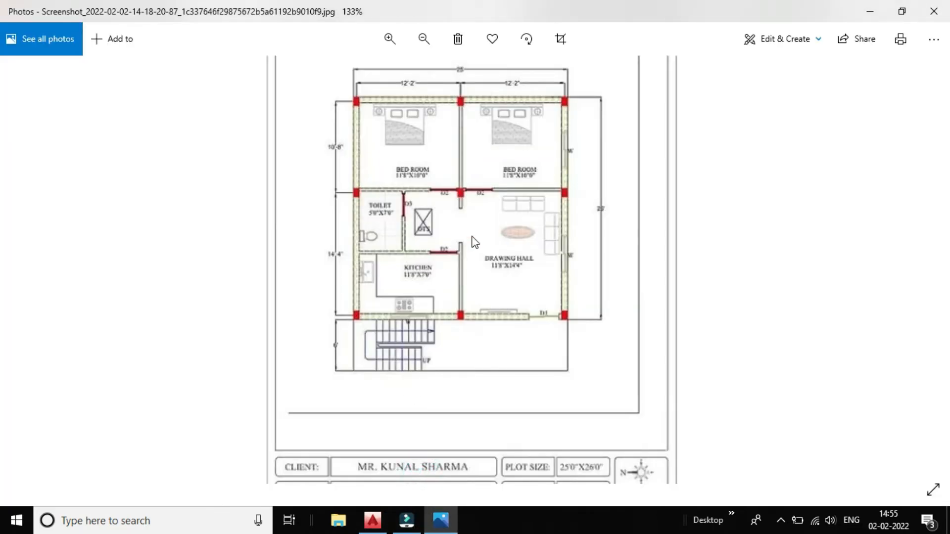
scroll(428, 210, up, 5)
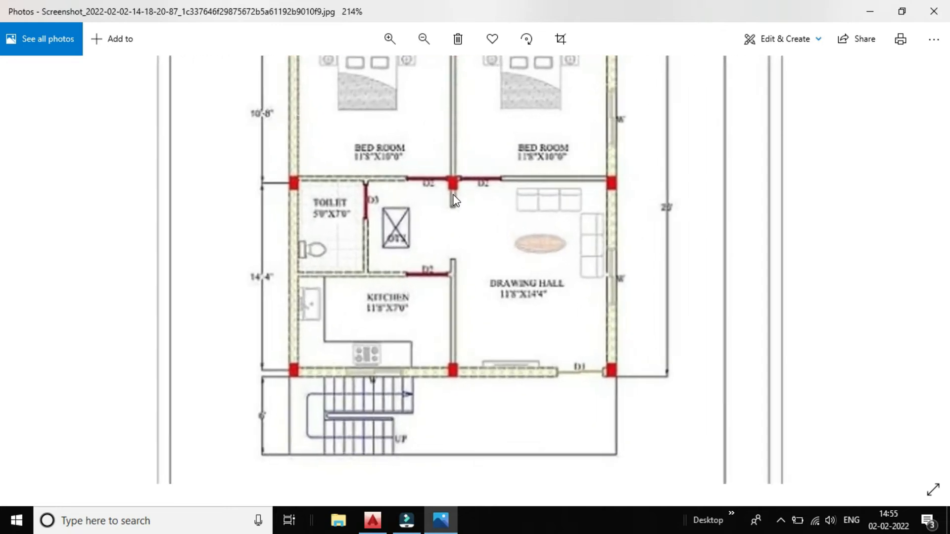
scroll(456, 200, up, 4)
scroll(455, 200, down, 2)
scroll(456, 200, down, 3)
scroll(452, 220, down, 2)
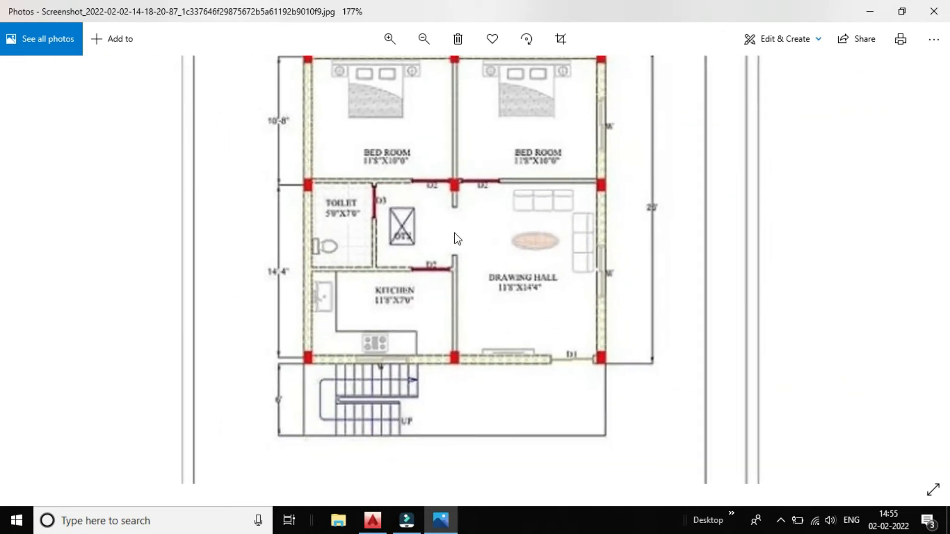
mouse_move(419, 522)
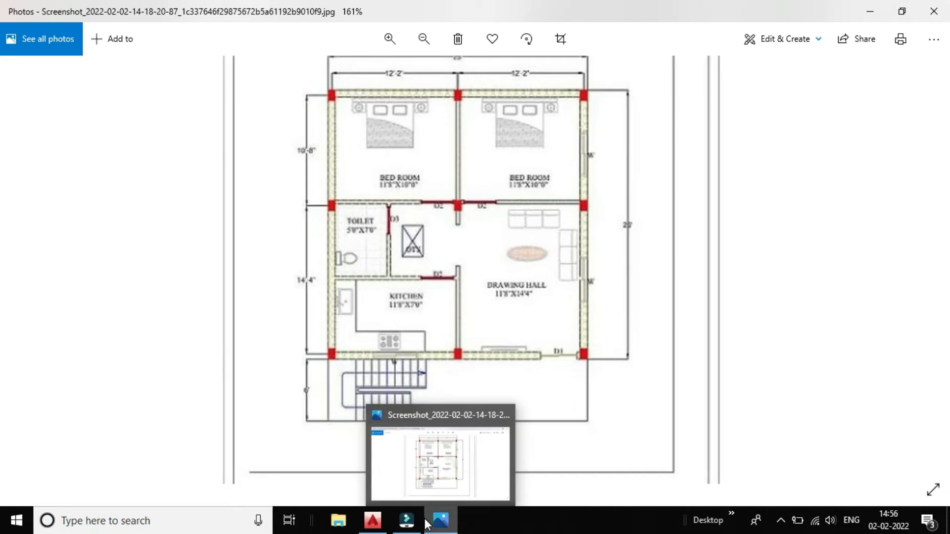
mouse_move(383, 524)
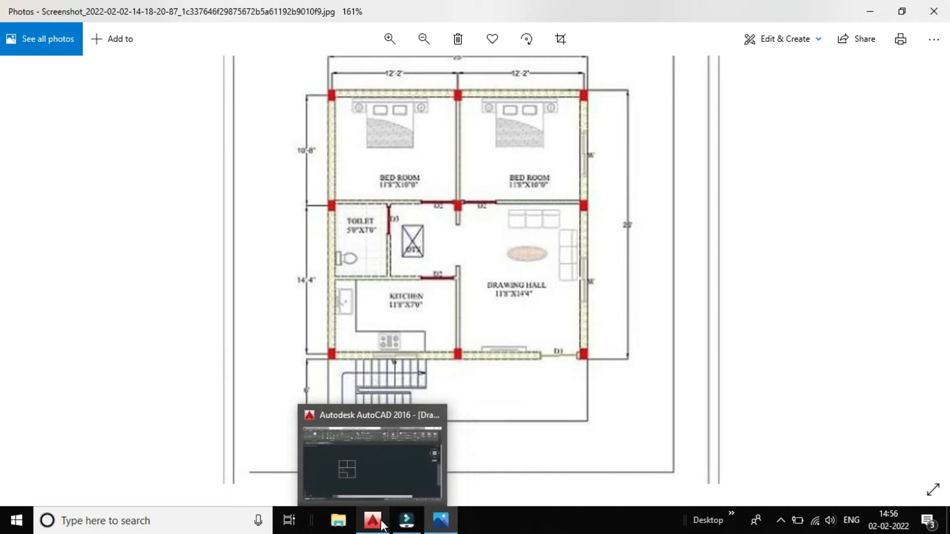
- Switch to AutoCAD and extend both lines of the partition between the bedrooms down to the kitchen walls, using all objects as boundaries
click(360, 476)
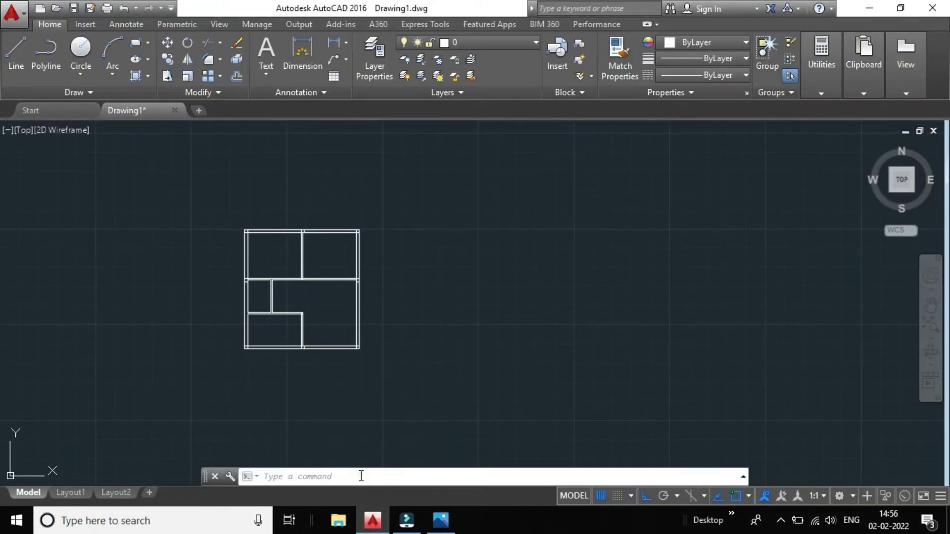
scroll(277, 306, up, 6)
scroll(153, 281, down, 4)
scroll(130, 192, up, 2)
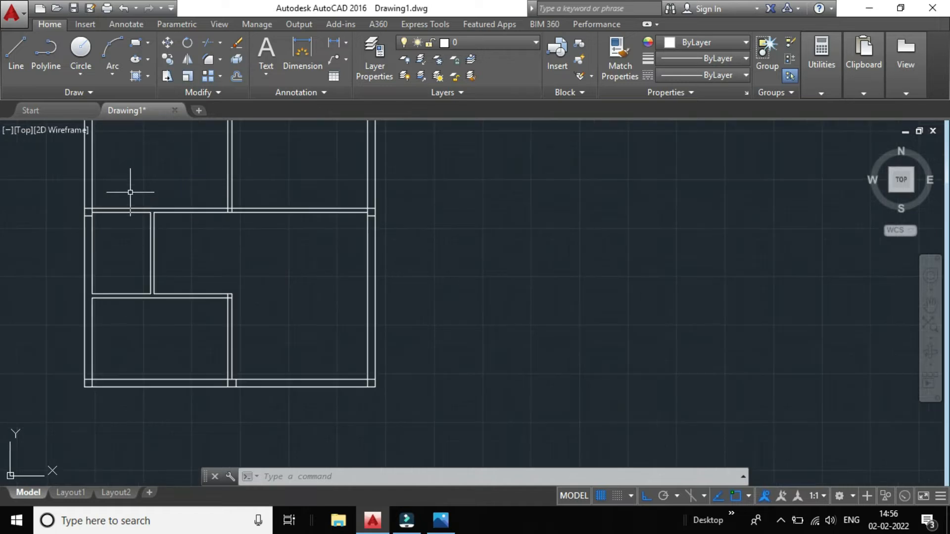
click(220, 42)
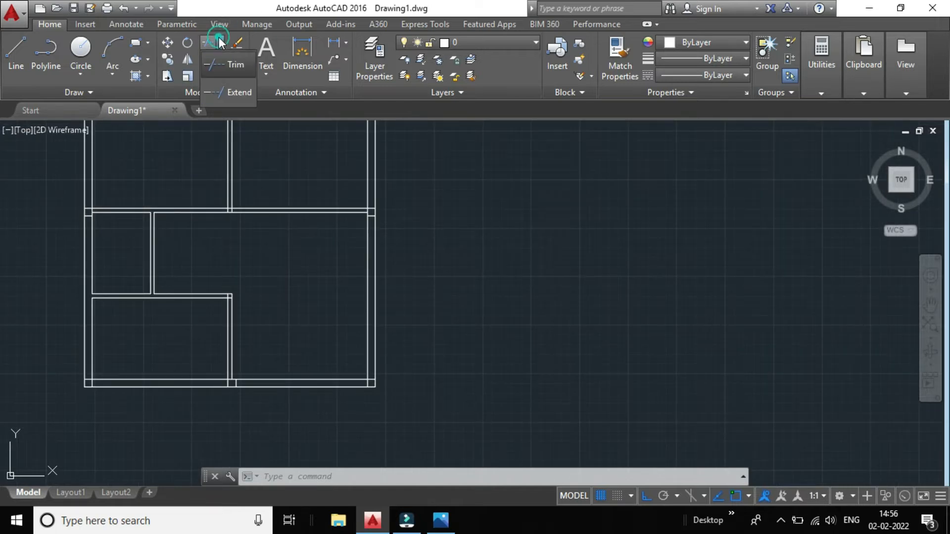
click(230, 94)
scroll(234, 221, up, 4)
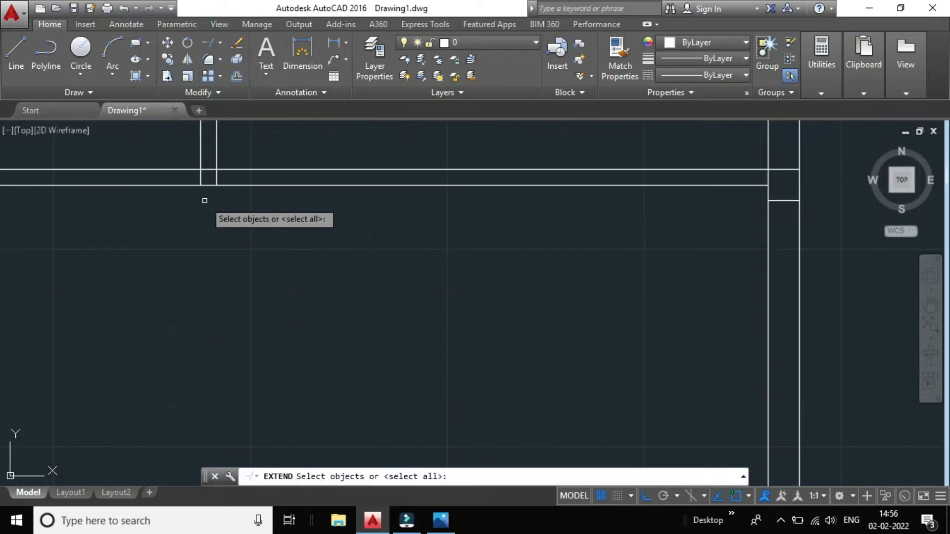
key(Return)
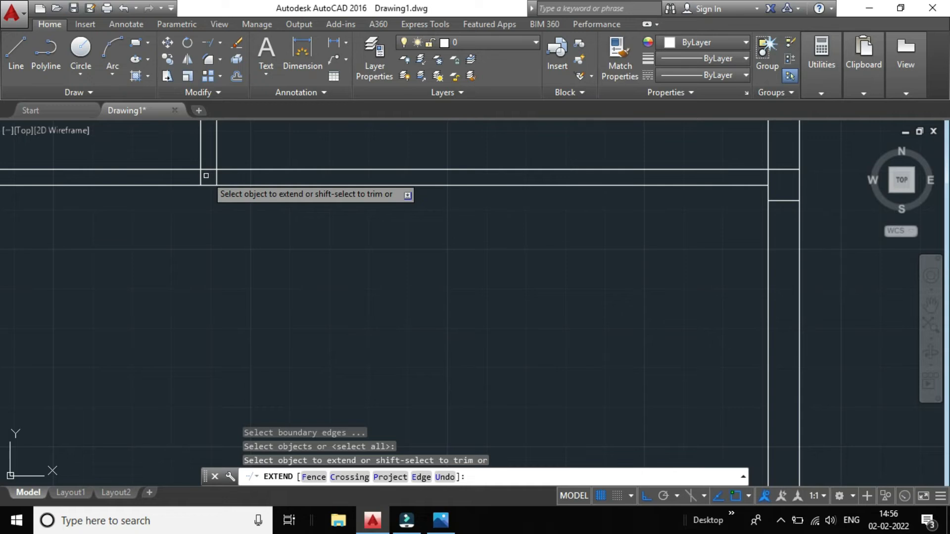
click(198, 179)
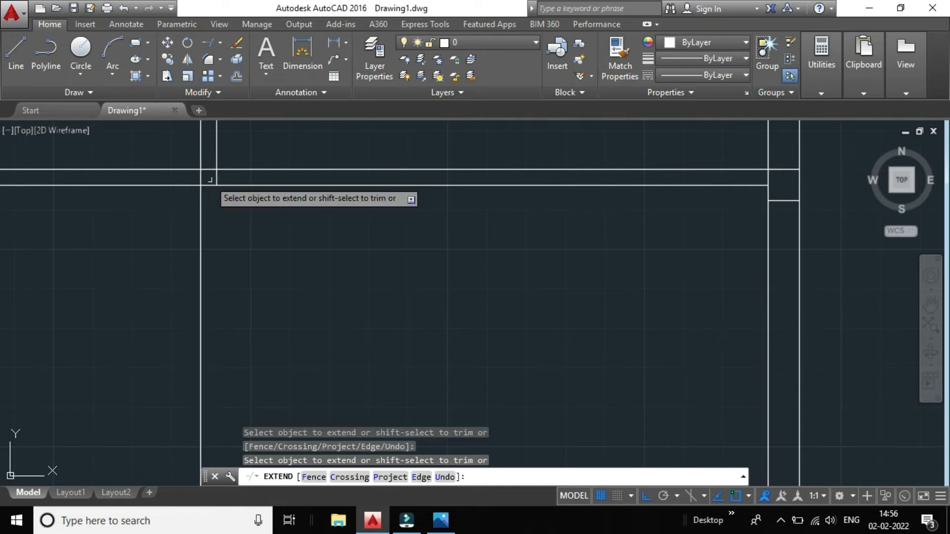
click(216, 177)
scroll(217, 177, down, 4)
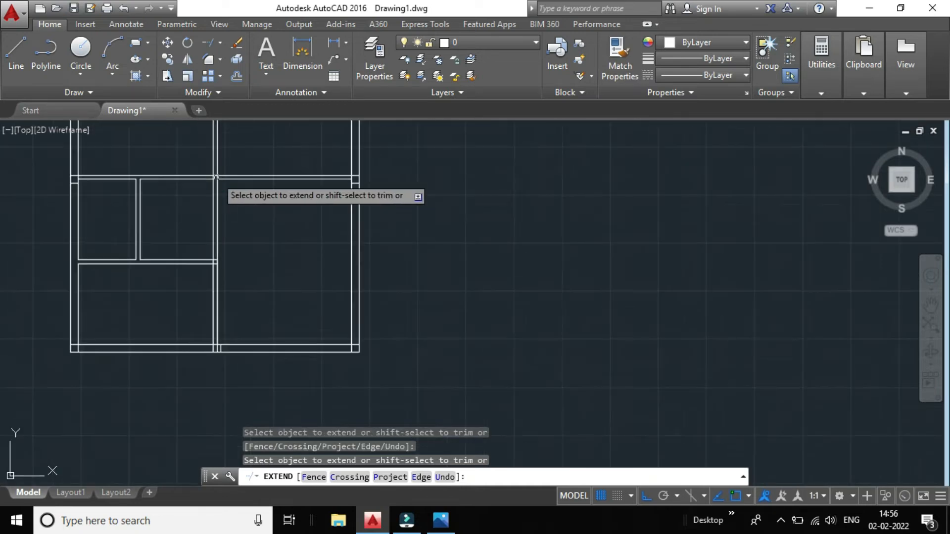
scroll(233, 246, up, 3)
scroll(158, 224, down, 3)
scroll(157, 224, up, 4)
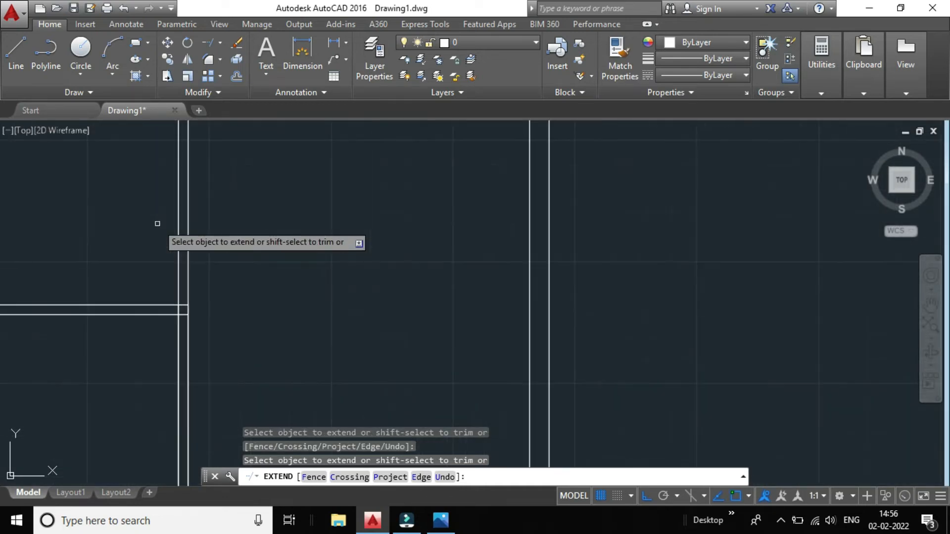
scroll(158, 224, down, 2)
key(Escape)
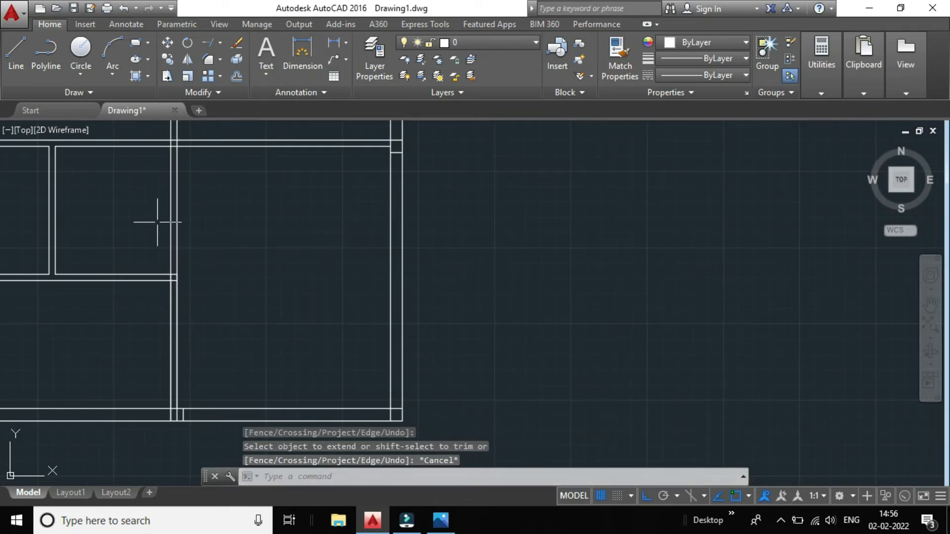
- Start Offset and examine the opening and short wall stubs between the dining area and drawing hall in the Photos reference plan
scroll(144, 198, down, 2)
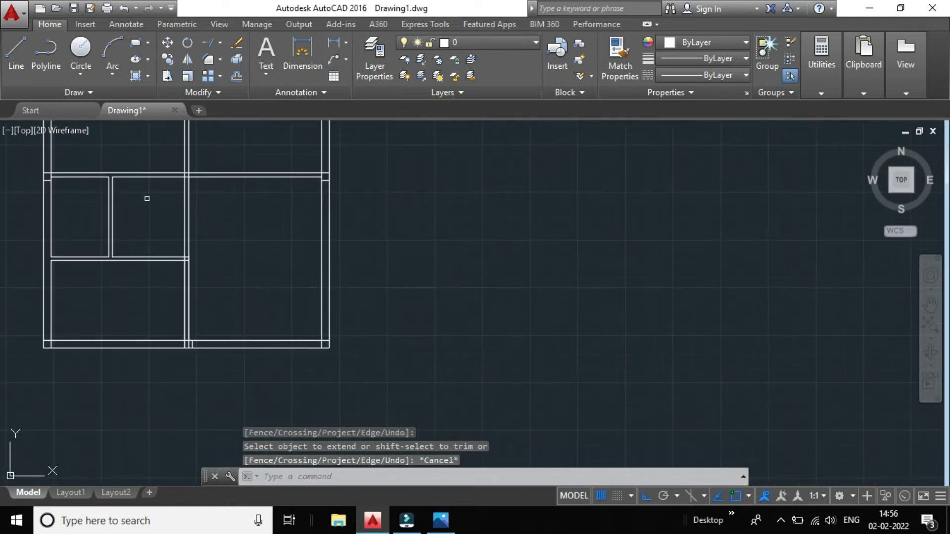
scroll(144, 196, up, 3)
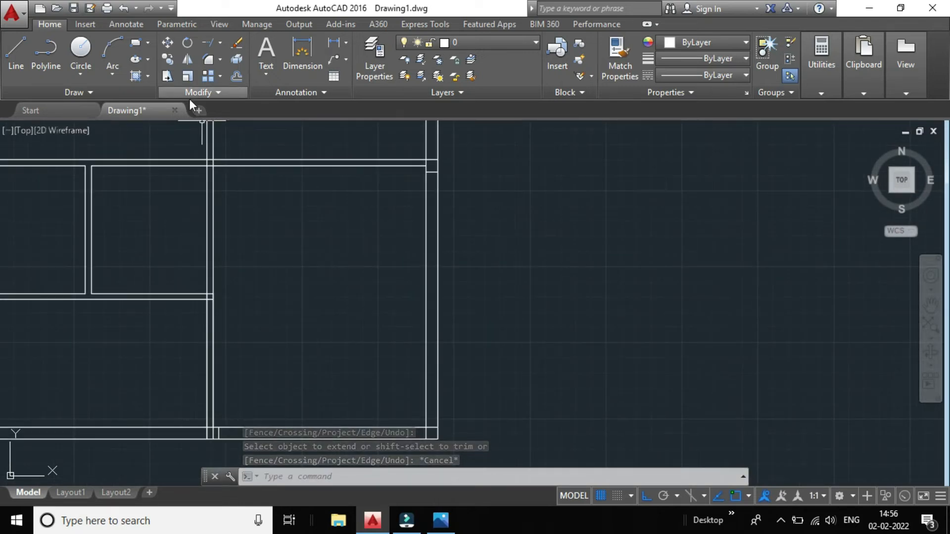
scroll(174, 131, up, 2)
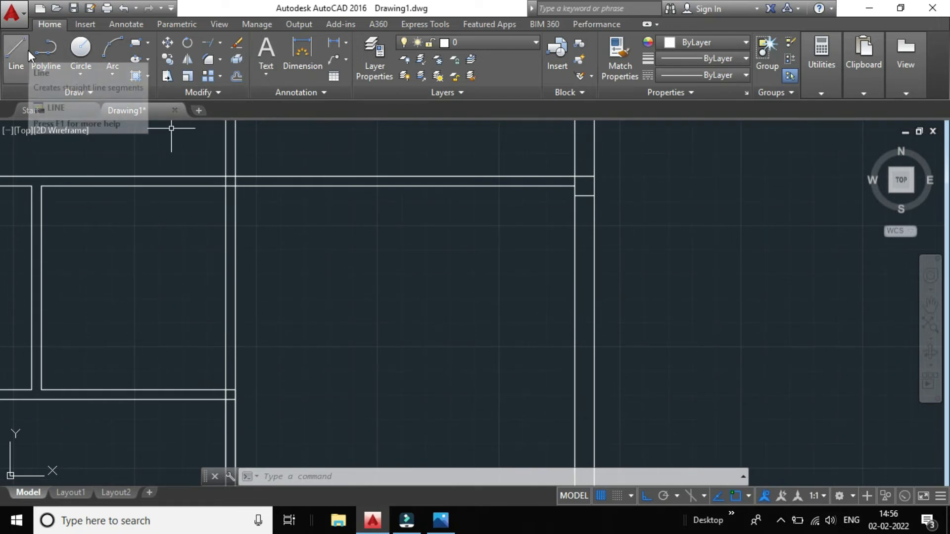
click(237, 76)
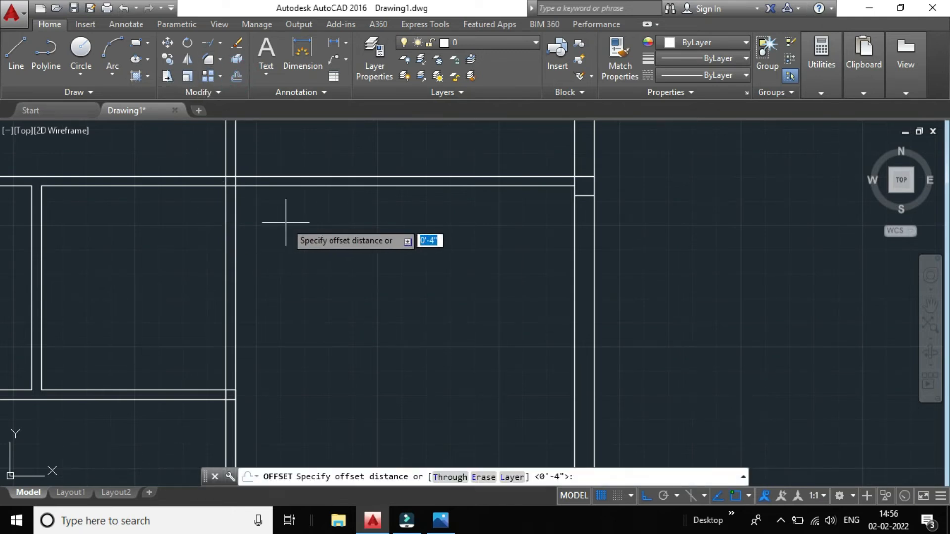
mouse_move(440, 519)
click(421, 465)
scroll(397, 286, up, 2)
scroll(424, 224, up, 2)
scroll(446, 201, up, 2)
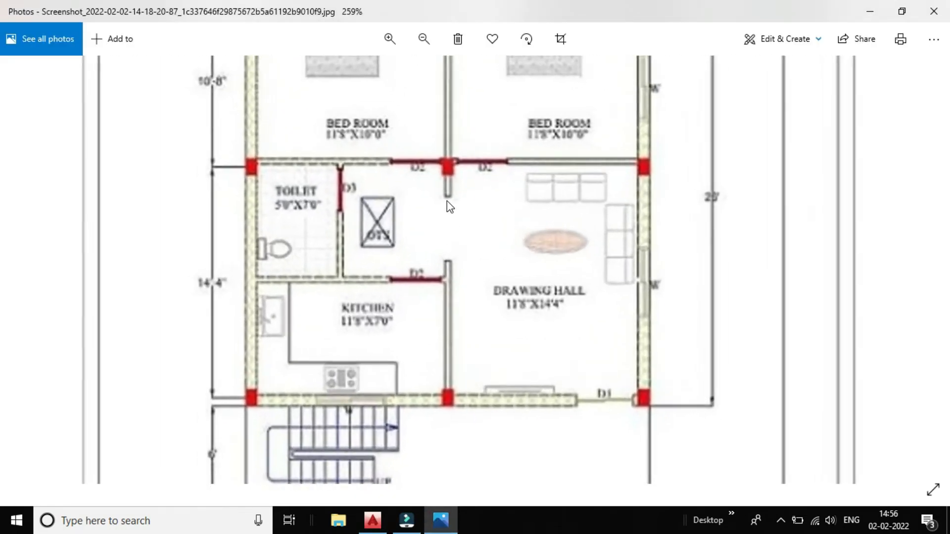
scroll(285, 219, up, 2)
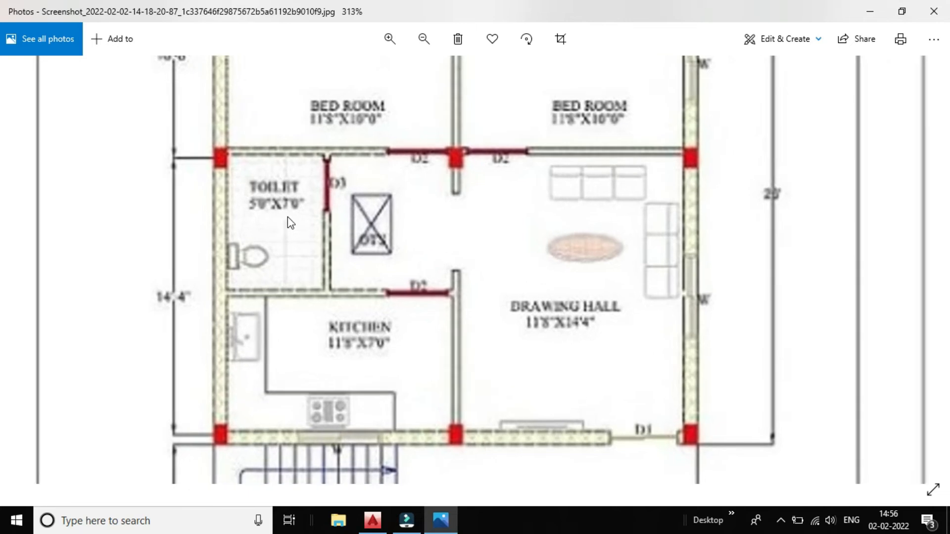
scroll(457, 221, down, 2)
scroll(463, 220, up, 2)
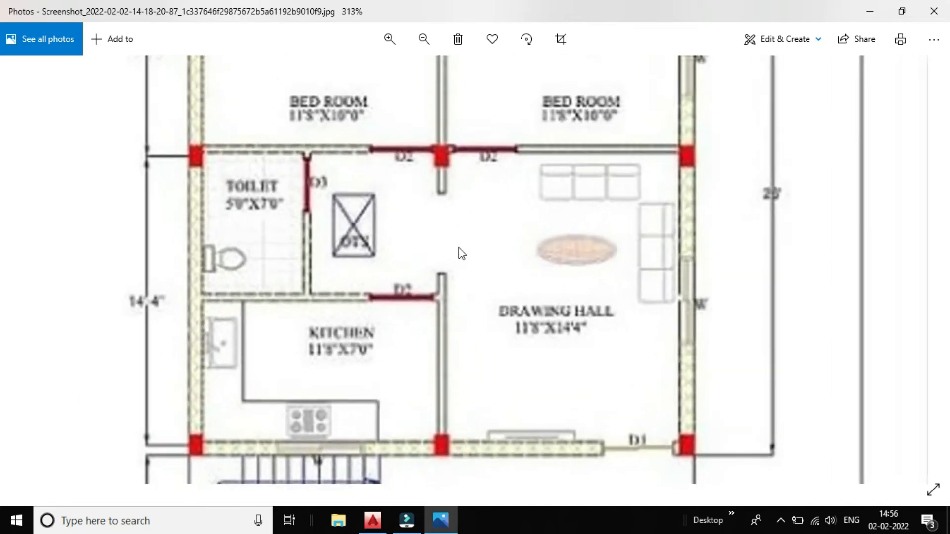
scroll(428, 203, up, 1)
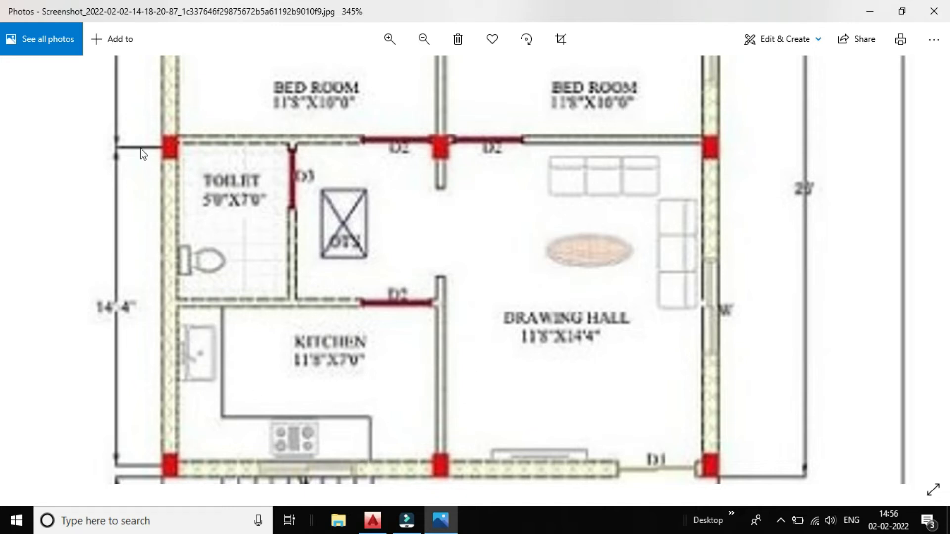
scroll(251, 221, up, 3)
scroll(251, 221, down, 5)
scroll(384, 250, down, 1)
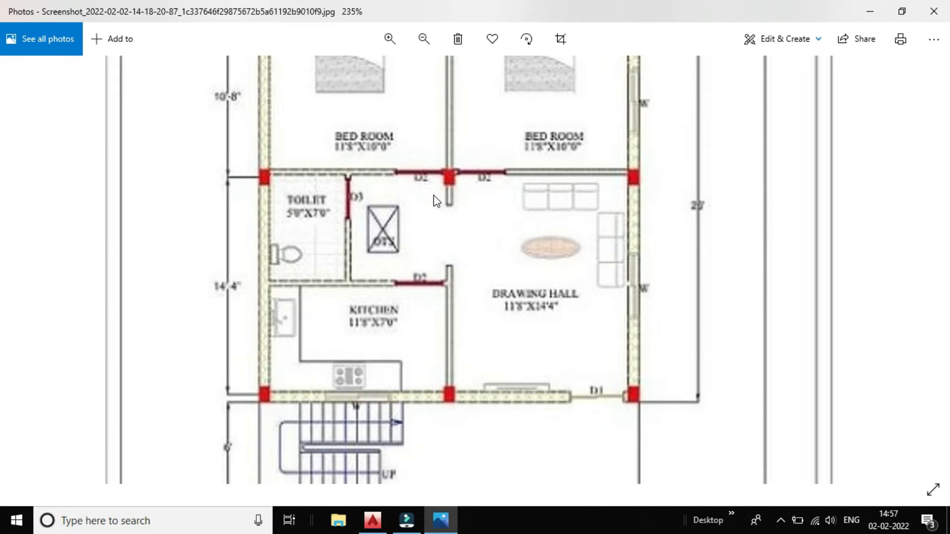
scroll(452, 198, up, 1)
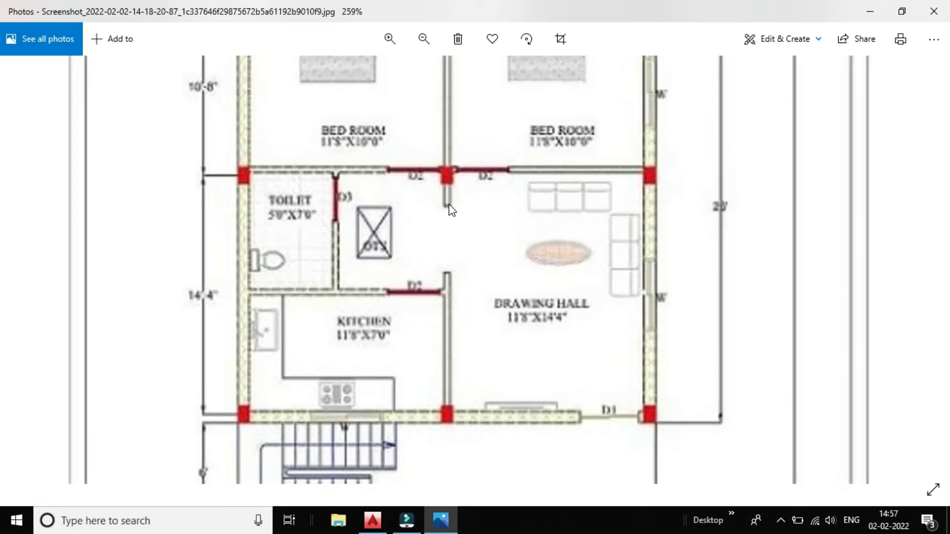
scroll(449, 204, up, 4)
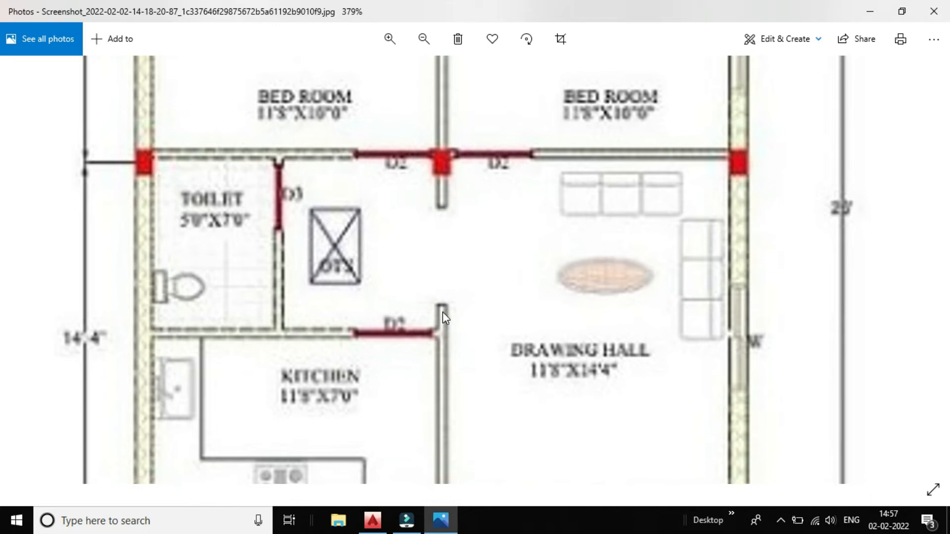
scroll(442, 311, up, 1)
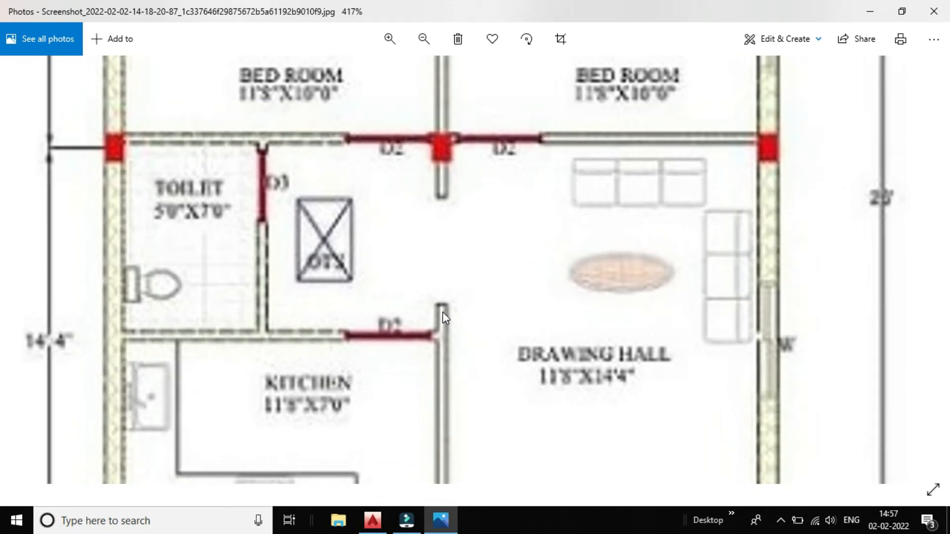
mouse_move(378, 519)
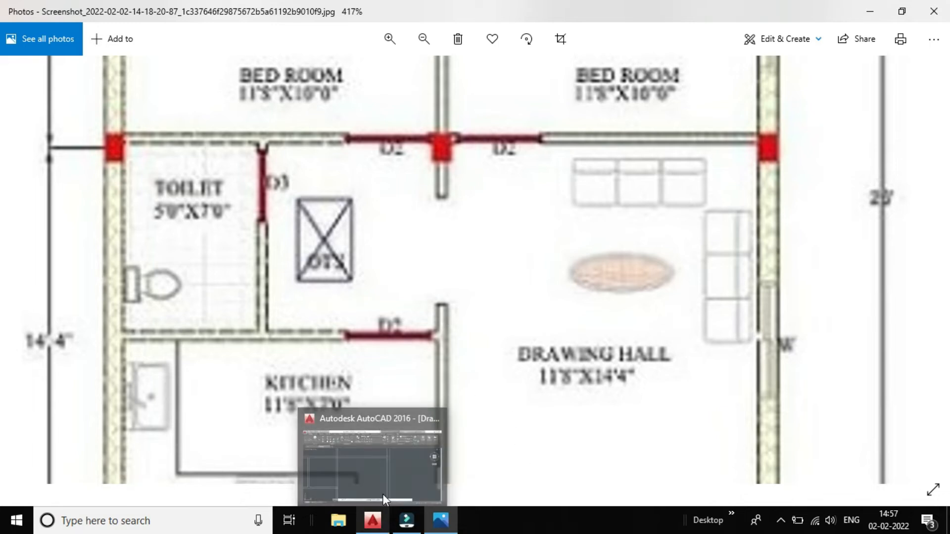
- Switch to AutoCAD and offset the lower line of the horizontal partition below the bedrooms 1'6" downward
click(384, 498)
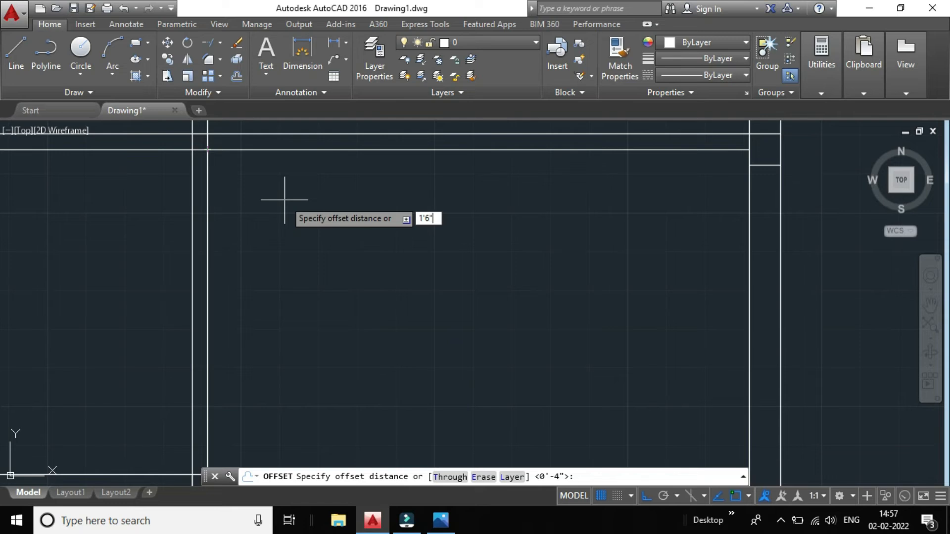
key(Return)
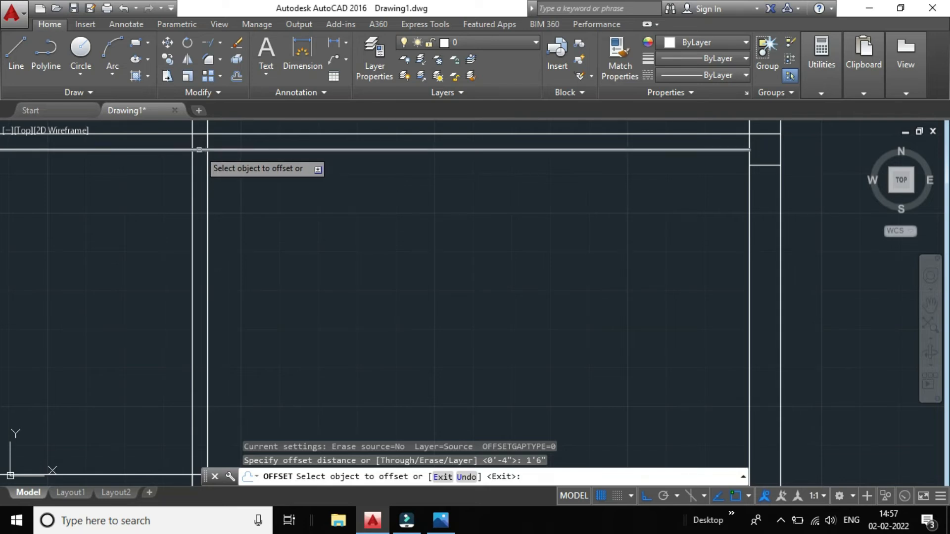
scroll(199, 150, down, 1)
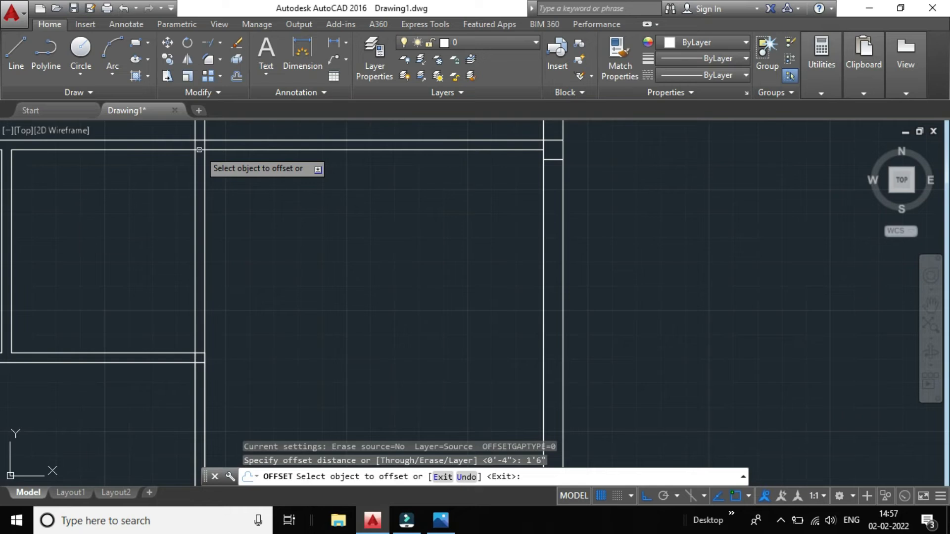
scroll(199, 150, up, 3)
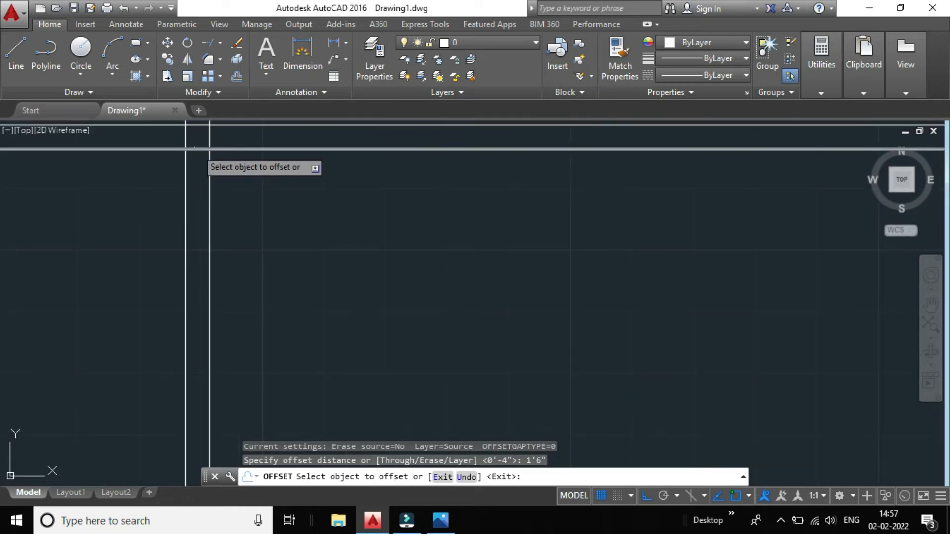
click(194, 148)
click(197, 233)
scroll(198, 235, down, 1)
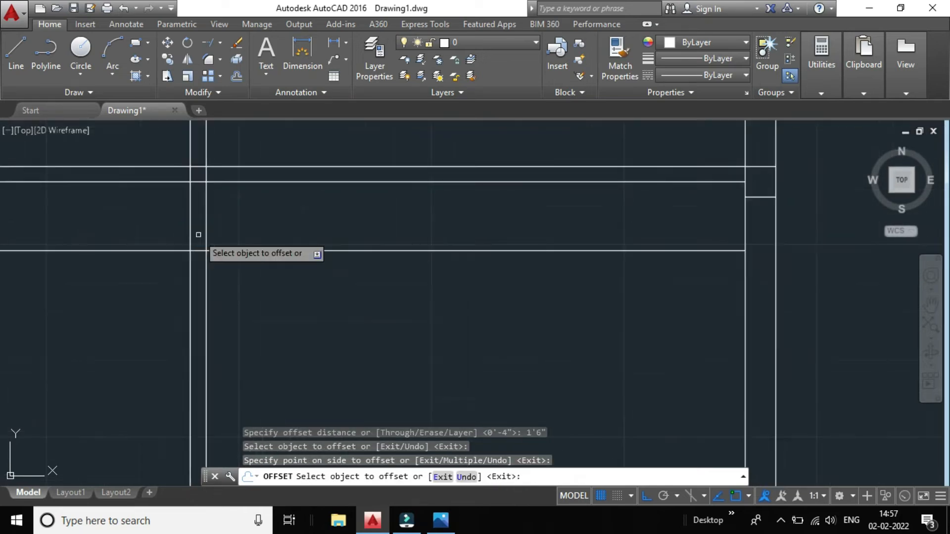
- Offset the upper line of the kitchen's top partition 1'6" upward to mark the opening's lower edge
scroll(198, 234, down, 1)
scroll(203, 326, up, 2)
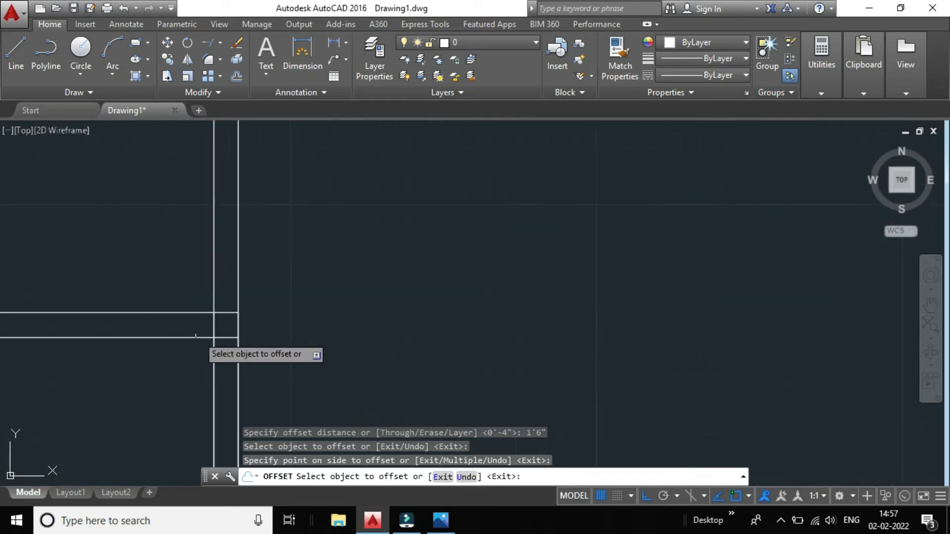
click(214, 314)
click(212, 227)
scroll(212, 227, down, 2)
scroll(208, 208, up, 3)
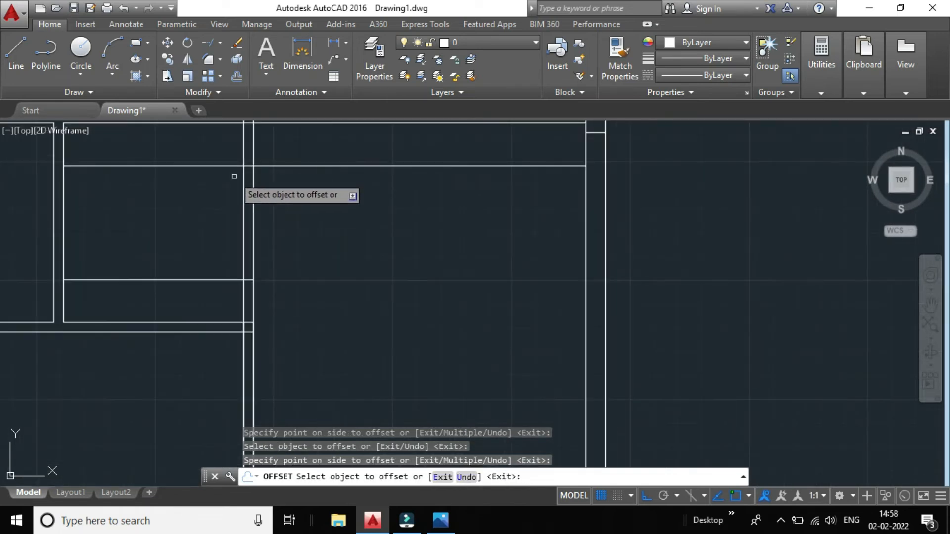
- Extend the line marking the opening's lower edge across to the side walls, using all objects as boundaries
scroll(234, 177, down, 2)
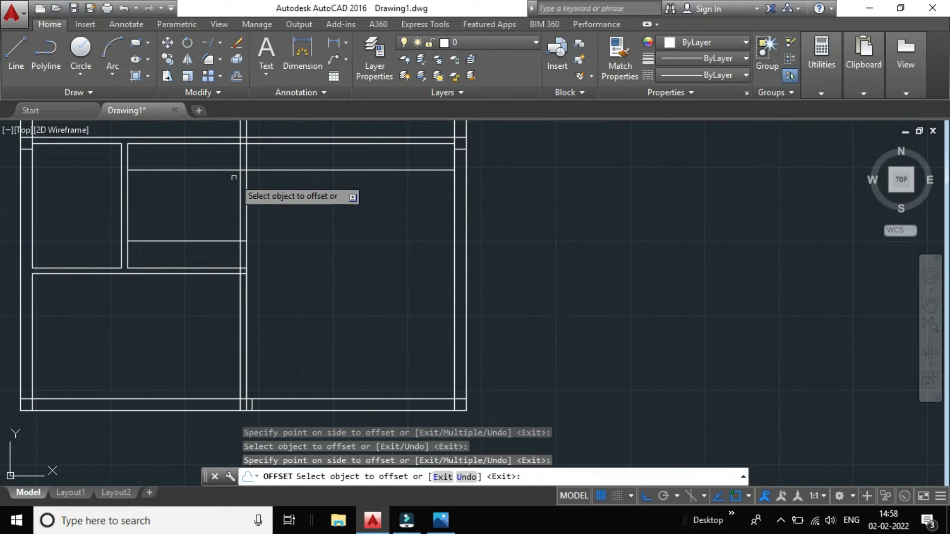
key(Escape)
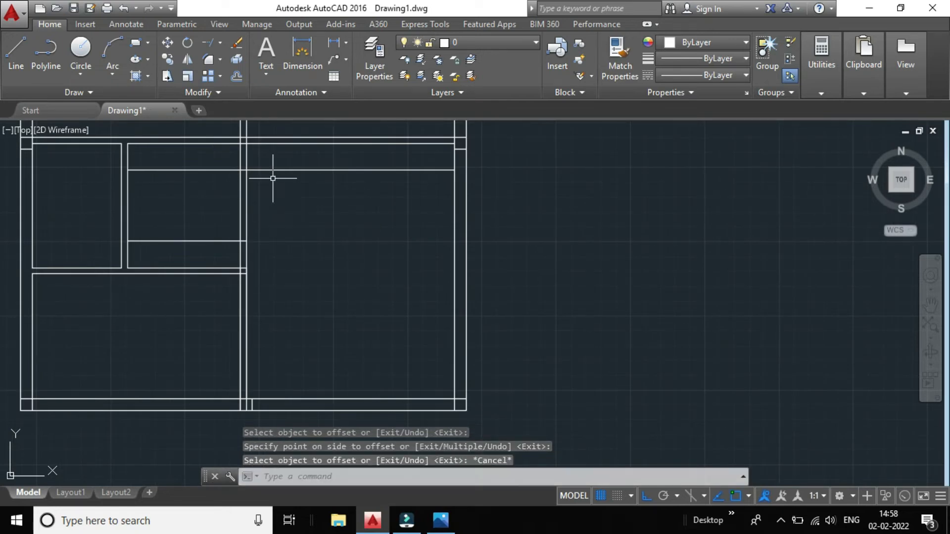
scroll(243, 204, up, 2)
scroll(243, 202, down, 2)
scroll(246, 158, up, 4)
scroll(252, 181, down, 2)
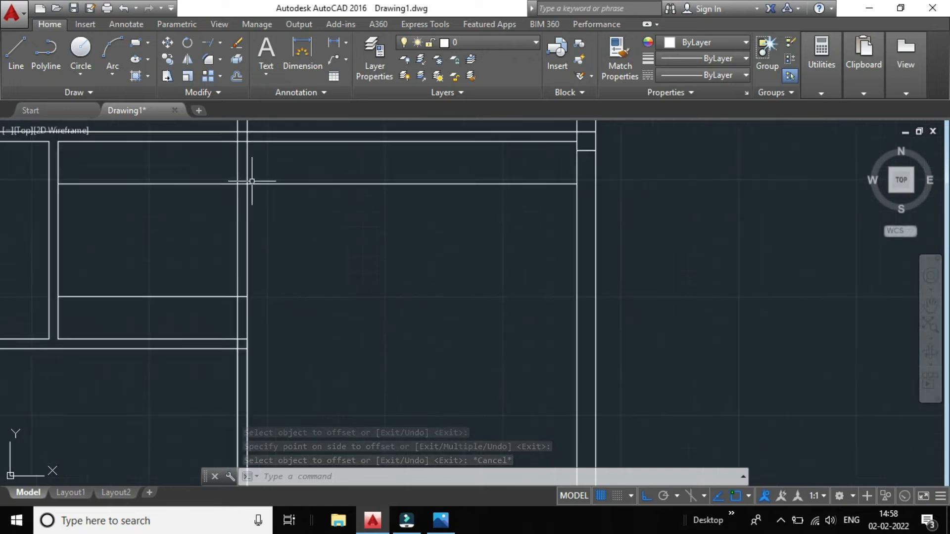
scroll(252, 181, down, 2)
click(206, 42)
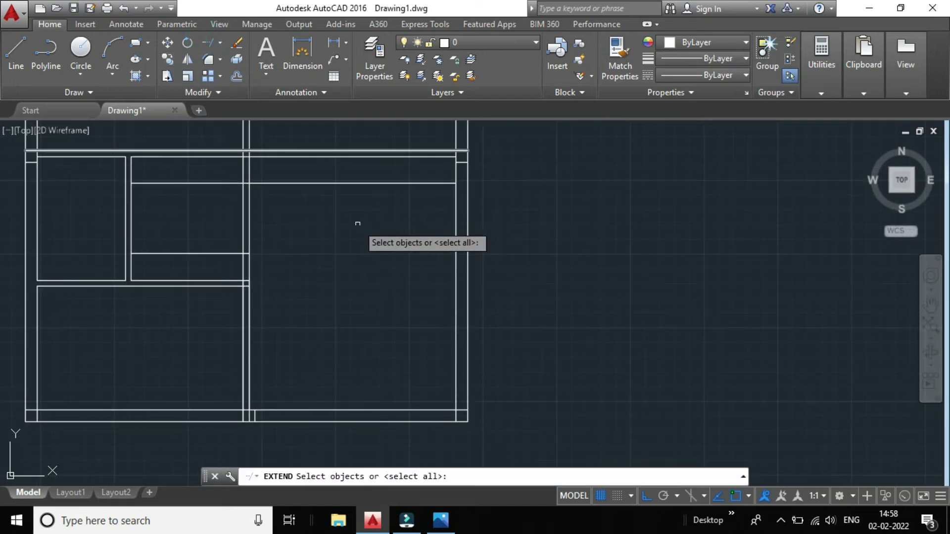
key(Return)
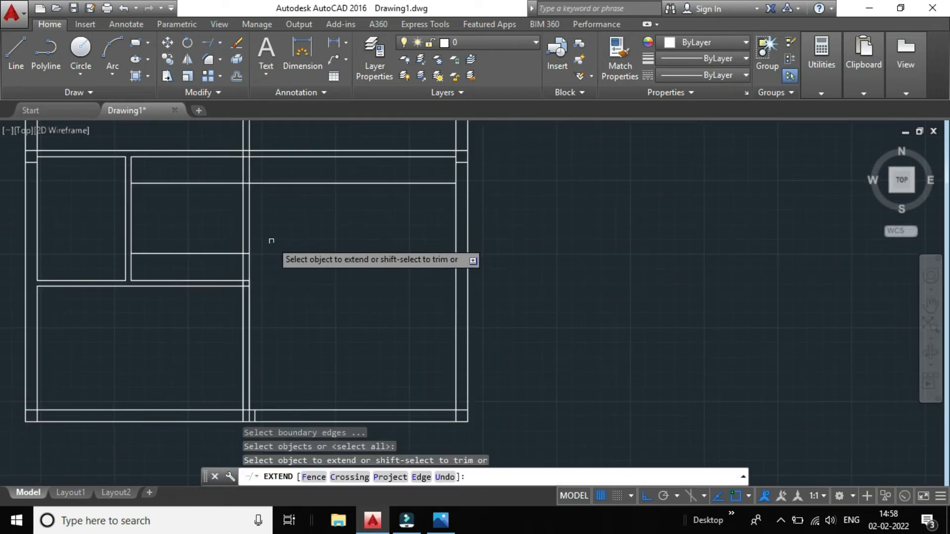
scroll(271, 241, up, 4)
scroll(208, 271, down, 2)
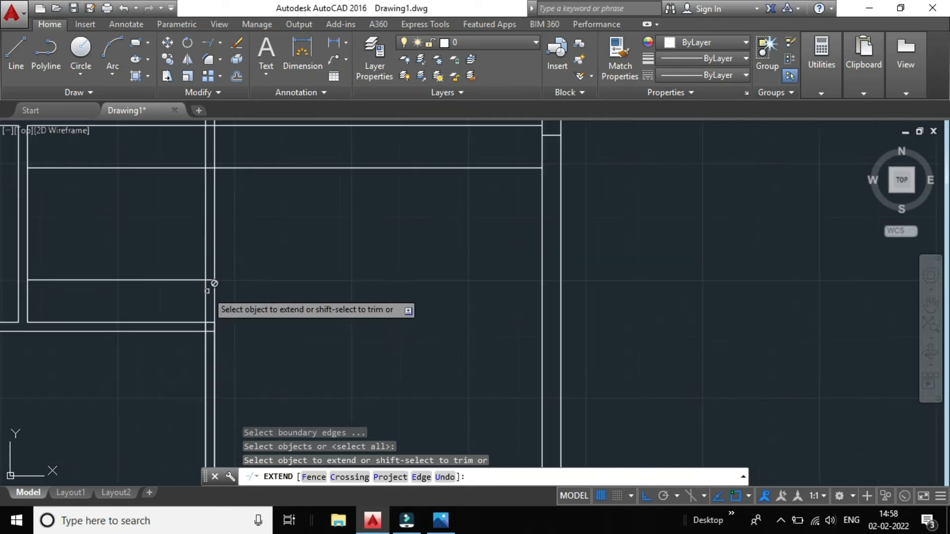
scroll(136, 282, up, 2)
click(137, 282)
click(116, 261)
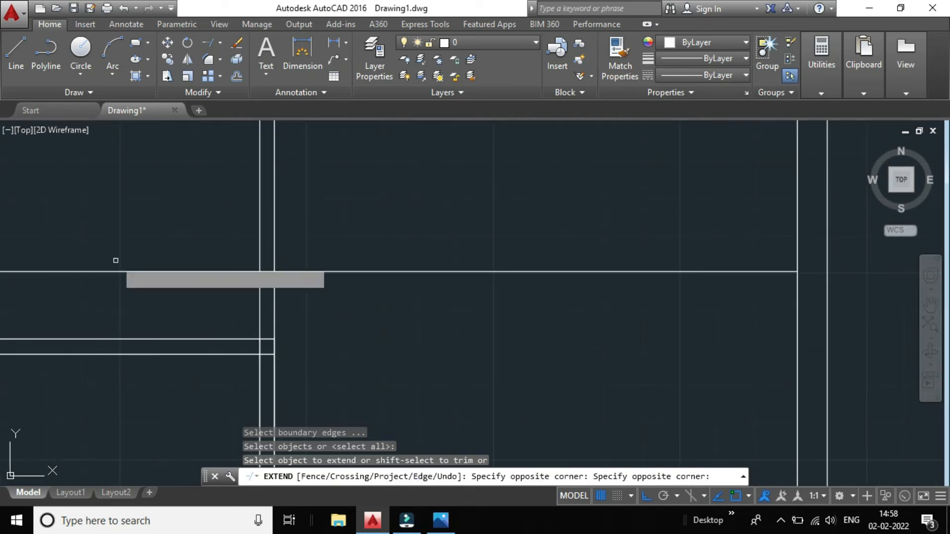
click(161, 272)
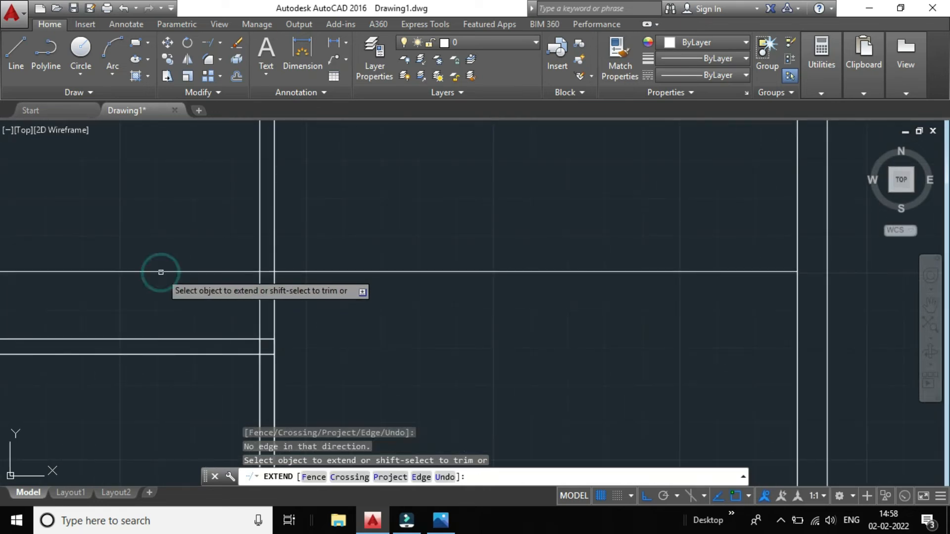
scroll(251, 258, down, 2)
scroll(237, 213, up, 2)
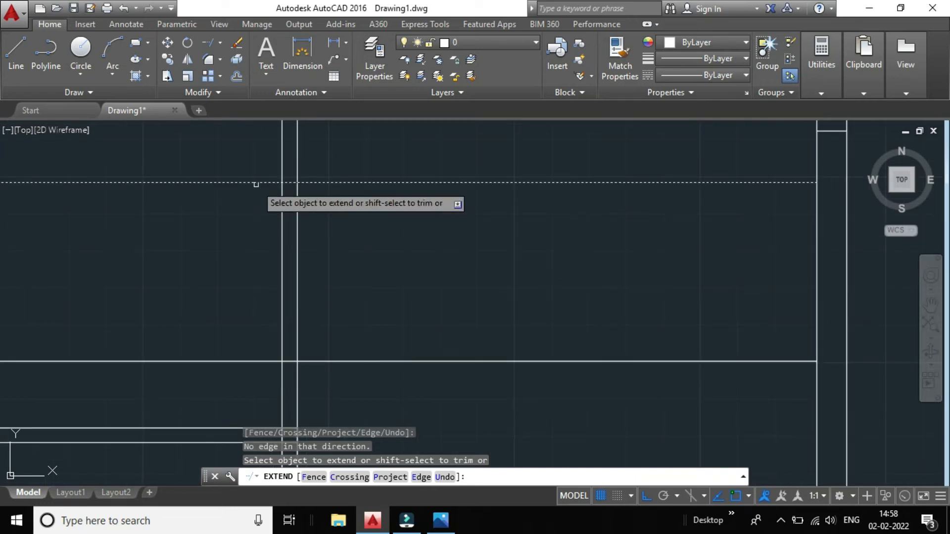
key(Escape)
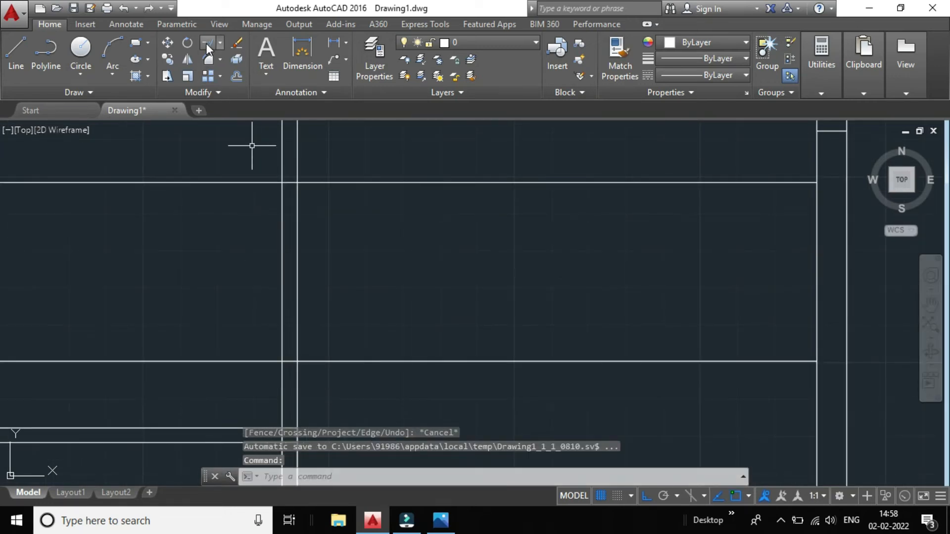
- Trim the opening's lower edge line away on both sides of the vertical partition, using all objects as cutting edges
click(219, 43)
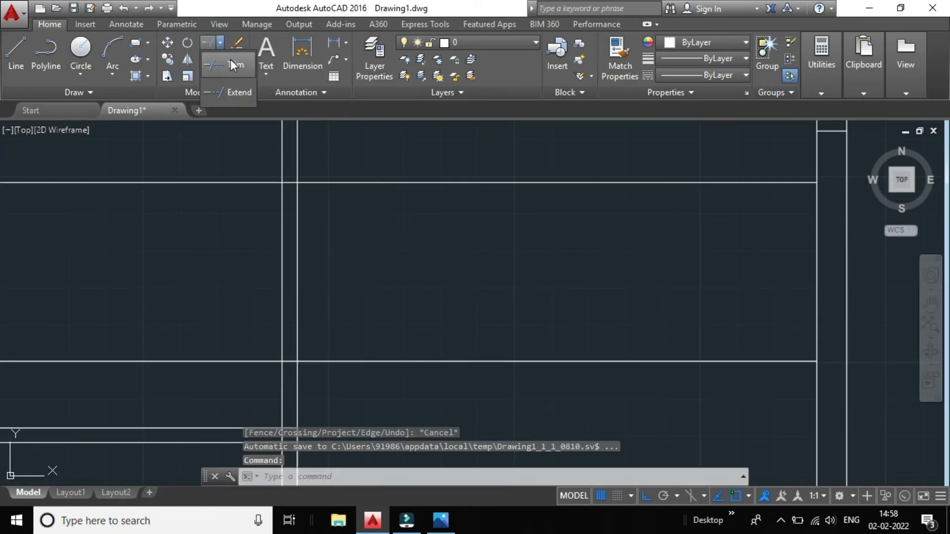
click(230, 63)
key(Return)
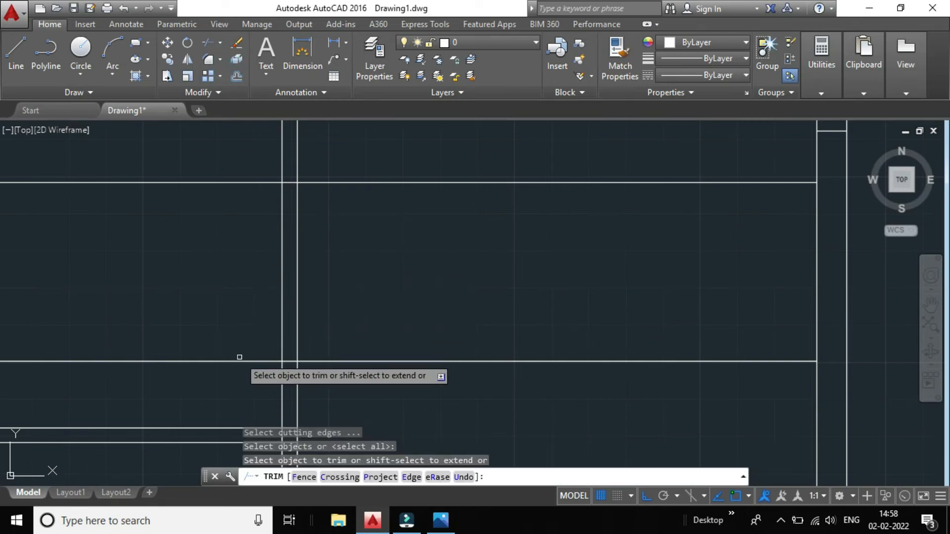
scroll(238, 357, down, 3)
scroll(209, 375, down, 3)
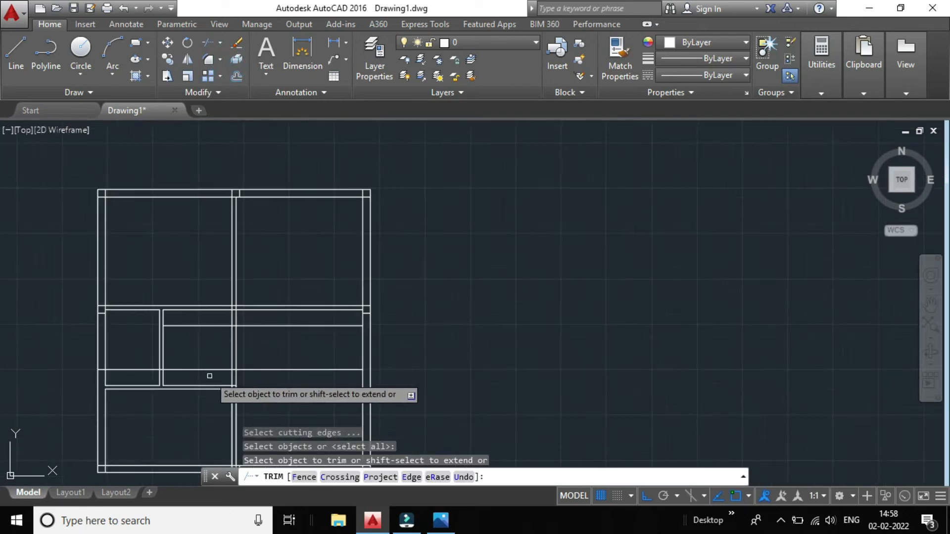
scroll(207, 367, up, 2)
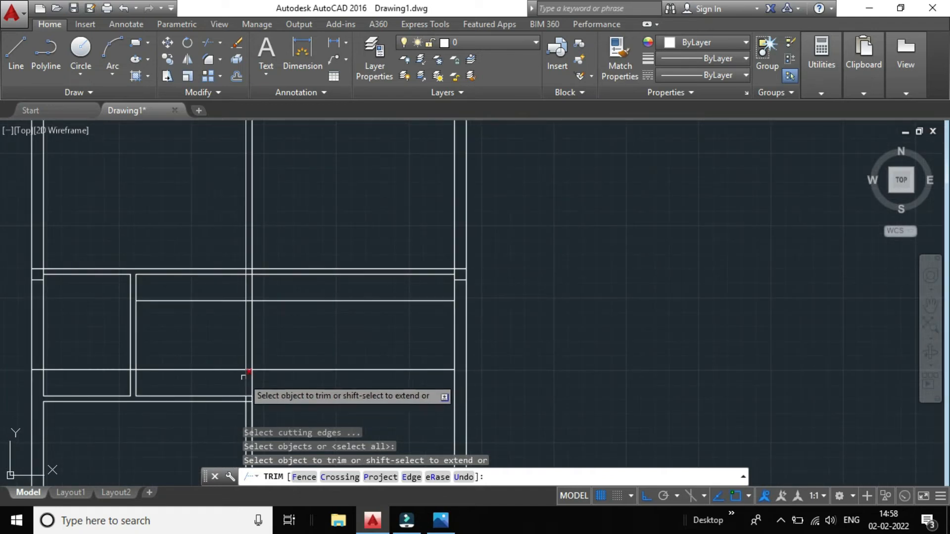
click(229, 368)
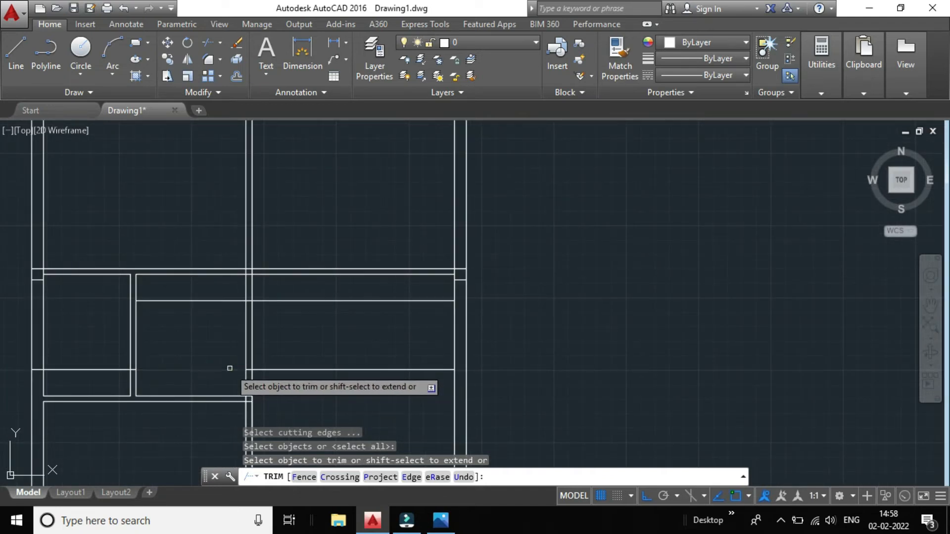
scroll(279, 374, up, 2)
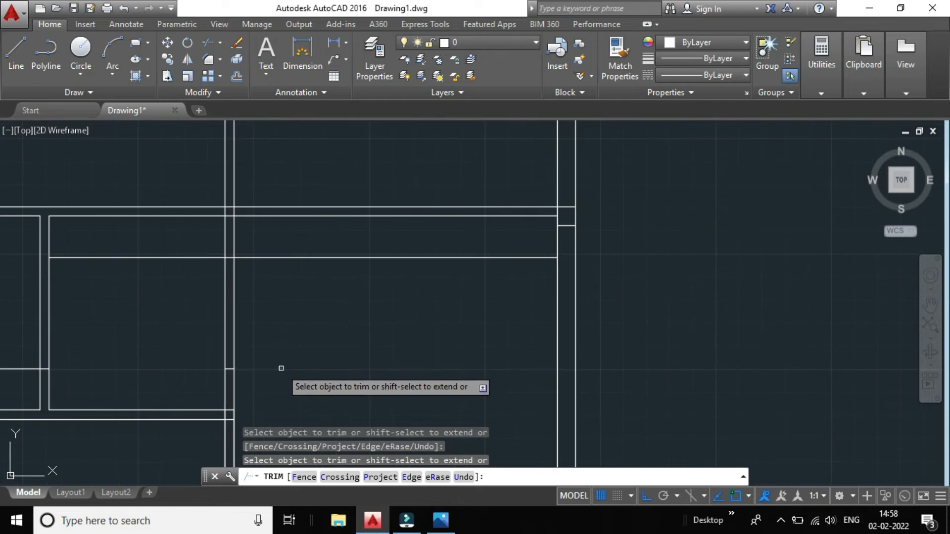
- Trim both vertical partition lines between the opening's edges, and trim the upper edge line on both sides of the partition
click(245, 336)
click(197, 322)
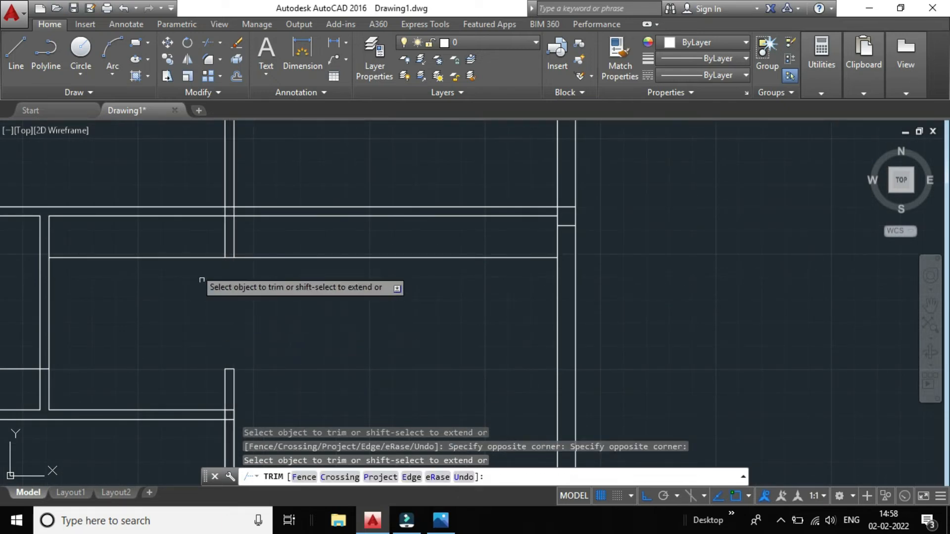
click(170, 256)
click(275, 257)
scroll(275, 260, down, 2)
scroll(237, 281, down, 2)
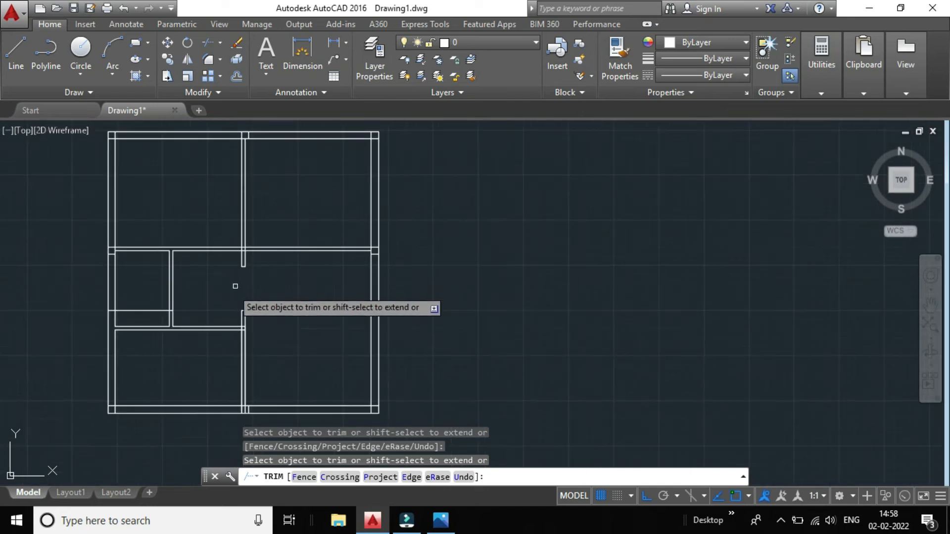
- Examine the wall stubs beside the opening and their junctions with the bedroom and kitchen partitions
scroll(242, 324, up, 2)
scroll(187, 349, down, 2)
scroll(187, 348, up, 2)
scroll(100, 327, down, 2)
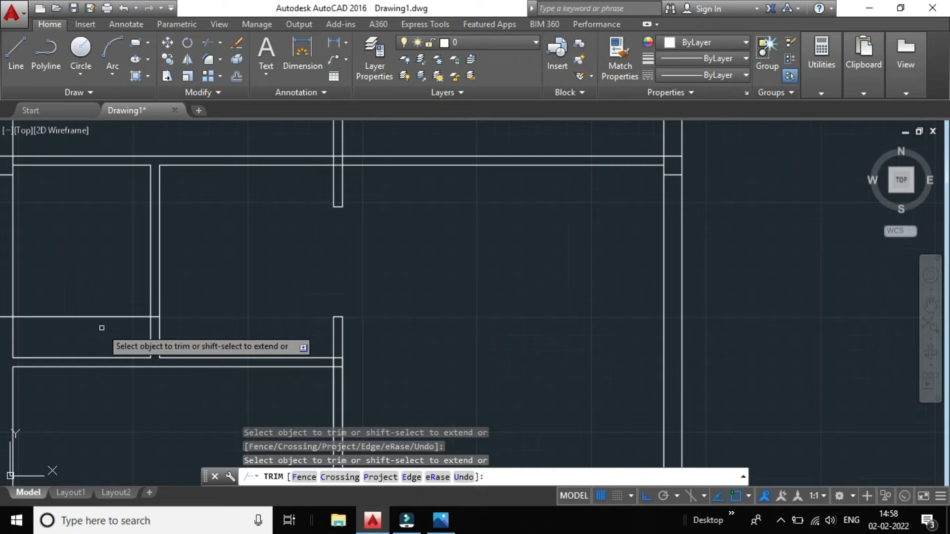
scroll(112, 324, up, 2)
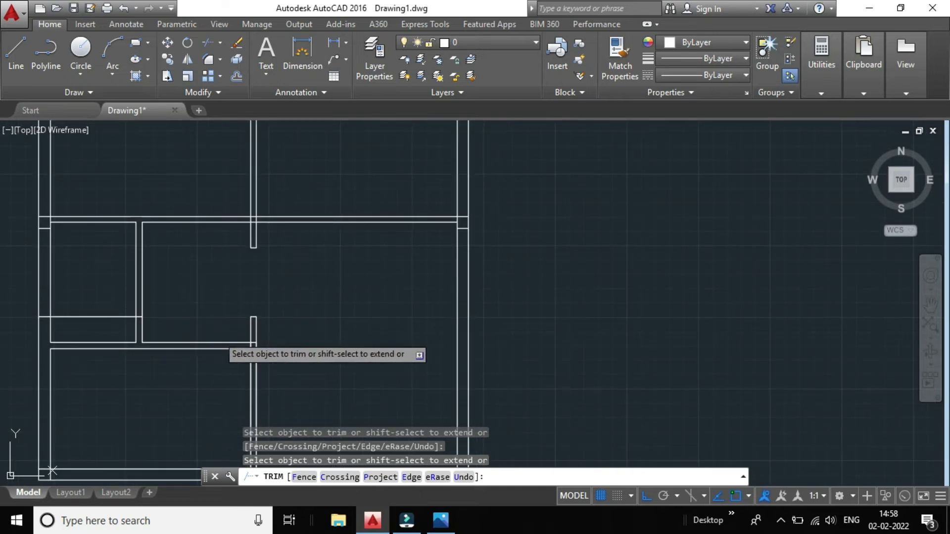
scroll(255, 218, up, 5)
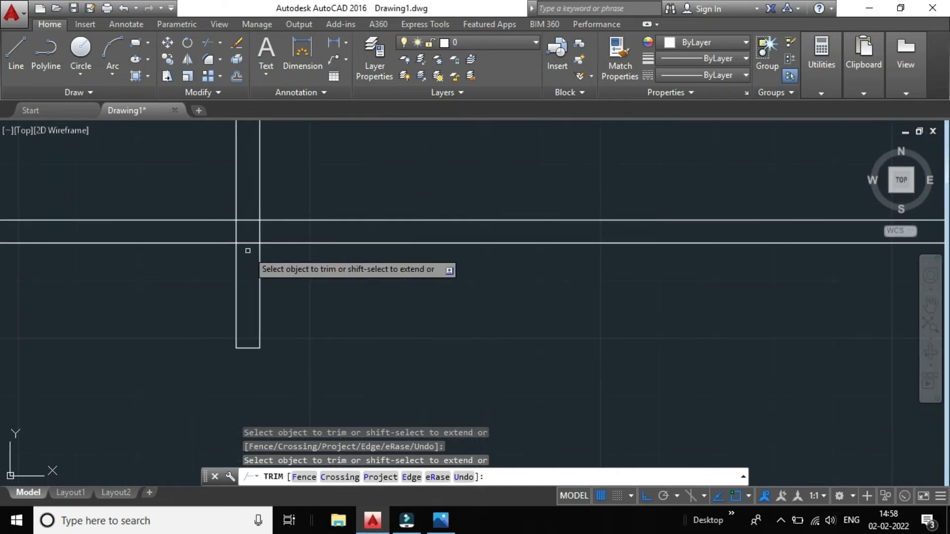
scroll(257, 225, down, 3)
scroll(252, 237, up, 4)
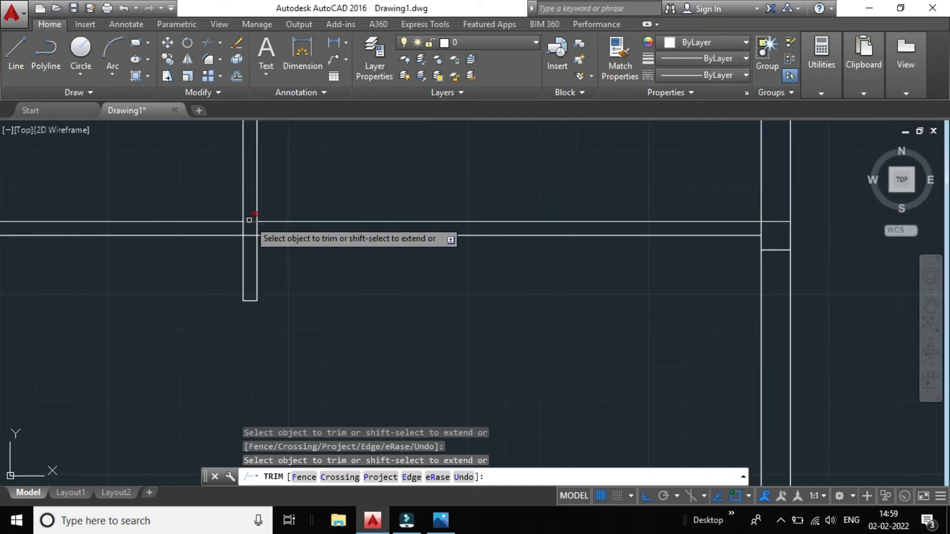
scroll(253, 247, down, 5)
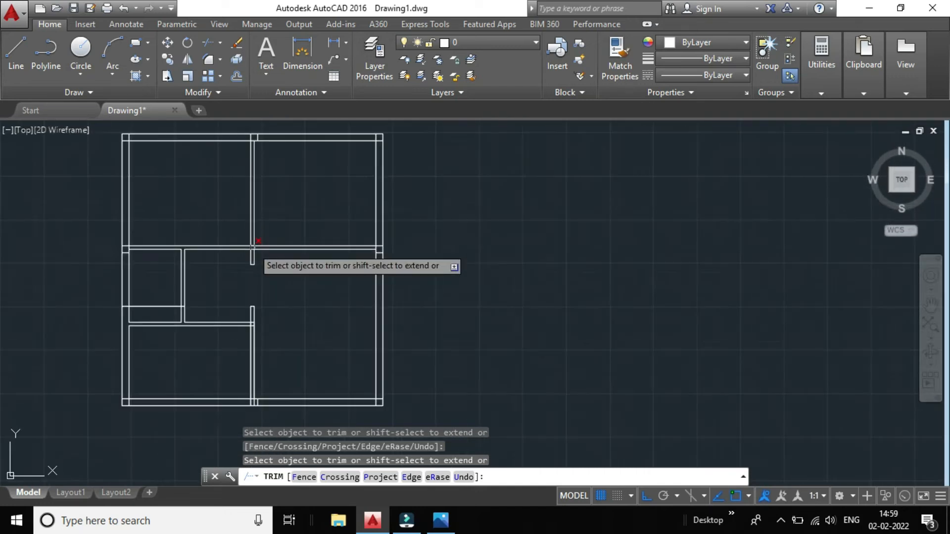
scroll(252, 324, up, 4)
scroll(253, 324, up, 6)
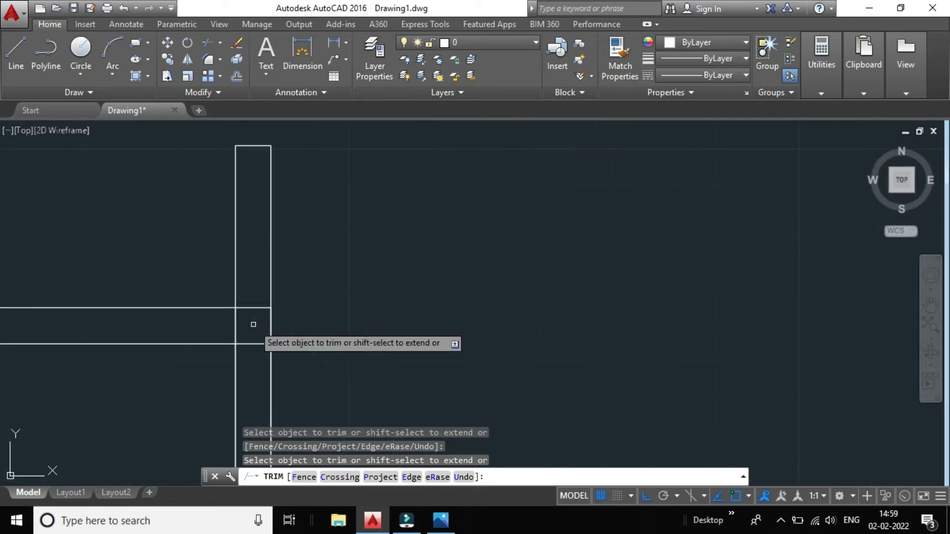
- Switch to Photos and examine how the kitchen's top wall meets the drawing hall partition in the reference plan
mouse_move(438, 523)
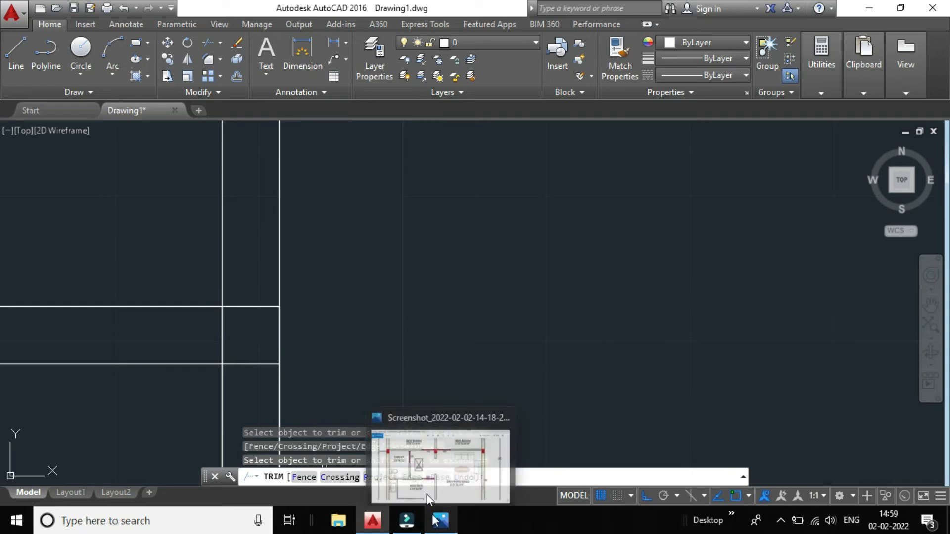
click(406, 450)
scroll(440, 351, down, 3)
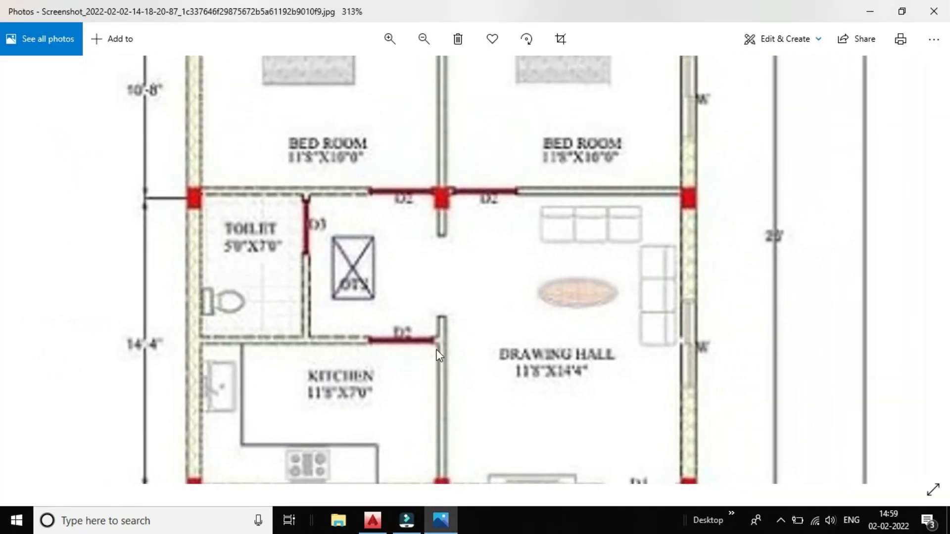
scroll(451, 354, up, 1)
scroll(454, 355, down, 2)
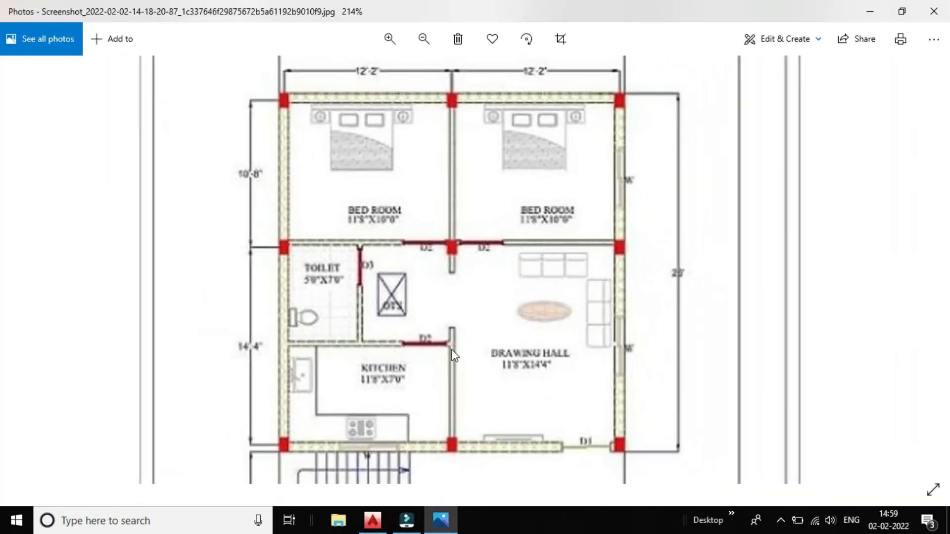
scroll(454, 355, down, 1)
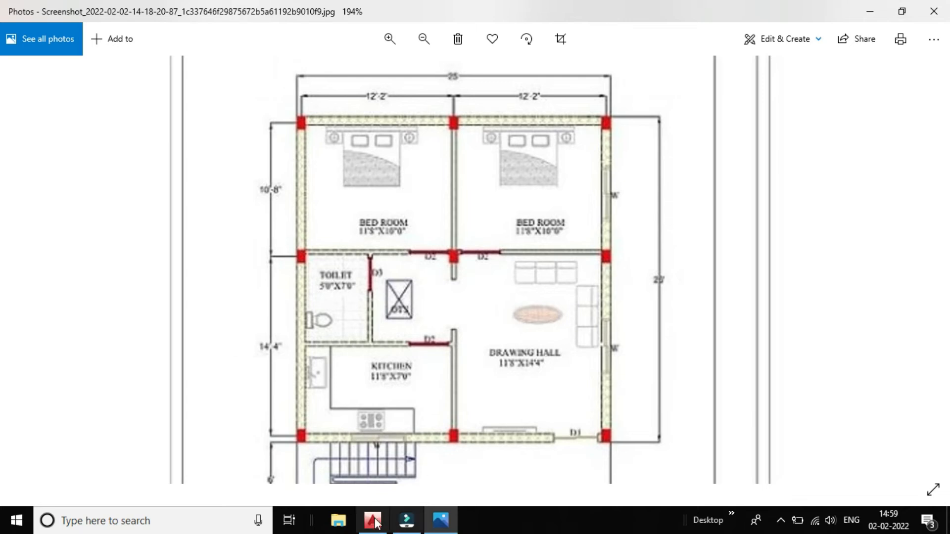
- Switch to AutoCAD and trim the overlapping lines where the kitchen's top partition meets the vertical partition
mouse_move(375, 522)
click(360, 470)
scroll(257, 347, down, 5)
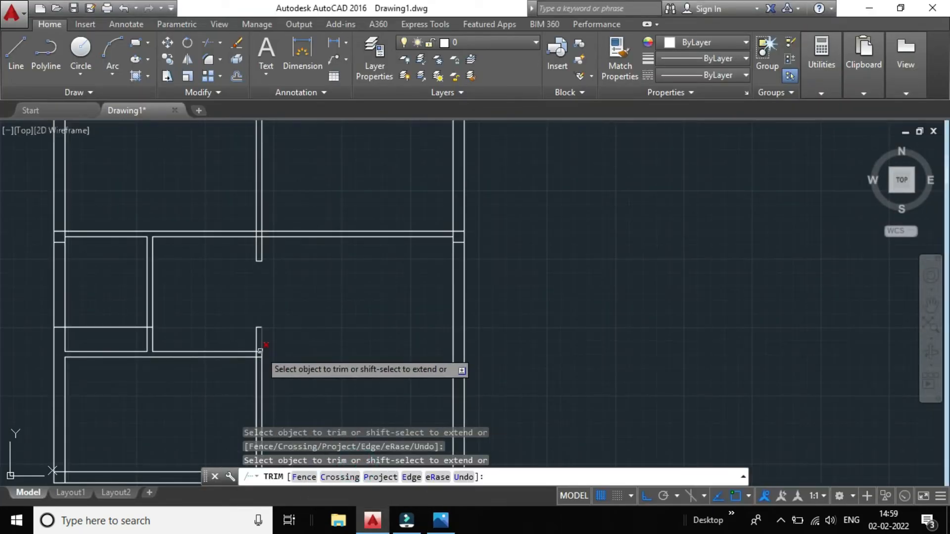
scroll(259, 351, up, 6)
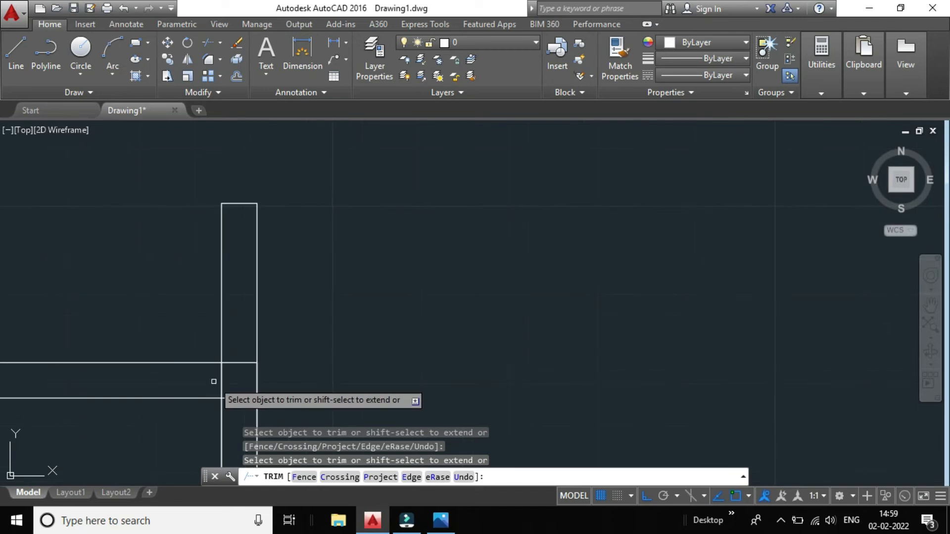
click(238, 362)
click(220, 381)
click(241, 398)
scroll(241, 398, down, 8)
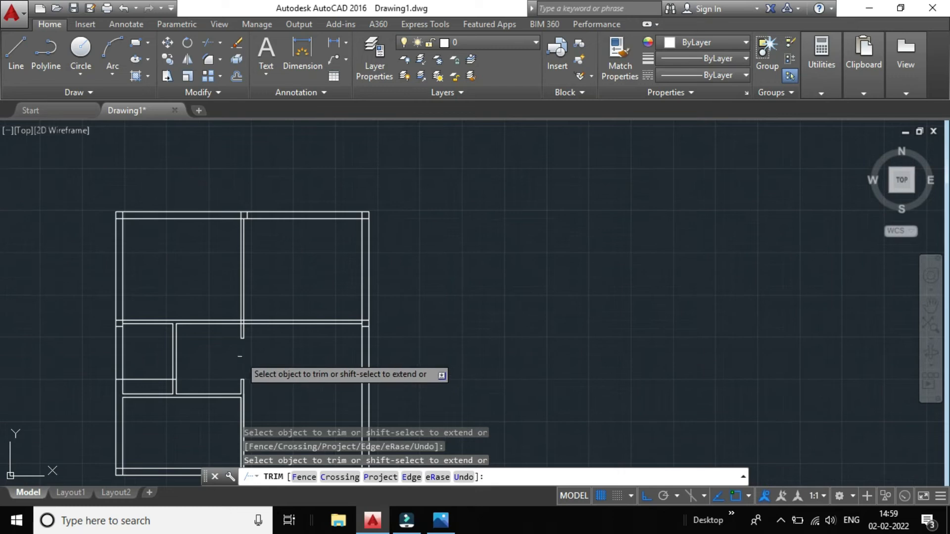
scroll(240, 356, up, 2)
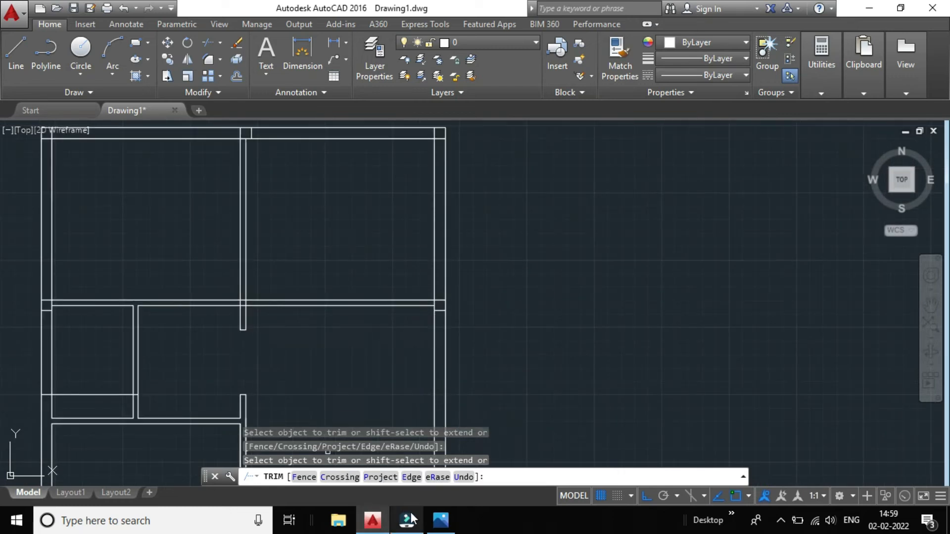
- Switch to Photos and examine the door positions around the kitchen, toilet and bedrooms in the reference plan
mouse_move(438, 528)
click(417, 462)
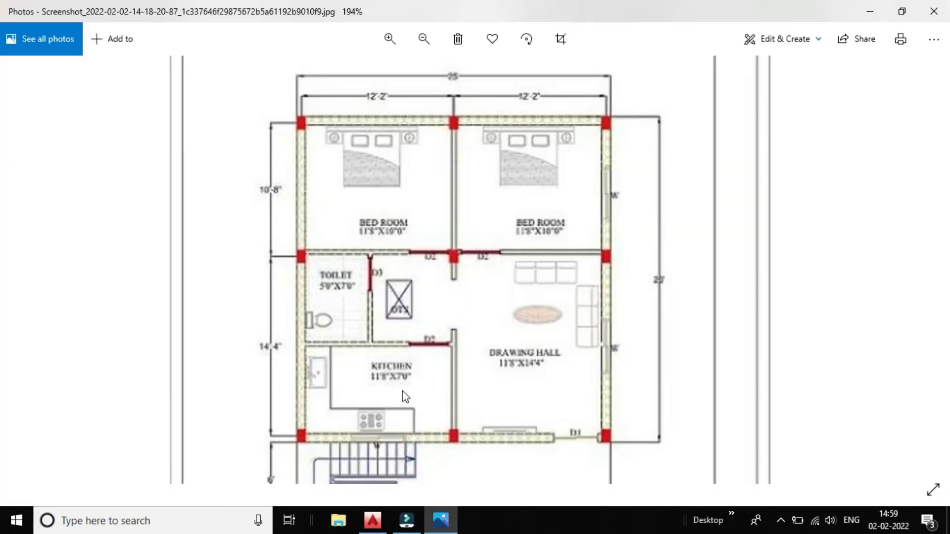
scroll(453, 354, up, 2)
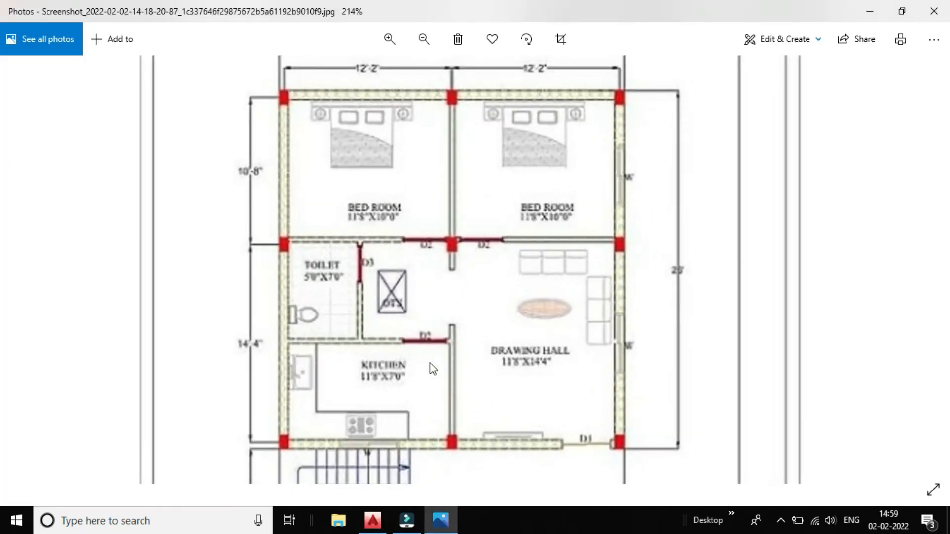
scroll(428, 375, up, 1)
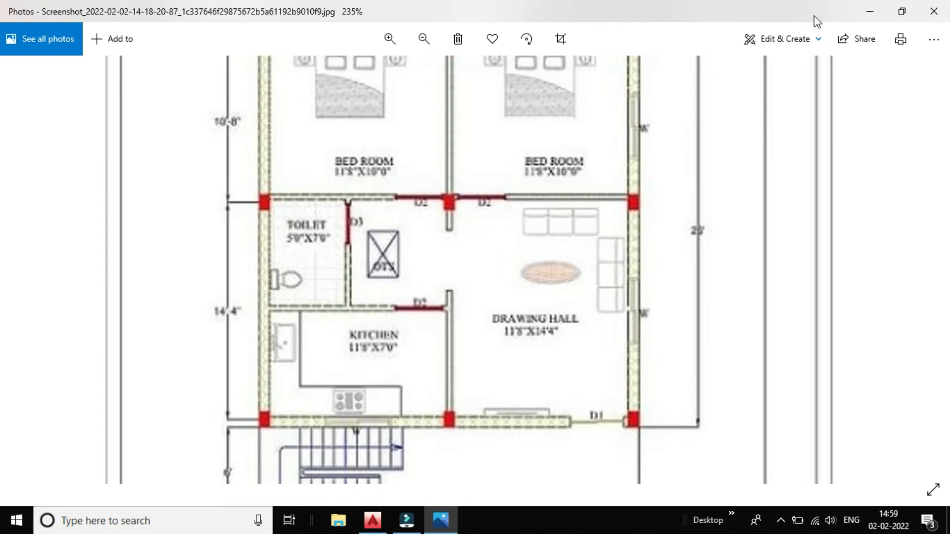
- Examine the overall reference plan, comparing the bedroom, toilet, kitchen and drawing hall partitions
scroll(414, 246, down, 4)
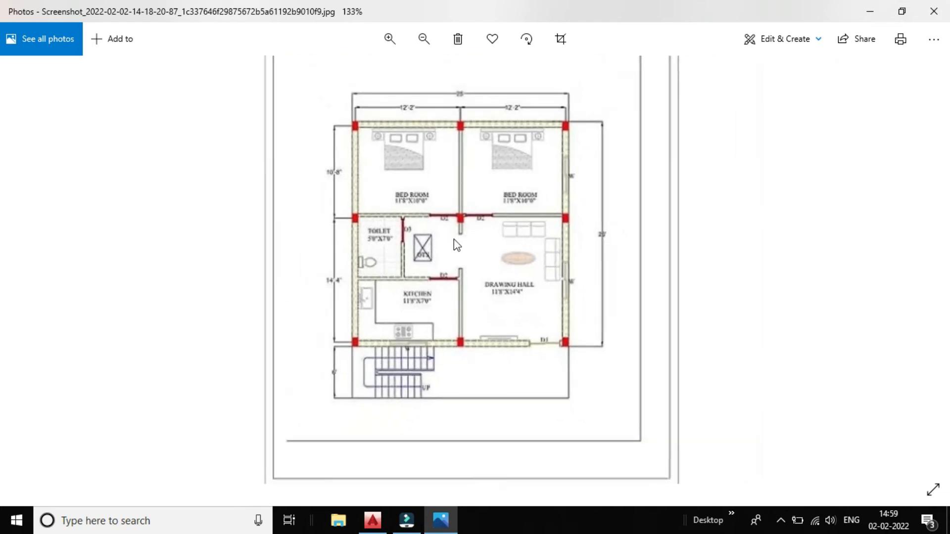
scroll(453, 246, up, 2)
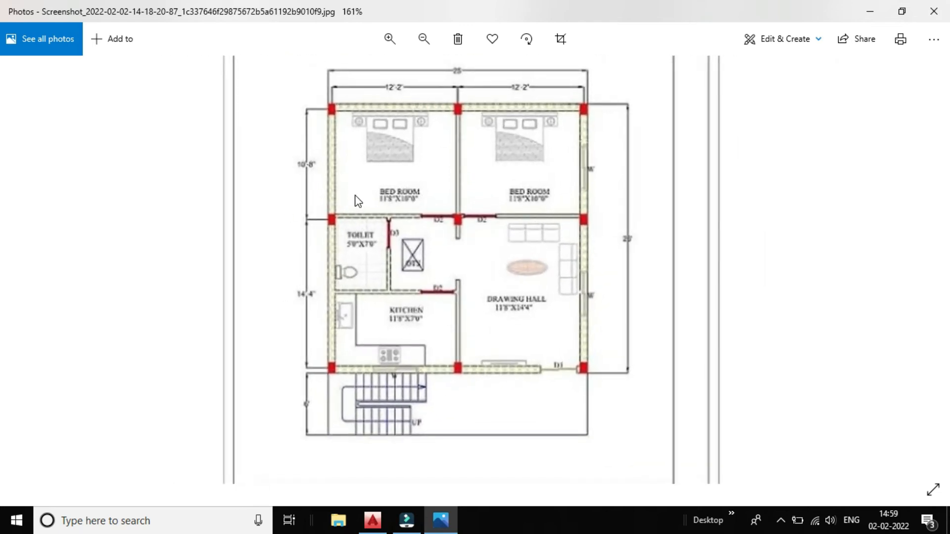
scroll(403, 372, down, 1)
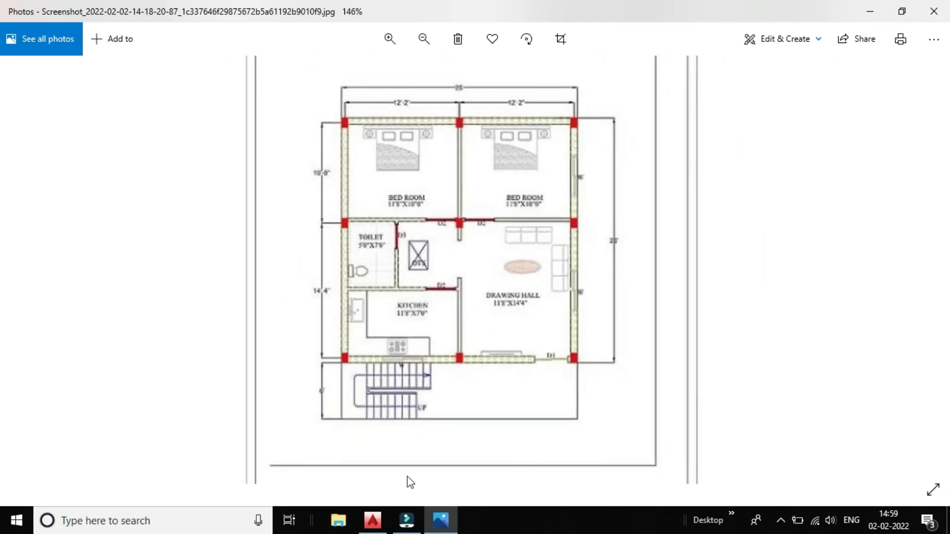
- Switch to AutoCAD, end the running Trim command and bring up the kitchen partition's junction with the bottom outer wall
mouse_move(376, 525)
click(384, 467)
scroll(510, 362, down, 3)
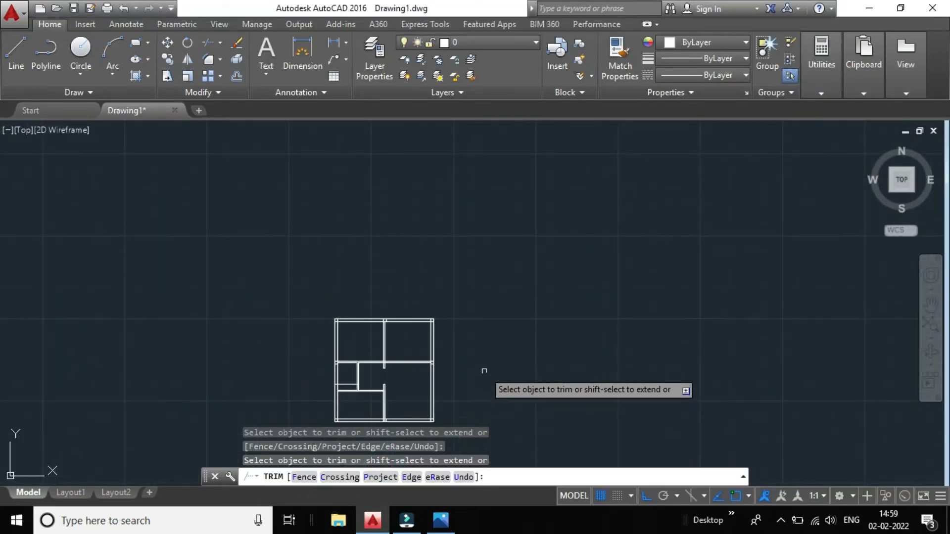
key(Escape)
middle_drag(465, 399, 506, 343)
scroll(507, 343, up, 6)
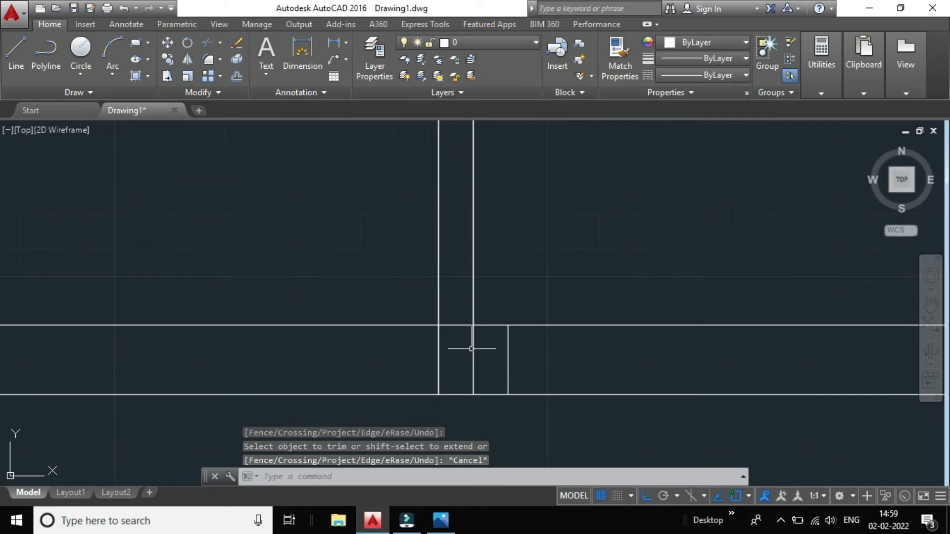
click(472, 348)
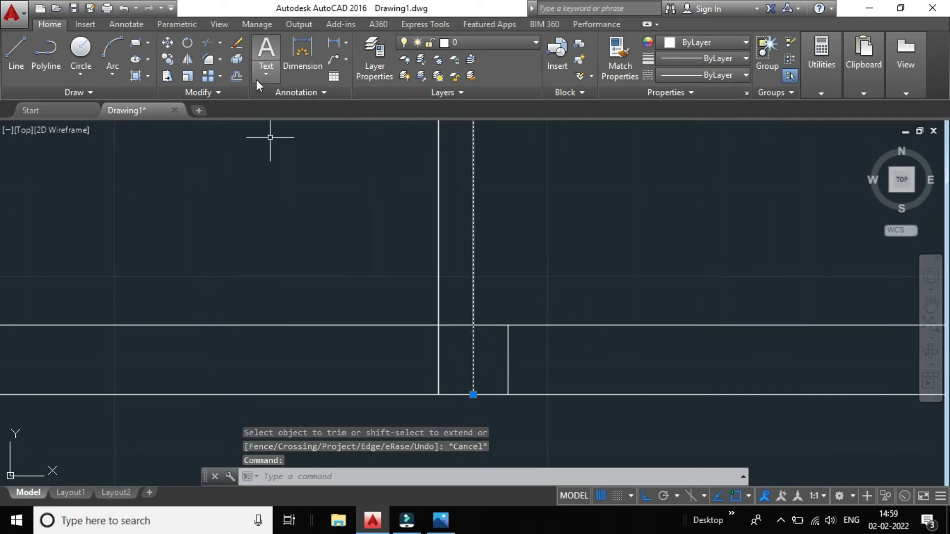
click(590, 180)
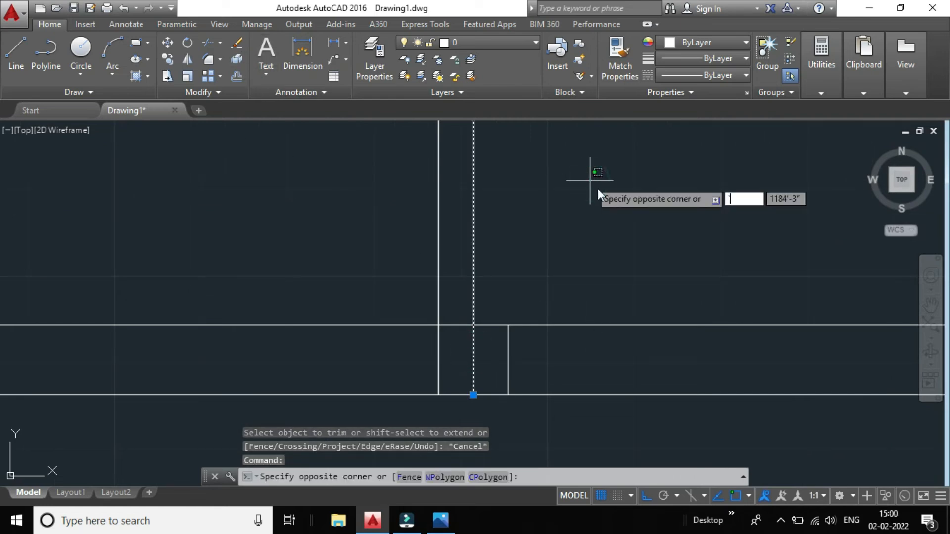
key(Escape)
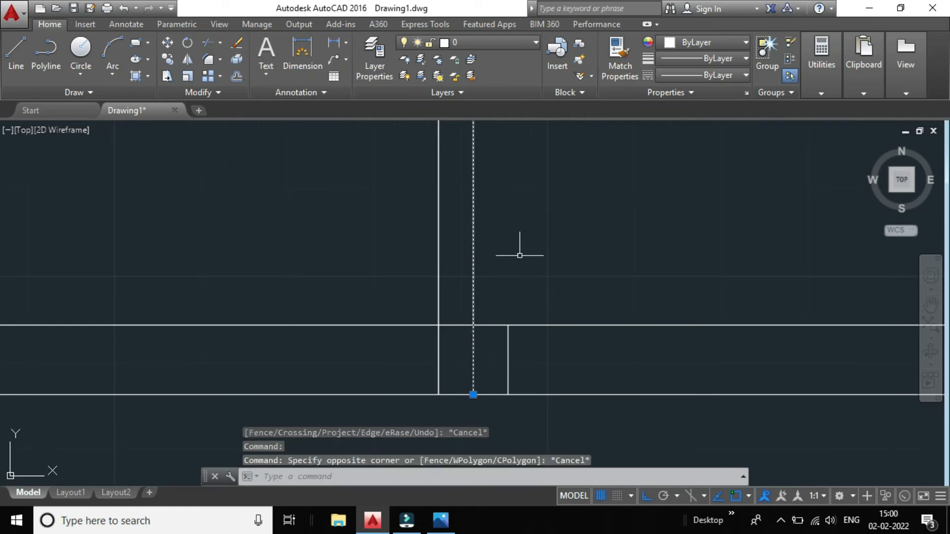
key(Escape)
- Trim the partition line running through the bottom outer wall beside the column and erase the stray horizontal line across the toilet
click(206, 44)
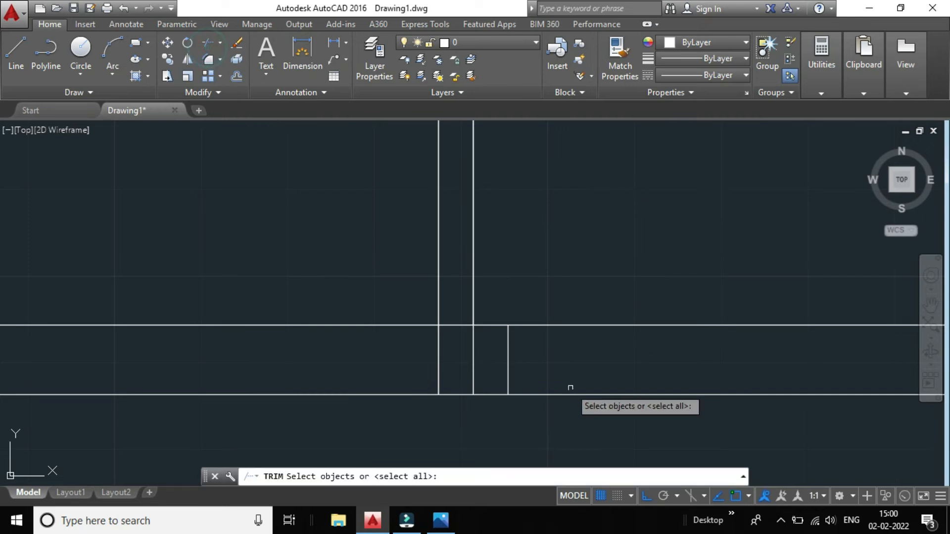
key(Return)
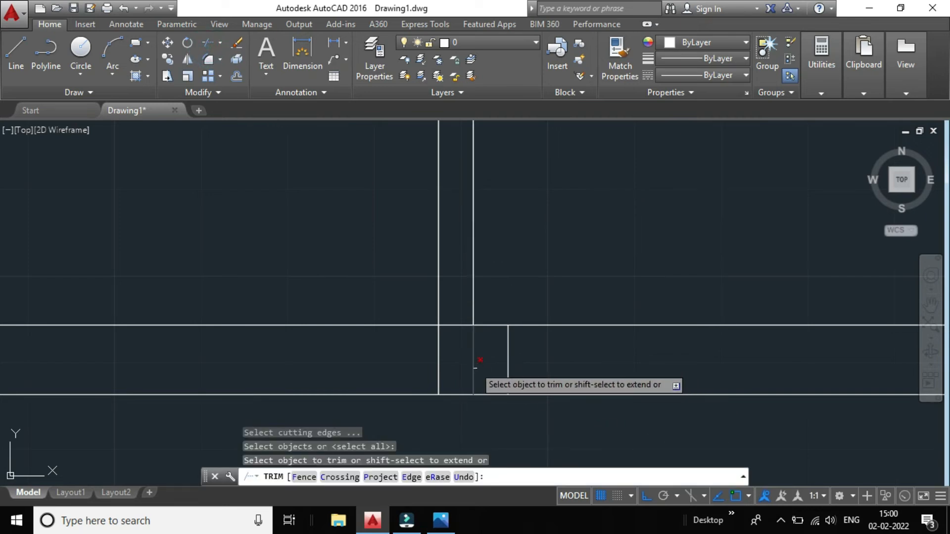
click(474, 366)
scroll(473, 366, down, 5)
scroll(490, 337, up, 1)
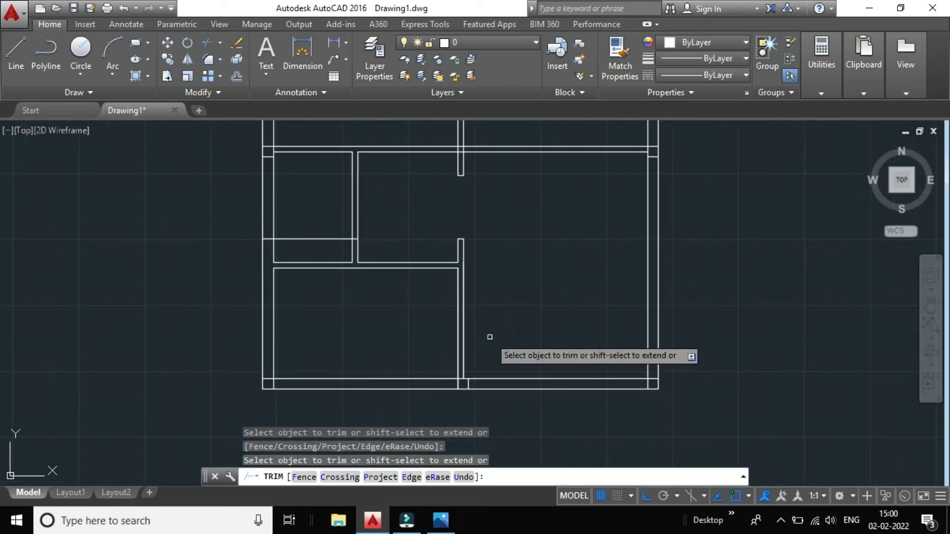
scroll(348, 242, up, 2)
key(Escape)
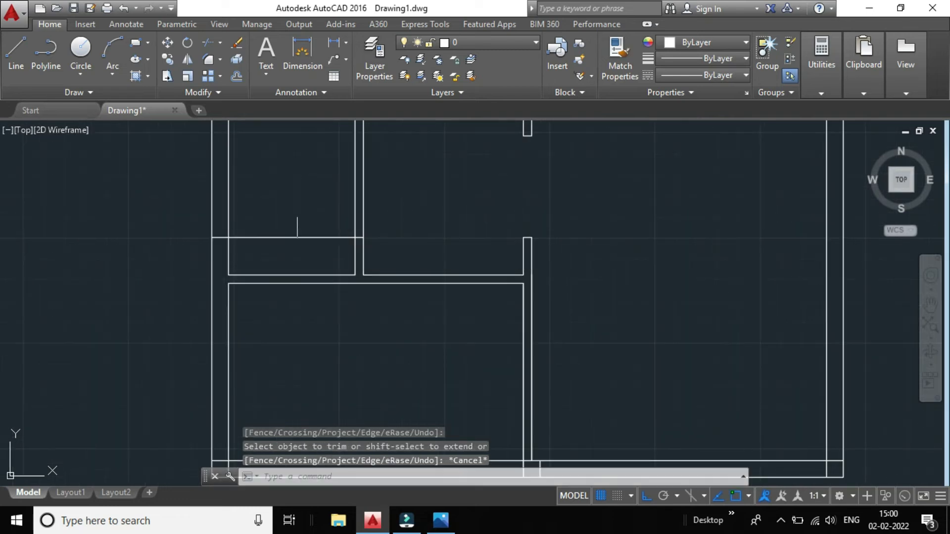
mouse_move(288, 222)
mouse_down()
mouse_move(306, 243)
mouse_move(271, 249)
mouse_move(281, 230)
mouse_up()
key(Delete)
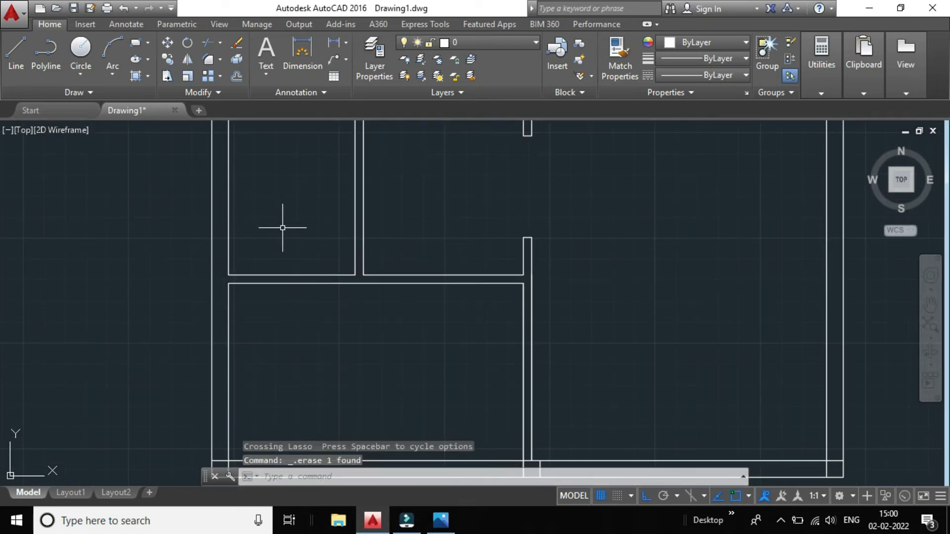
- Examine the cleaned-up partitions and wall junctions around the toilet, kitchen and drawing hall opening
scroll(403, 262, down, 2)
scroll(381, 238, up, 2)
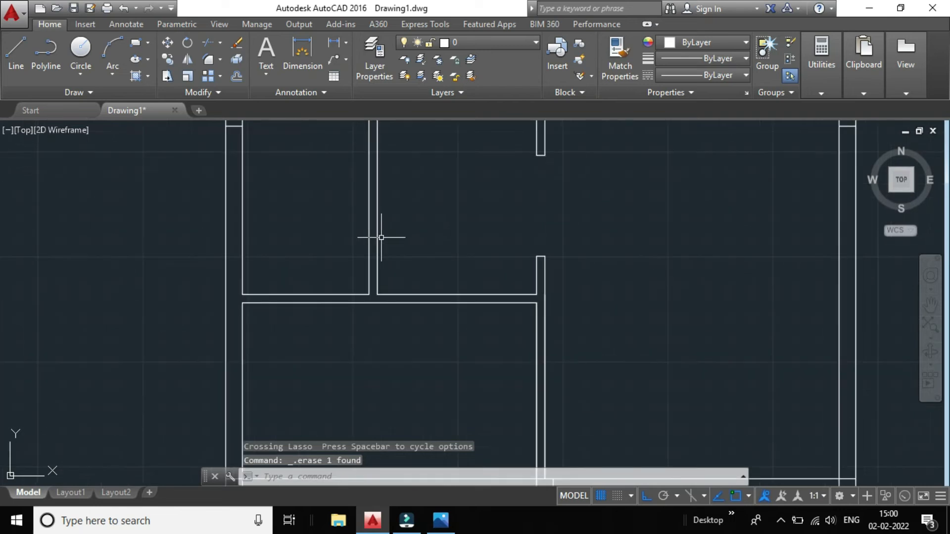
scroll(381, 237, down, 2)
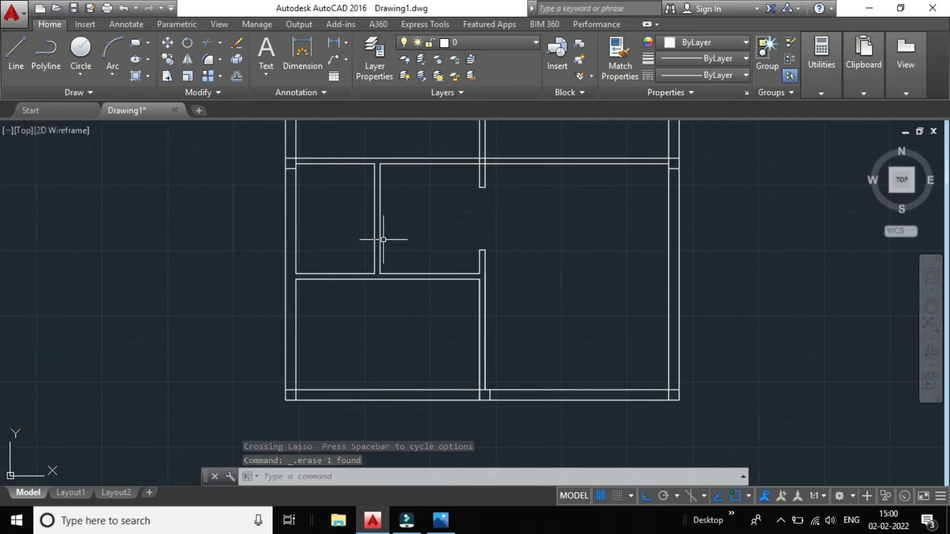
scroll(384, 240, up, 2)
scroll(384, 239, down, 4)
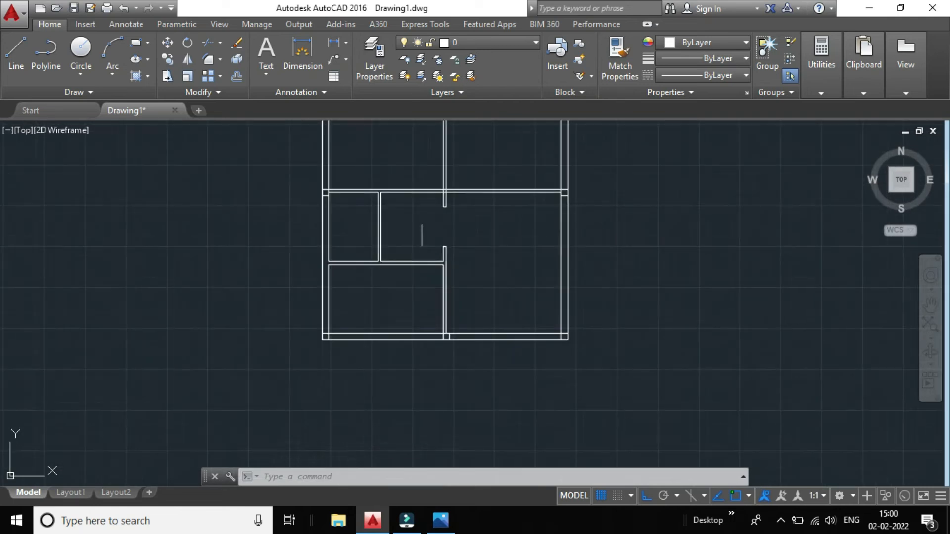
scroll(419, 218, up, 4)
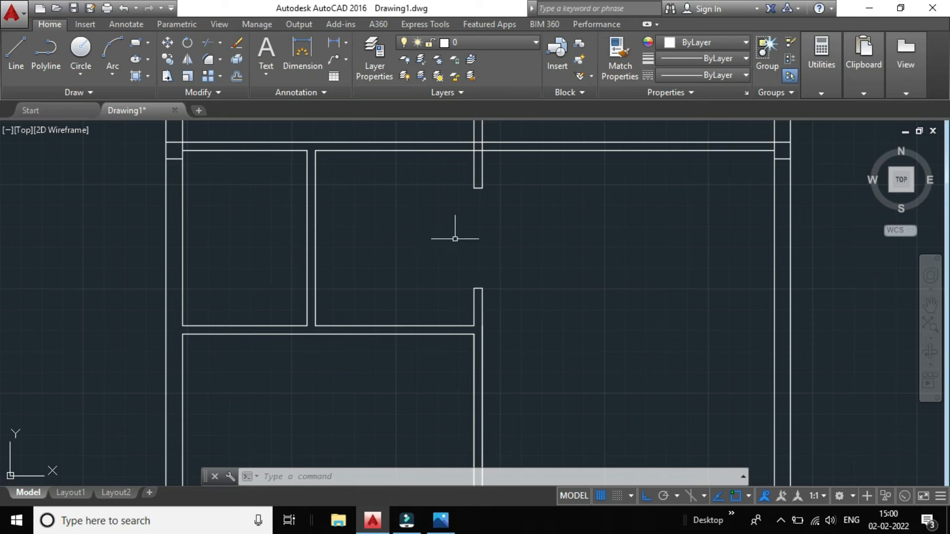
scroll(455, 239, down, 8)
scroll(507, 242, up, 4)
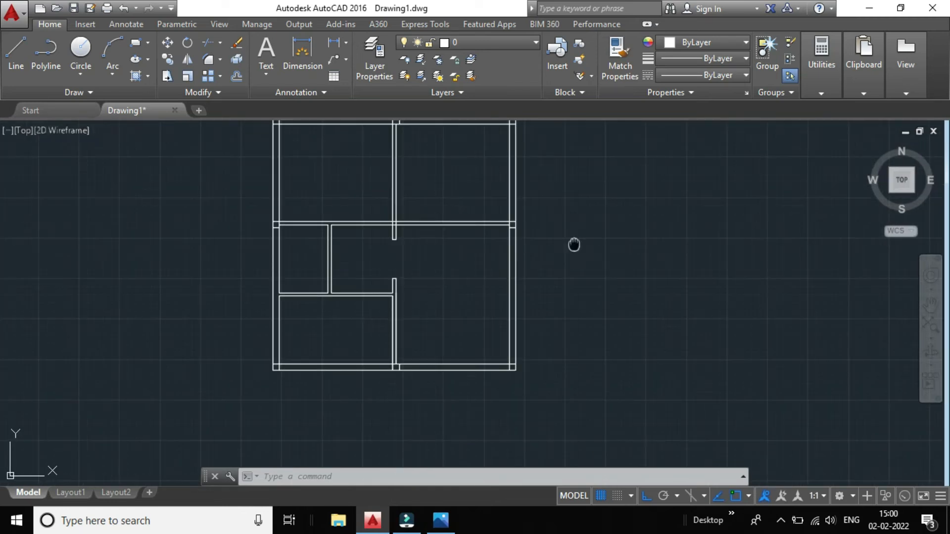
middle_drag(573, 244, 577, 263)
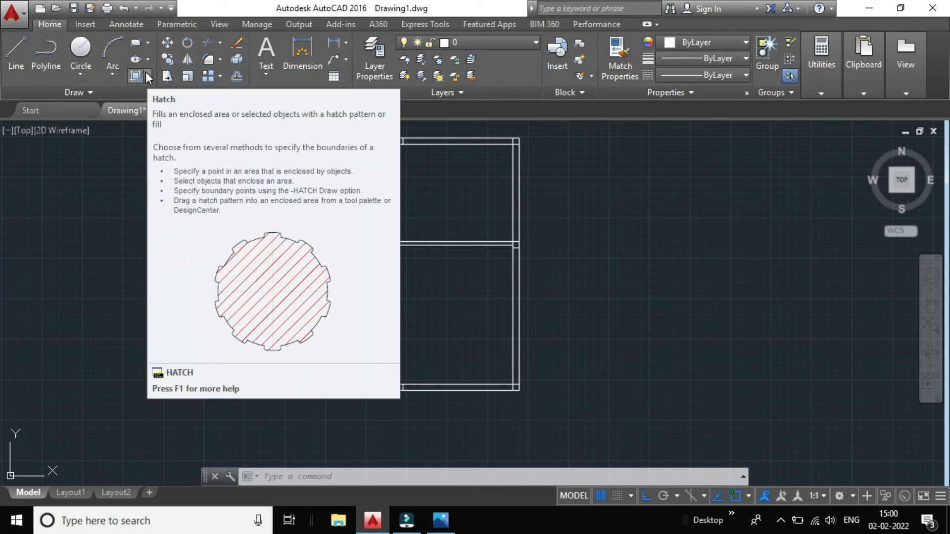
click(135, 76)
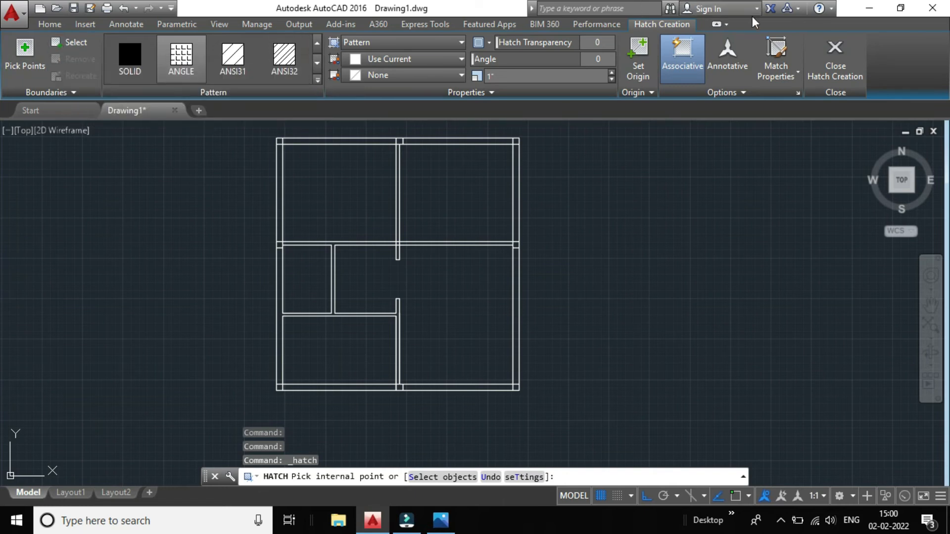
click(818, 77)
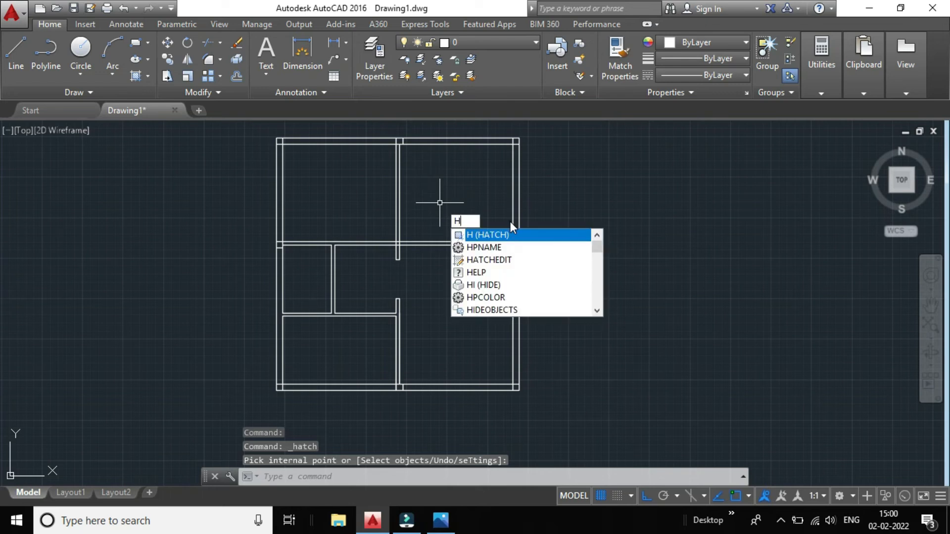
click(511, 259)
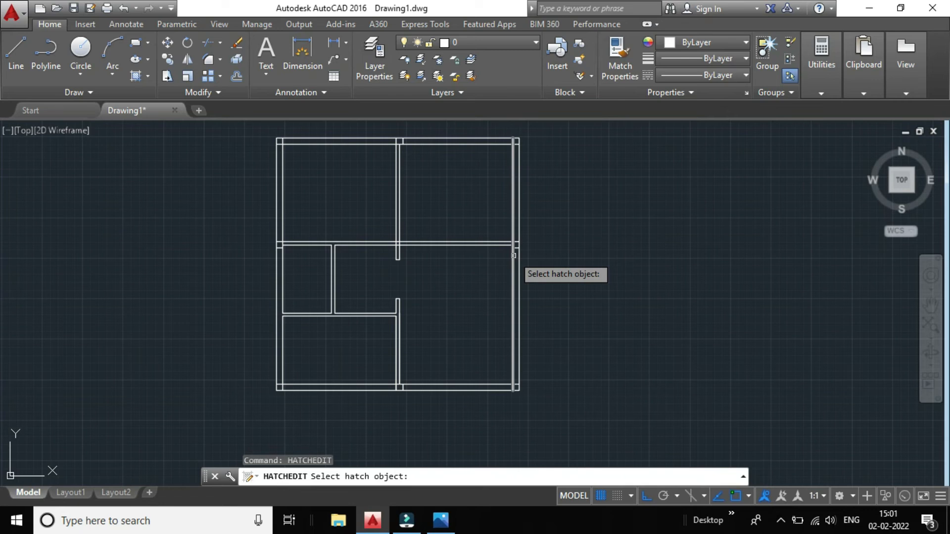
scroll(375, 256, up, 4)
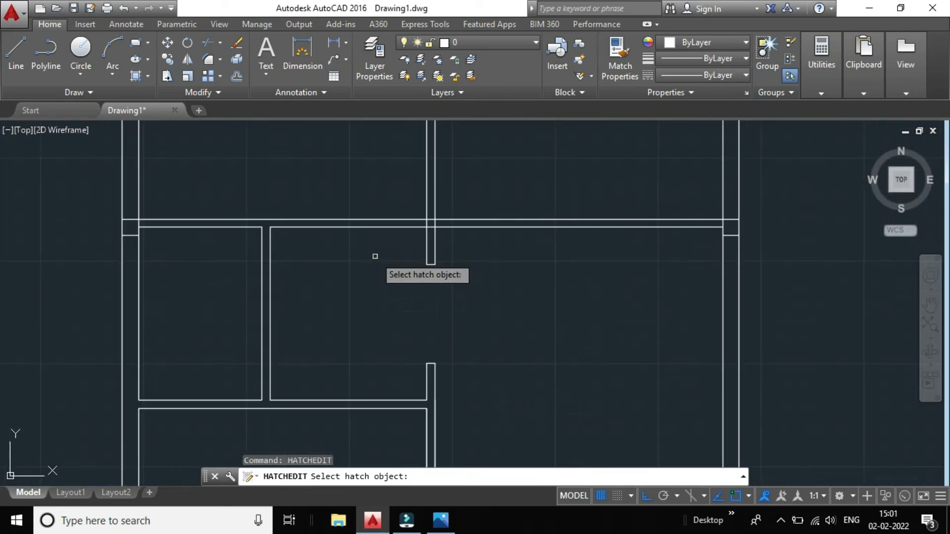
scroll(375, 257, down, 2)
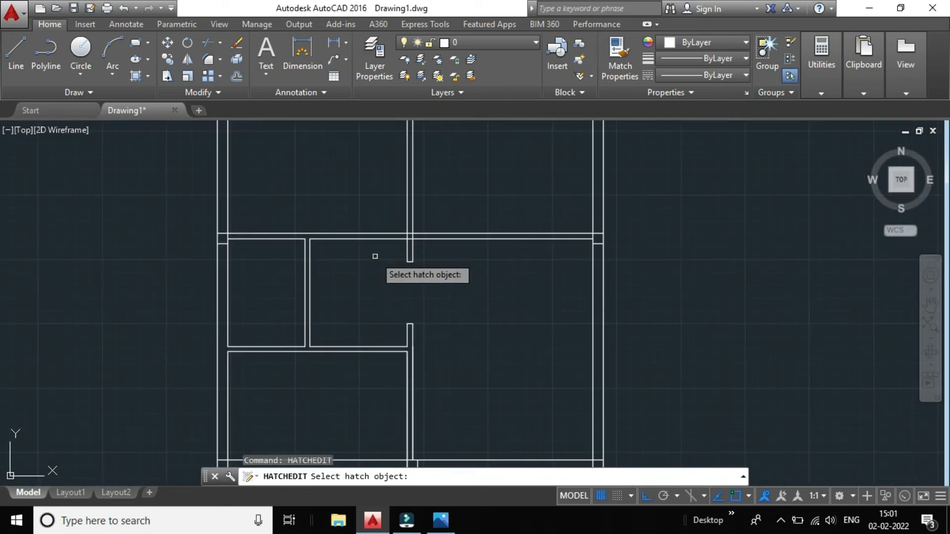
click(222, 193)
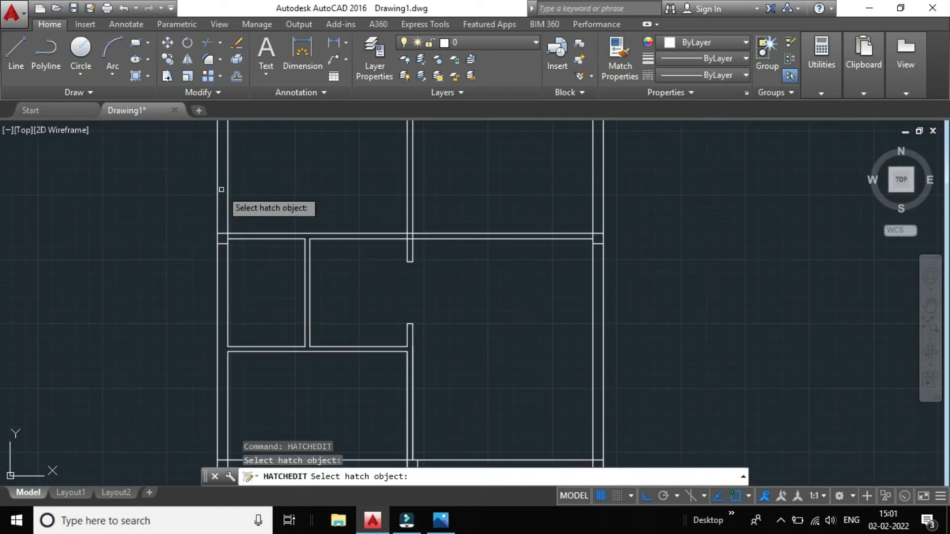
key(Escape)
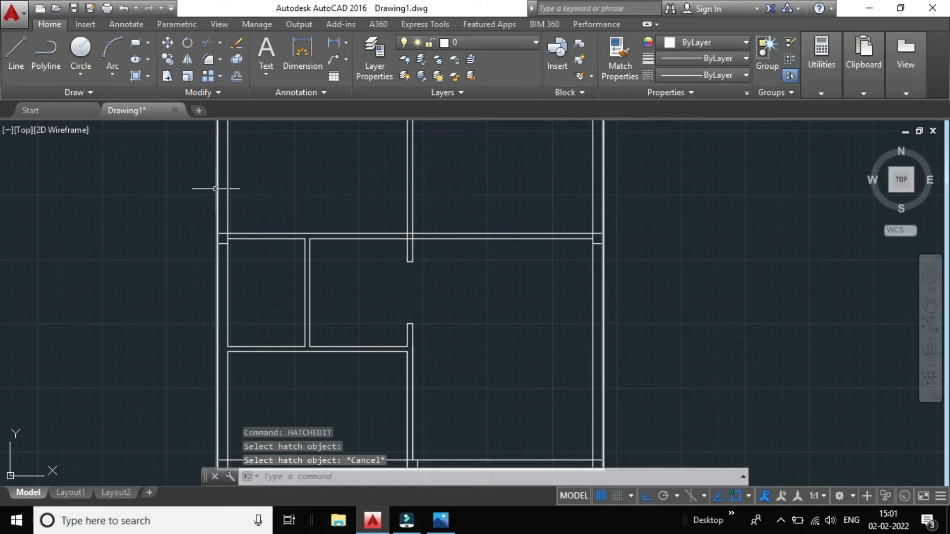
- Start a hatch with the ANSI31 pattern and fill the left bedroom's outer side wall
click(137, 75)
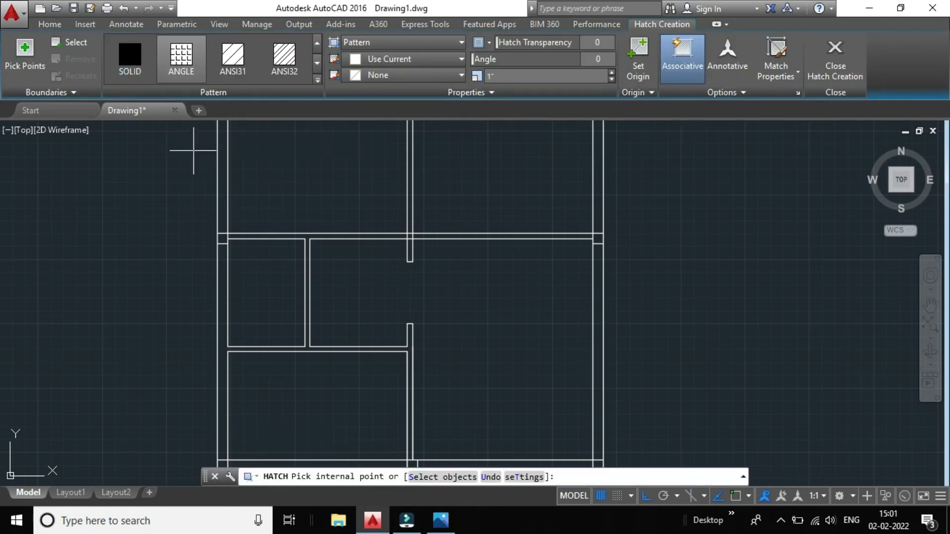
click(243, 59)
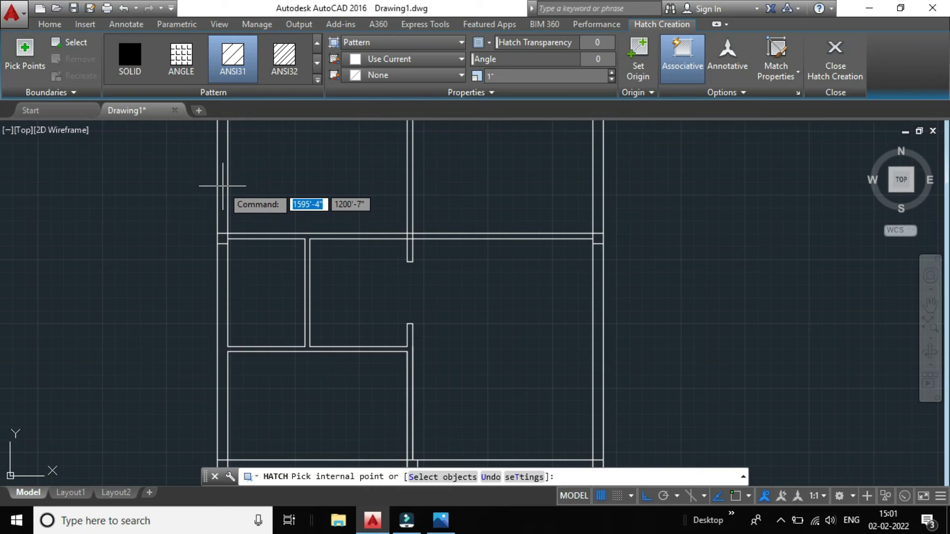
scroll(222, 186, down, 4)
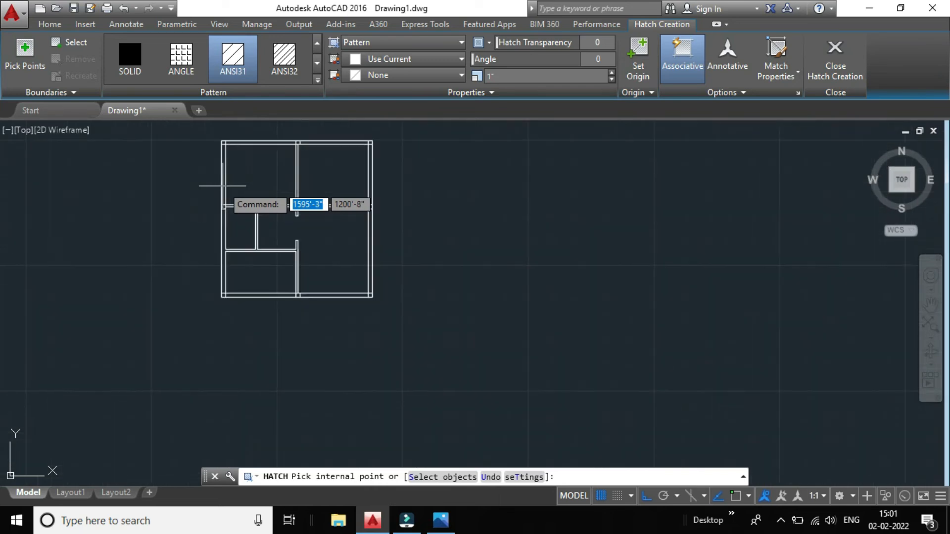
scroll(223, 182, up, 6)
click(224, 182)
- Add both top outer wall segments and the right bedroom's outer side wall to the ANSI31 hatch, leaving the columns unfilled
scroll(218, 185, down, 5)
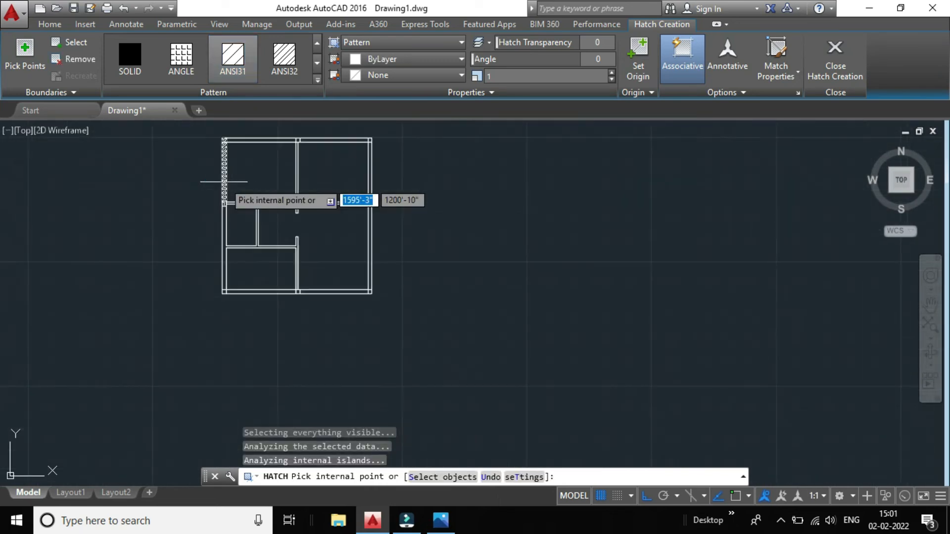
scroll(245, 158, up, 4)
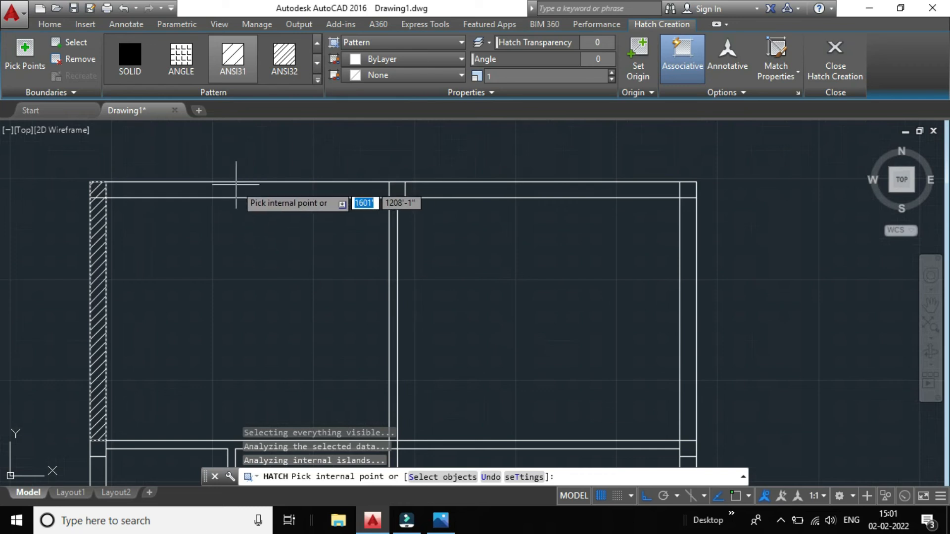
click(235, 188)
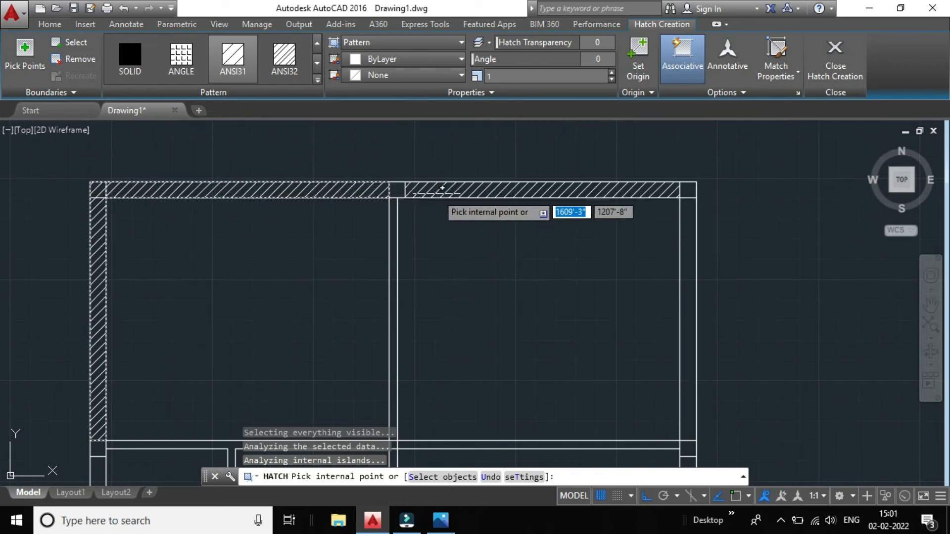
click(435, 190)
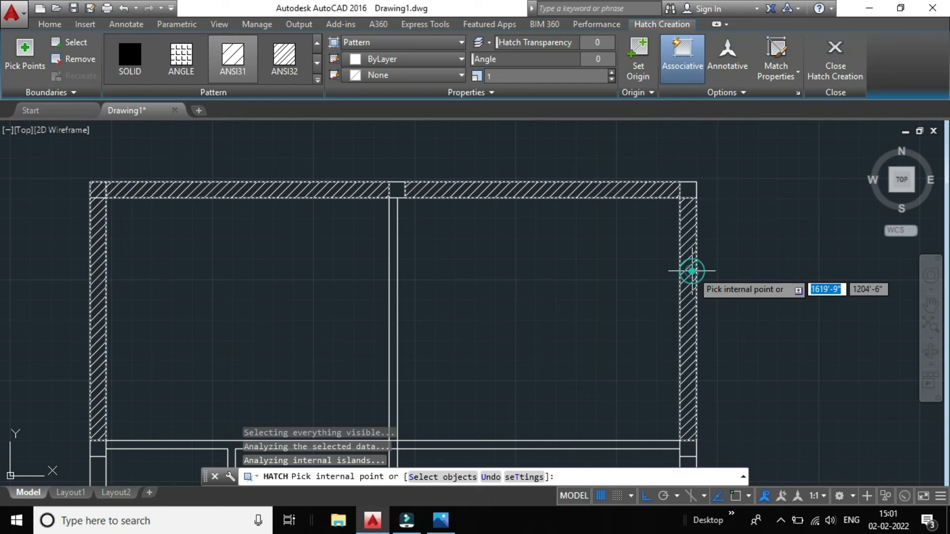
- Add the drawing hall's right outer wall, between the middle and bottom columns, to the hatch
scroll(690, 270, down, 5)
scroll(692, 262, down, 4)
scroll(688, 320, up, 9)
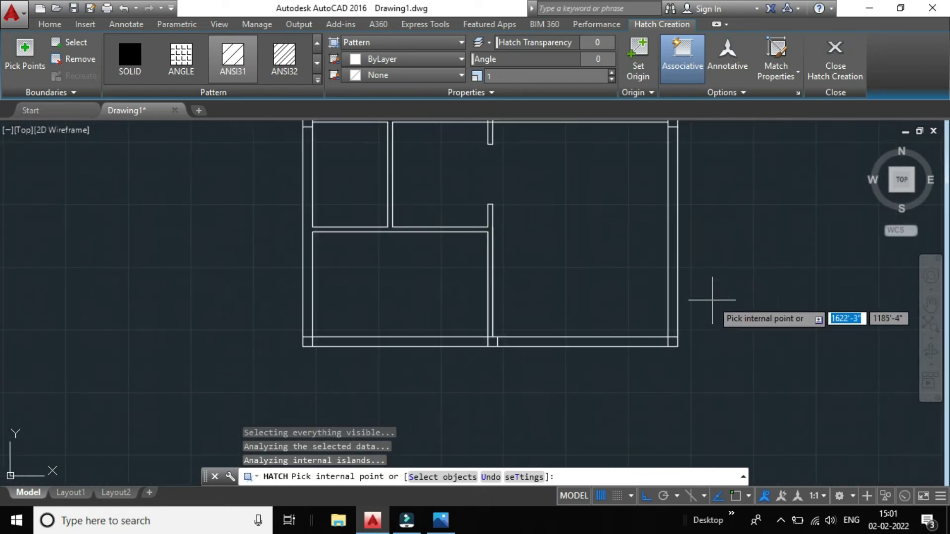
click(672, 223)
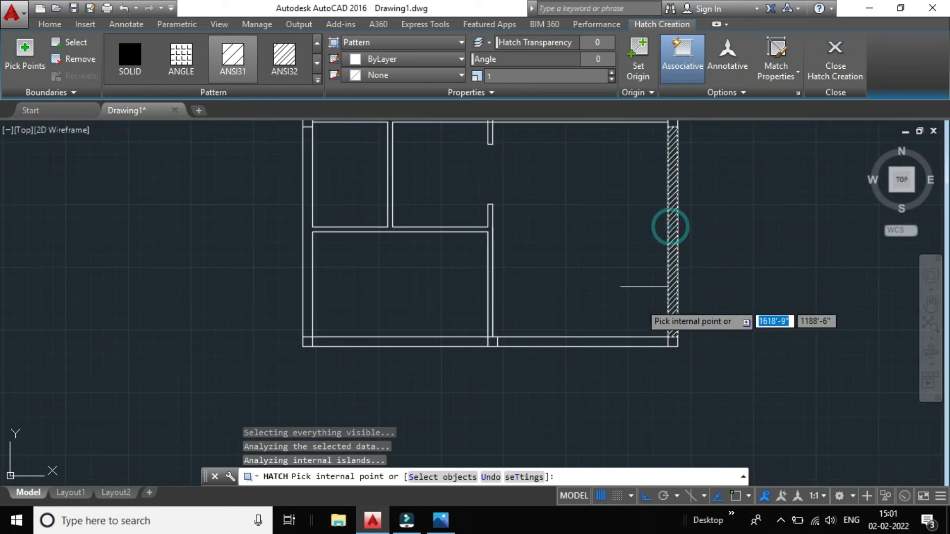
- Add both bottom outer wall segments to the ANSI31 hatch, leaving the middle column between them unfilled
scroll(590, 354, up, 2)
click(605, 339)
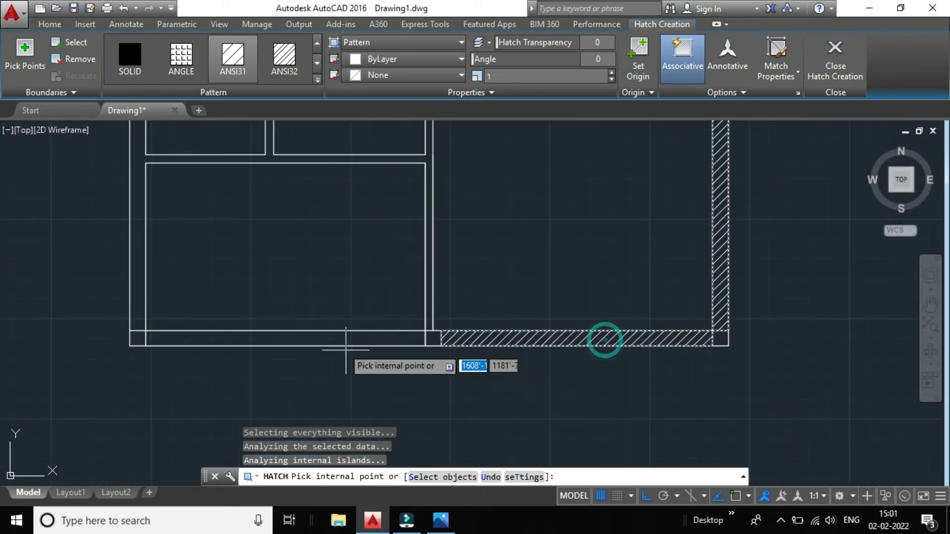
click(345, 329)
scroll(148, 317, up, 1)
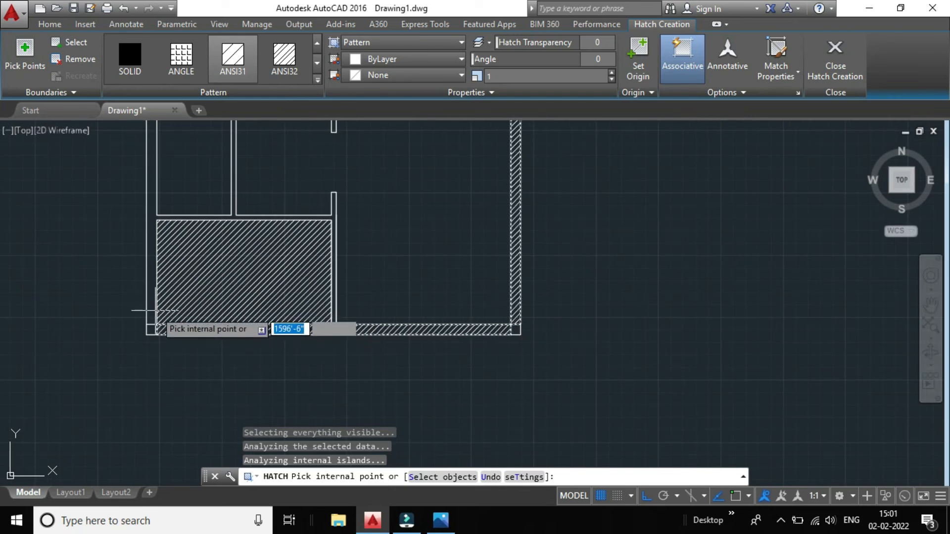
- Add the lower left outer wall, between the middle and bottom columns, to the hatch
scroll(129, 283, down, 1)
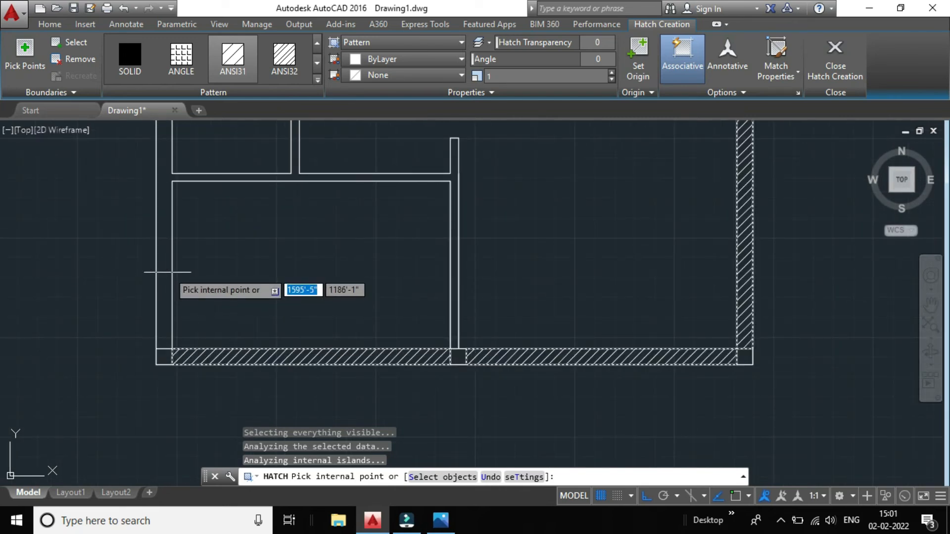
click(163, 268)
scroll(159, 262, down, 4)
scroll(157, 235, up, 2)
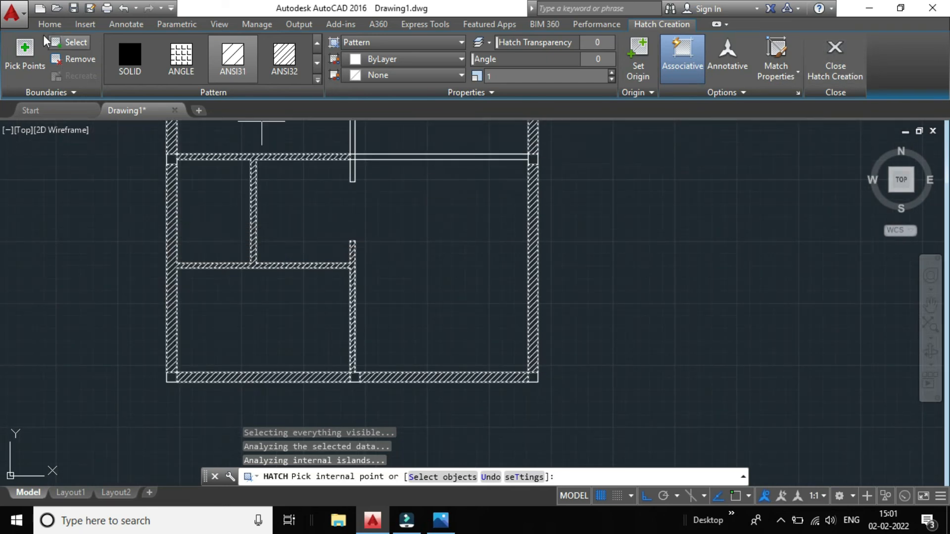
- Undo the whole ANSI31 wall hatch
click(122, 8)
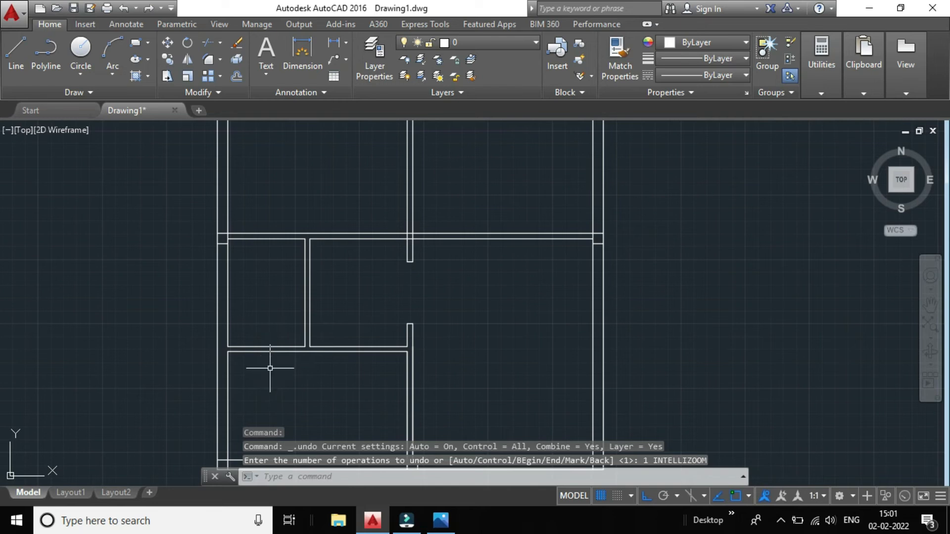
scroll(270, 368, down, 4)
scroll(282, 378, up, 1)
- Extend the left outer wall's inner line across the open end of the horizontal partition, using all objects as boundaries
scroll(228, 359, up, 5)
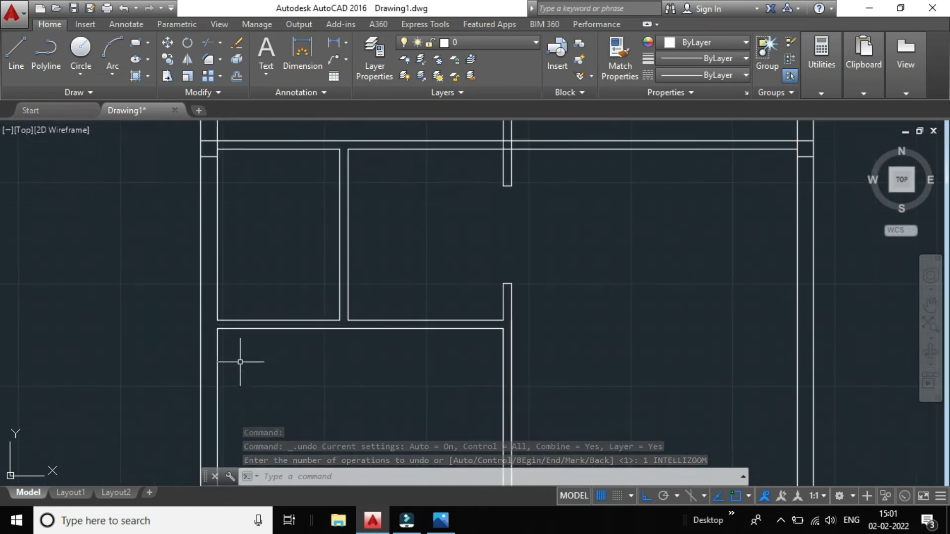
scroll(233, 349, up, 2)
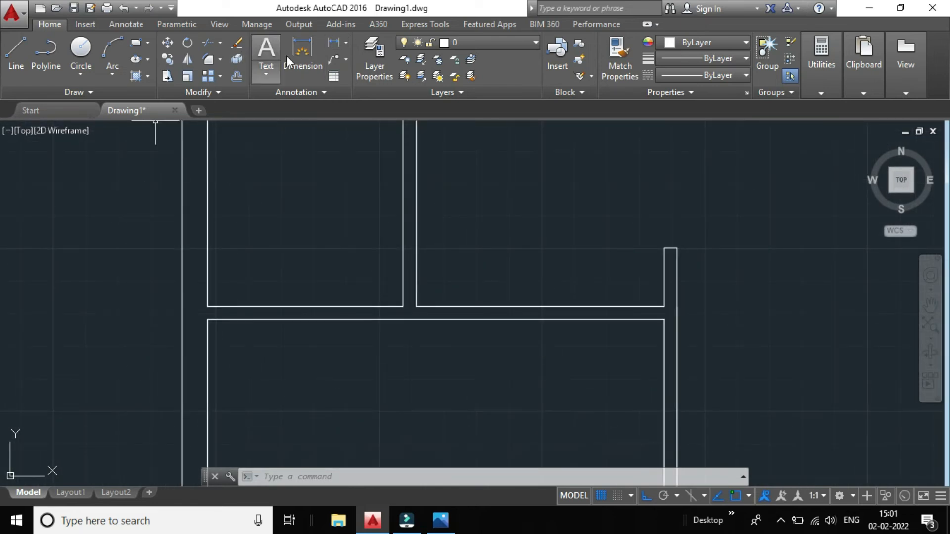
click(220, 42)
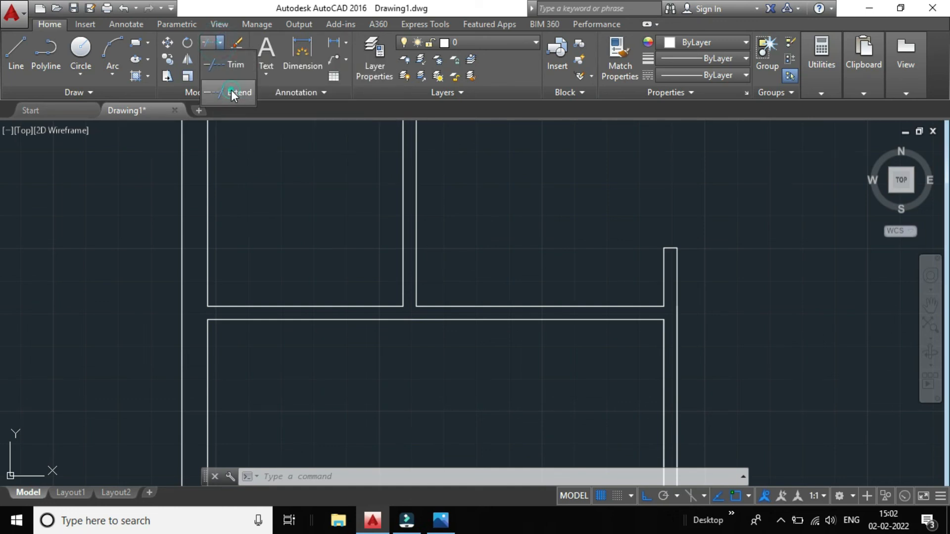
click(231, 91)
scroll(205, 290, up, 2)
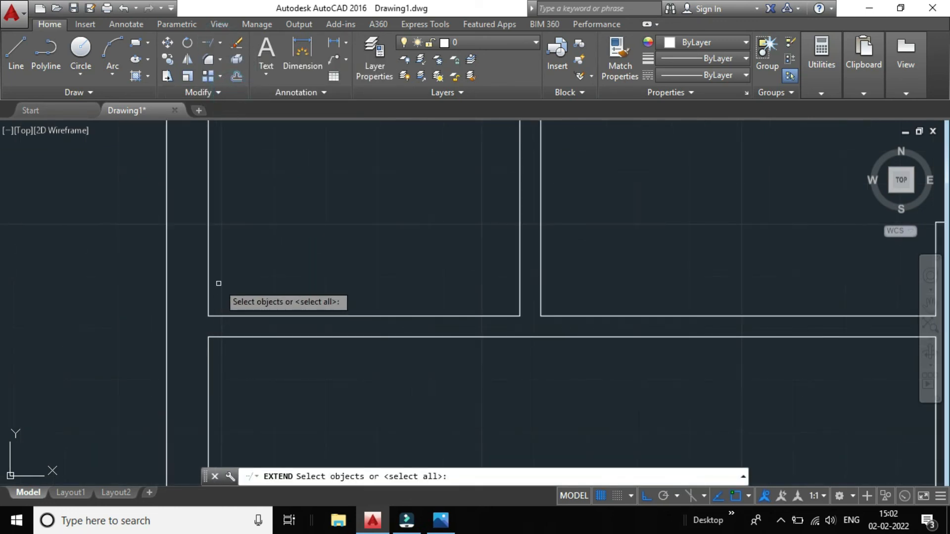
key(Return)
click(210, 285)
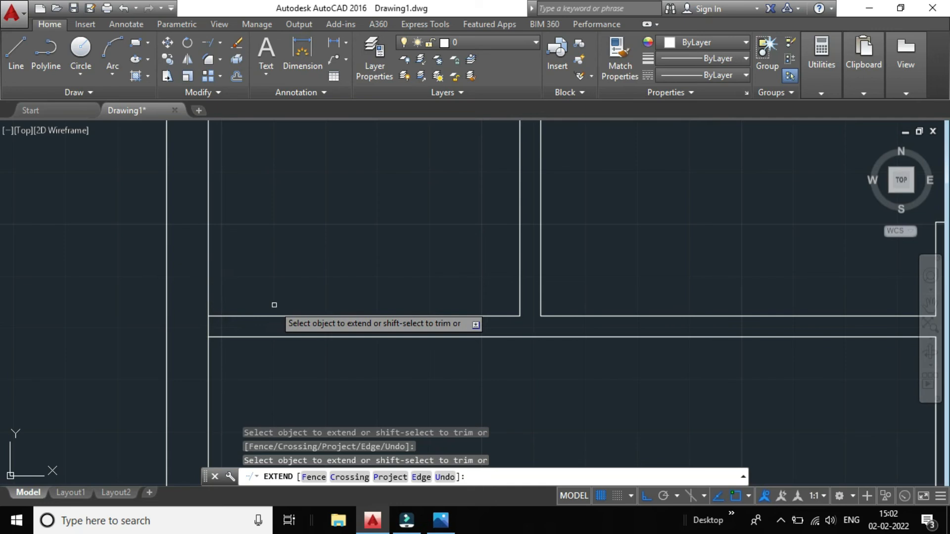
key(Escape)
scroll(275, 303, down, 4)
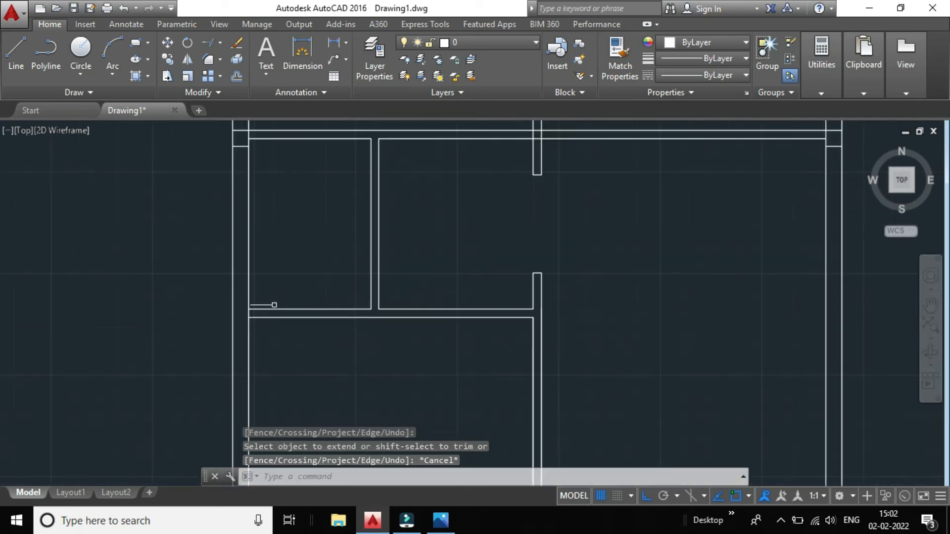
- Start a new ANSI31 hatch and fill the lower left, both bottom and the lower right outer walls
scroll(297, 334, up, 2)
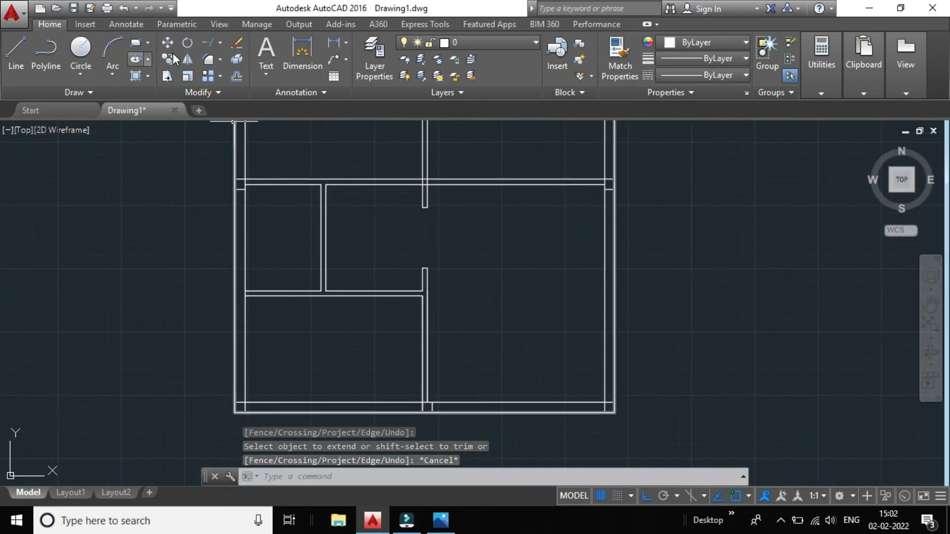
click(135, 76)
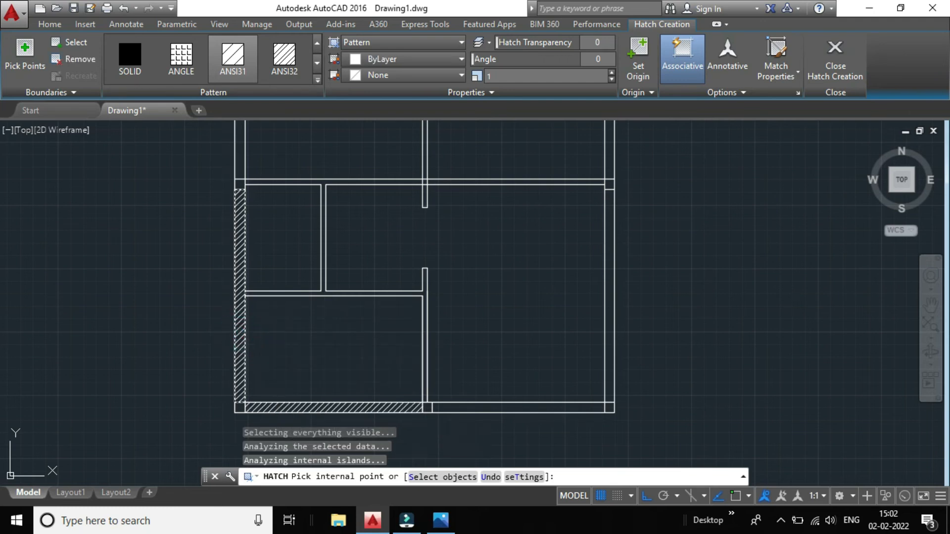
click(514, 406)
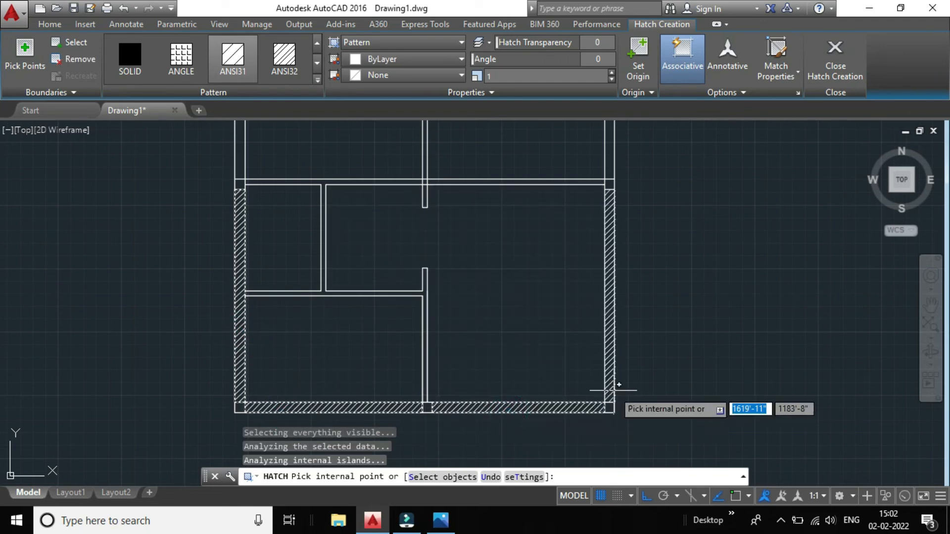
click(608, 380)
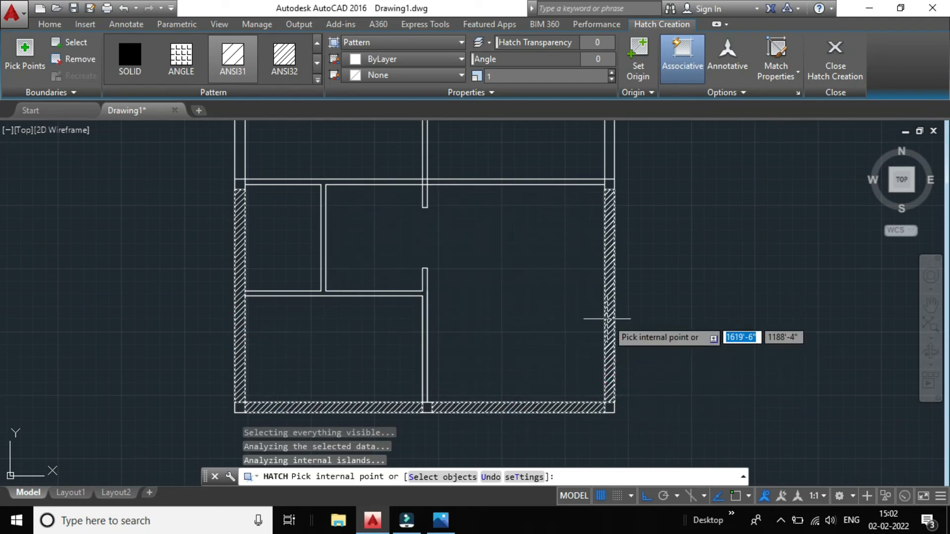
- Add the upper right outer wall, above the middle column, to the hatch
scroll(588, 272, down, 2)
scroll(593, 213, up, 4)
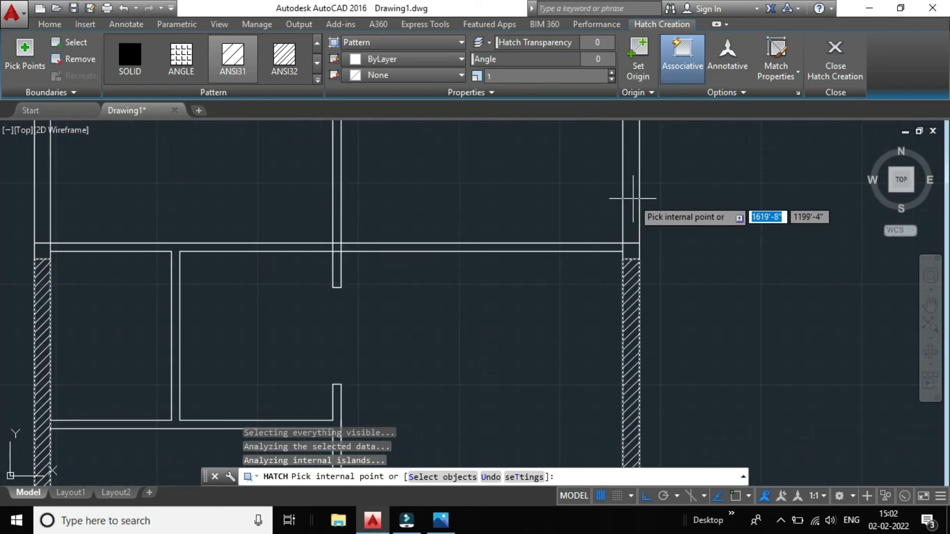
scroll(628, 198, down, 3)
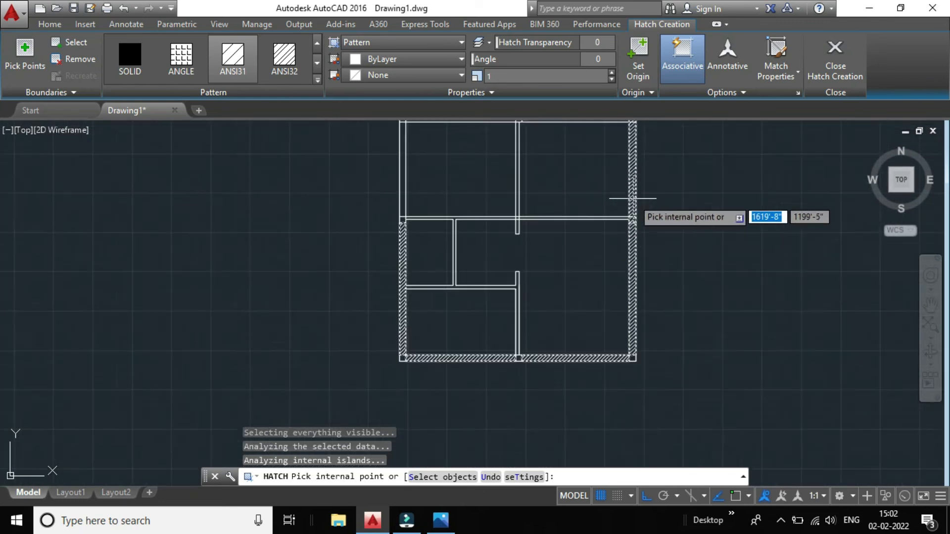
scroll(621, 197, up, 4)
scroll(612, 157, down, 3)
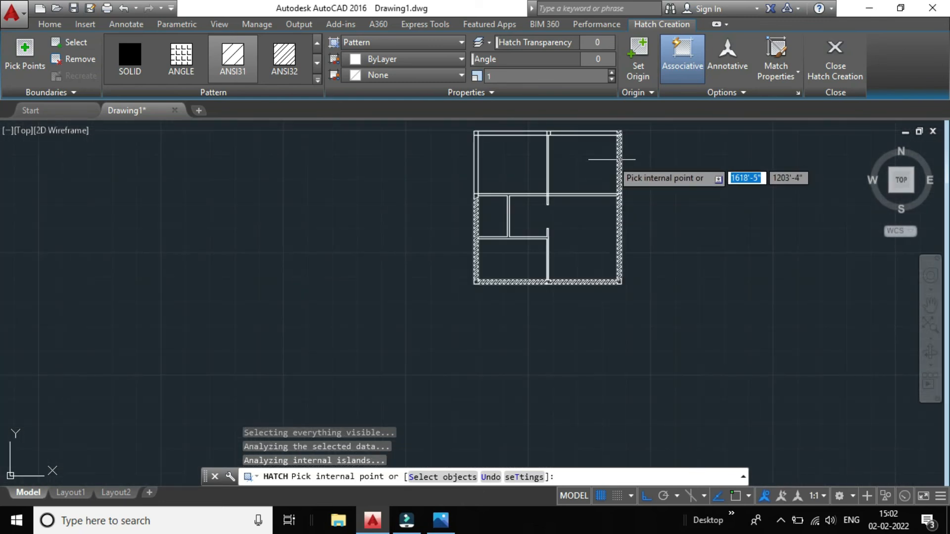
- Add both top outer wall segments, on either side of the top middle column, to the hatch
scroll(615, 142, up, 3)
scroll(594, 141, up, 4)
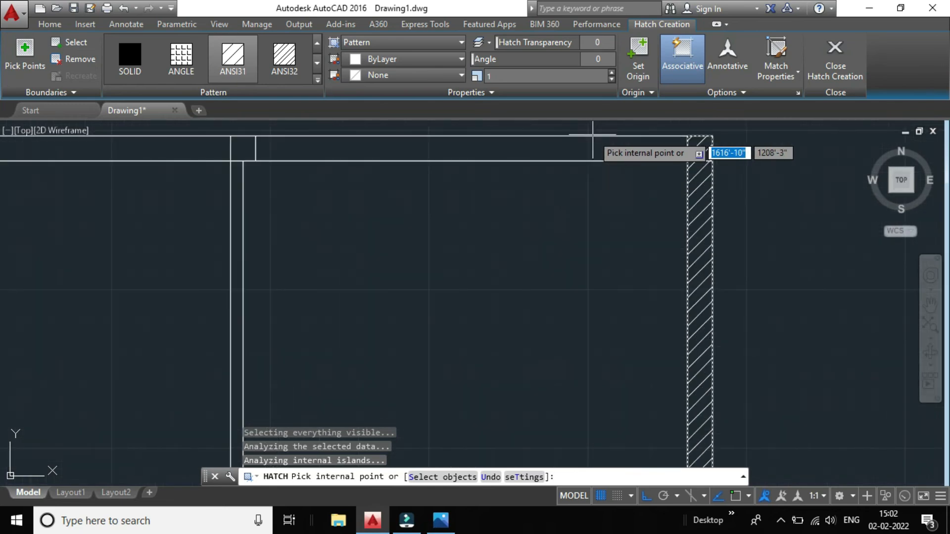
click(562, 138)
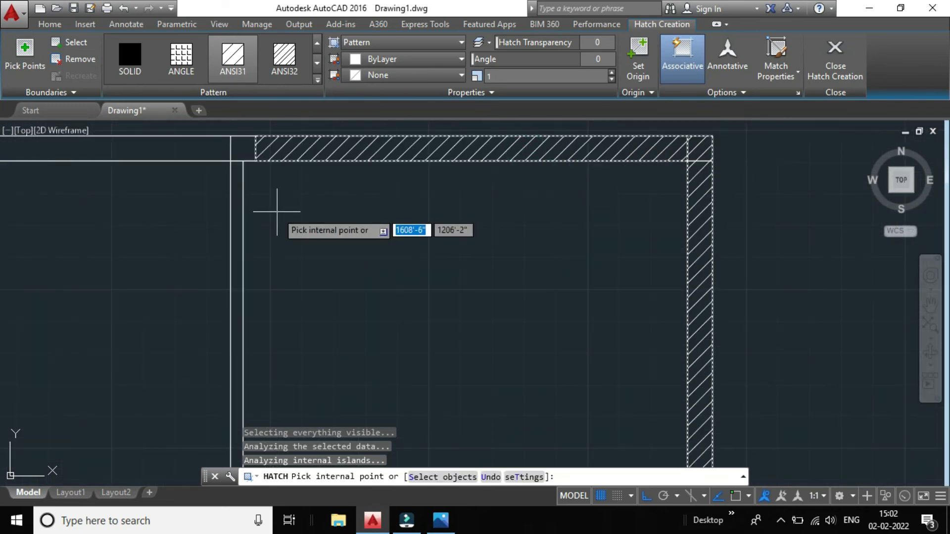
scroll(278, 212, down, 3)
scroll(151, 206, up, 3)
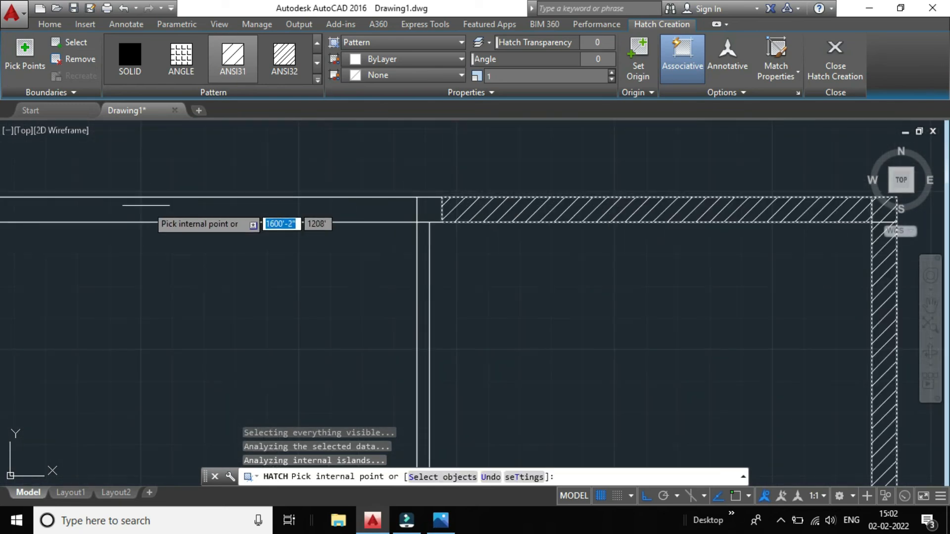
click(149, 207)
scroll(146, 205, down, 3)
scroll(141, 198, down, 2)
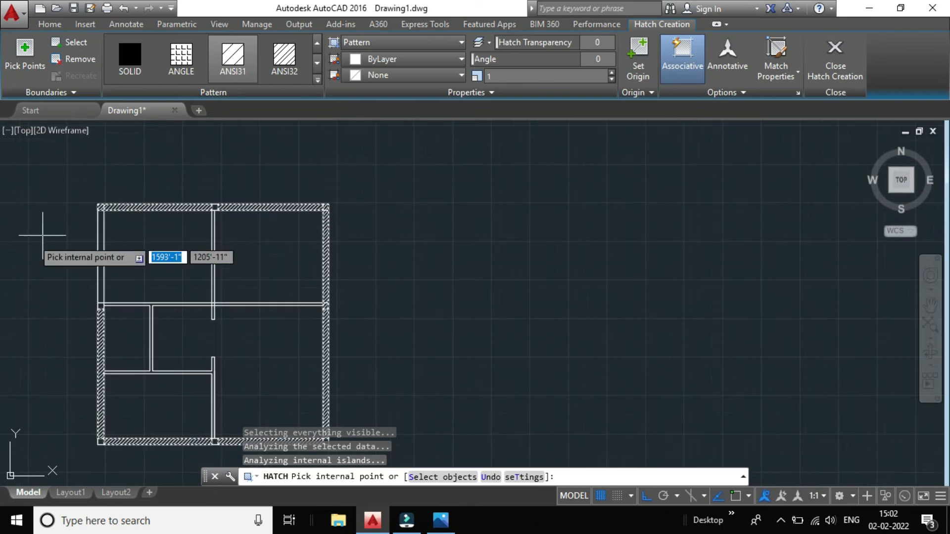
- Try to add the upper left outer wall to the hatch
scroll(31, 238, up, 4)
scroll(209, 262, up, 4)
click(205, 280)
scroll(204, 284, down, 3)
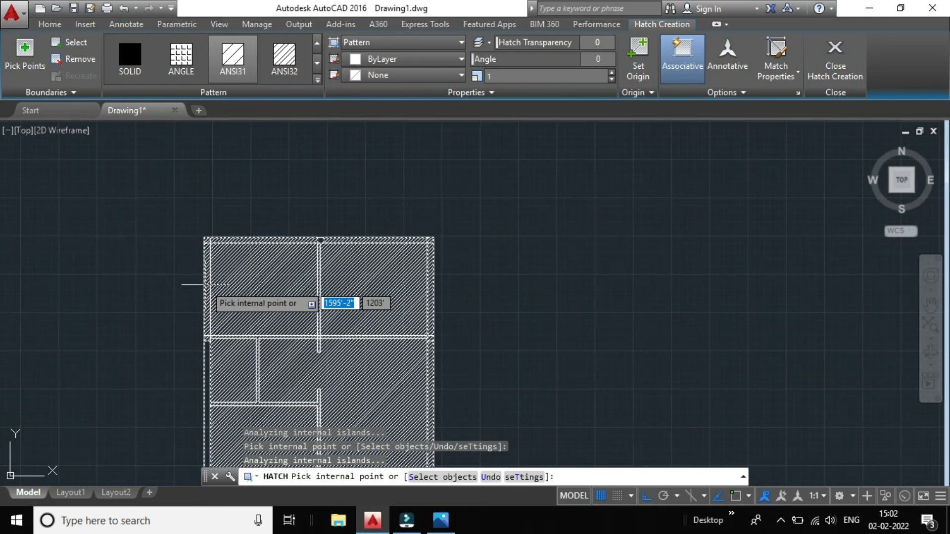
- Try to remove the unwanted room-filling boundary from the hatch, and leave the hatch command
scroll(224, 323, up, 2)
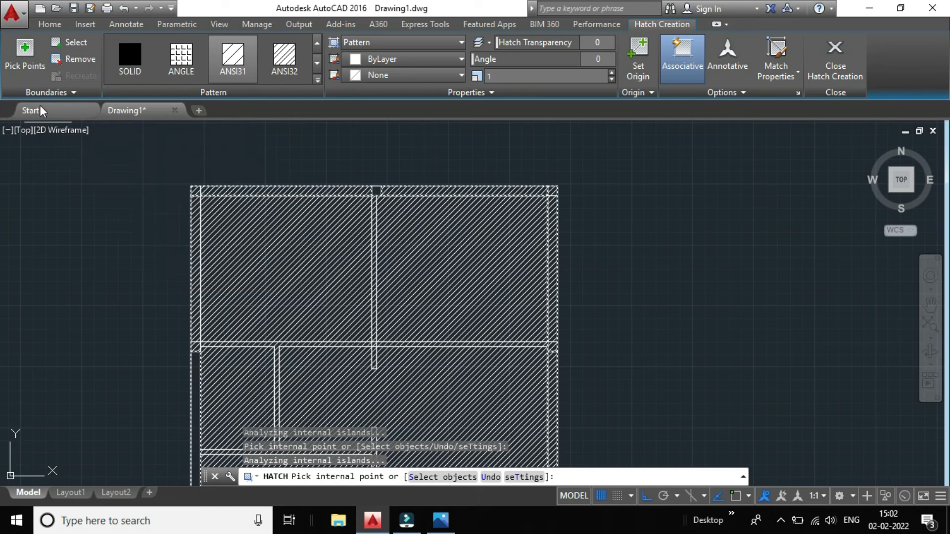
click(71, 62)
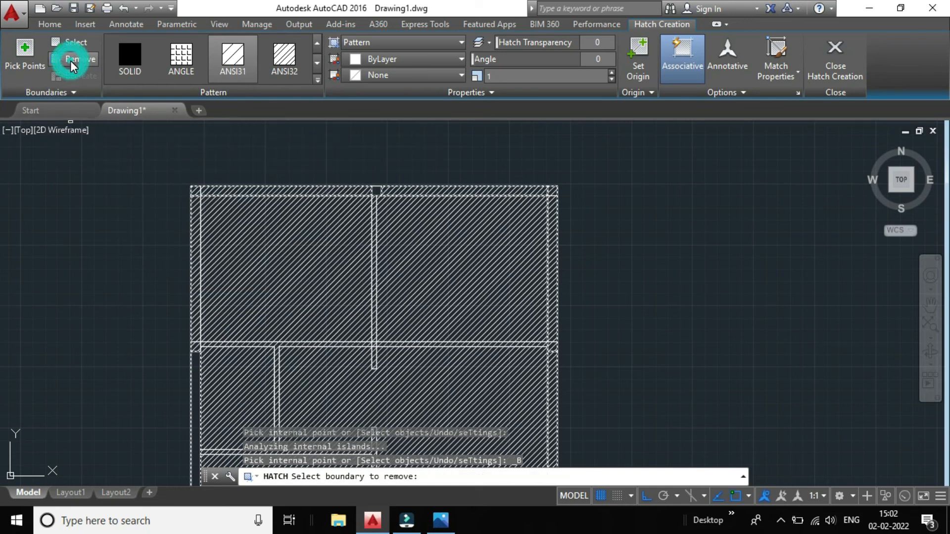
scroll(489, 256, down, 3)
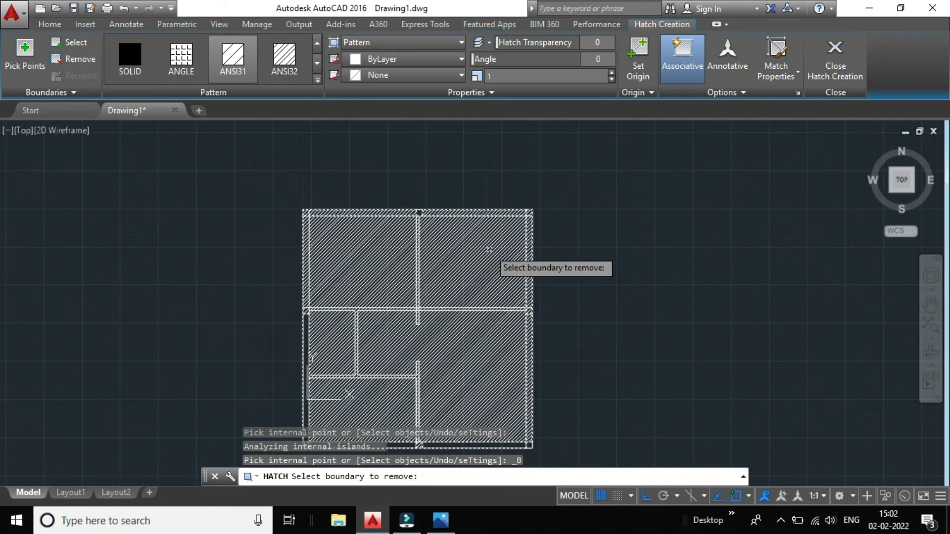
scroll(490, 295, up, 4)
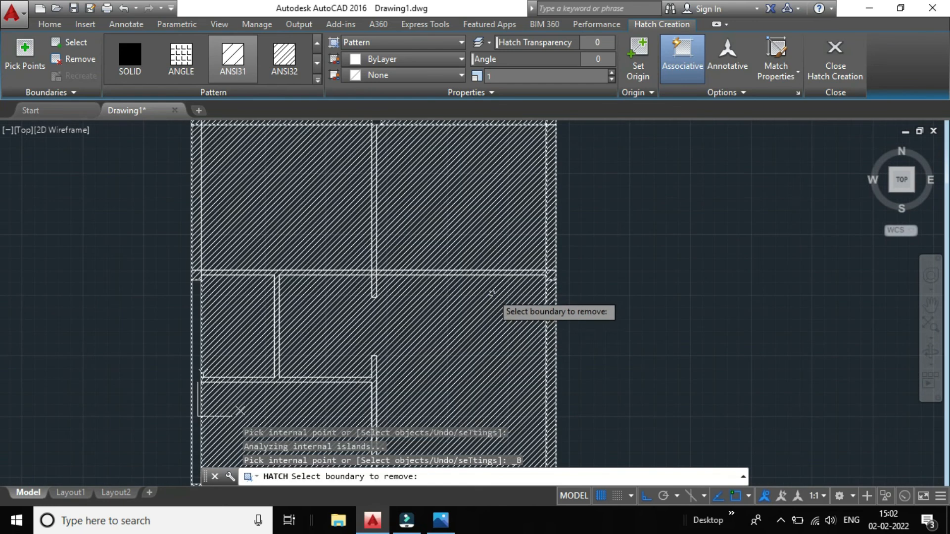
key(Escape)
key(Escape)
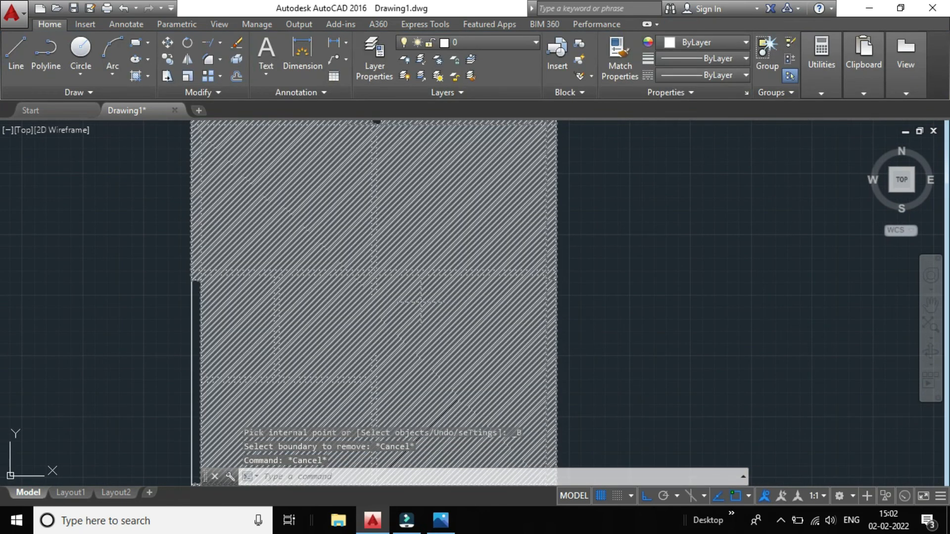
scroll(577, 212, down, 5)
scroll(575, 223, up, 2)
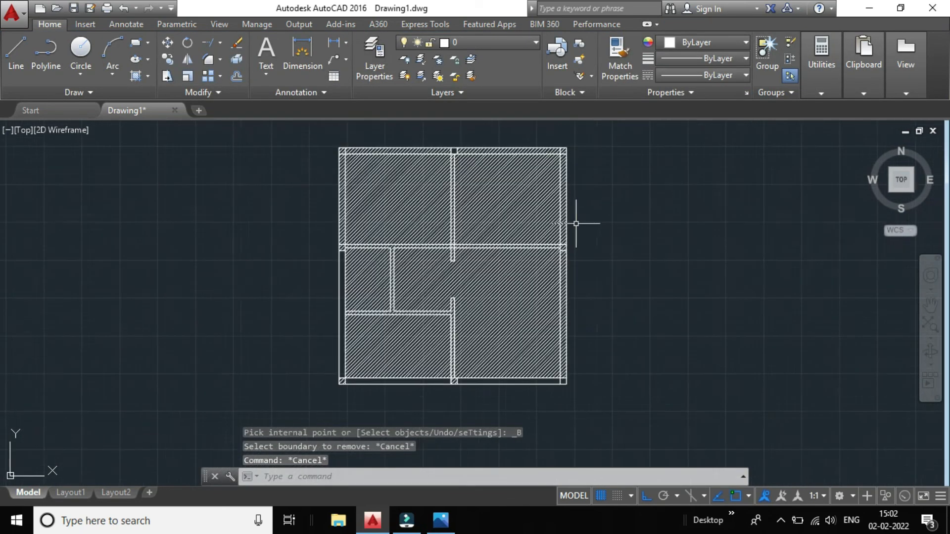
- Undo the hatch that fills the rooms and walls
click(122, 13)
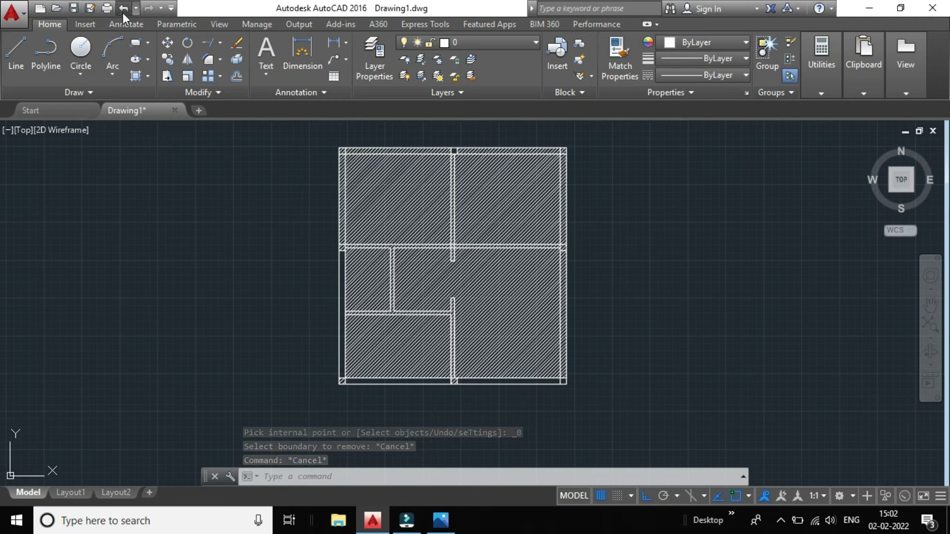
click(122, 7)
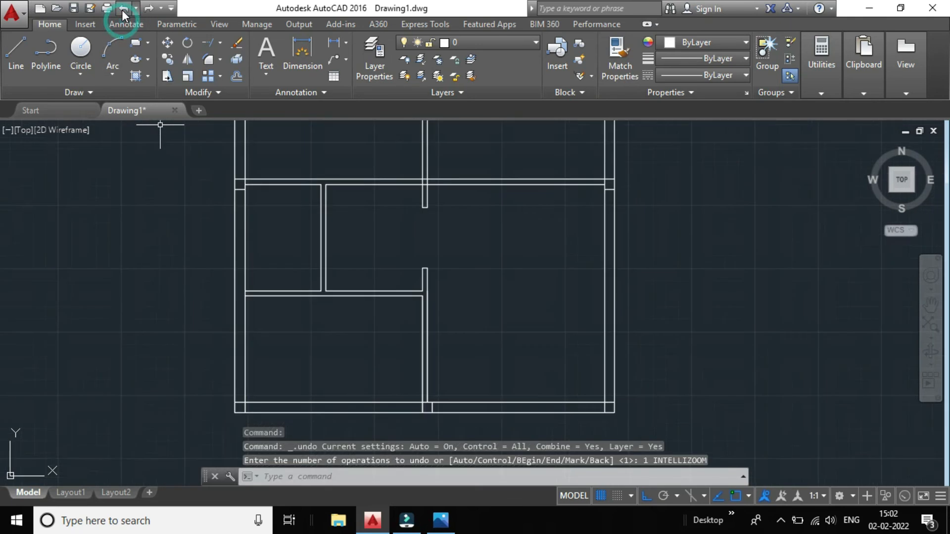
scroll(339, 246, up, 1)
scroll(339, 246, down, 2)
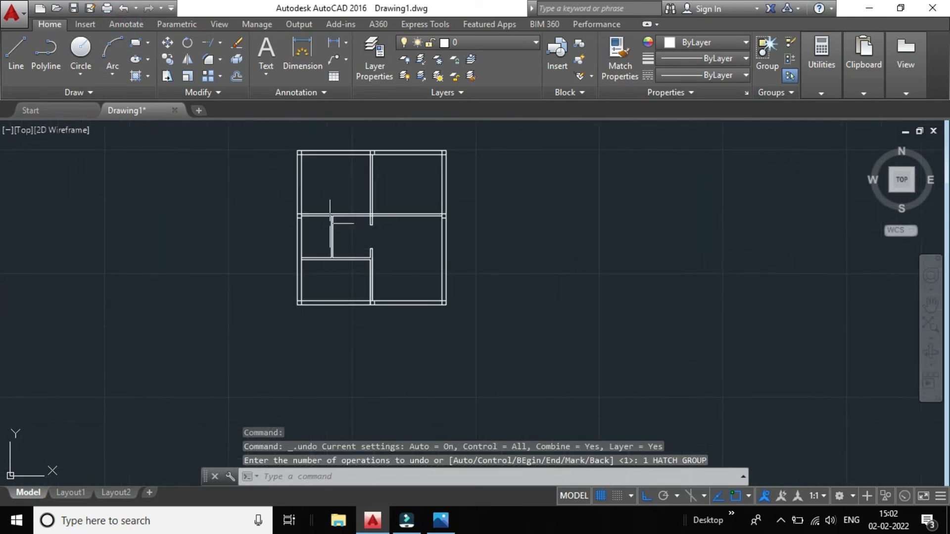
- Start another ANSI31 hatch and fill the lower left outer wall, between the middle and bottom columns
middle_drag(608, 187, 587, 243)
scroll(320, 262, up, 4)
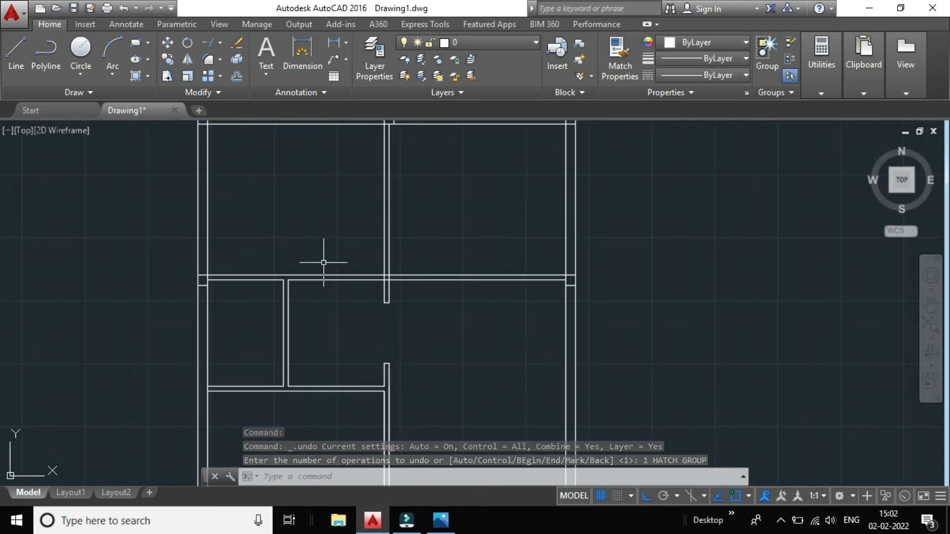
scroll(320, 263, down, 2)
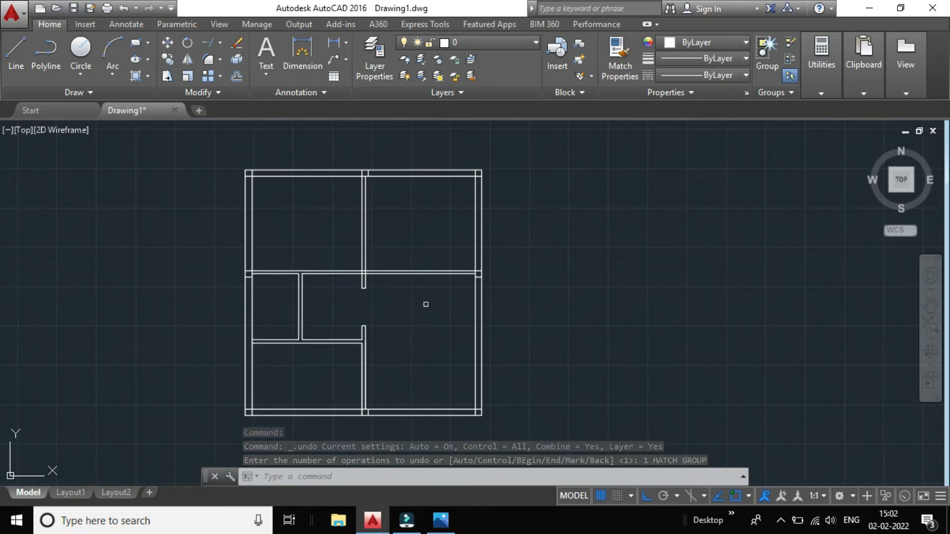
click(134, 76)
click(248, 309)
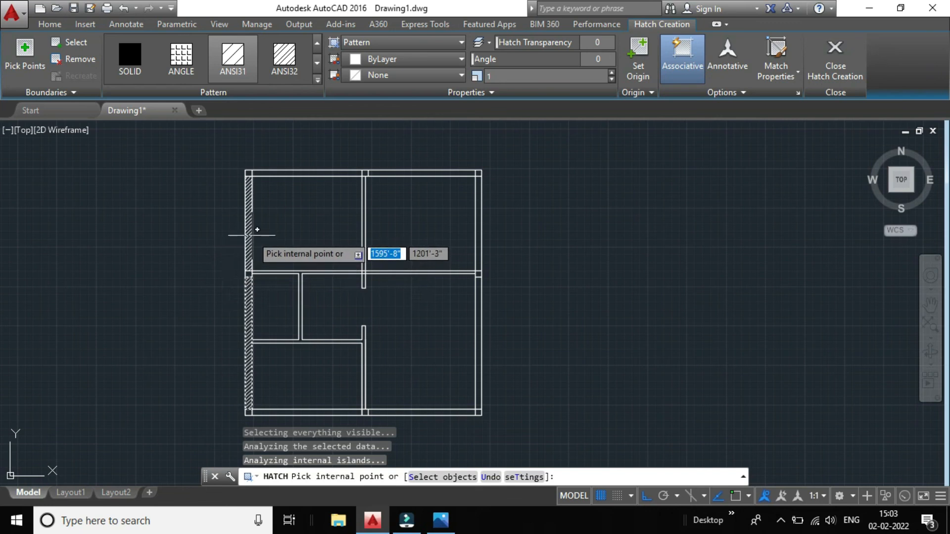
- Add the upper left, top, right and bottom outer wall segments between the columns to the ANSI31 hatch, and finish hatching
click(250, 235)
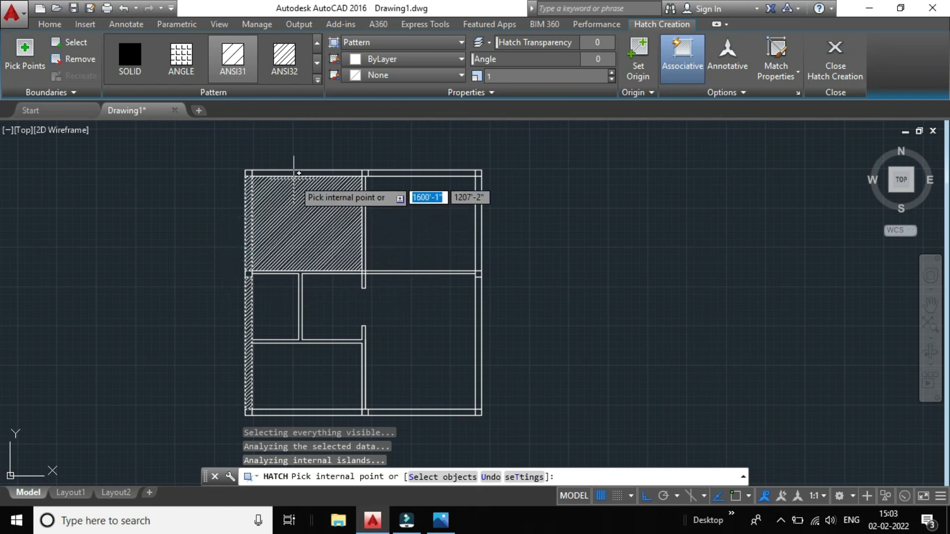
click(293, 171)
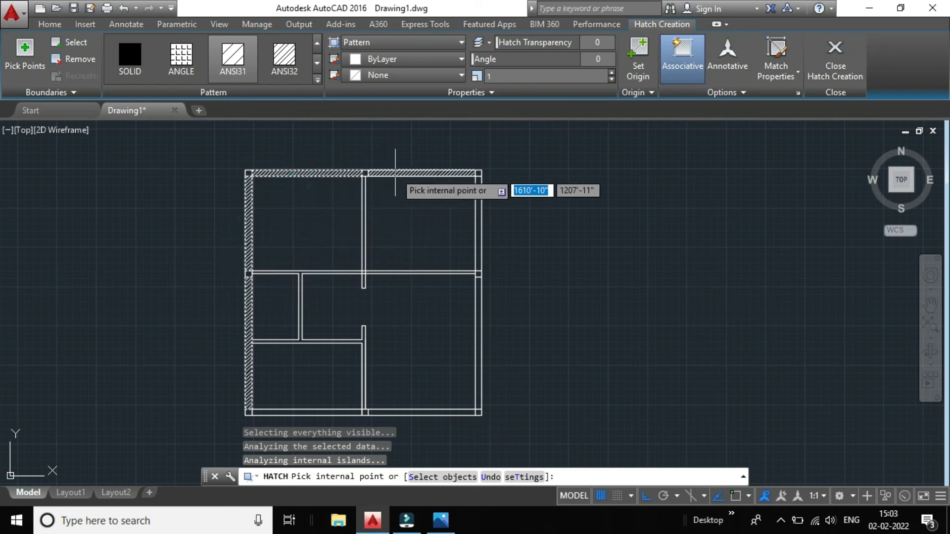
click(445, 173)
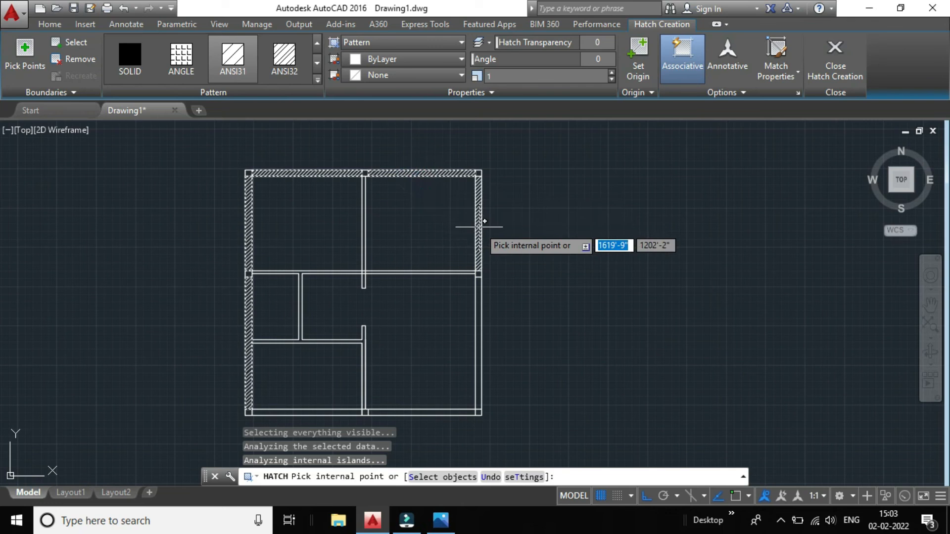
click(478, 227)
click(475, 307)
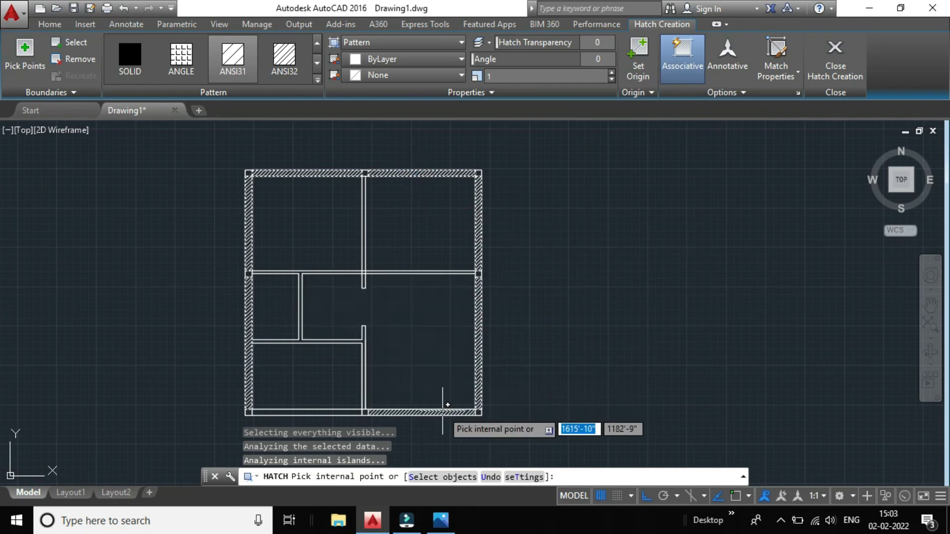
click(441, 412)
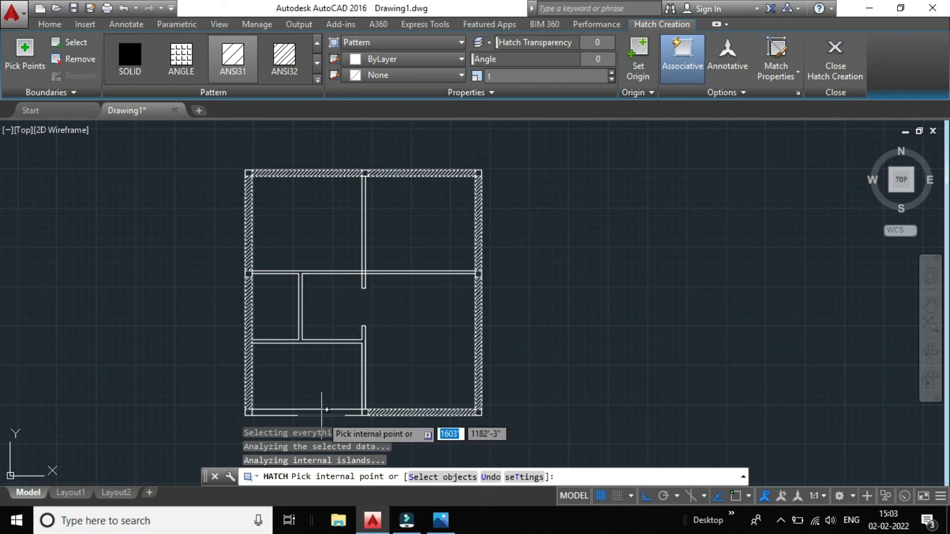
click(319, 411)
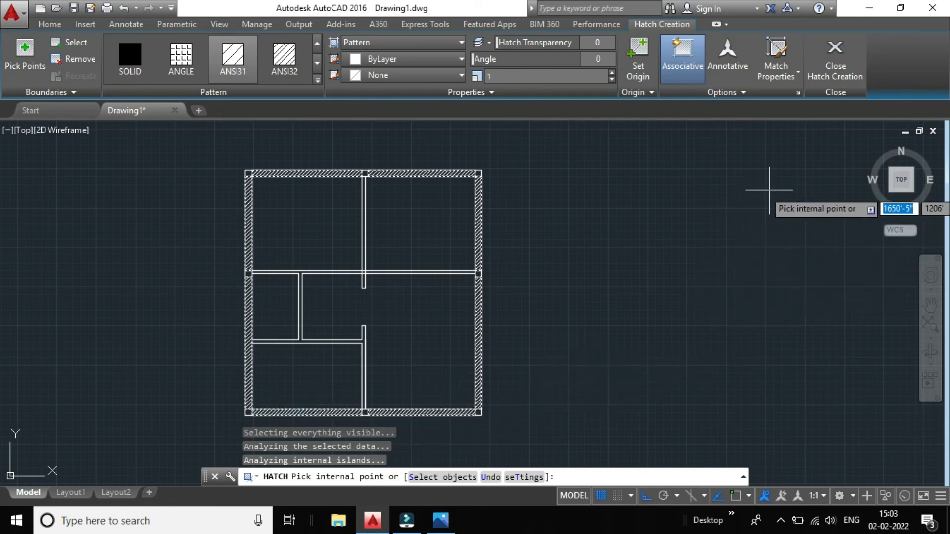
click(847, 68)
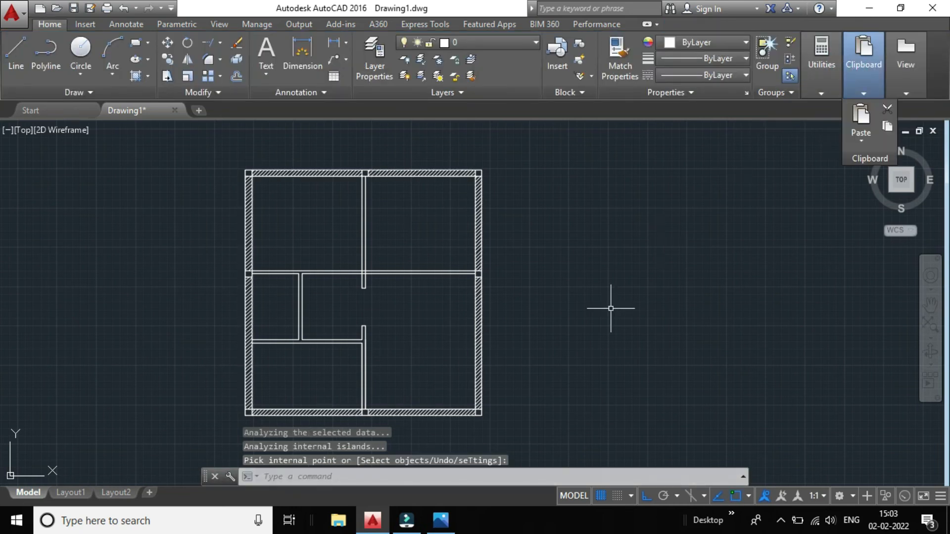
- Examine the hatched outer walls, the unfilled columns and the partition openings across the floor plan
scroll(367, 364, up, 4)
scroll(665, 324, up, 2)
scroll(666, 322, down, 5)
scroll(661, 333, up, 3)
scroll(666, 351, up, 2)
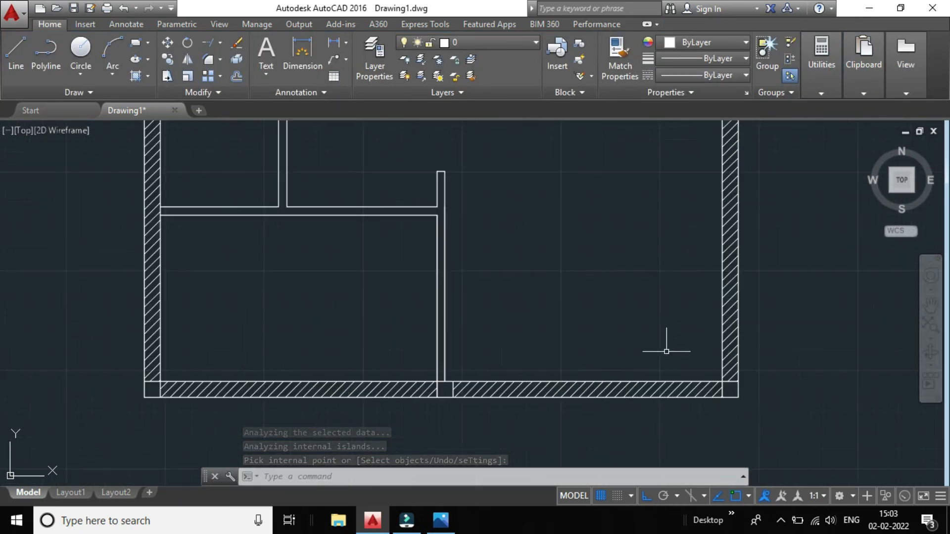
scroll(804, 303, down, 5)
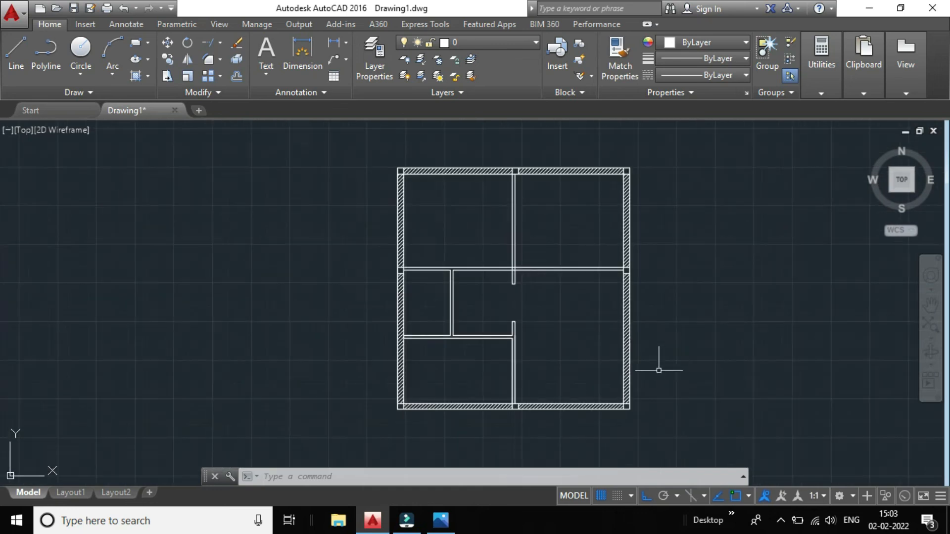
middle_drag(691, 354, 609, 316)
scroll(502, 292, up, 2)
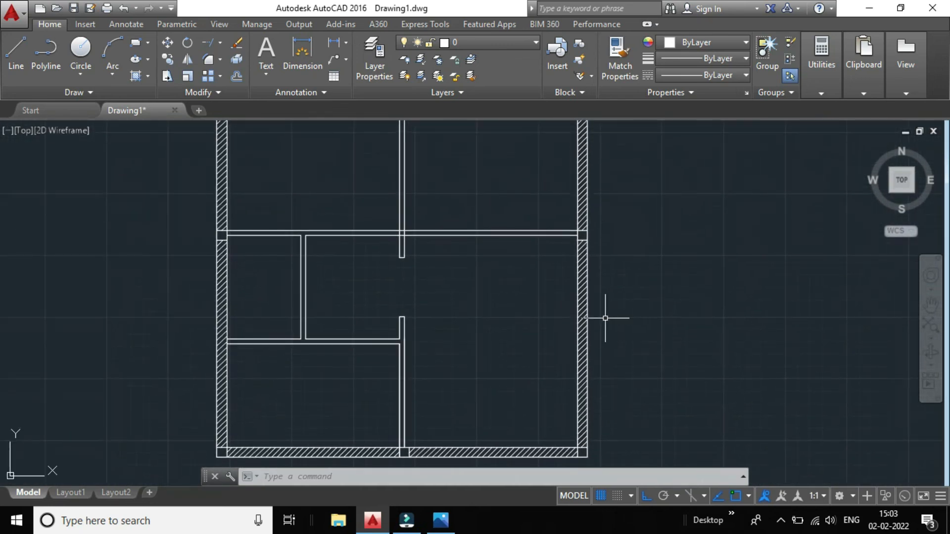
scroll(609, 320, down, 2)
scroll(659, 364, up, 2)
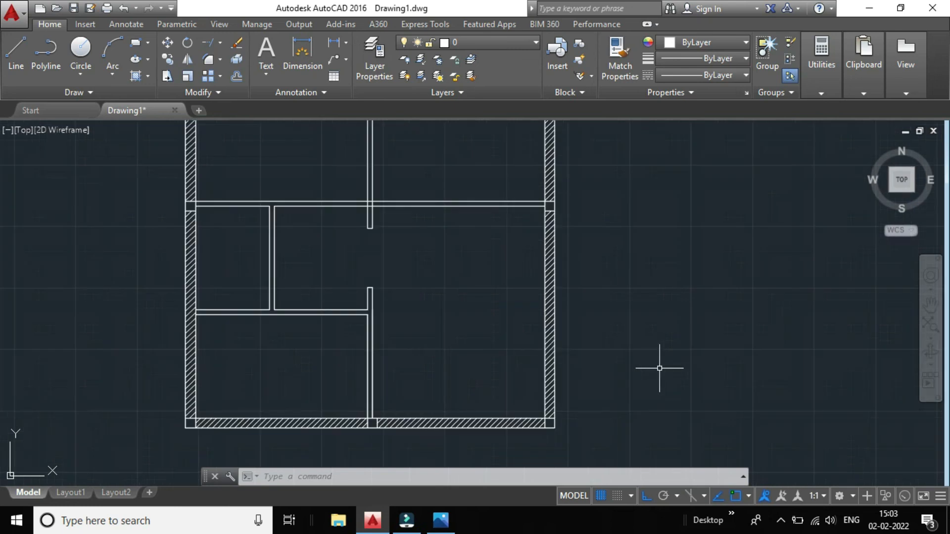
scroll(595, 319, down, 2)
middle_drag(629, 274, 594, 292)
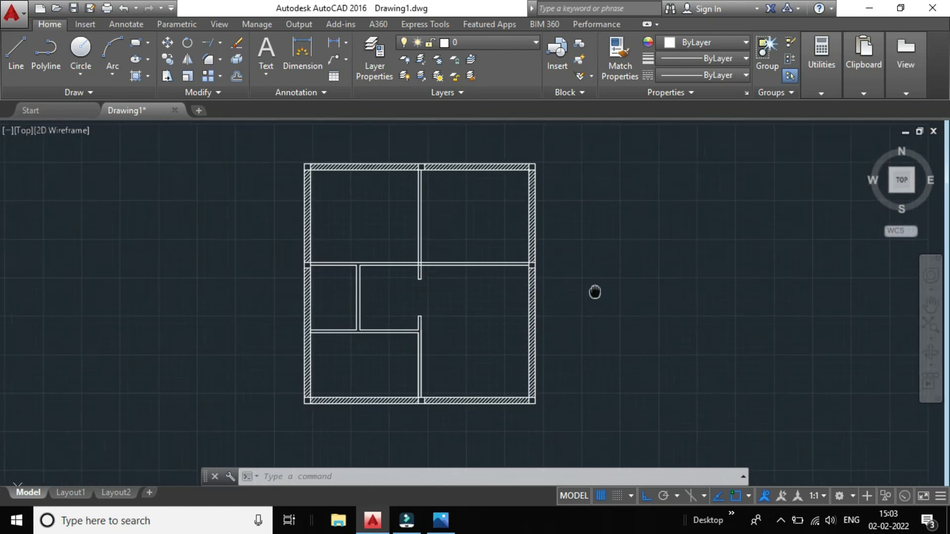
scroll(434, 330, up, 2)
scroll(400, 254, up, 4)
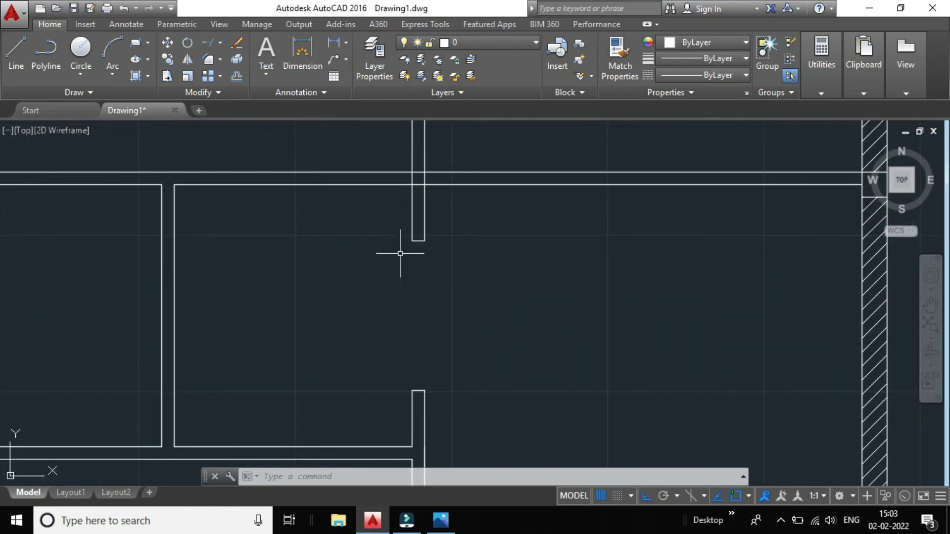
scroll(399, 253, down, 8)
scroll(470, 231, up, 2)
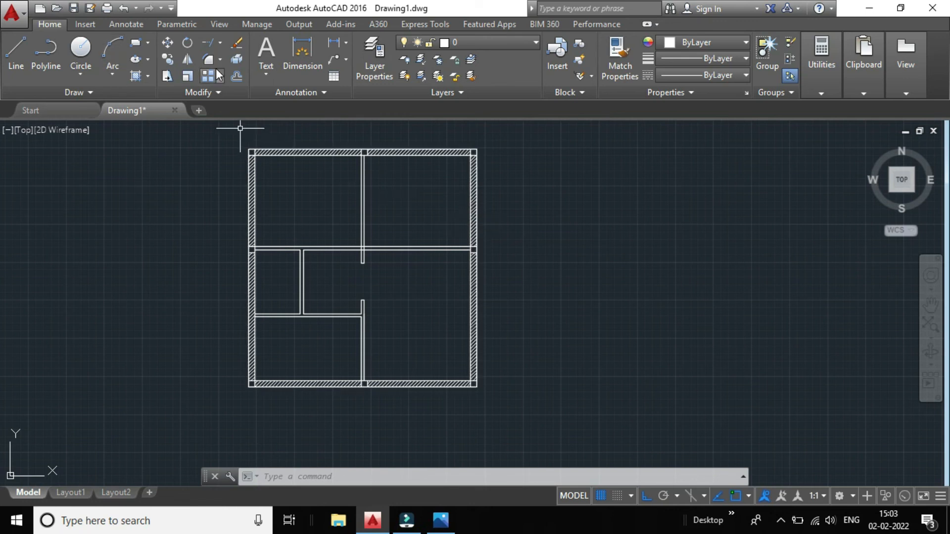
- Start a Gradient fill with the GR_LINEAR pattern and set both gradient colours to Red
scroll(254, 148, up, 6)
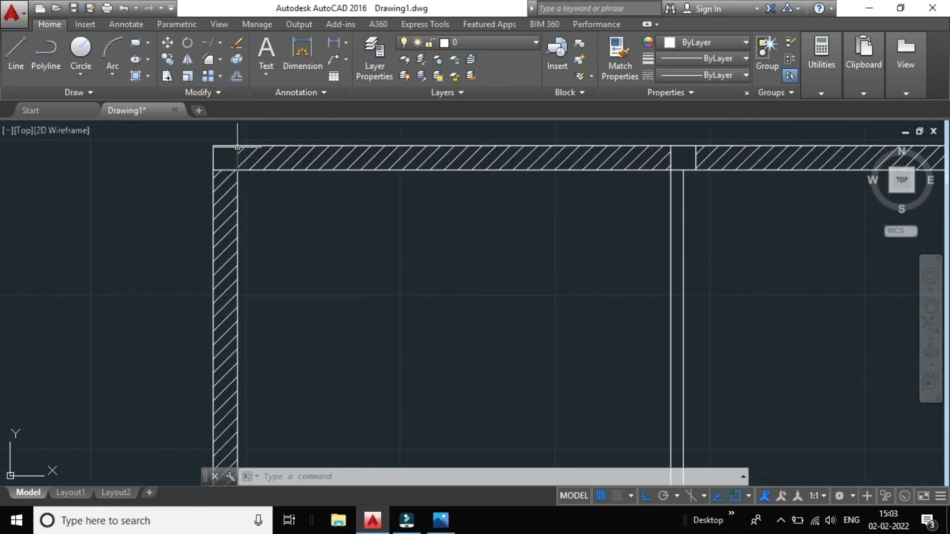
click(148, 75)
click(159, 124)
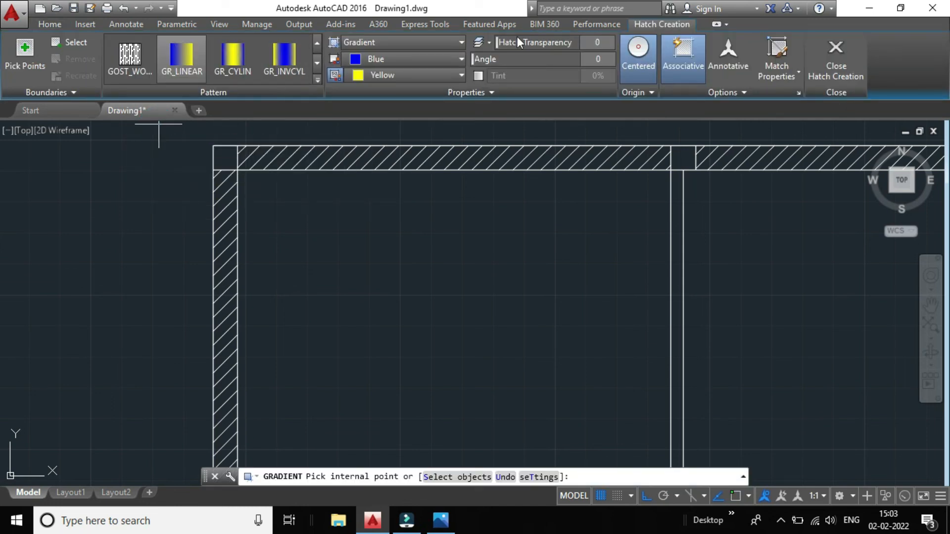
click(455, 58)
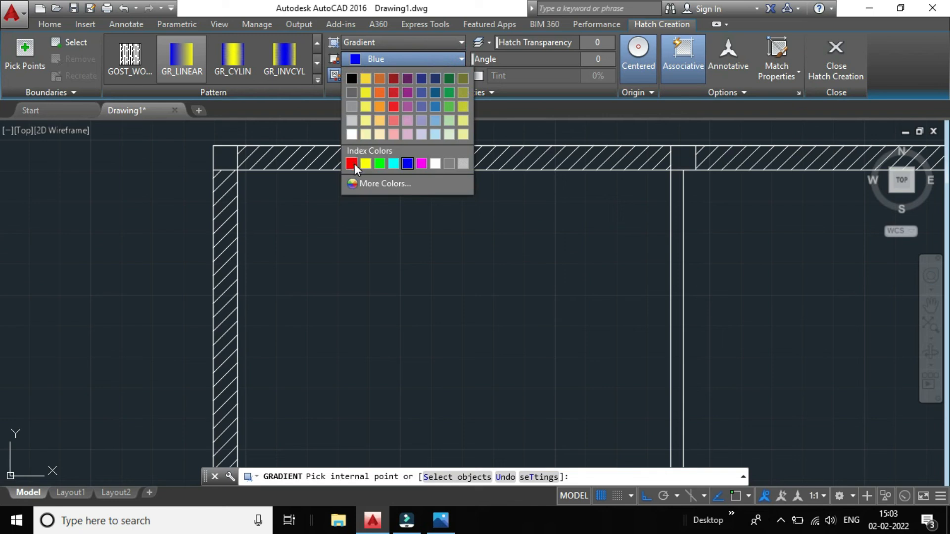
click(351, 164)
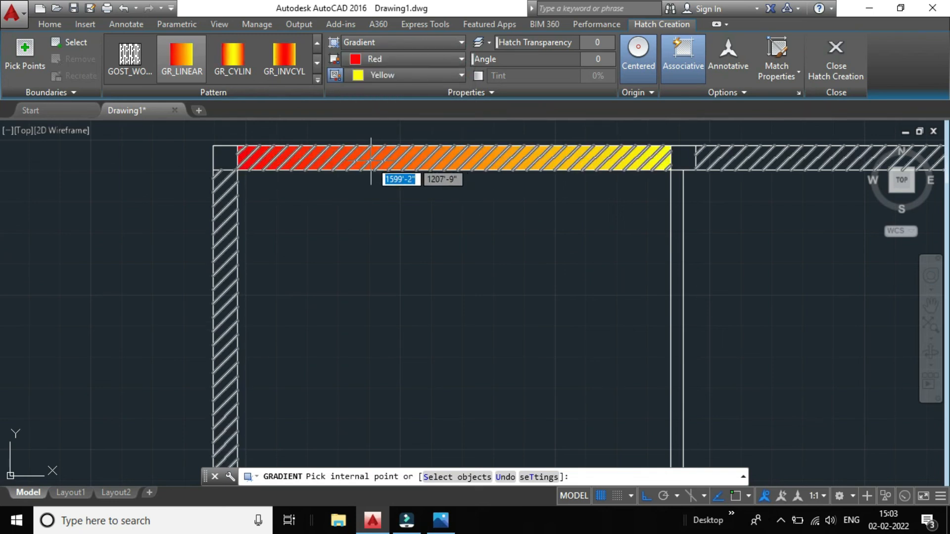
click(422, 75)
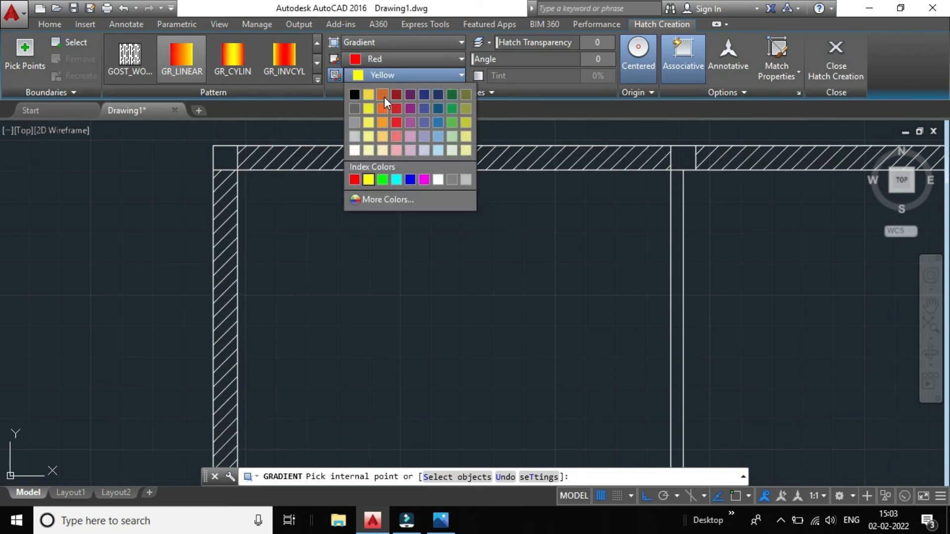
click(355, 180)
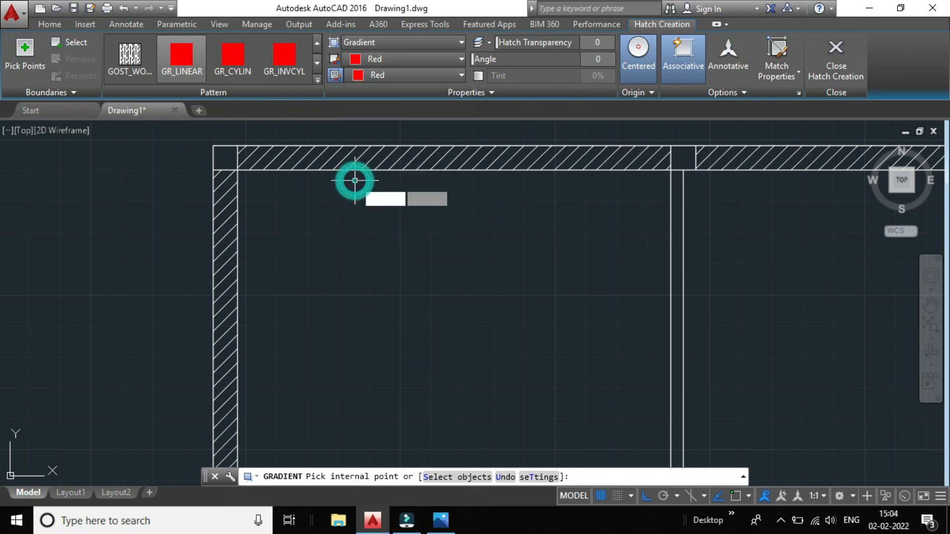
- Fill the three columns along the top outer wall with the red gradient
click(220, 154)
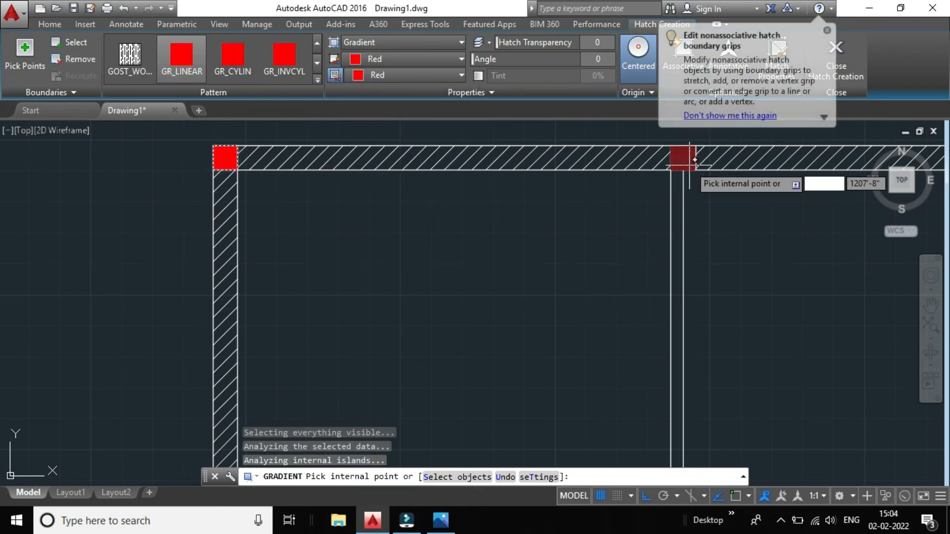
scroll(687, 165, down, 4)
scroll(792, 157, up, 4)
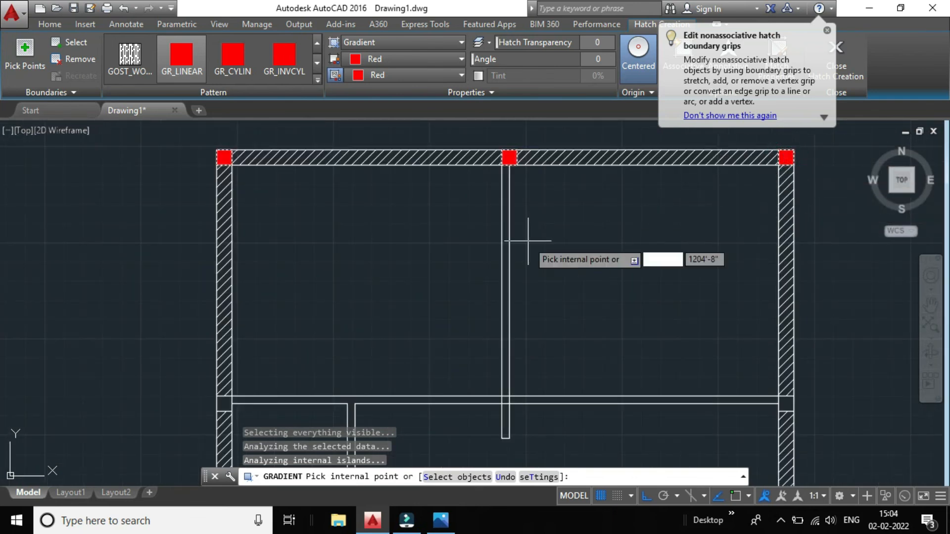
- Fill the middle right column, the central partition junction and the middle left column with the red gradient
scroll(470, 257, down, 4)
scroll(608, 338, up, 4)
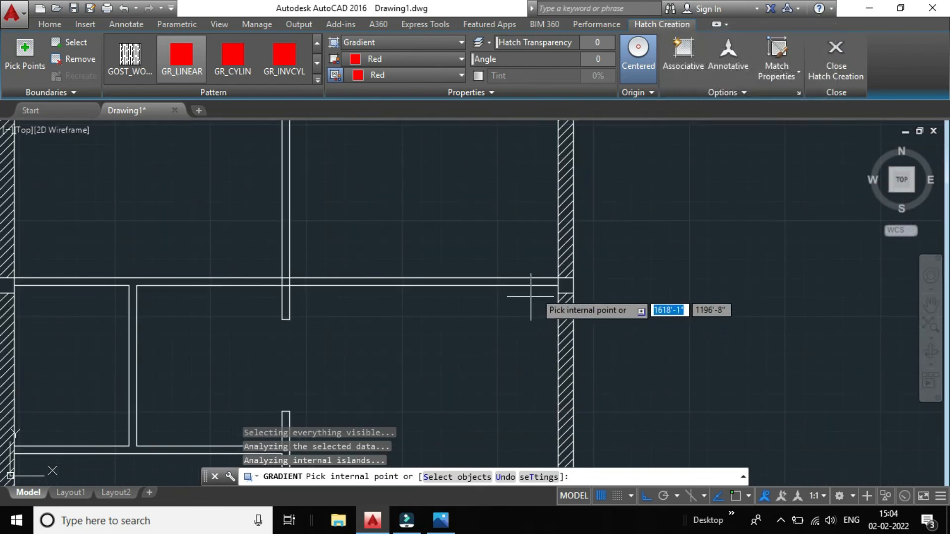
scroll(555, 285, down, 4)
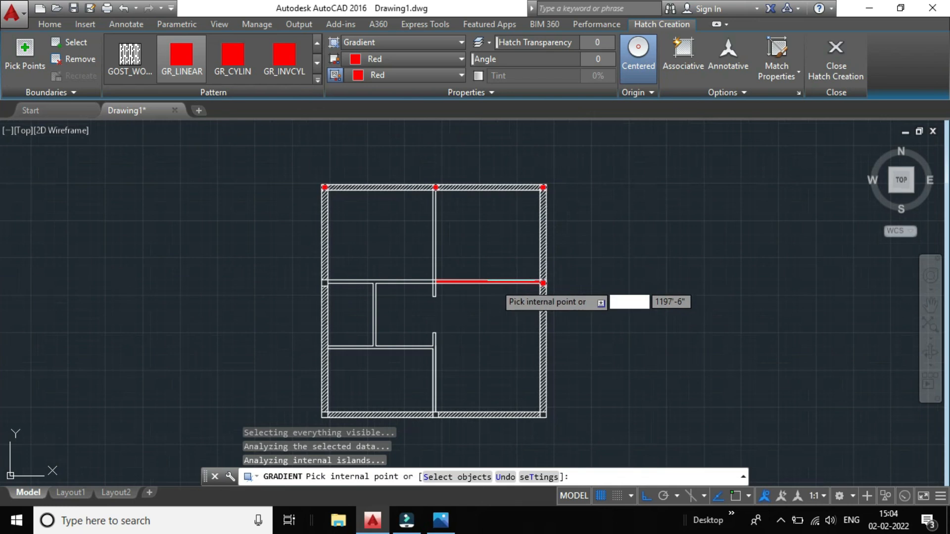
scroll(440, 282, up, 2)
scroll(423, 286, up, 6)
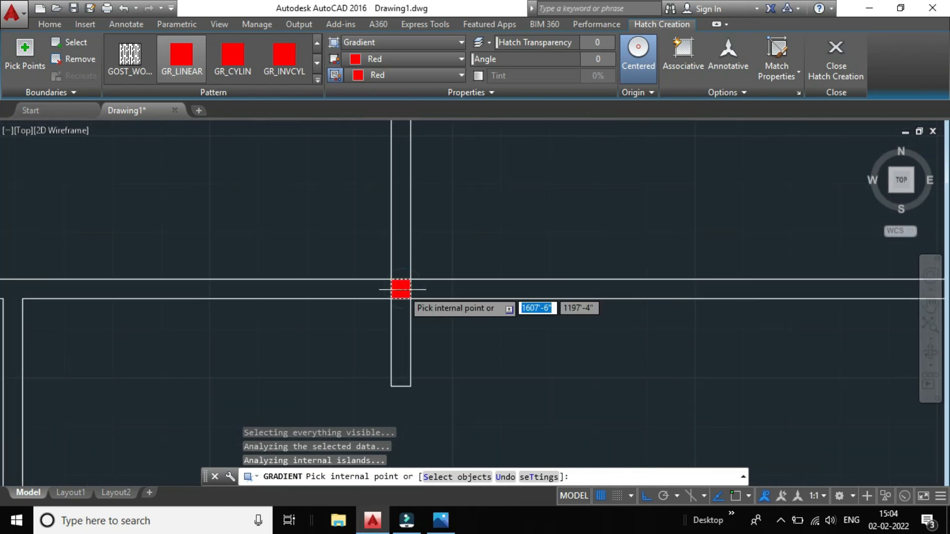
scroll(400, 290, down, 5)
scroll(307, 275, up, 5)
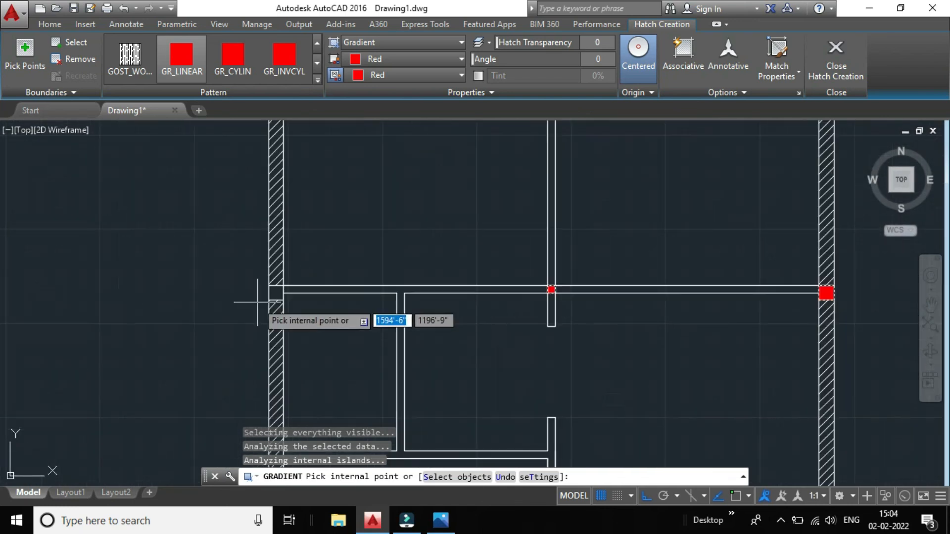
scroll(273, 293, down, 7)
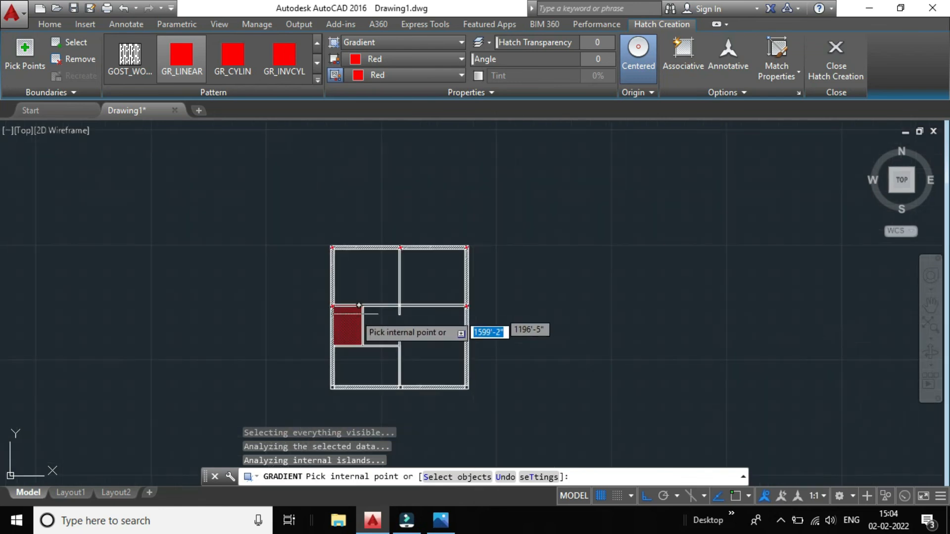
- Fill the three columns along the bottom outer wall with the red gradient, and finish the fill
scroll(369, 380, up, 8)
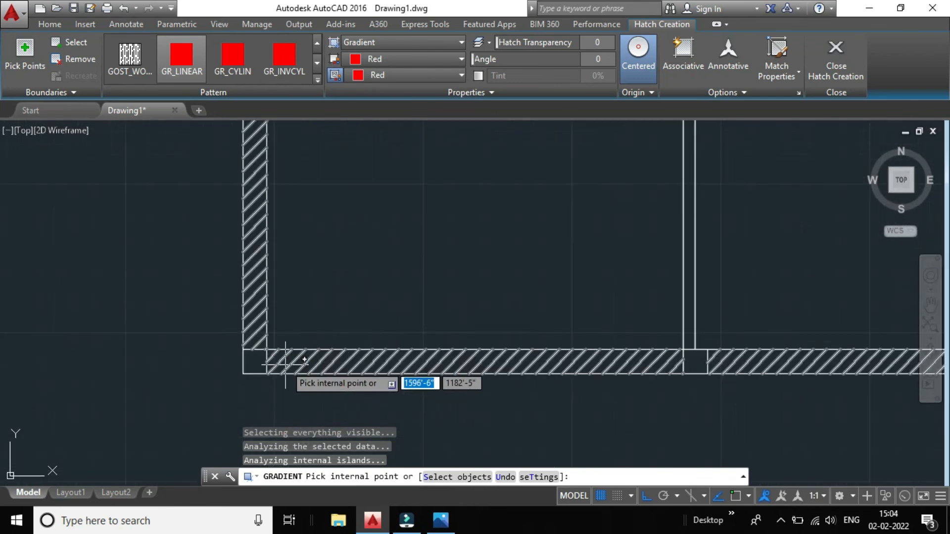
click(252, 361)
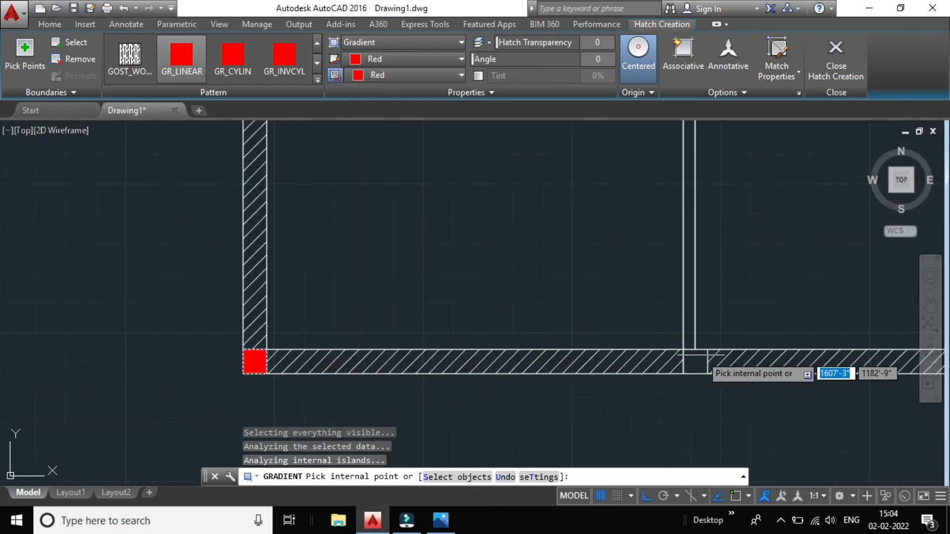
scroll(690, 357, down, 6)
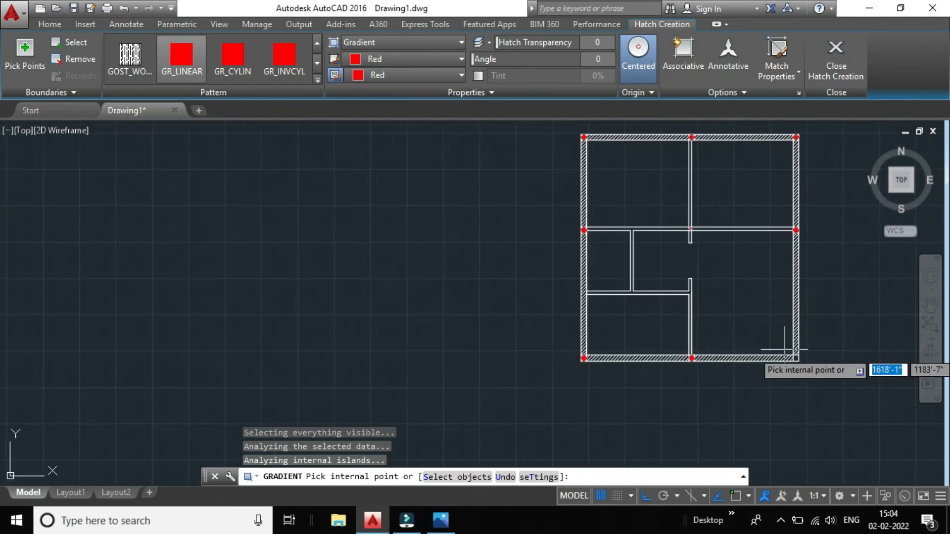
scroll(785, 350, up, 5)
click(761, 363)
scroll(789, 353, down, 2)
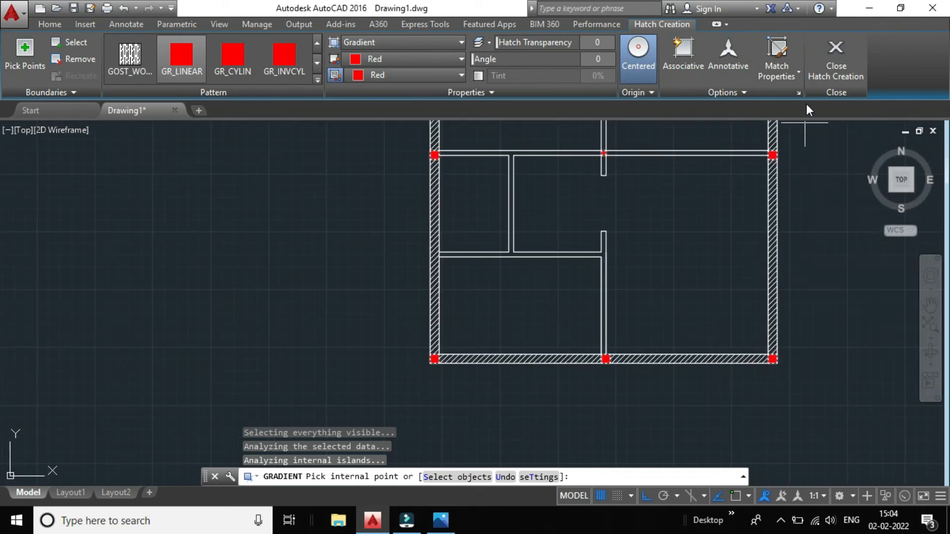
click(830, 63)
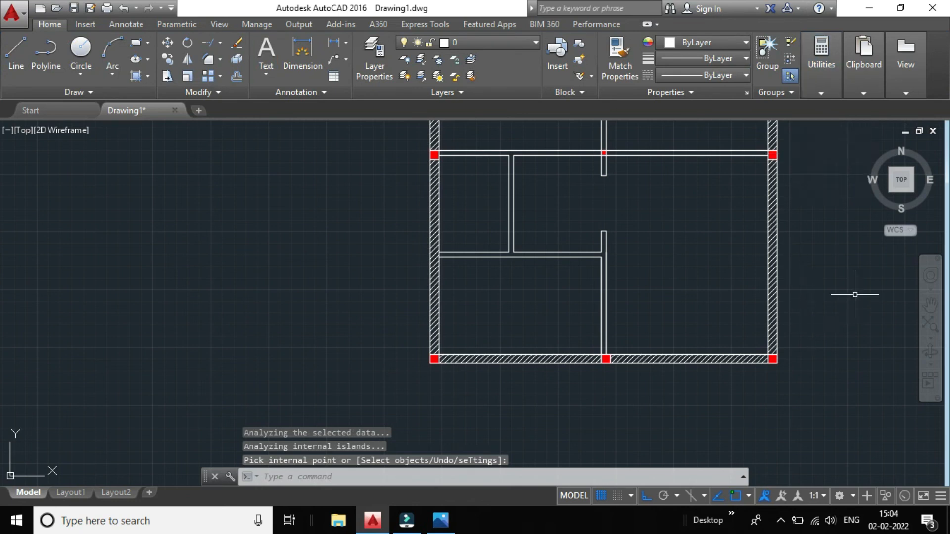
- Compare the filled columns and hatched walls with the reference floor plan image in Photos, and return to AutoCAD
scroll(855, 294, down, 2)
mouse_move(842, 299)
middle_down()
mouse_move(682, 371)
mouse_move(644, 341)
middle_up()
scroll(610, 317, up, 4)
scroll(396, 300, down, 2)
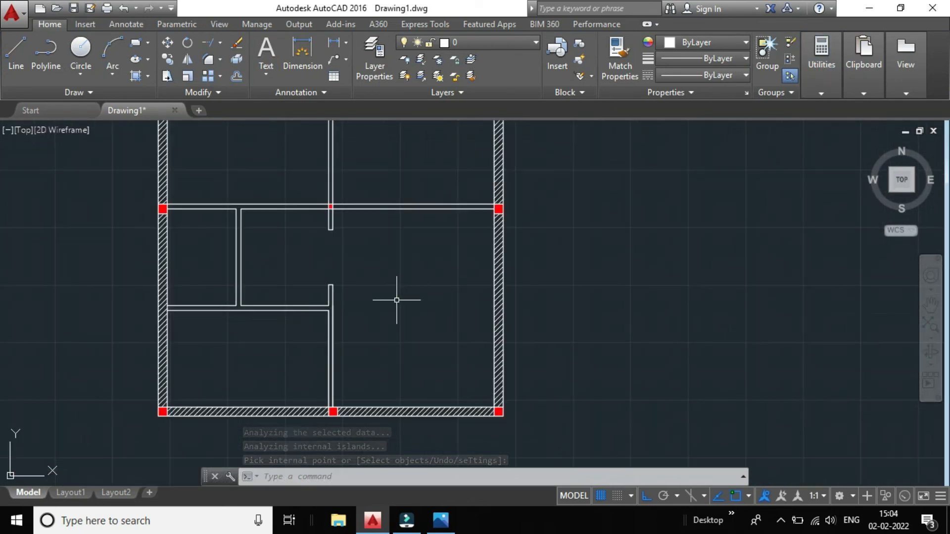
scroll(390, 312, up, 1)
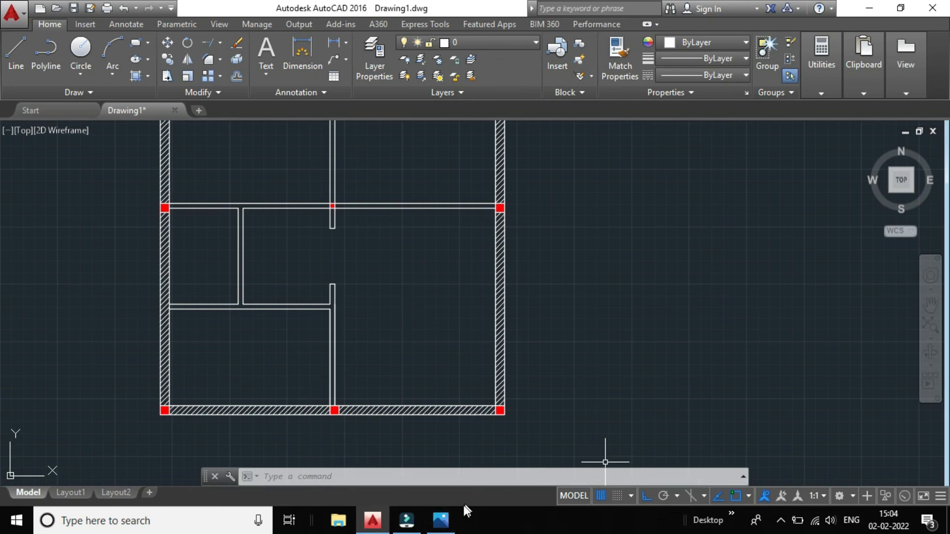
mouse_move(439, 521)
click(435, 470)
scroll(456, 308, up, 3)
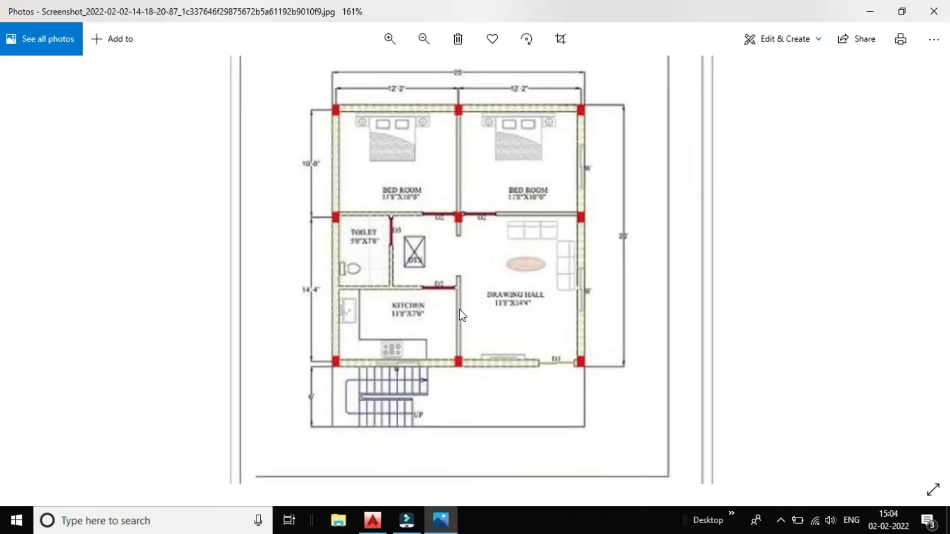
scroll(455, 308, up, 2)
scroll(341, 366, down, 3)
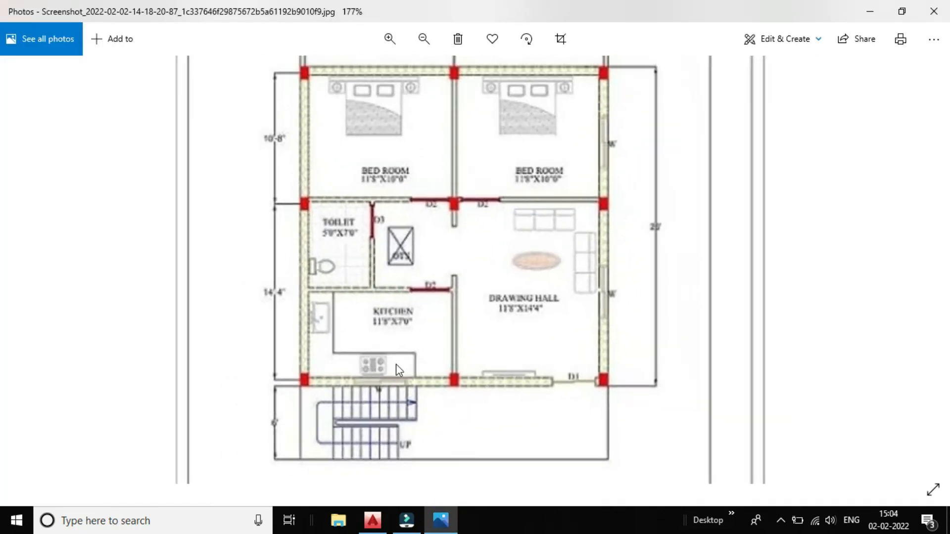
scroll(587, 309, down, 2)
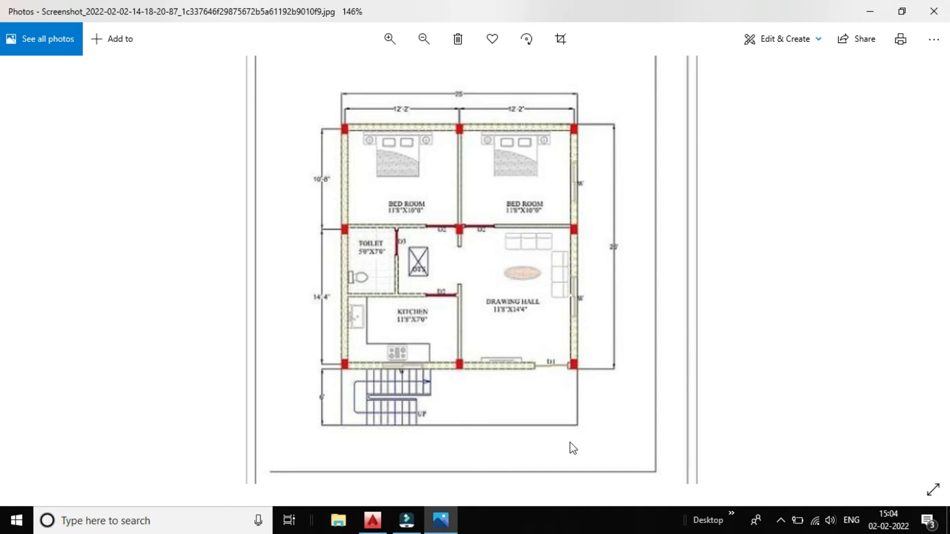
mouse_move(384, 520)
click(382, 453)
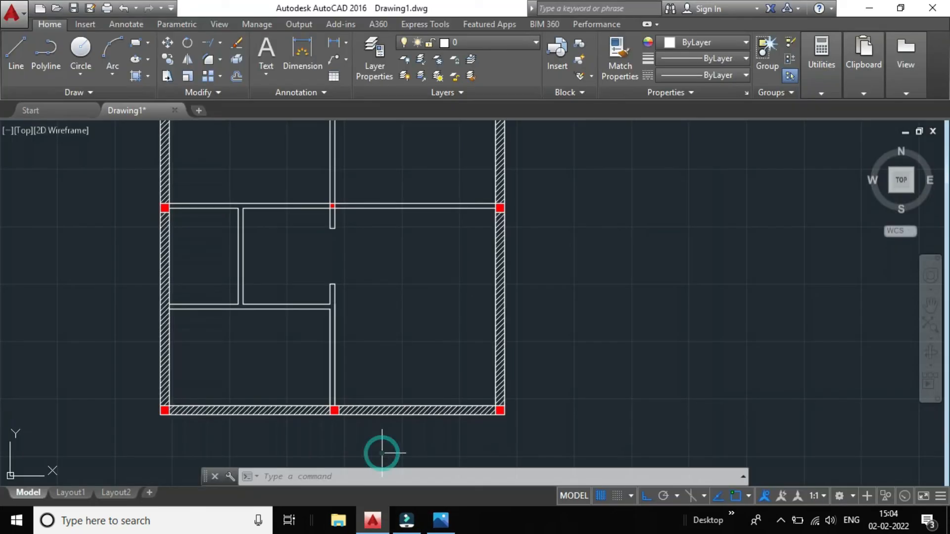
- Switch to Photos again and examine the kitchen, doors, windows and stairs in the reference floor plan
mouse_move(450, 519)
click(446, 456)
scroll(456, 354, up, 3)
scroll(319, 322, down, 2)
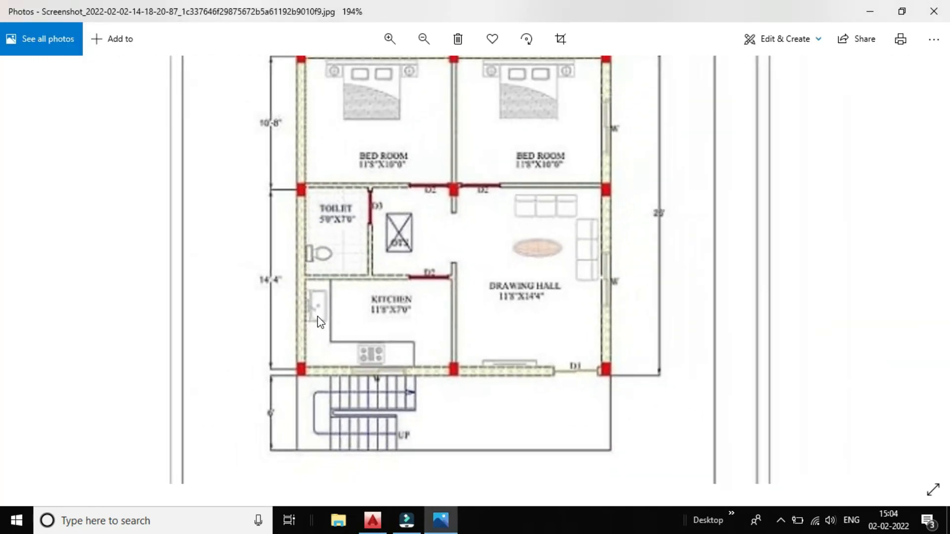
scroll(426, 345, down, 2)
mouse_move(371, 527)
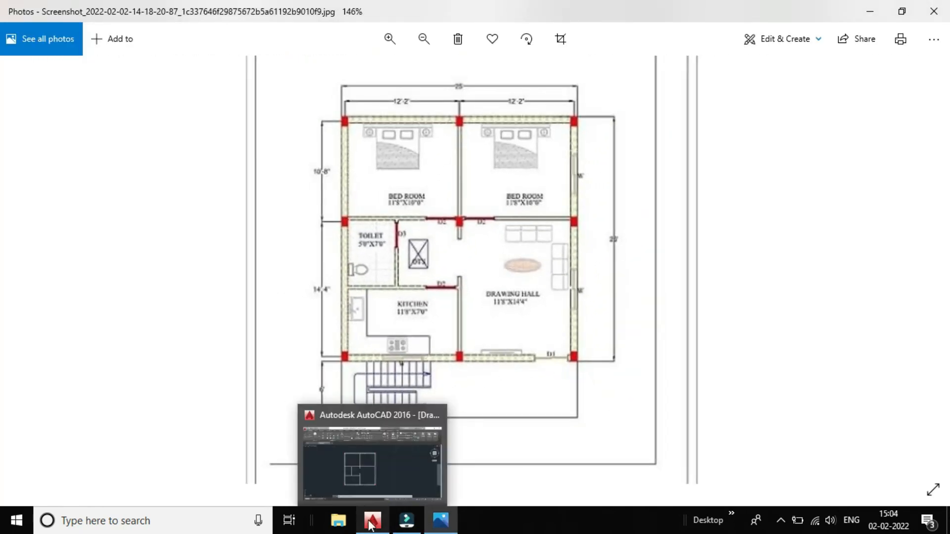